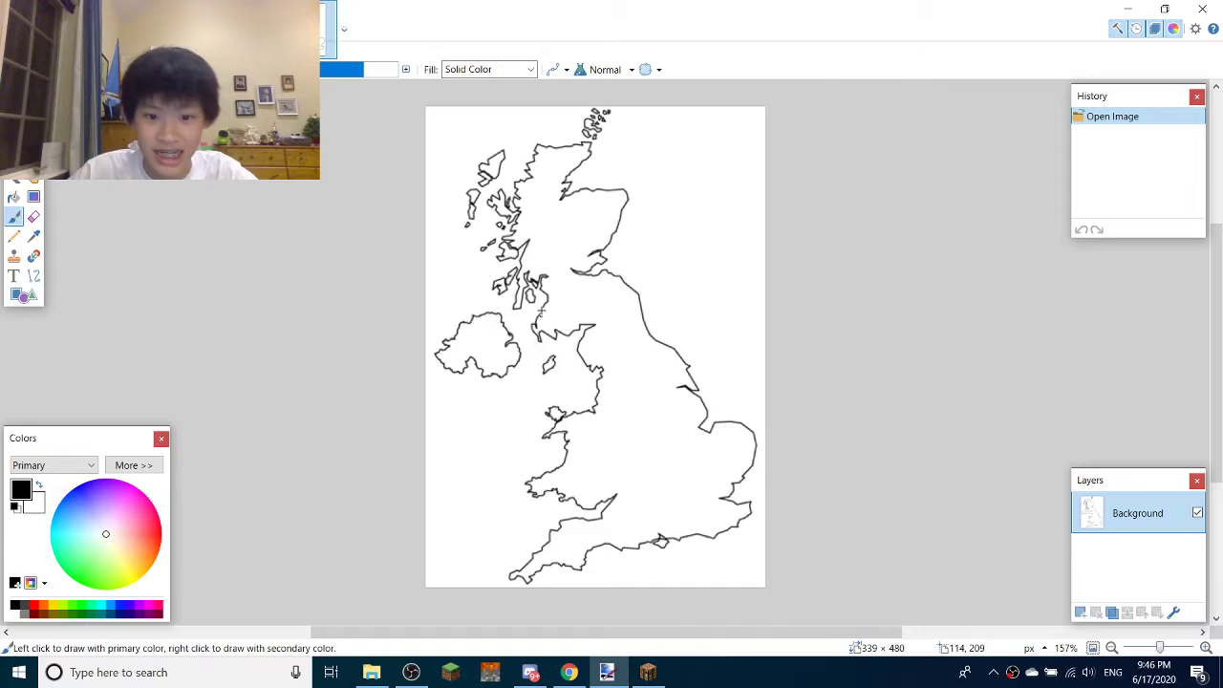
Draw a circle outlining a region in central England with the Paintbrush
scroll(541, 278, up, 6)
scroll(541, 278, down, 5)
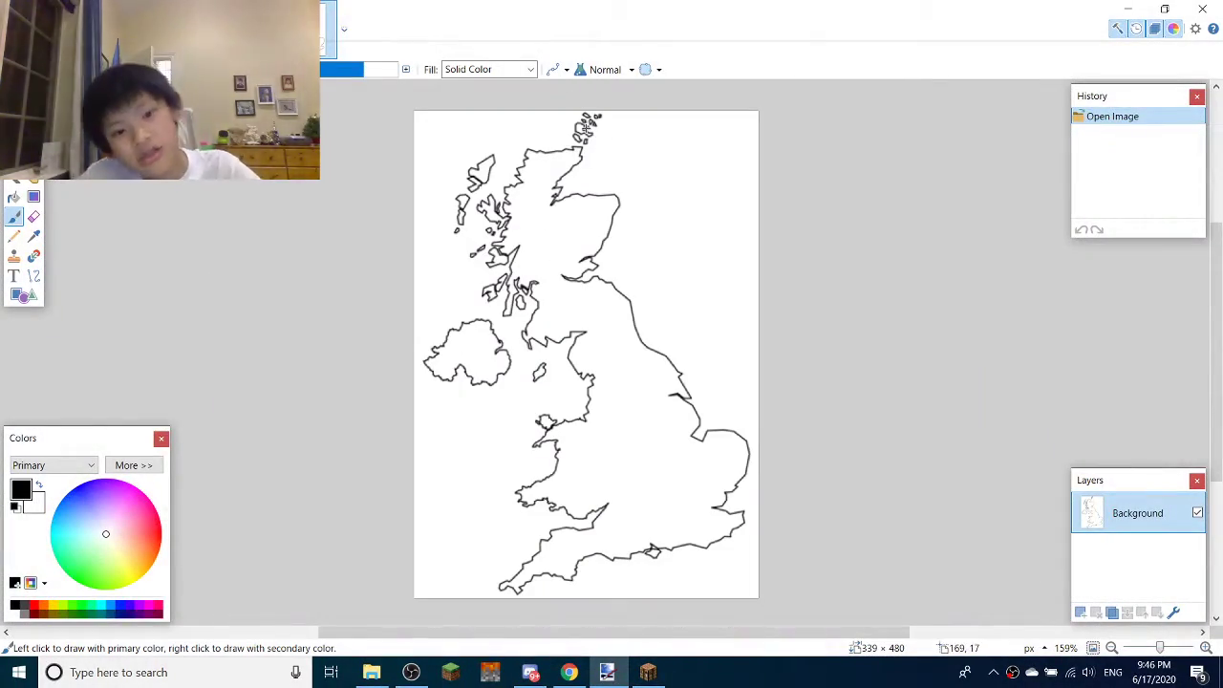
scroll(670, 423, down, 3)
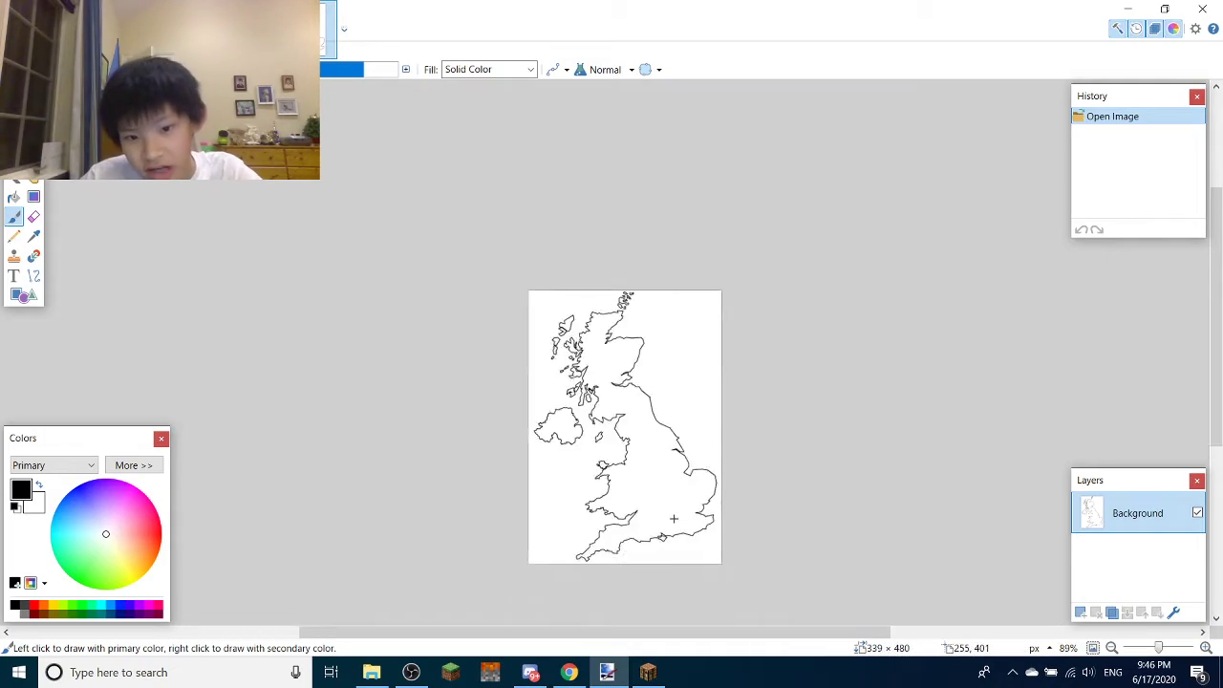
scroll(656, 486, up, 6)
scroll(685, 496, up, 2)
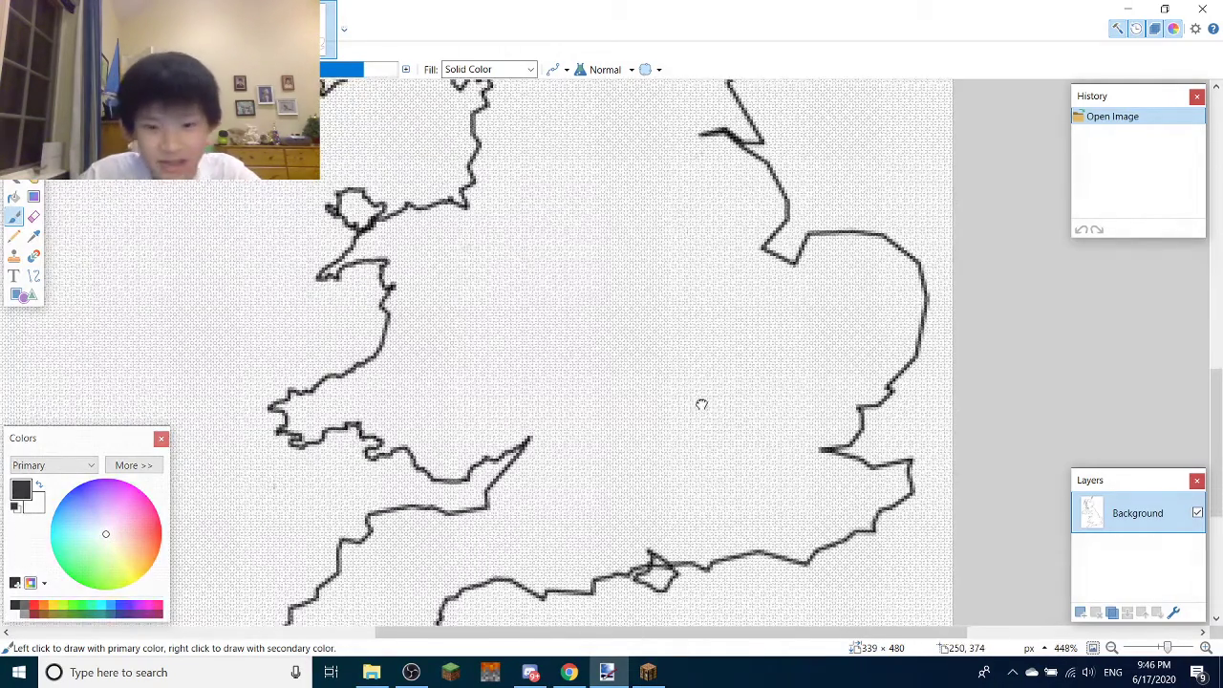
mouse_move(674, 325)
mouse_down()
mouse_move(588, 370)
mouse_move(614, 419)
mouse_move(688, 414)
mouse_move(703, 377)
mouse_move(680, 326)
mouse_up()
scroll(698, 387, down, 4)
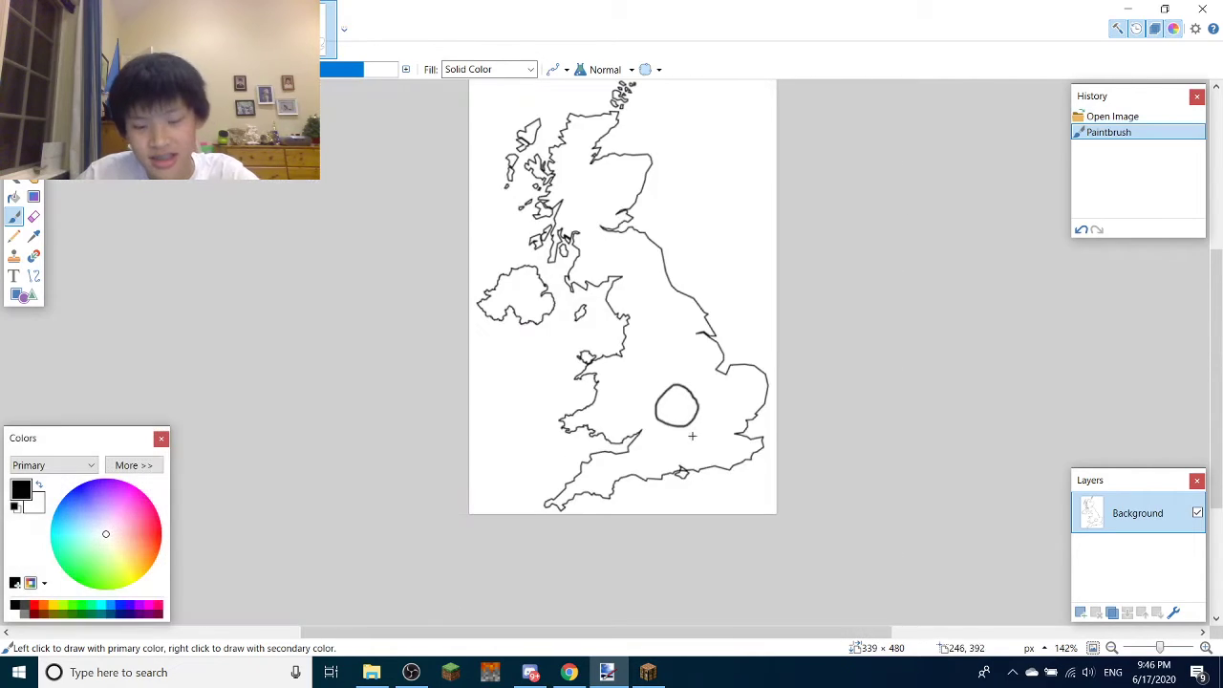
scroll(746, 429, up, 3)
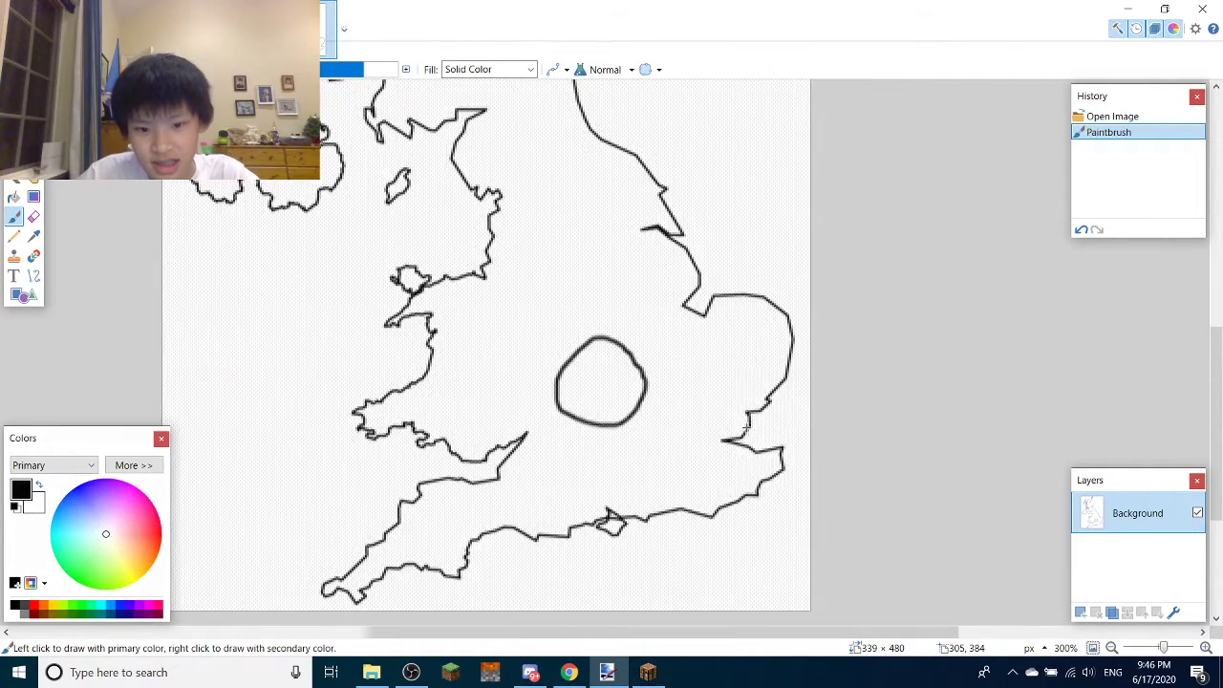
scroll(592, 382, down, 3)
scroll(488, 363, up, 4)
scroll(526, 357, down, 2)
scroll(578, 385, up, 5)
Paint over Northern Ireland so only Great Britain remains
key(e)
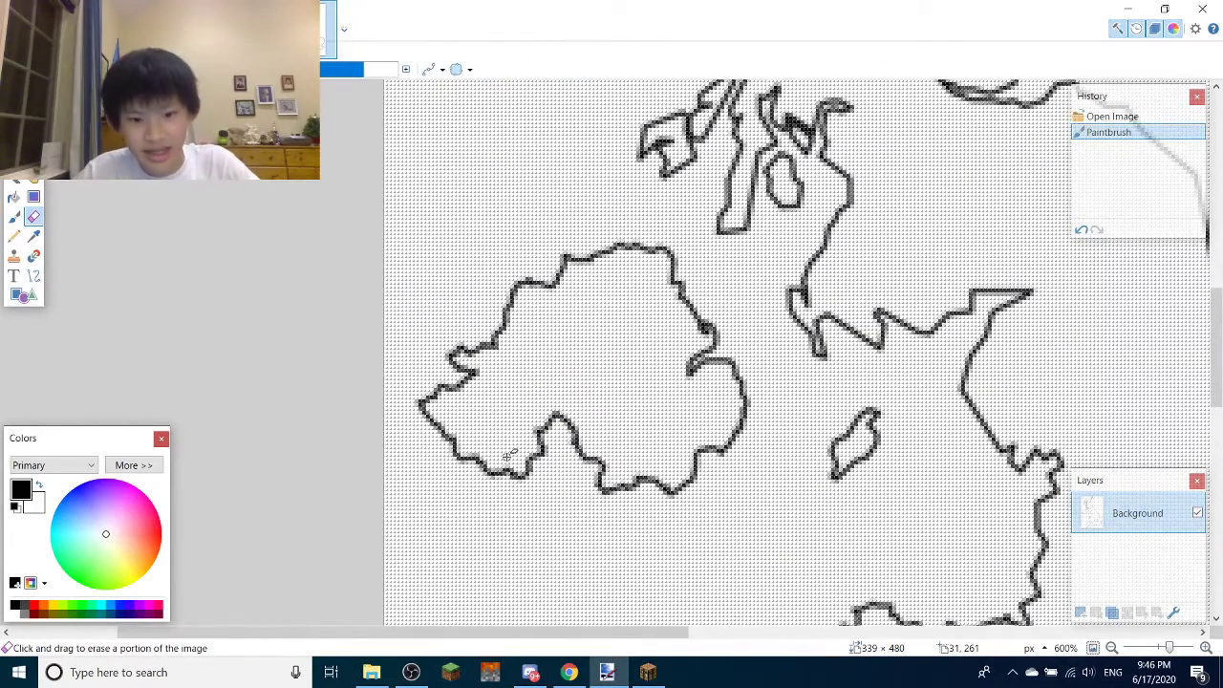
scroll(540, 458, down, 3)
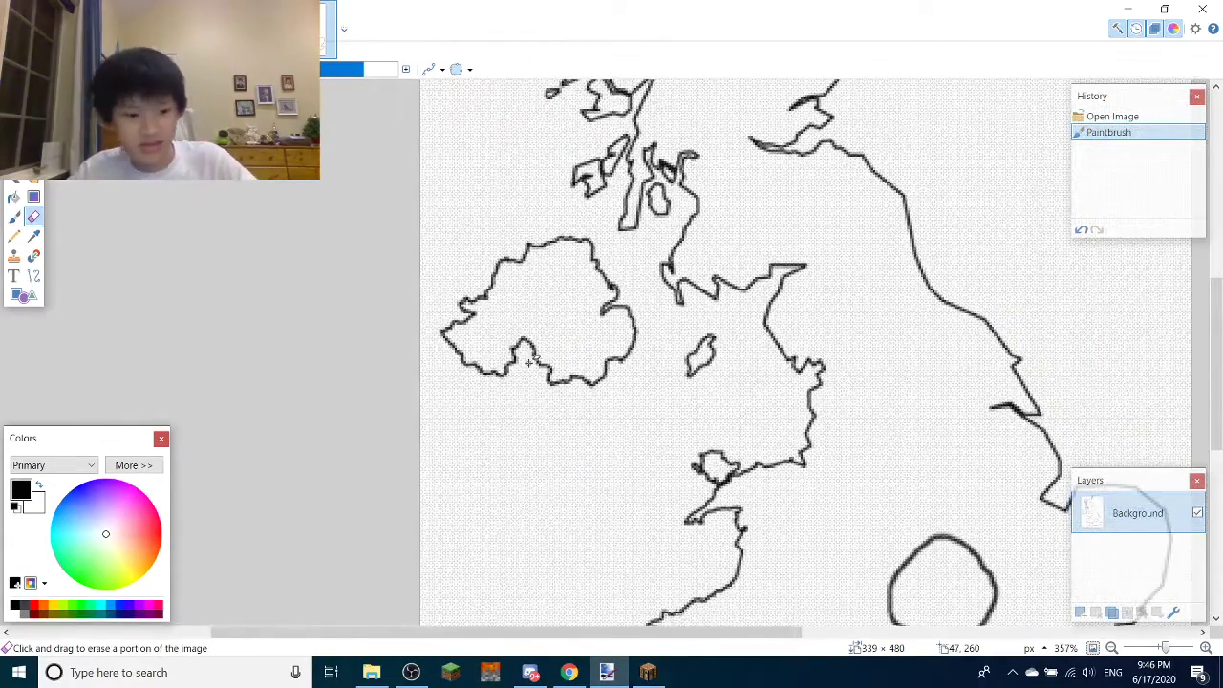
key(b)
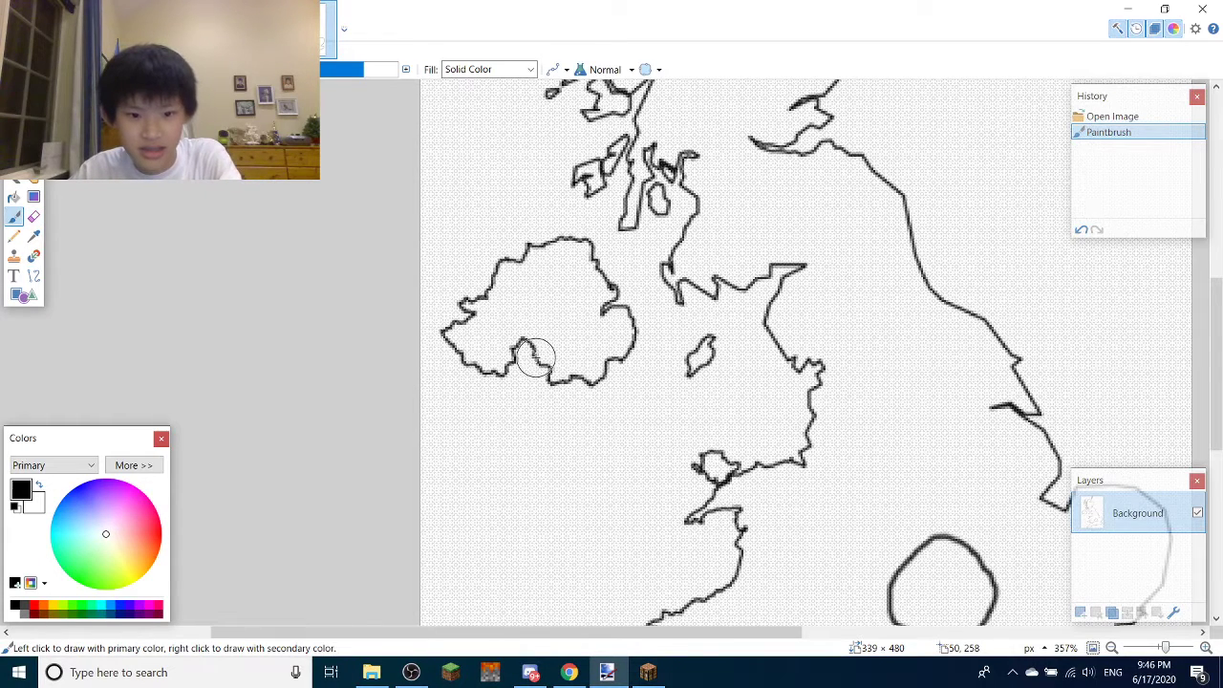
mouse_move(535, 358)
mouse_down()
mouse_move(469, 333)
mouse_move(535, 314)
mouse_move(546, 251)
mouse_move(593, 335)
mouse_move(573, 395)
mouse_move(603, 347)
mouse_move(524, 366)
mouse_up()
scroll(524, 372, down, 5)
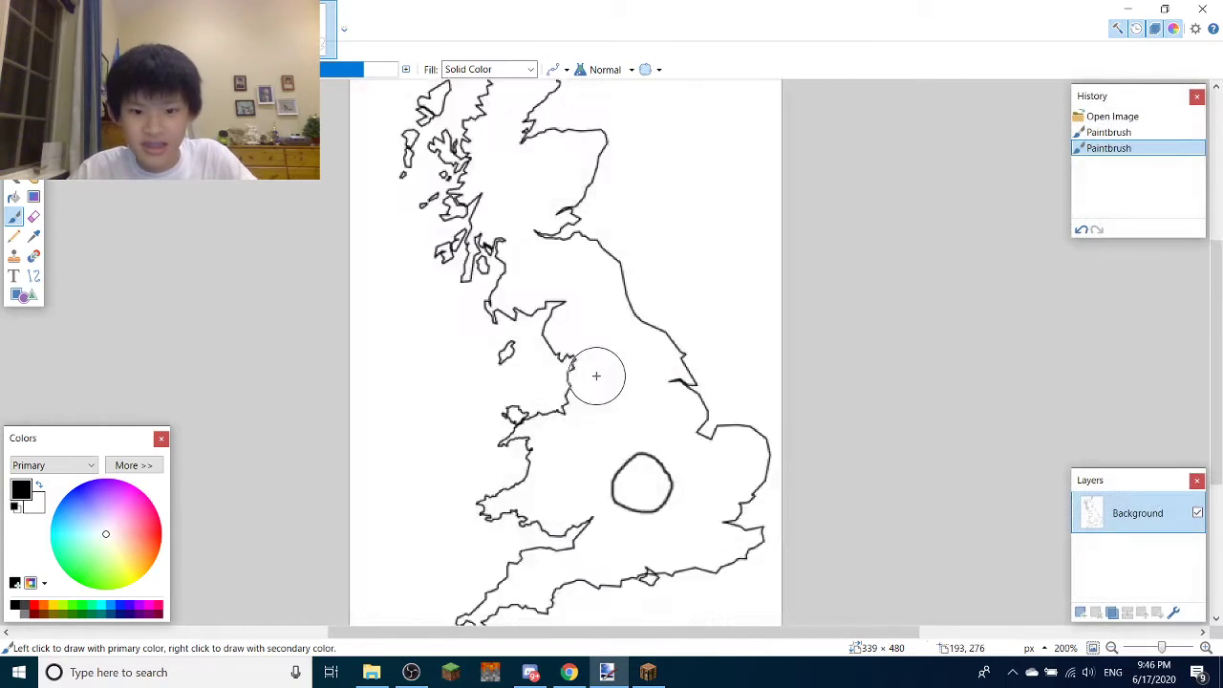
scroll(596, 375, down, 1)
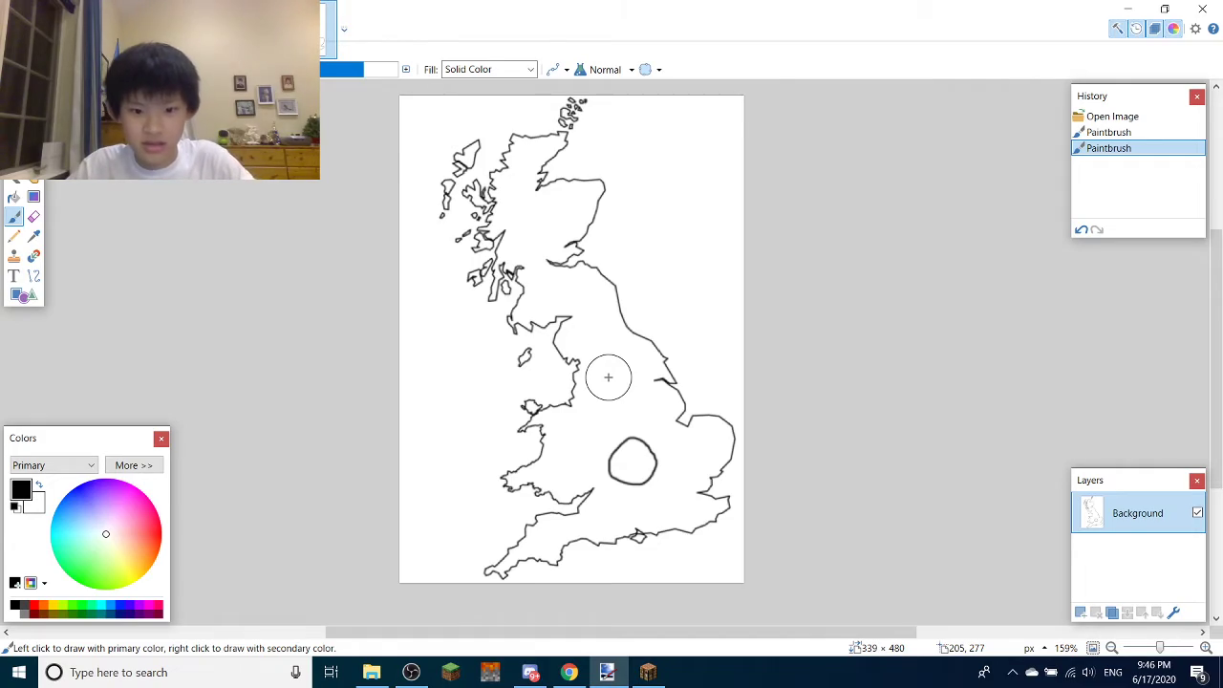
Shrink the brush and draw the southern border from the estuary to the circle, redoing one bad stroke
scroll(607, 377, up, 2)
scroll(674, 482, up, 8)
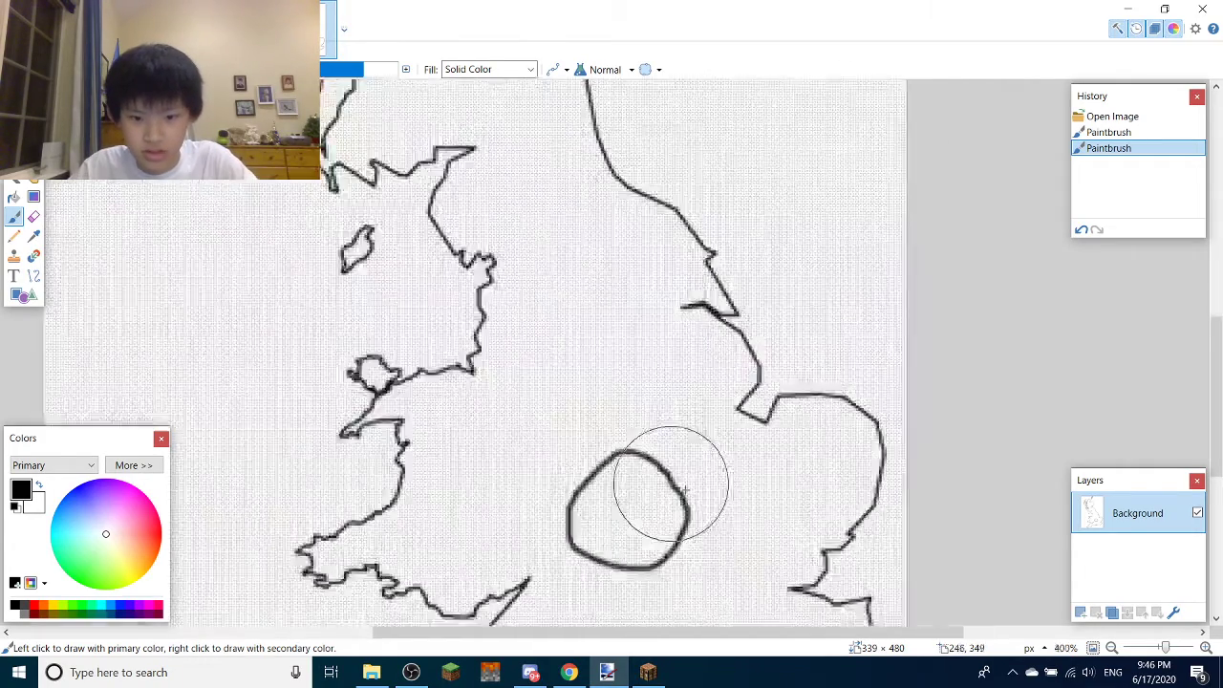
key(bracketleft)
key(bracketleft)
key(bracketleft)
key(bracketleft)
key(bracketleft)
key(bracketleft)
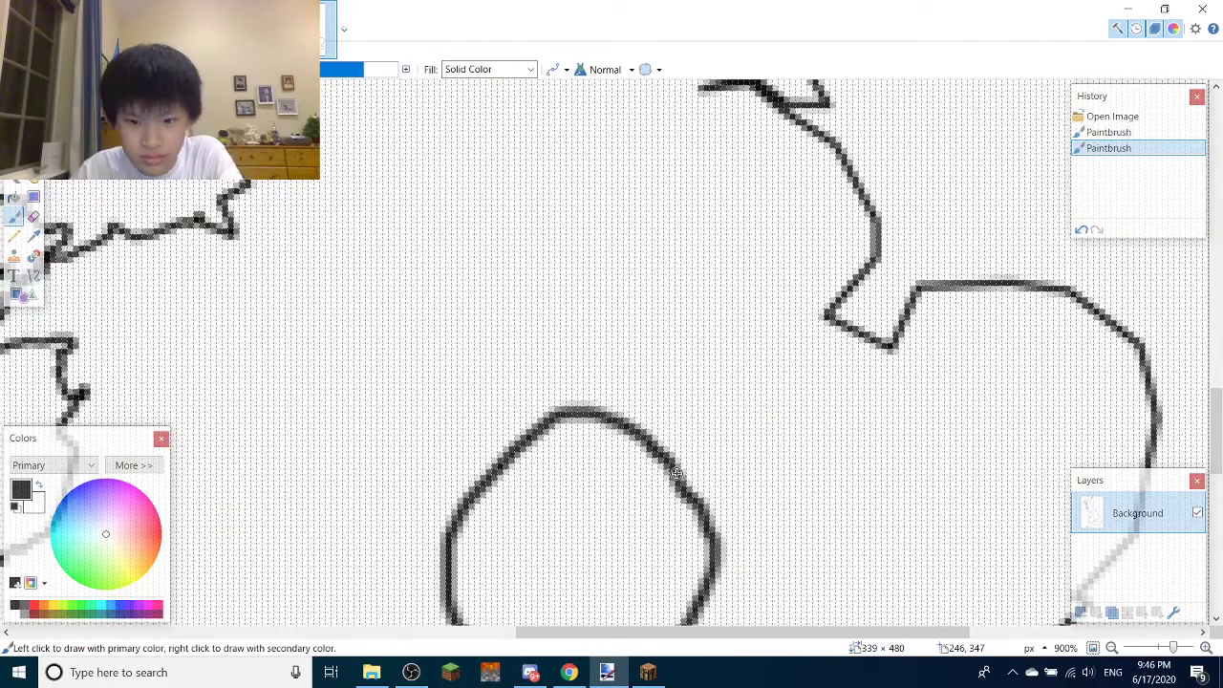
scroll(673, 470, down, 7)
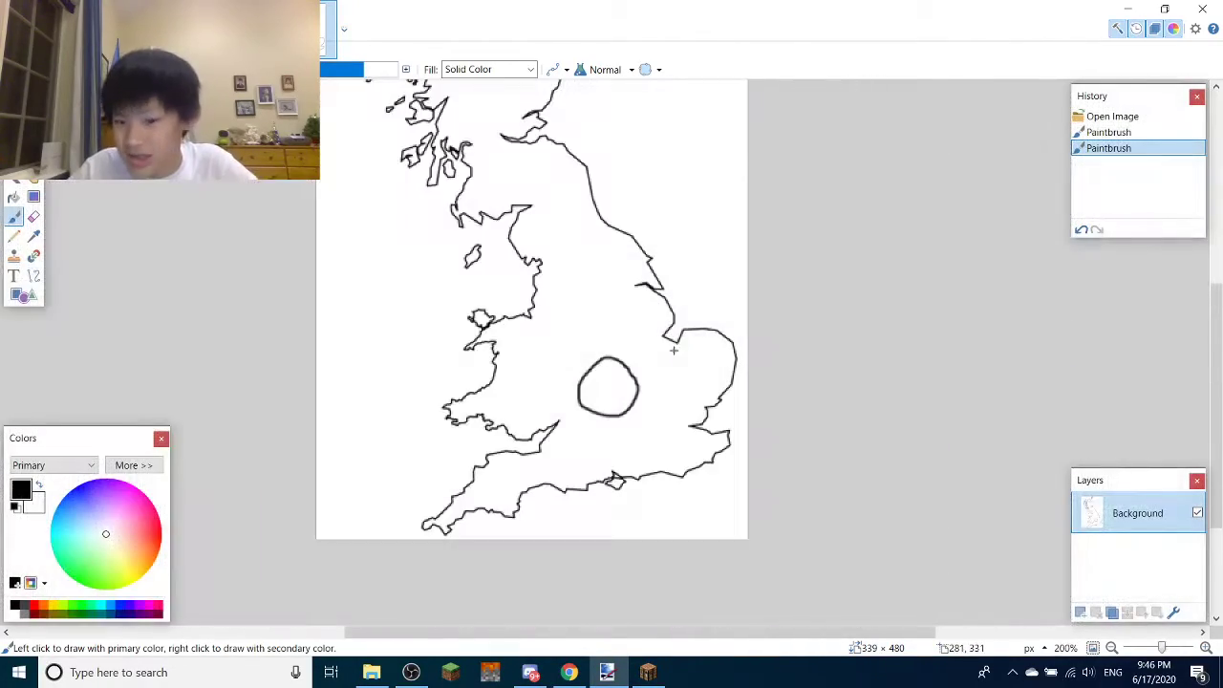
scroll(637, 402, up, 3)
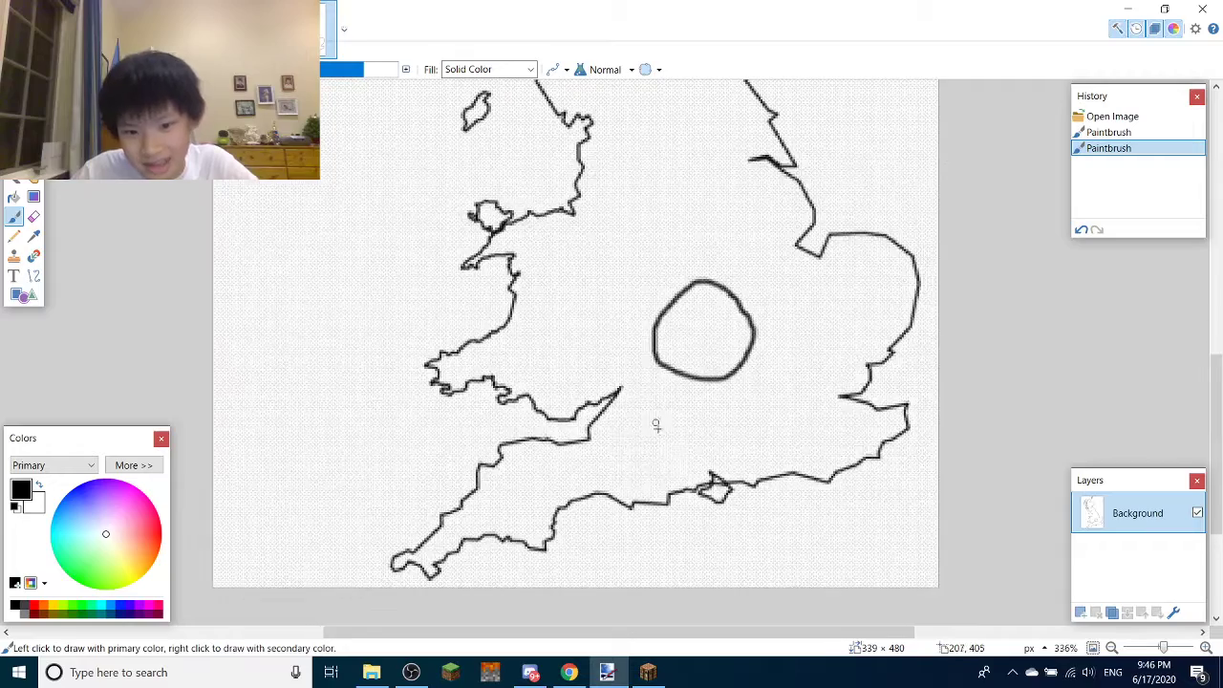
scroll(611, 370, up, 3)
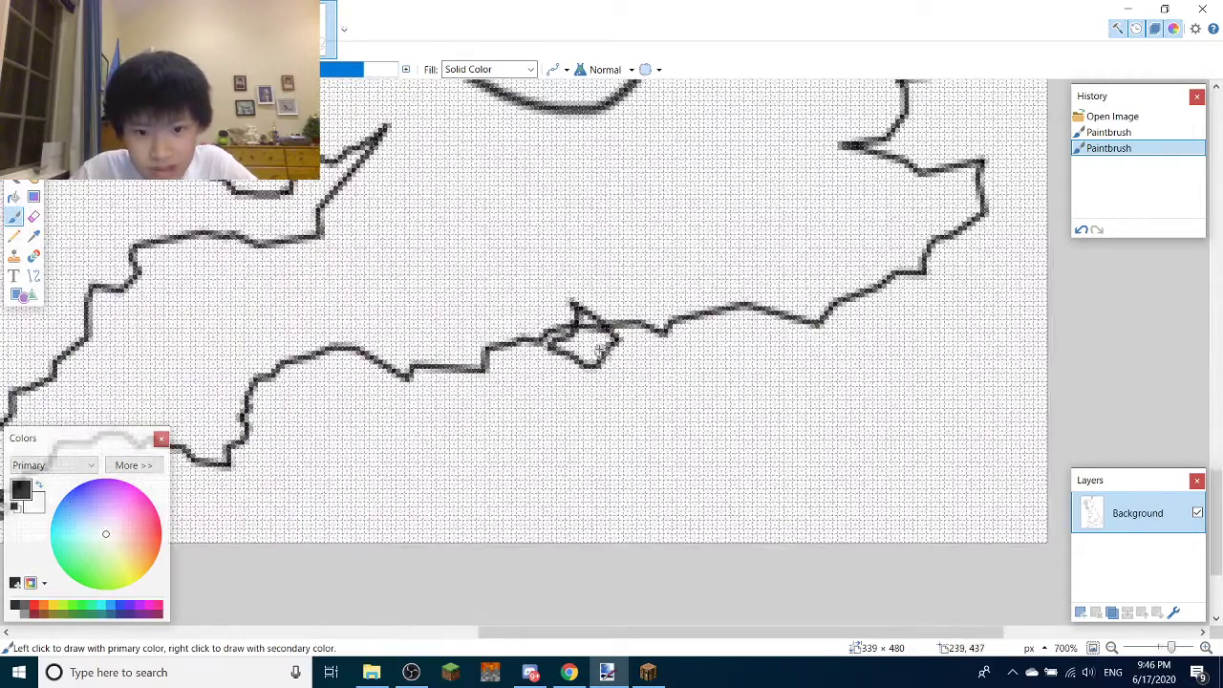
scroll(599, 350, down, 5)
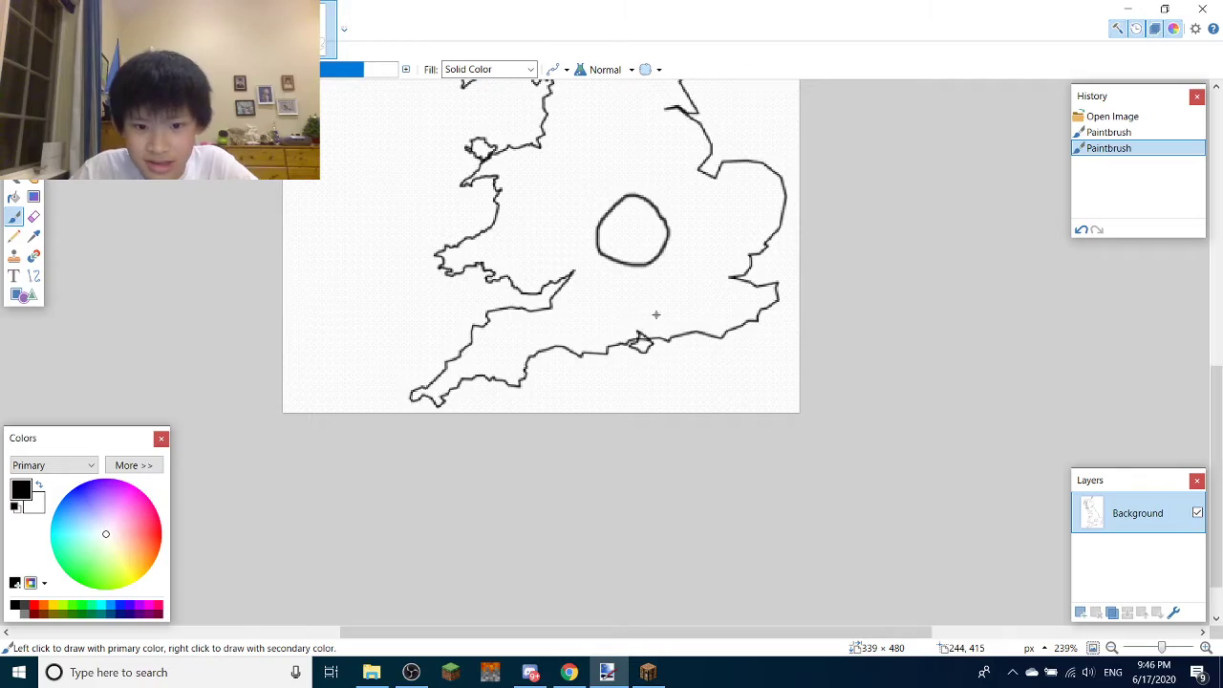
scroll(625, 304, up, 4)
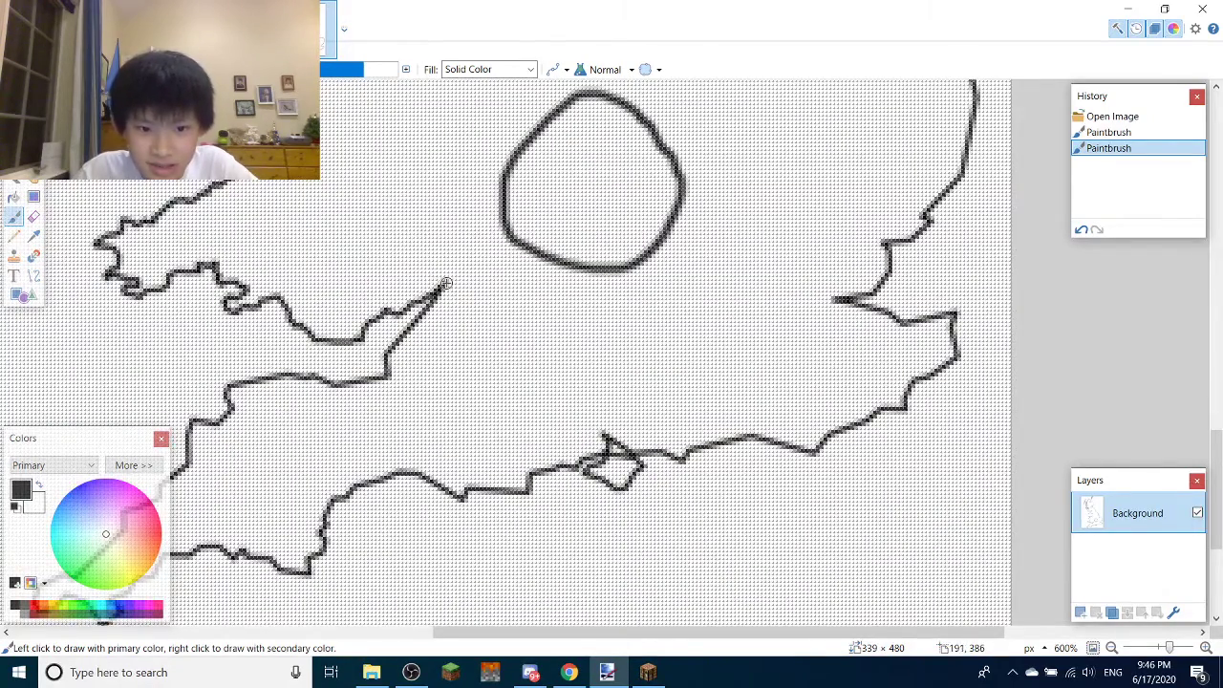
mouse_move(445, 284)
mouse_down()
mouse_move(603, 309)
mouse_move(792, 316)
mouse_move(846, 301)
mouse_up()
key(ctrl+z)
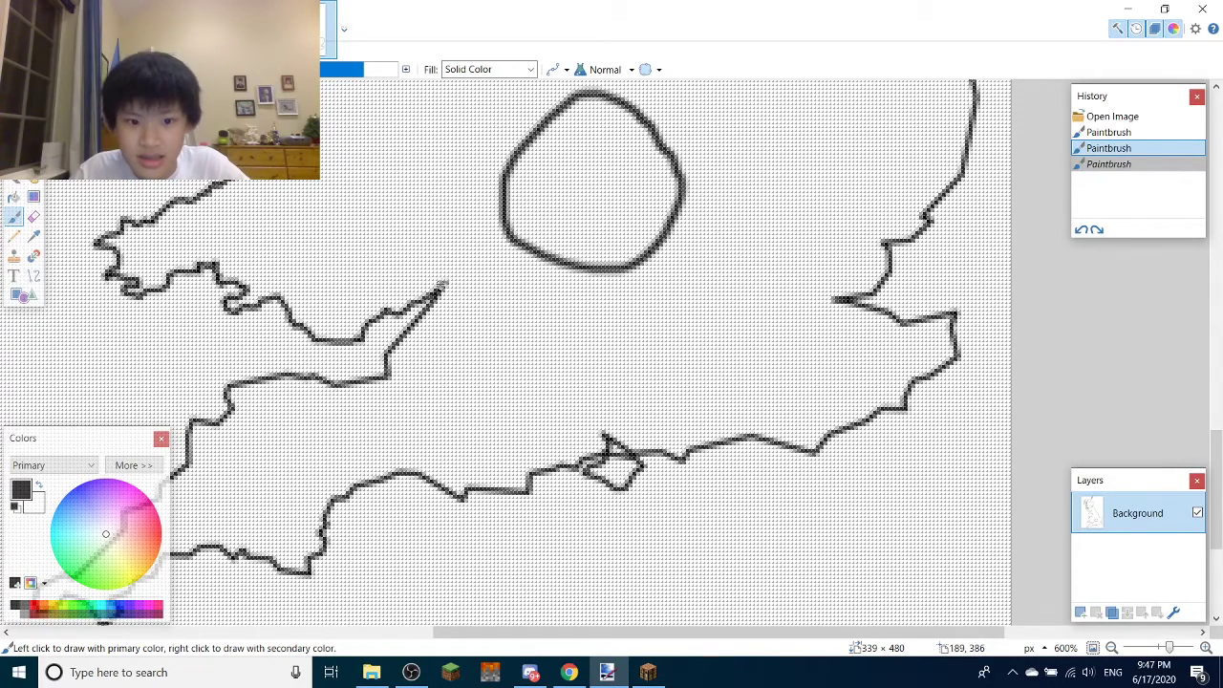
mouse_move(441, 284)
mouse_down()
mouse_move(575, 275)
mouse_move(873, 302)
mouse_up()
Draw borders from the circle to the north-east coast and across northern England
scroll(776, 297, down, 5)
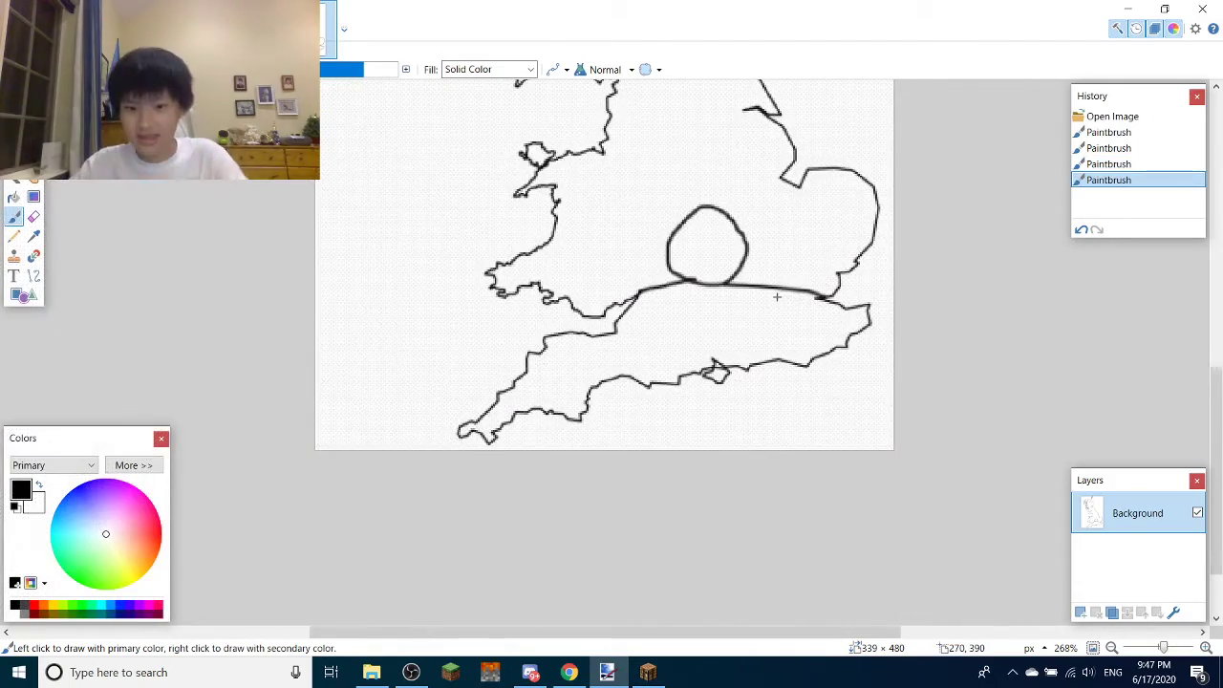
scroll(743, 220, down, 1)
scroll(750, 215, up, 2)
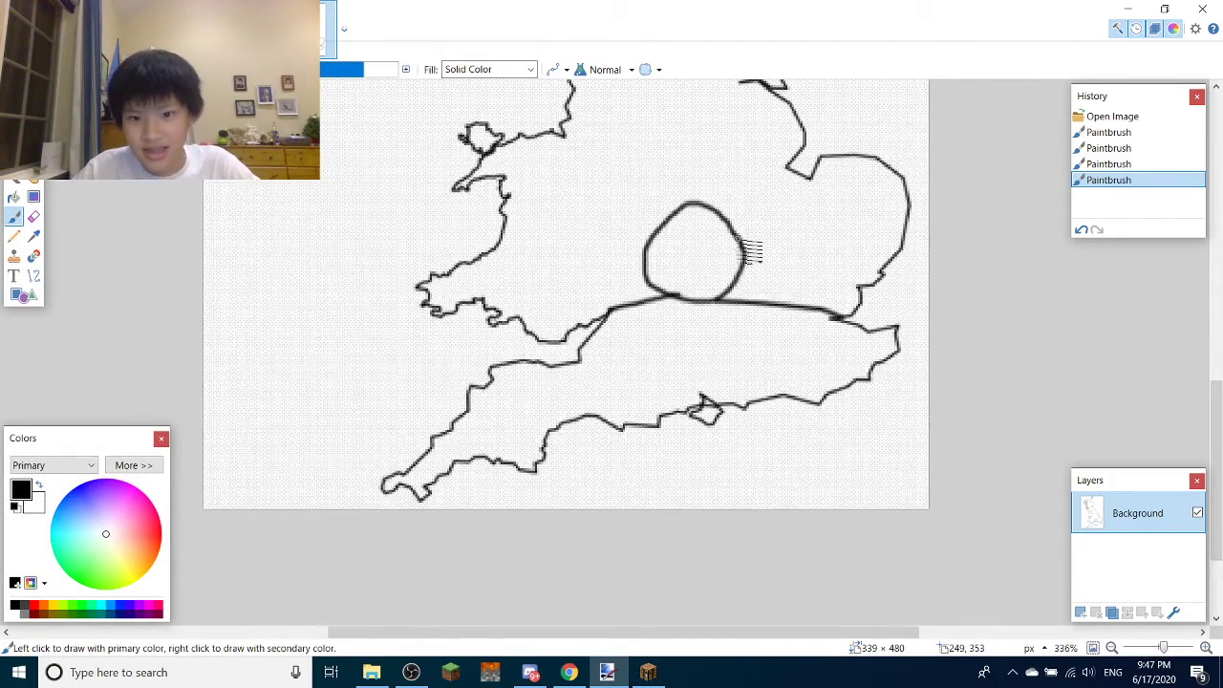
drag(752, 250, 827, 178)
scroll(827, 178, down, 3)
scroll(653, 391, up, 2)
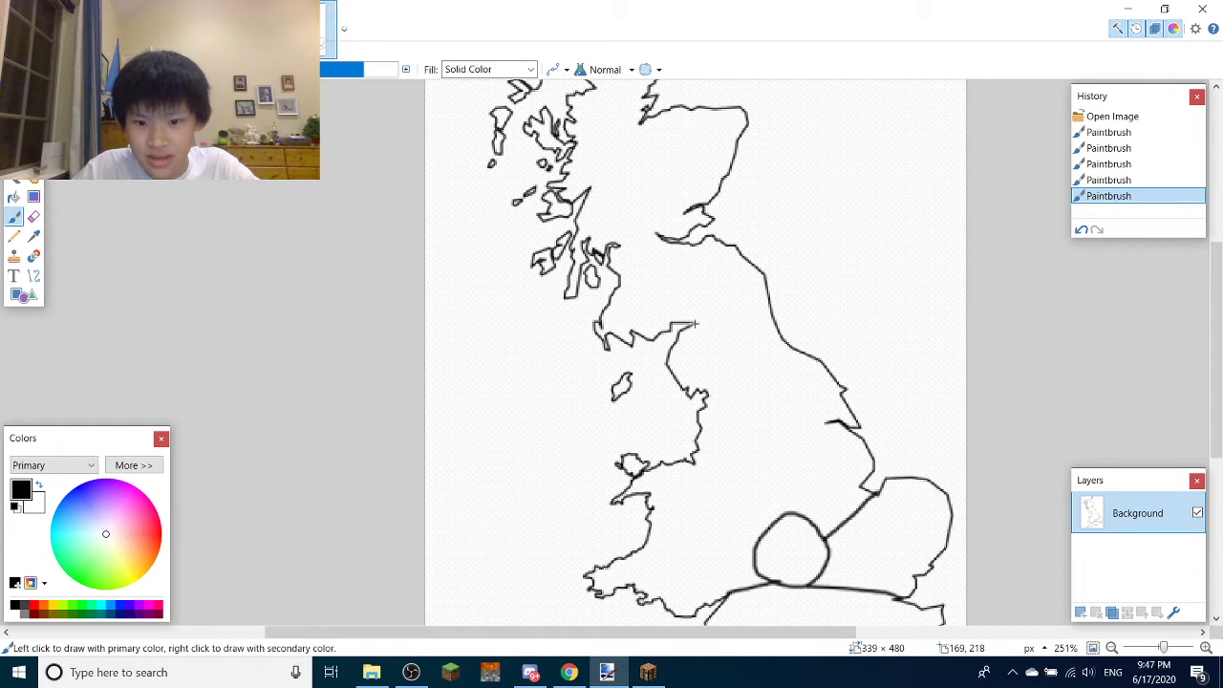
drag(774, 315, 774, 315)
Draw the border line between England and Wales
scroll(774, 315, down, 3)
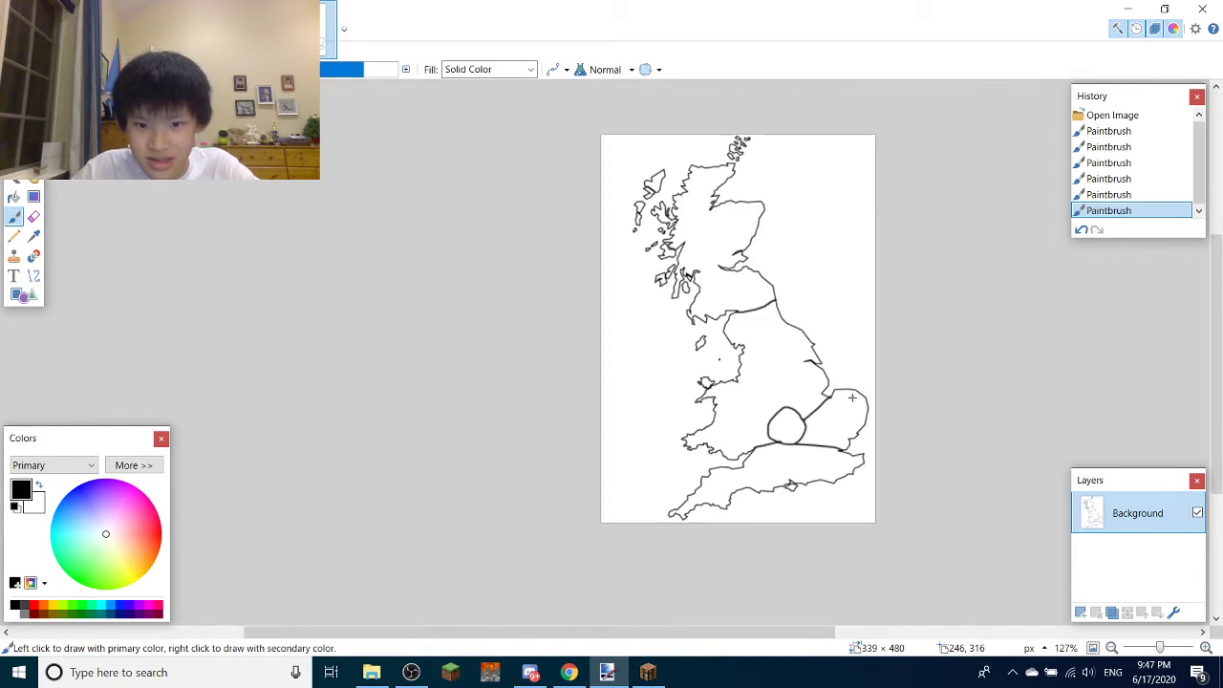
scroll(807, 472, up, 3)
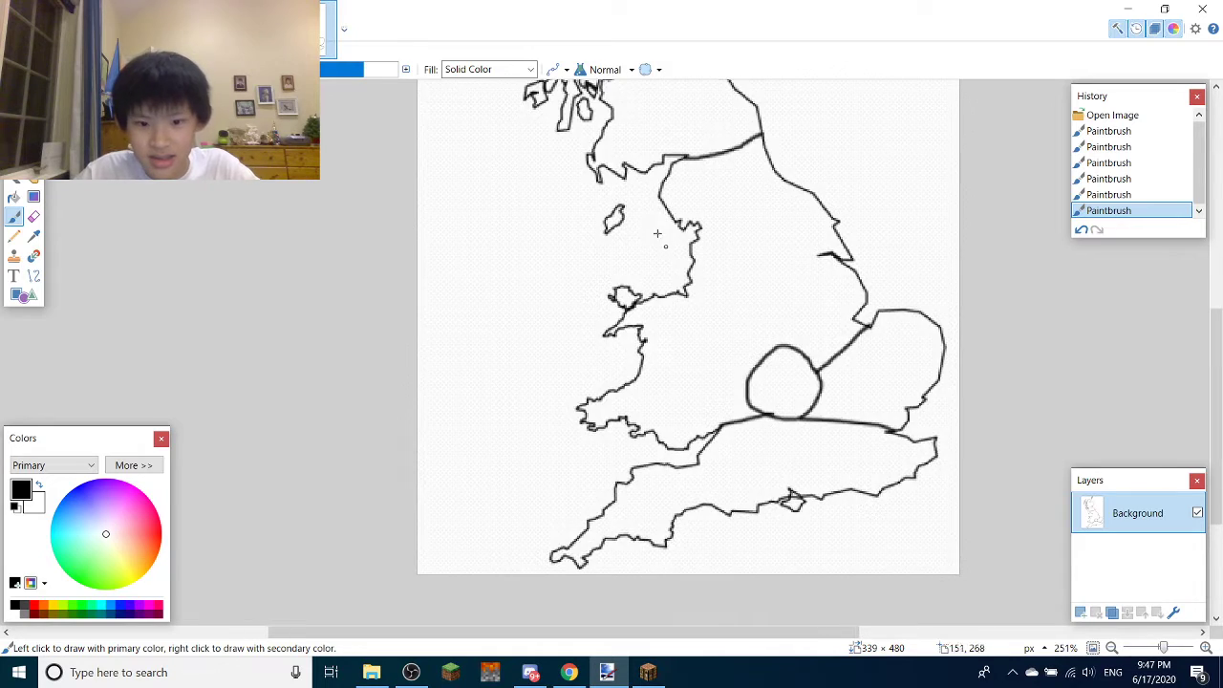
scroll(693, 286, up, 2)
mouse_move(683, 298)
mouse_down()
mouse_move(717, 474)
mouse_move(742, 505)
mouse_up()
scroll(741, 504, down, 3)
Add an 'fr' label in southern England and a 'london' label moved inside the circle
key(t)
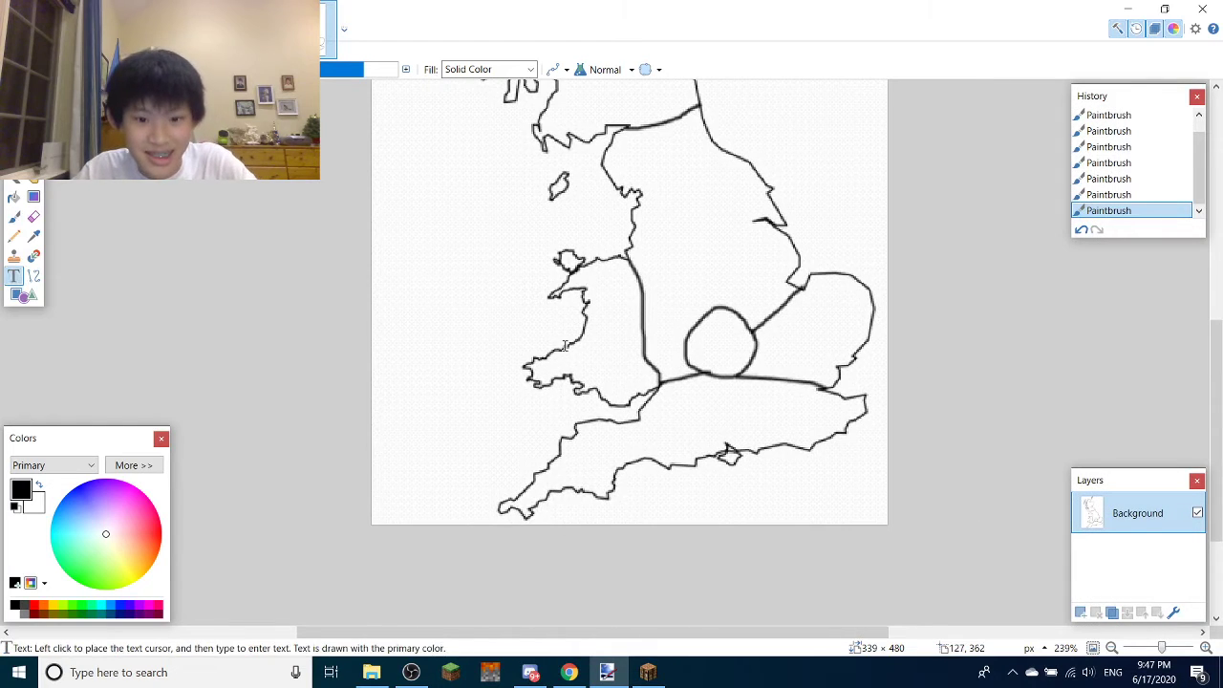
click(669, 439)
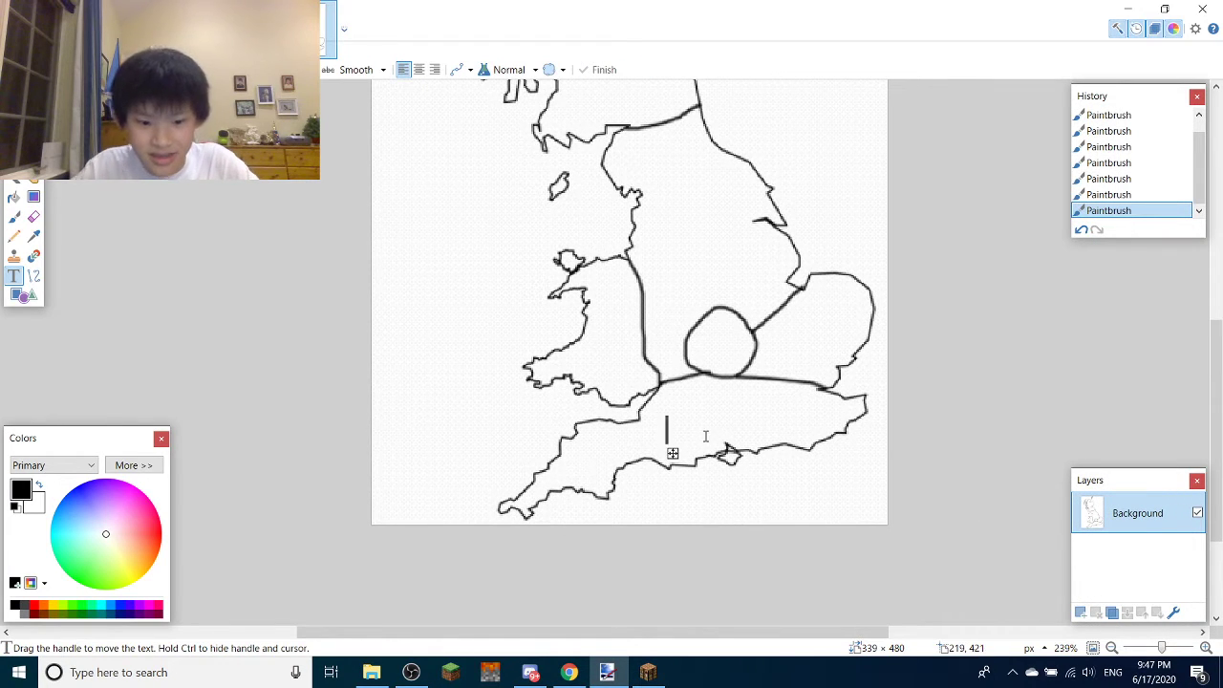
text(france)
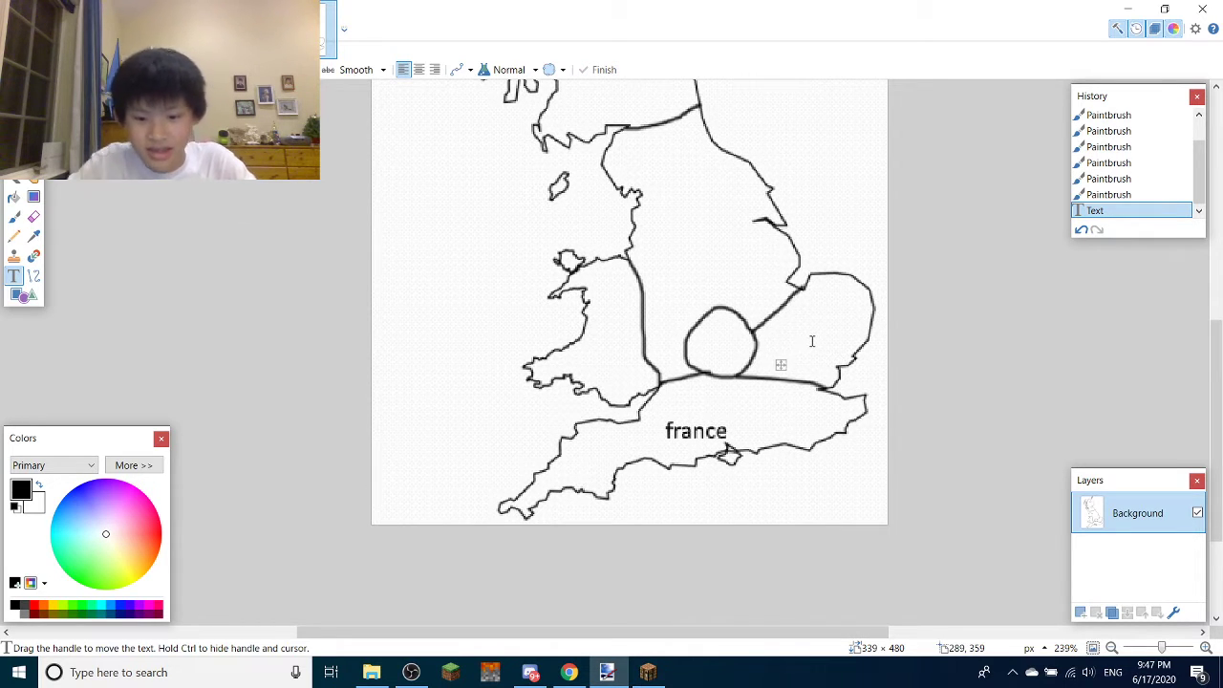
scroll(711, 381, up, 3)
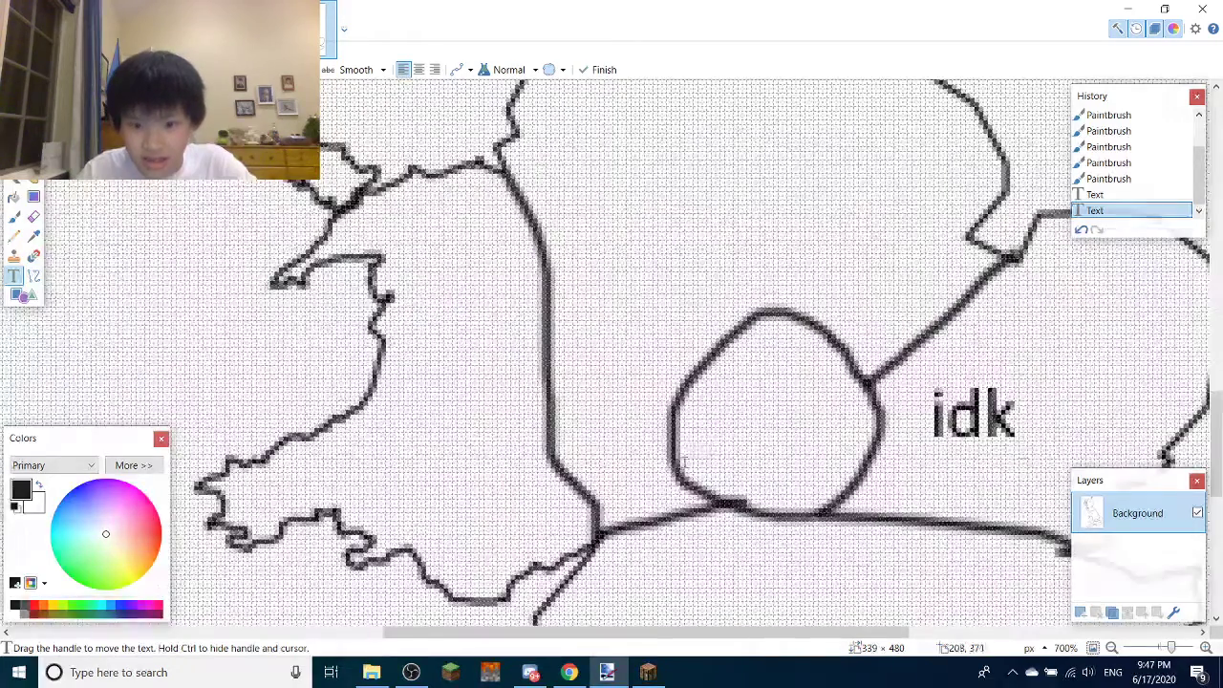
click(708, 438)
text(london)
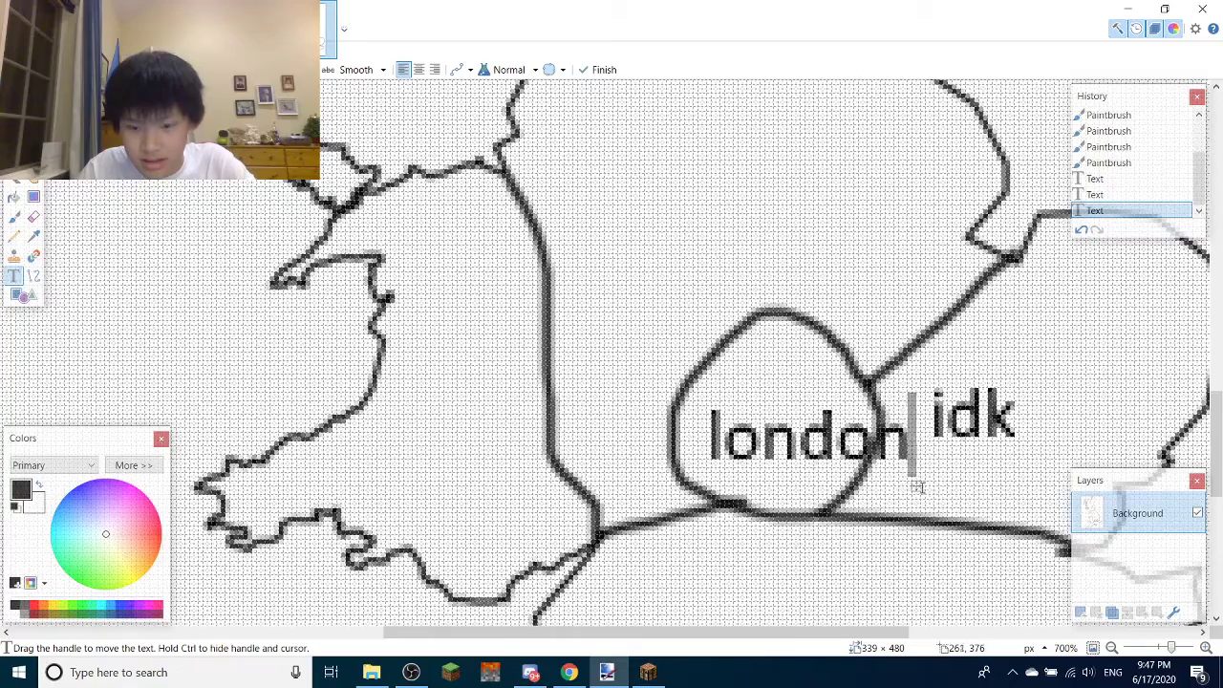
drag(916, 486, 883, 481)
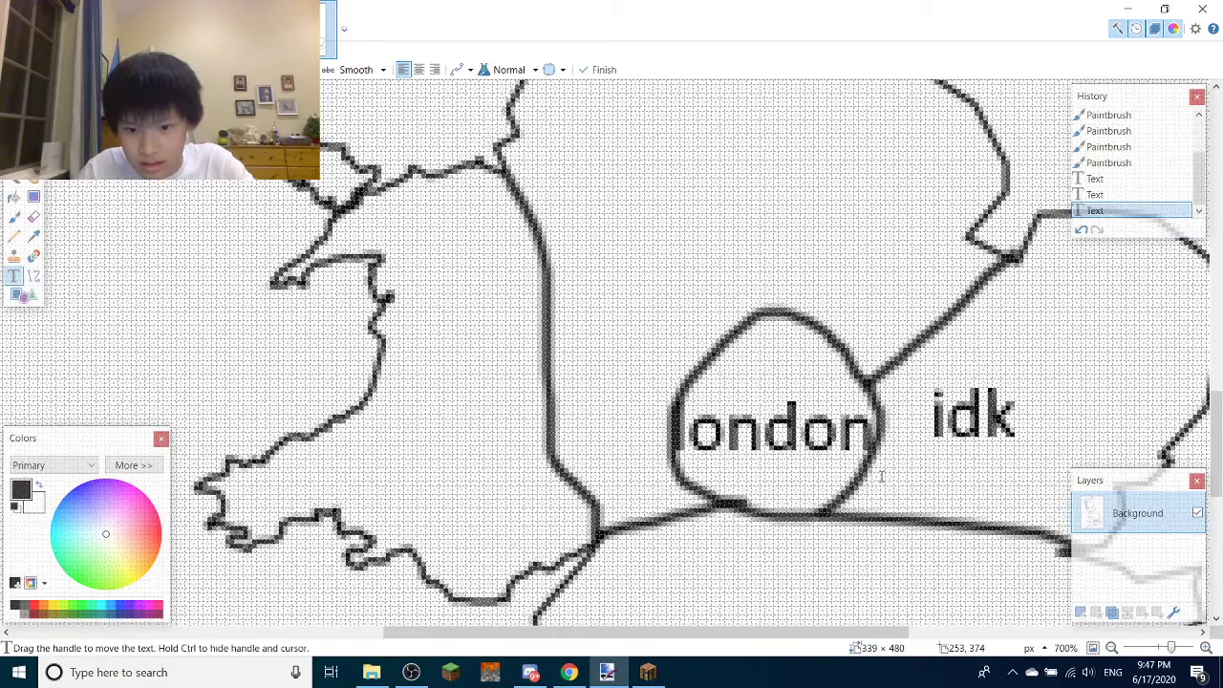
Label Wales 'whales' and nudge the label slightly right
click(308, 441)
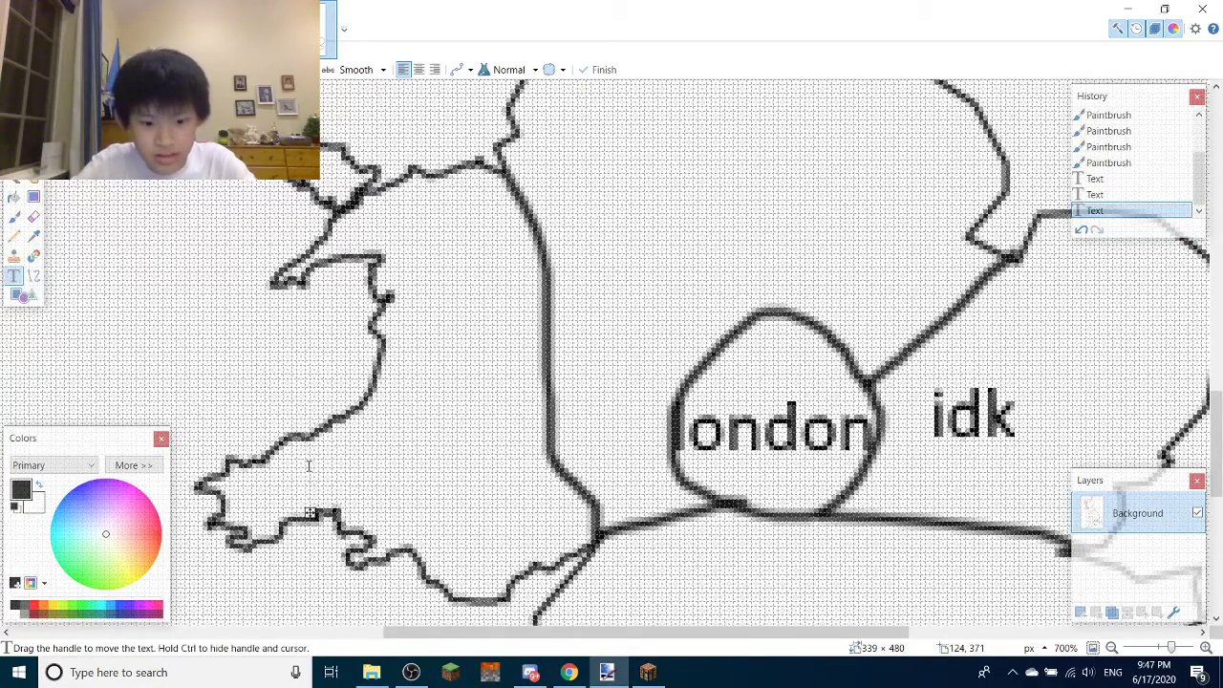
text(whales)
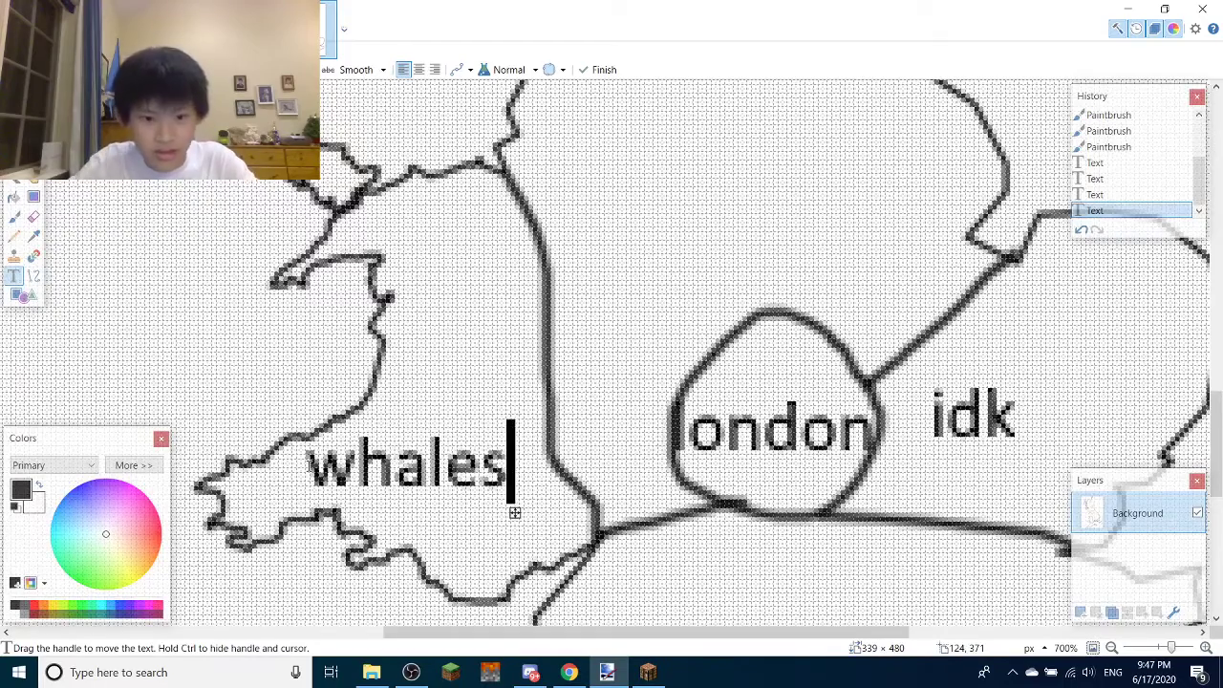
drag(514, 513, 523, 508)
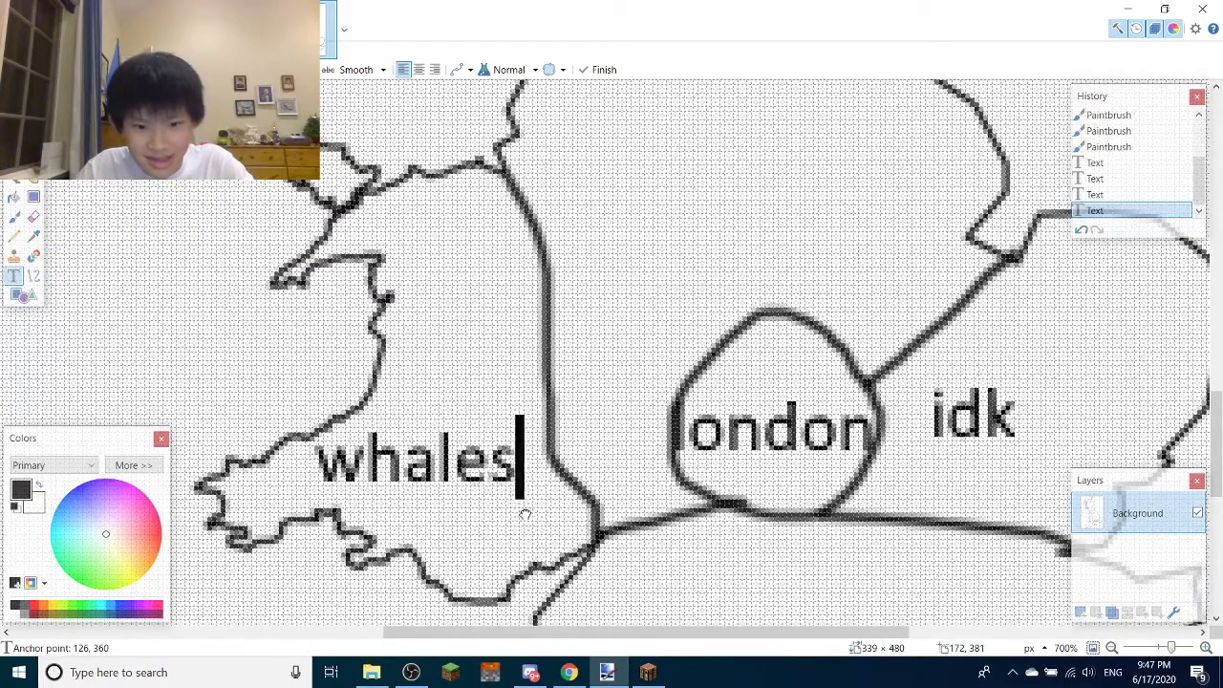
Switch over to the web browser
scroll(570, 456, down, 3)
scroll(570, 456, up, 3)
scroll(768, 225, down, 5)
scroll(768, 225, up, 3)
scroll(581, 130, up, 5)
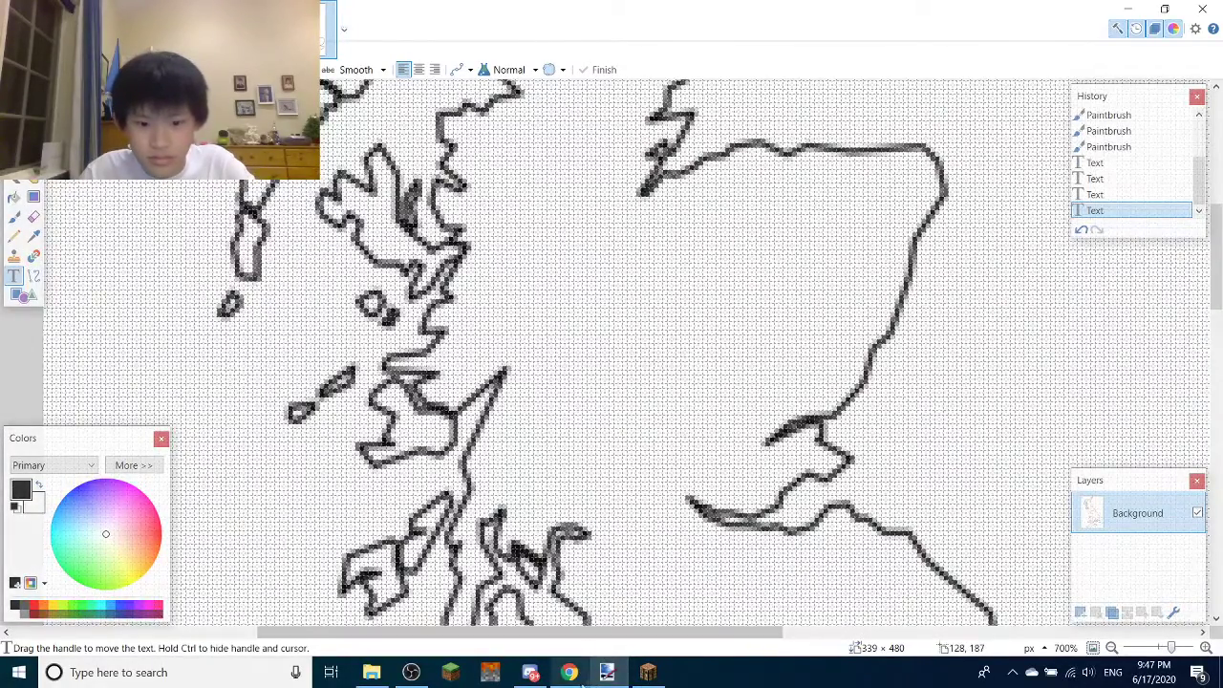
click(568, 672)
Search 'scotland in scoh' in a new Chrome tab and highlight the Scotland Alba line
click(1061, 14)
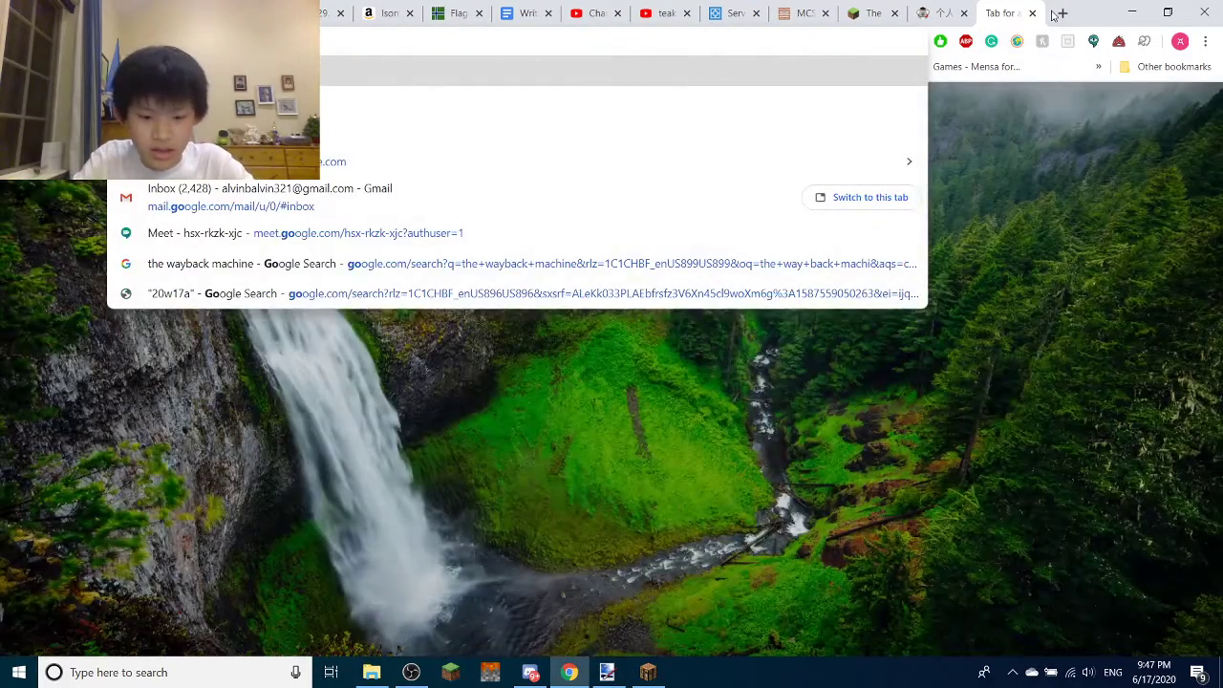
text(scotland)
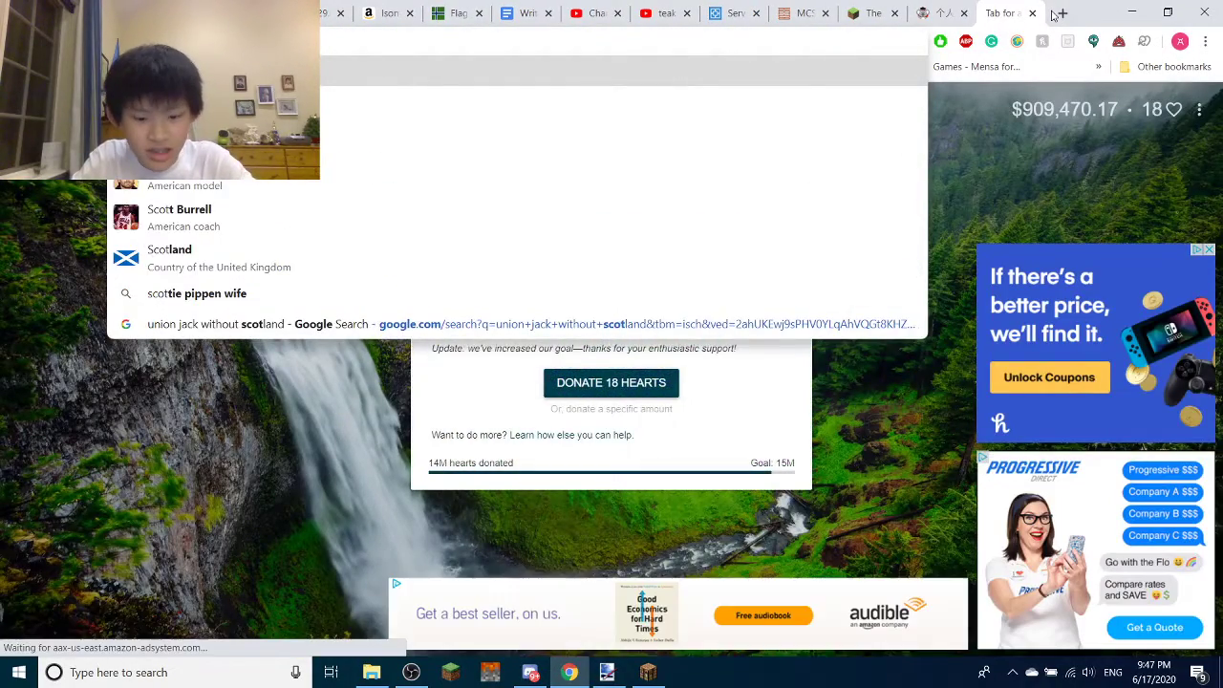
text( in sco)
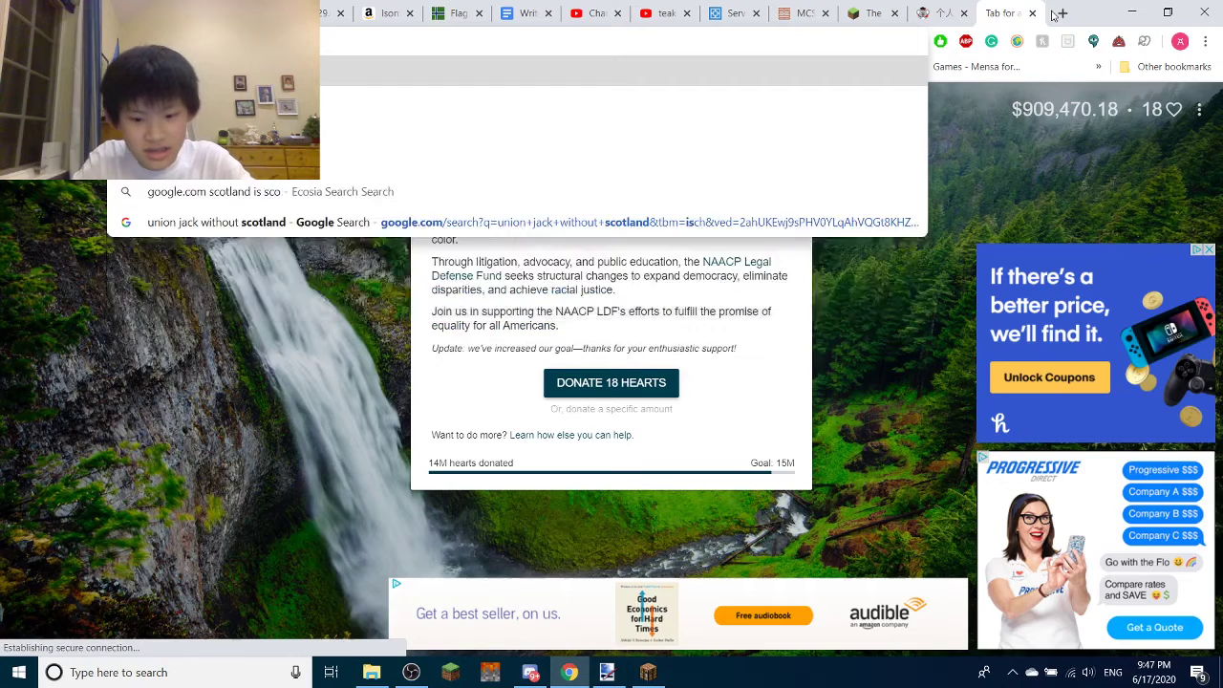
text(h)
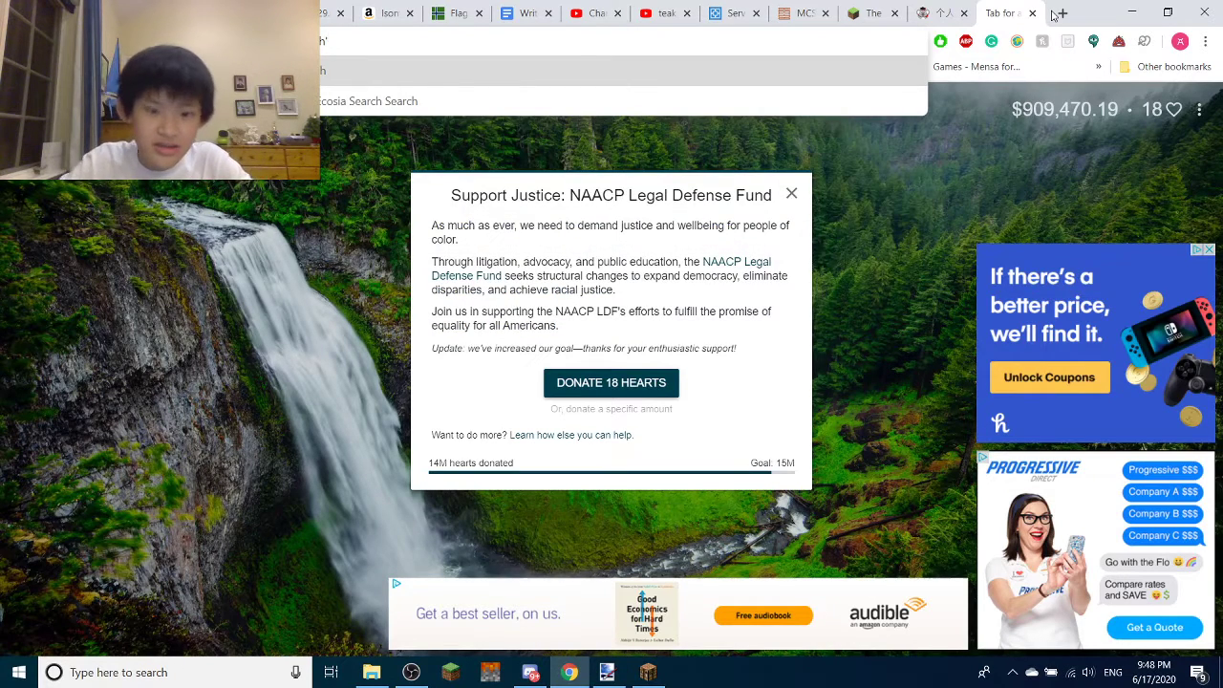
key(Return)
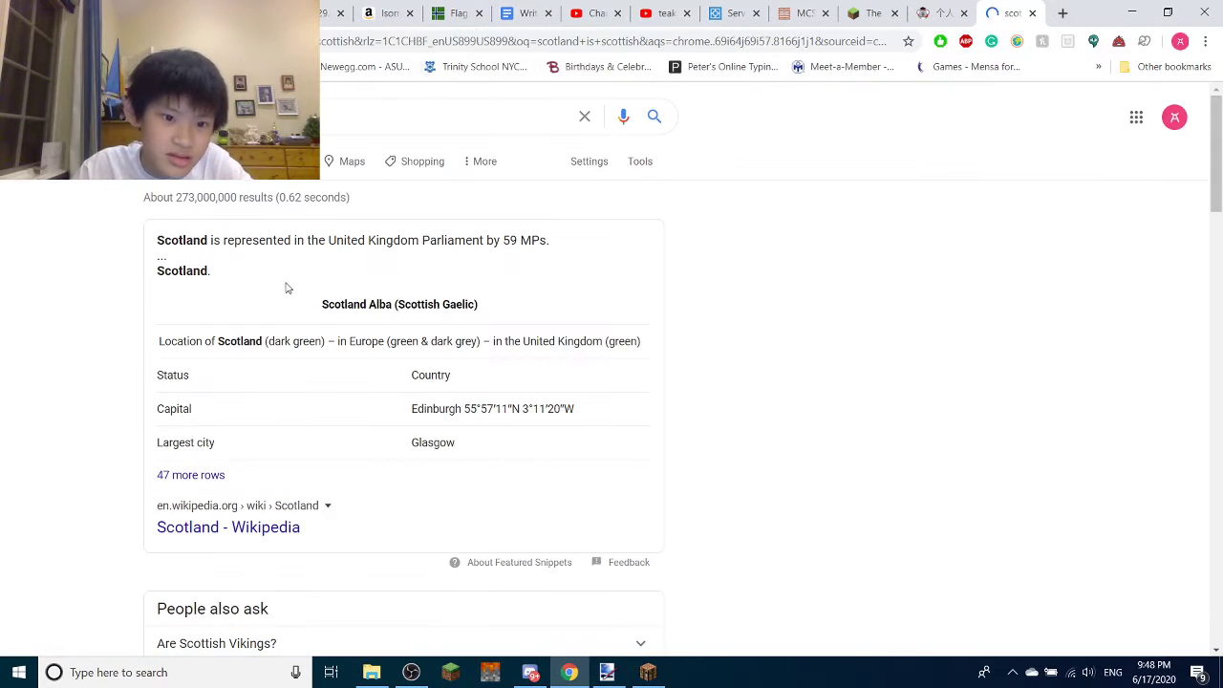
drag(319, 305, 584, 306)
click(584, 306)
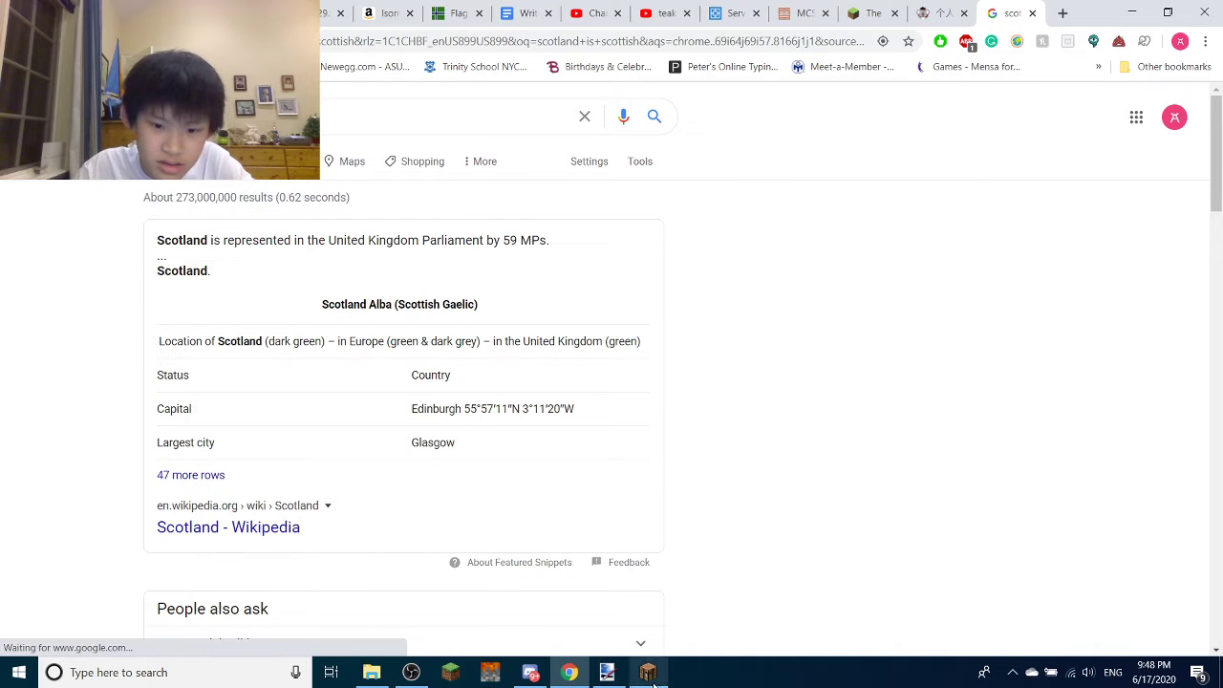
key(alt+Tab)
key(Escape)
Return to paint.net and label Scotland 'Sclotland' with the Text tool
key(e)
key(alt+Tab)
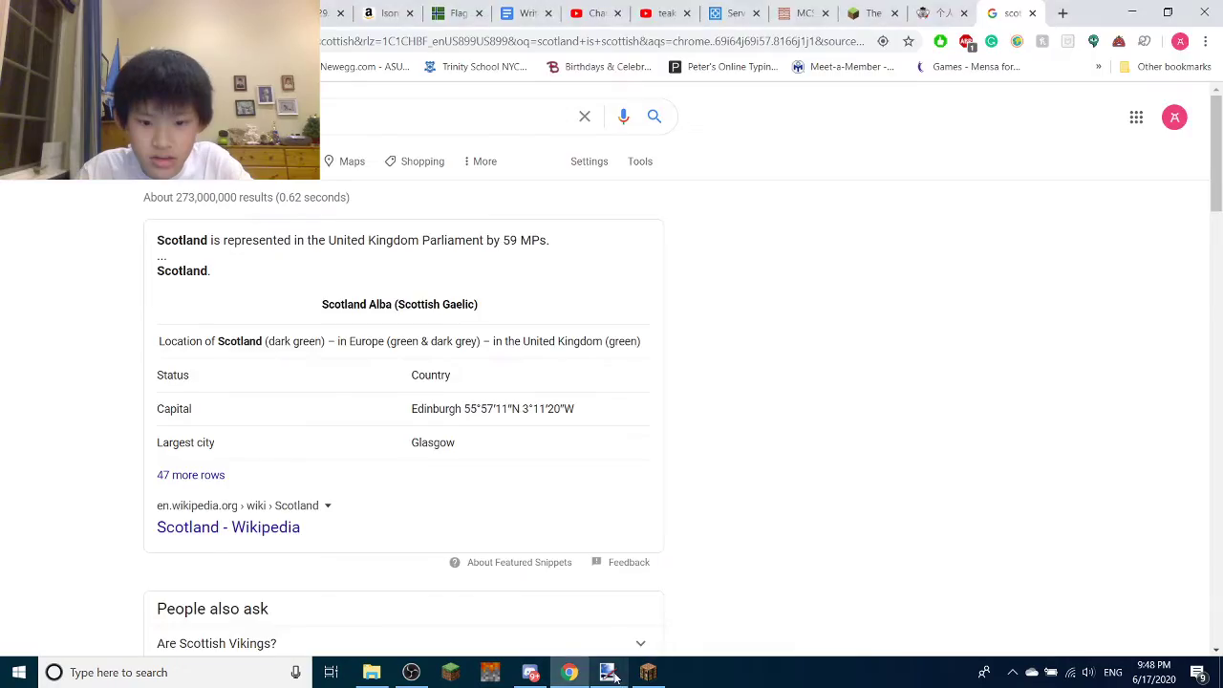
key(alt+Tab)
key(Tab)
scroll(587, 376, down, 7)
scroll(545, 353, up, 4)
click(552, 308)
text(Sclotland)
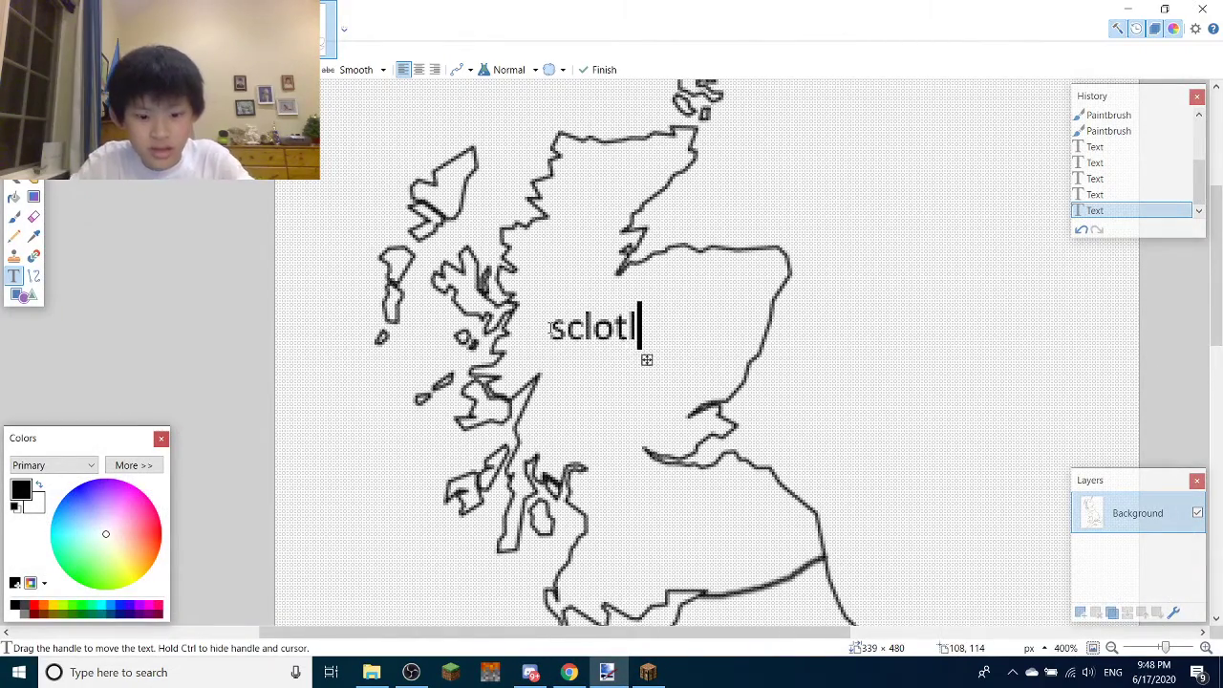
scroll(551, 327, down, 5)
scroll(577, 303, up, 6)
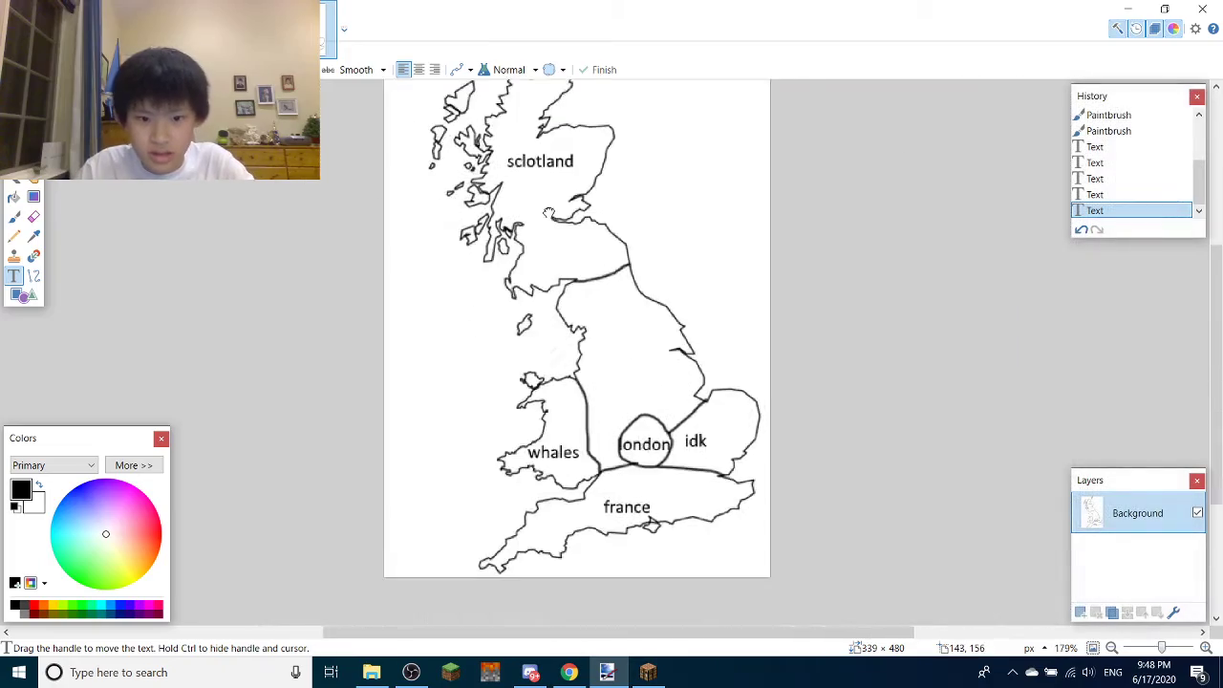
key(s)
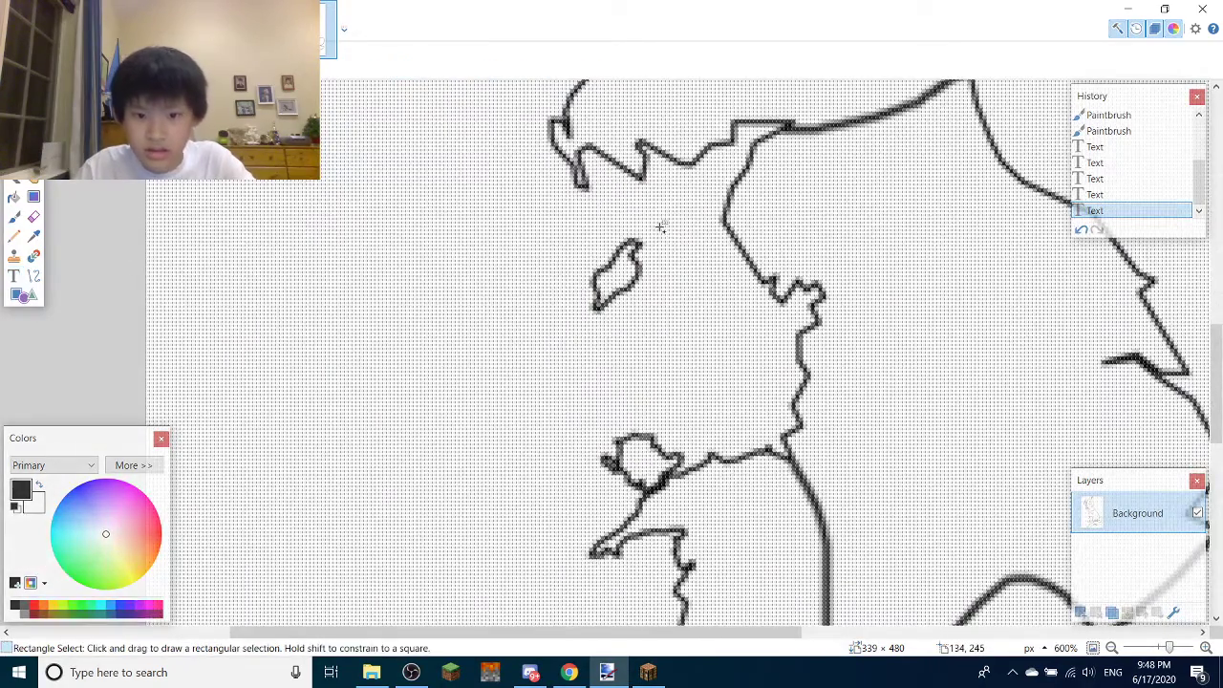
scroll(661, 226, up, 2)
Lasso the small island off the west coast, stretch it larger up and left, and deselect
key(s)
mouse_move(631, 227)
mouse_down()
mouse_move(508, 308)
mouse_move(501, 375)
mouse_move(581, 381)
mouse_move(647, 337)
mouse_move(655, 292)
mouse_up()
scroll(655, 301, down, 4)
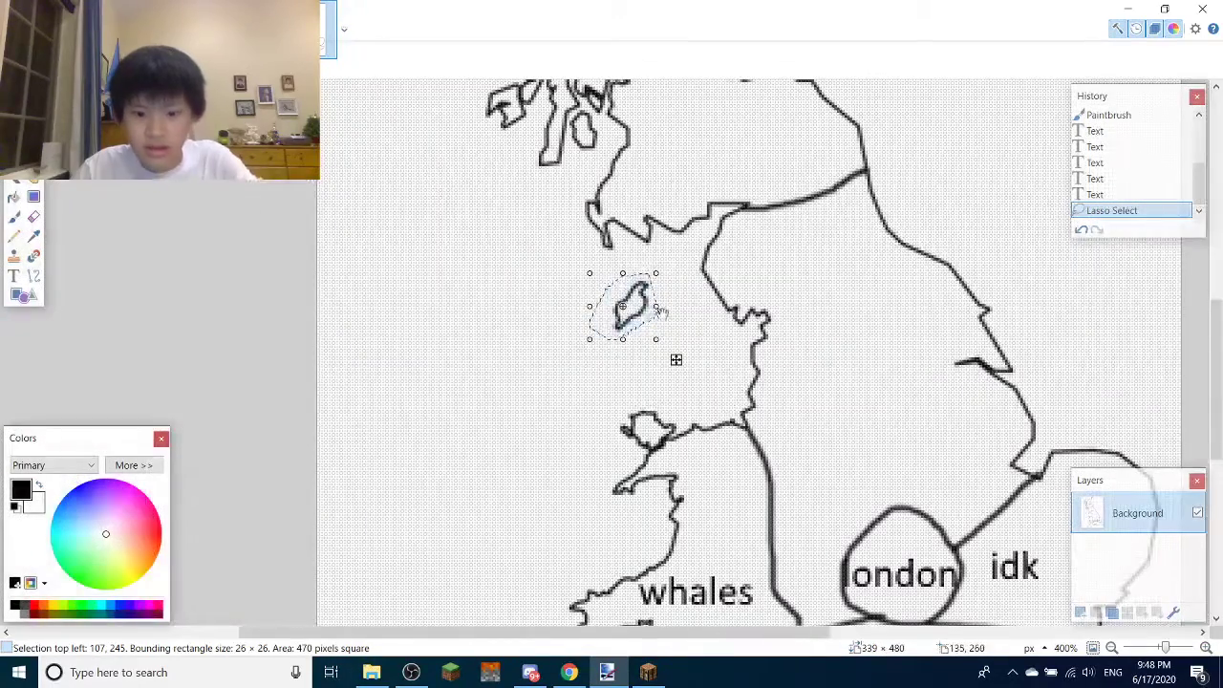
mouse_move(586, 340)
mouse_down()
mouse_move(355, 450)
mouse_move(331, 431)
mouse_move(299, 440)
mouse_up()
drag(301, 273, 289, 249)
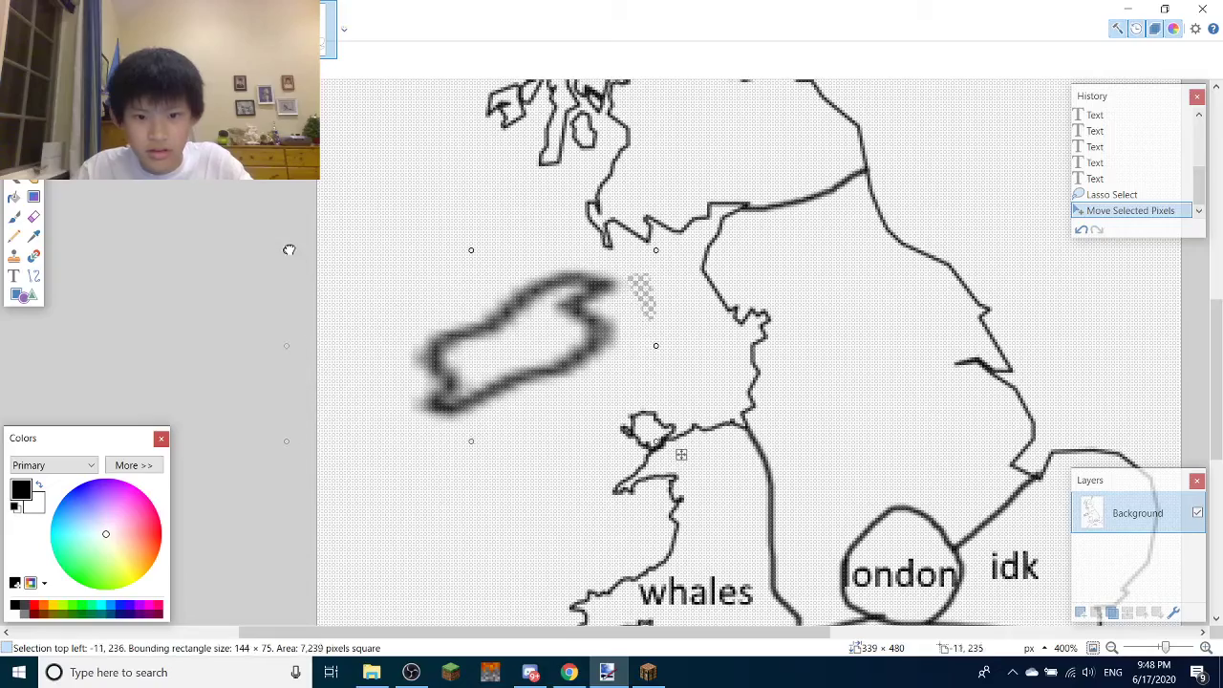
key(ctrl+d)
scroll(573, 278, down, 3)
scroll(649, 278, up, 4)
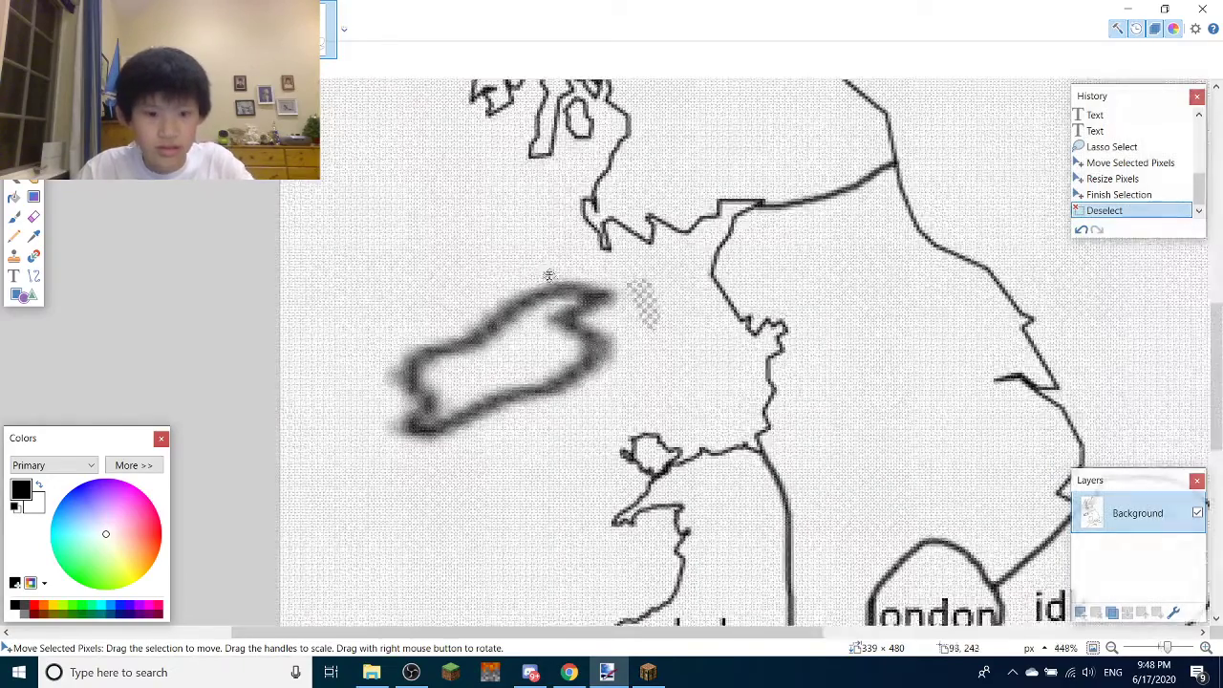
Fill the transparent patch left beside the island with the Paint Bucket
key(f)
click(650, 296)
scroll(691, 316, down, 5)
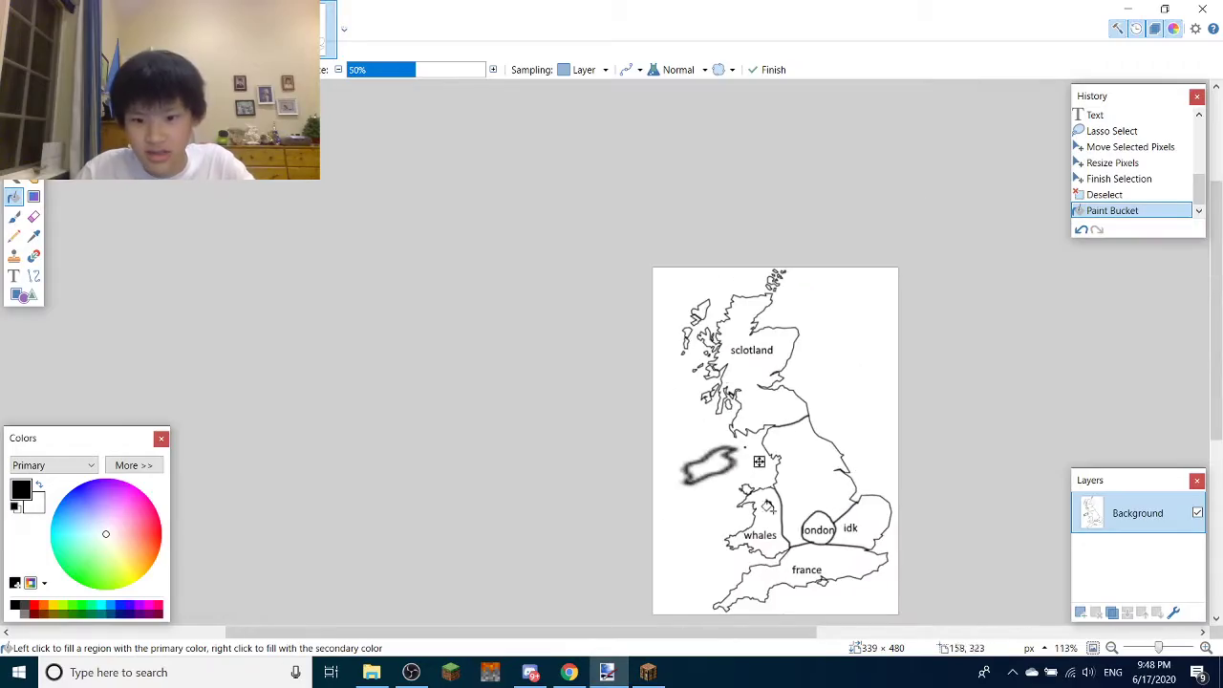
scroll(755, 502, up, 6)
Reselect the island and enlarge it down and up-left to about 114 × 95 pixels
key(s)
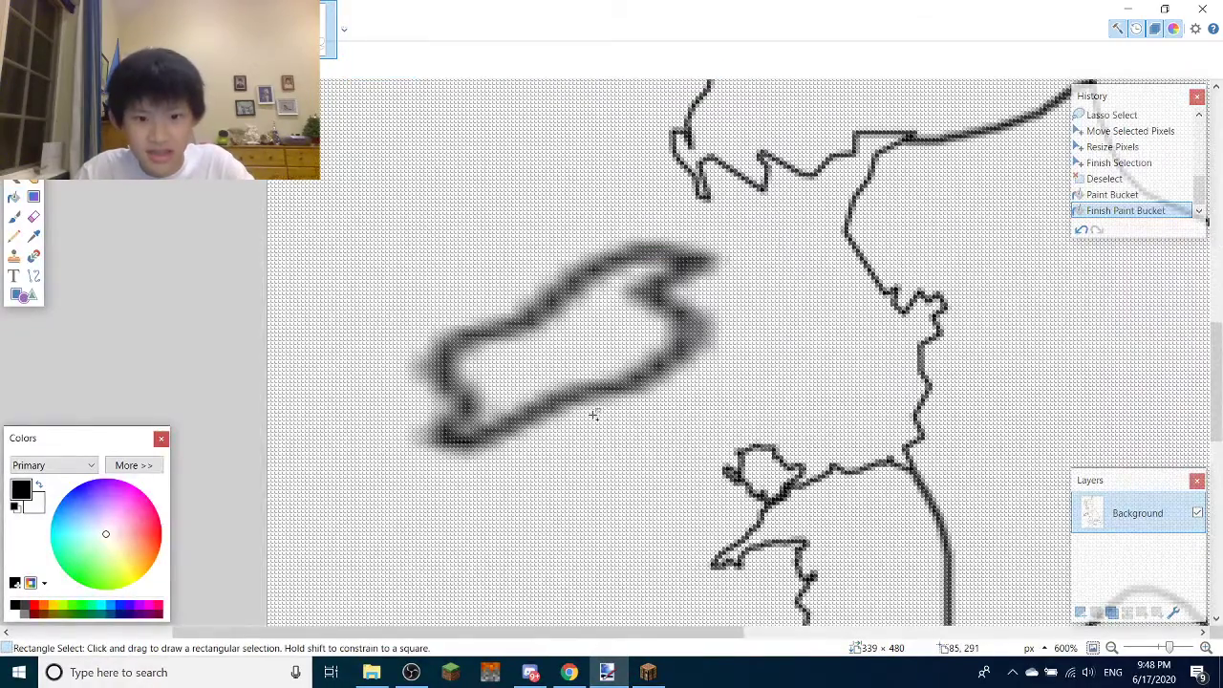
scroll(592, 415, down, 4)
scroll(587, 420, up, 4)
scroll(587, 430, down, 1)
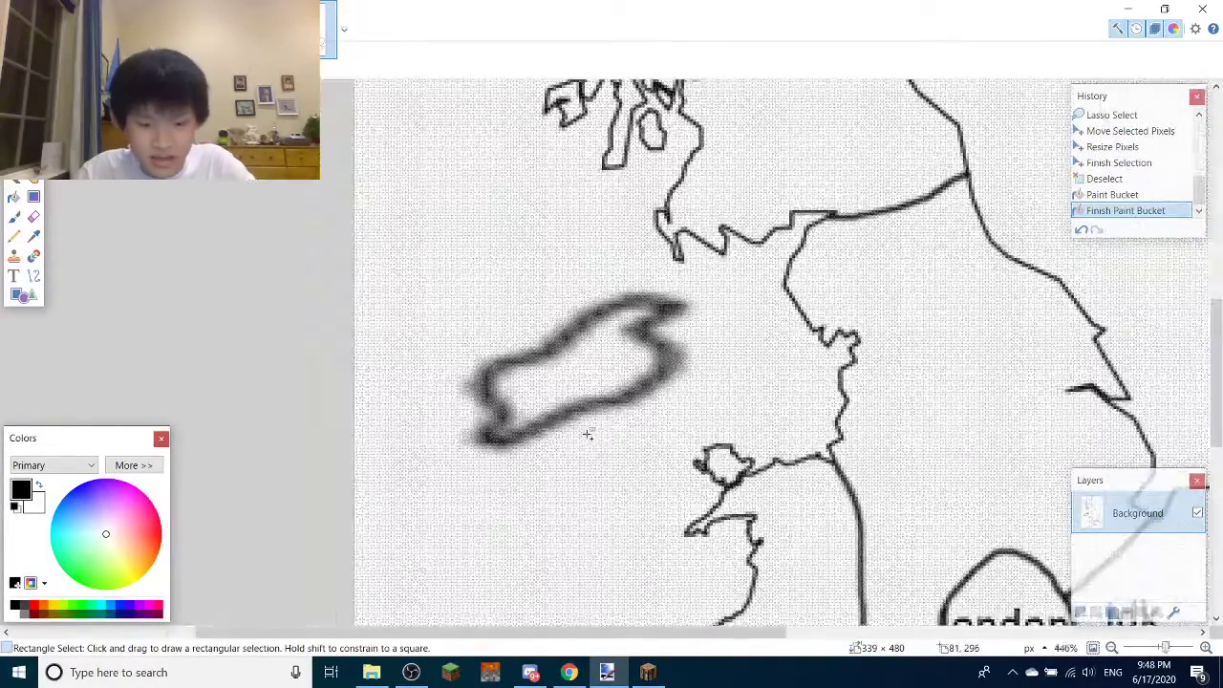
drag(523, 336, 521, 337)
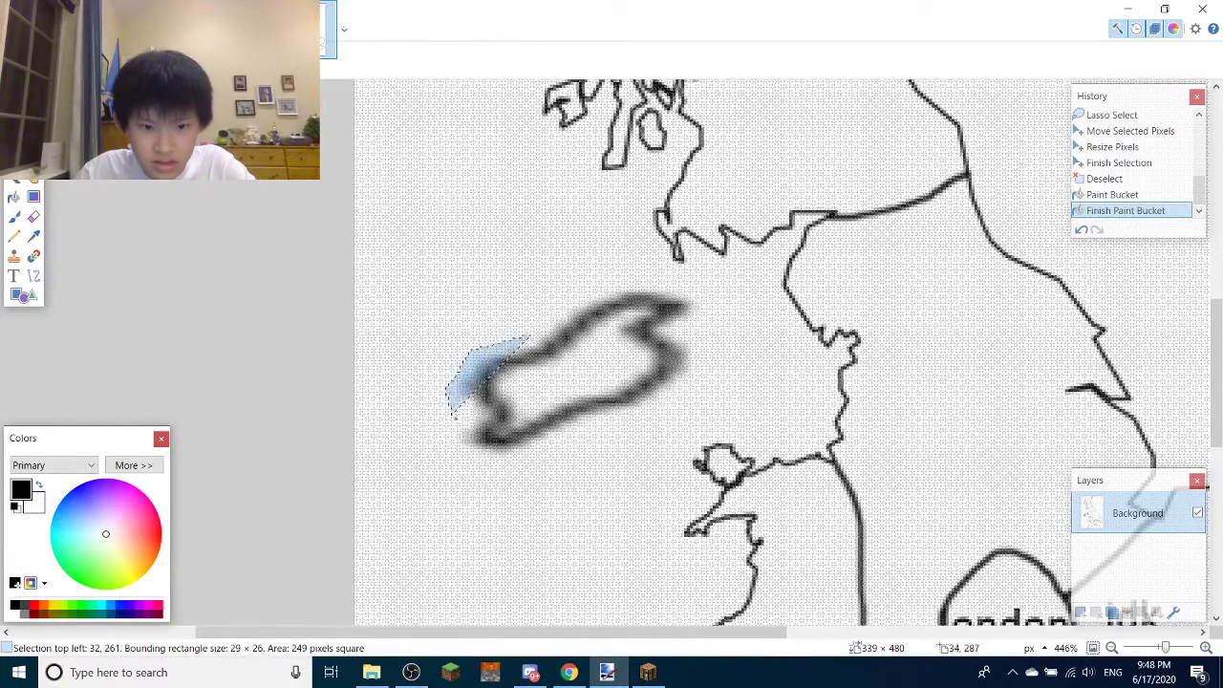
mouse_move(452, 449)
mouse_down()
mouse_move(511, 454)
mouse_move(578, 425)
mouse_move(648, 425)
mouse_move(707, 391)
mouse_move(722, 345)
mouse_move(707, 291)
mouse_move(661, 282)
mouse_move(578, 298)
mouse_move(559, 315)
mouse_up()
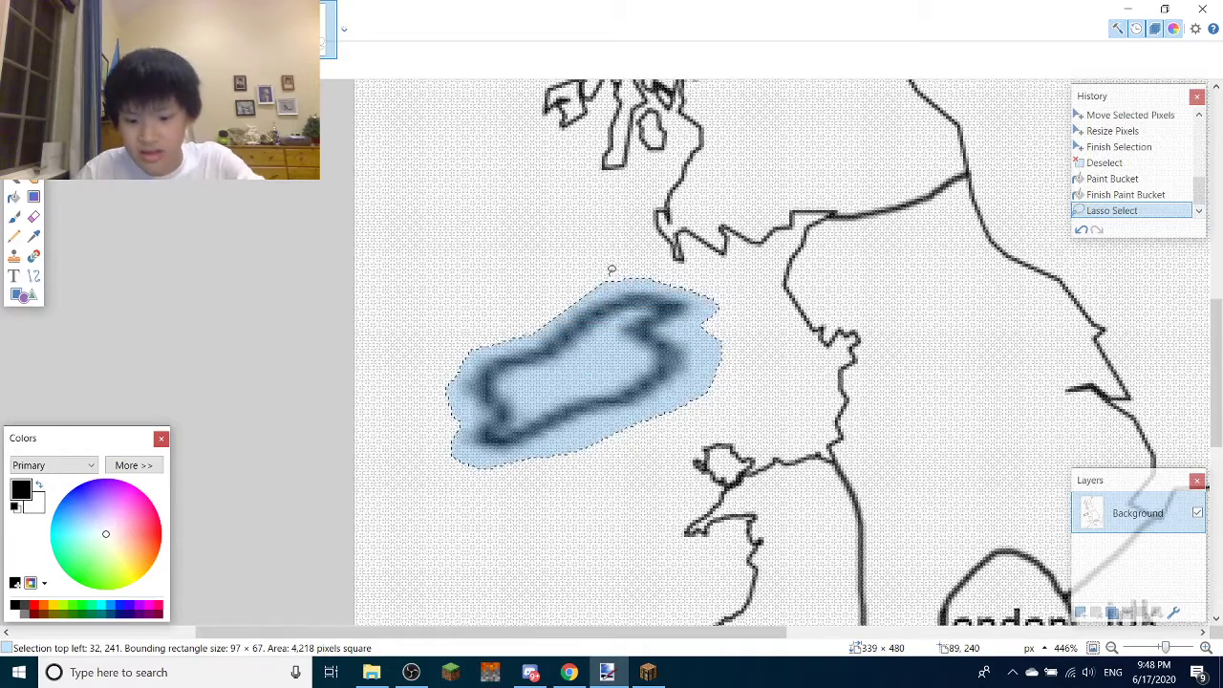
drag(582, 481, 580, 529)
drag(443, 285, 395, 257)
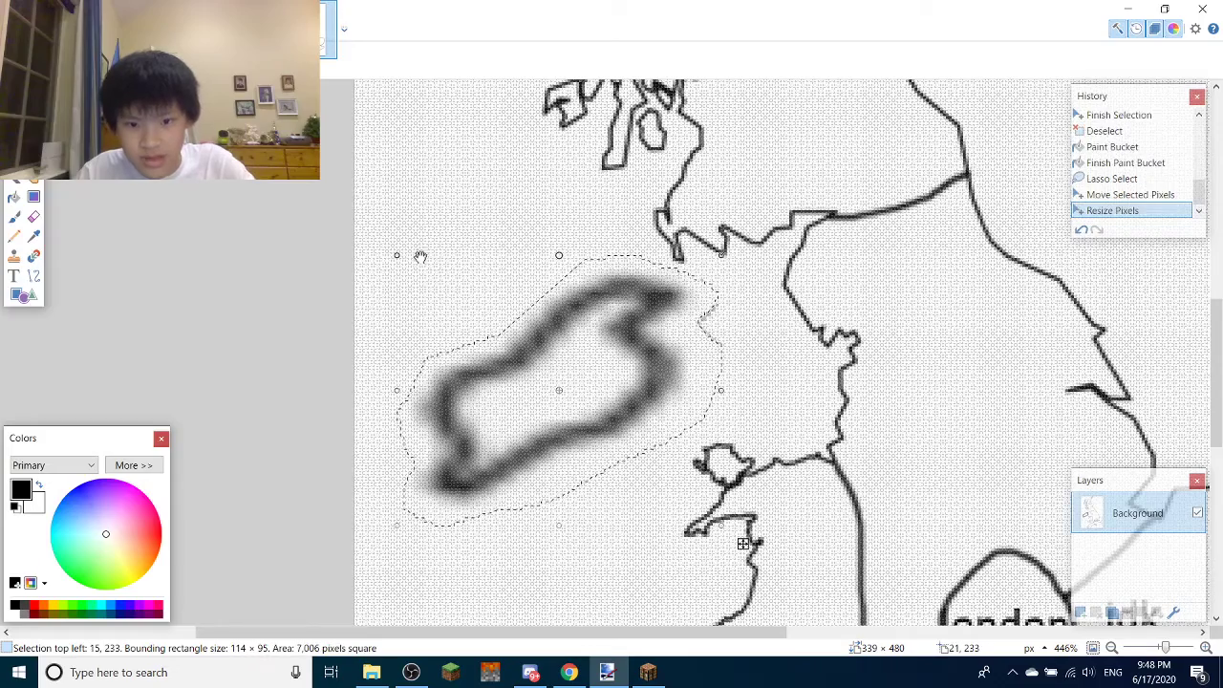
key(ctrl+d)
Fill the two leftover transparent patches beside the island with white
key(f)
scroll(726, 300, up, 3)
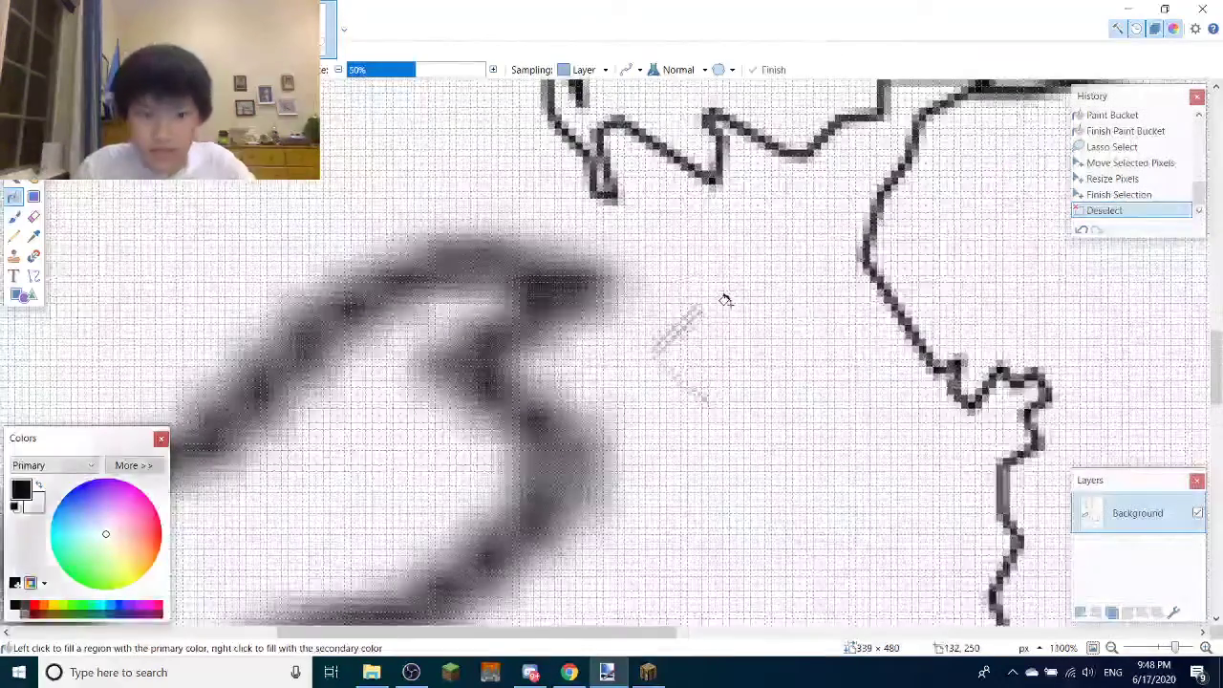
click(675, 322)
click(683, 382)
scroll(690, 391, down, 3)
Label the island 'isle of man' over two lines and fit the whole map in the window
key(t)
click(360, 491)
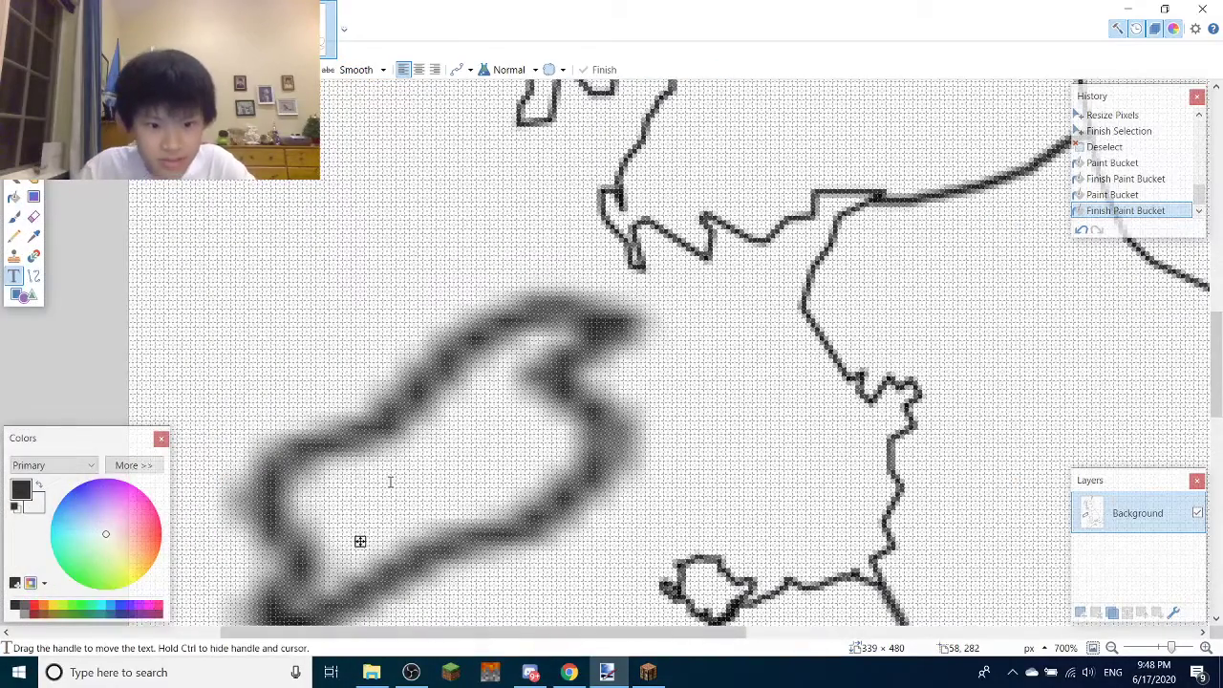
text(isle )
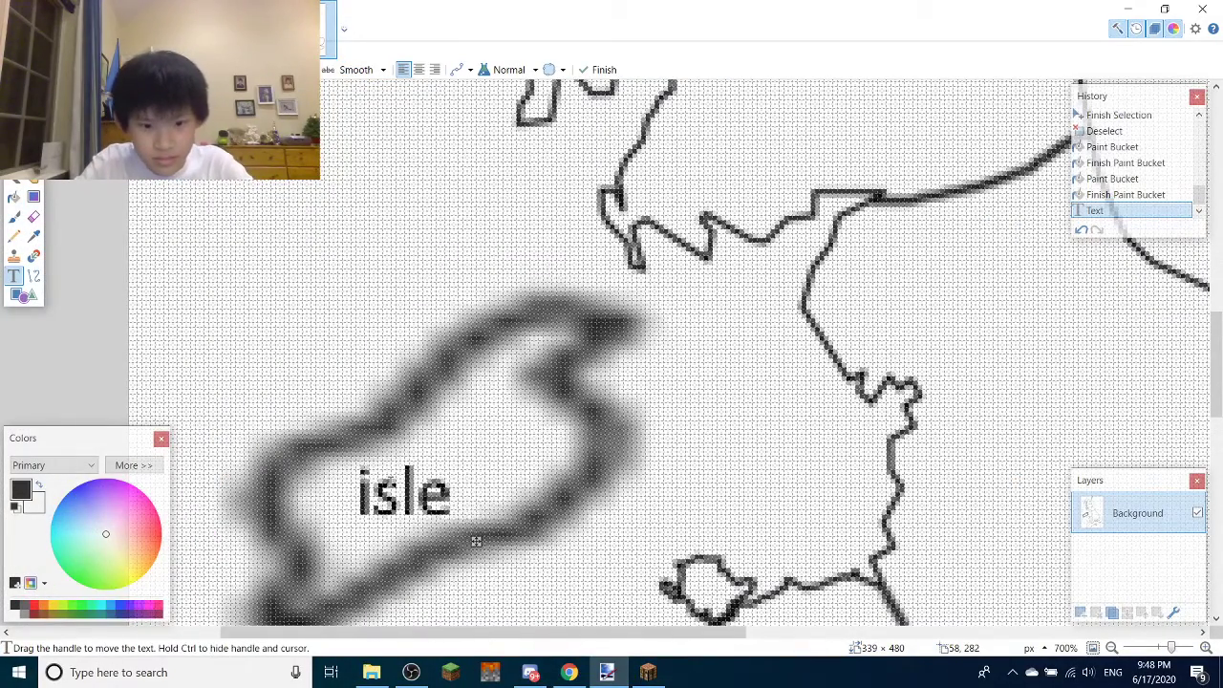
text(of)
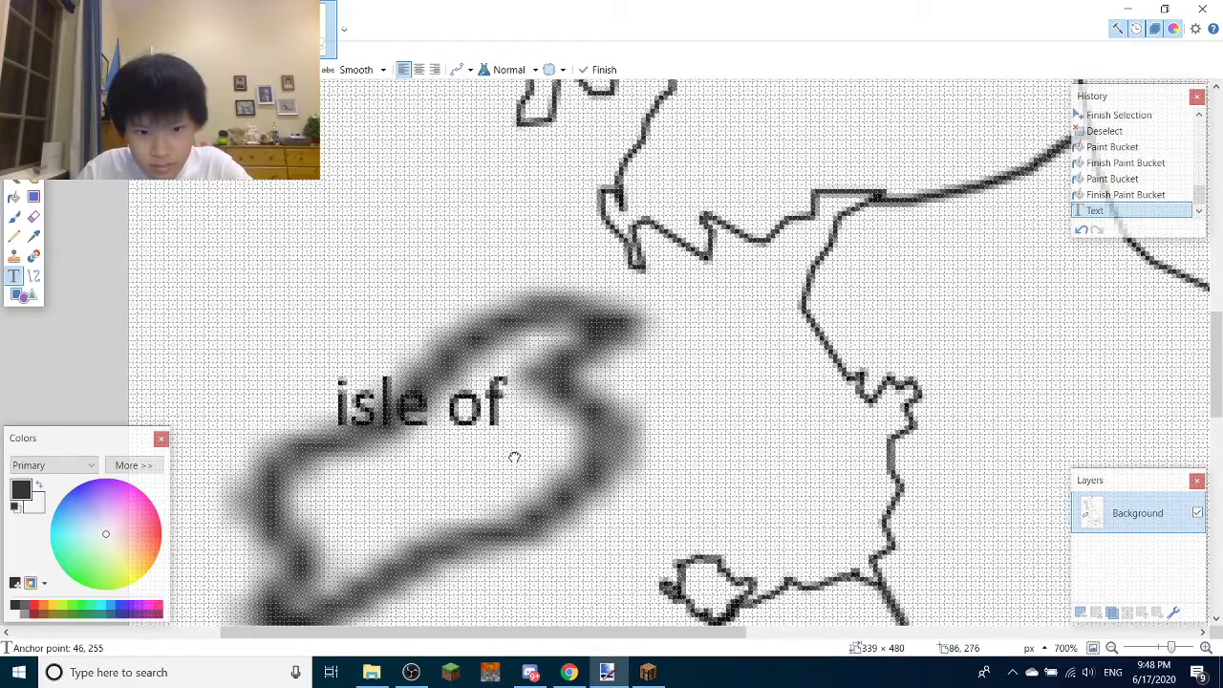
drag(514, 458, 513, 479)
text(man)
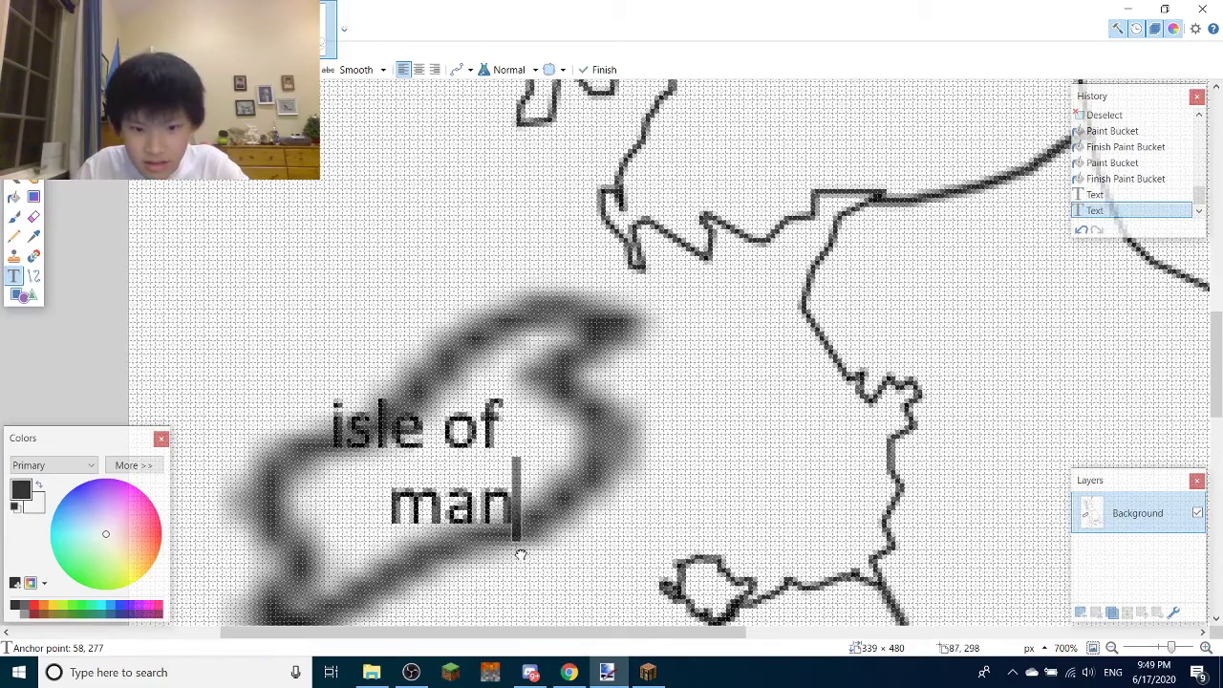
key(ctrl+b)
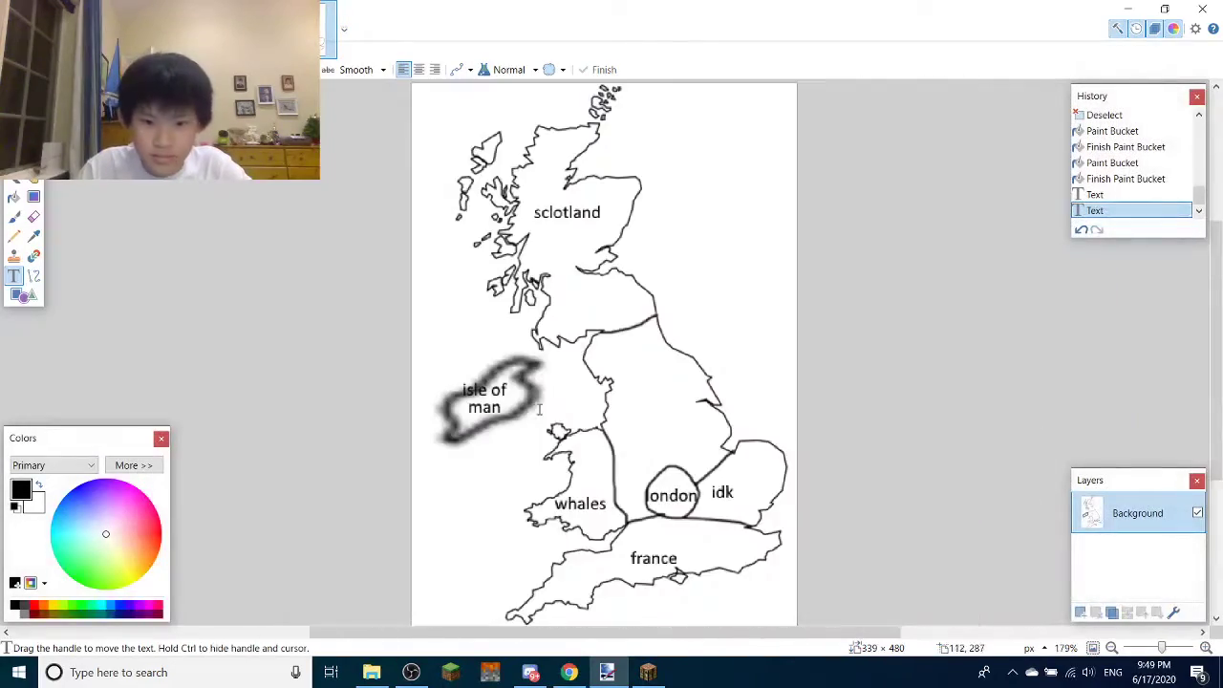
Zoom in below the france label and brush over the small stray loop on the south coast
scroll(647, 408, down, 2)
scroll(563, 177, up, 6)
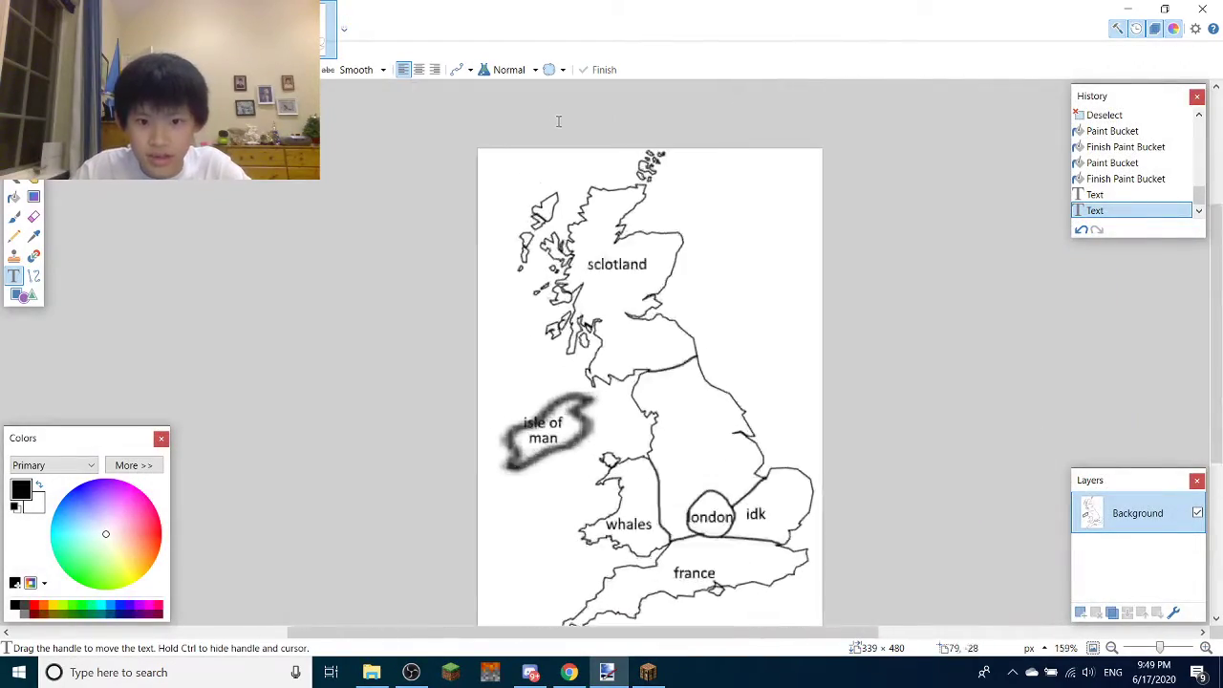
scroll(523, 217, down, 2)
scroll(524, 217, down, 1)
key(s)
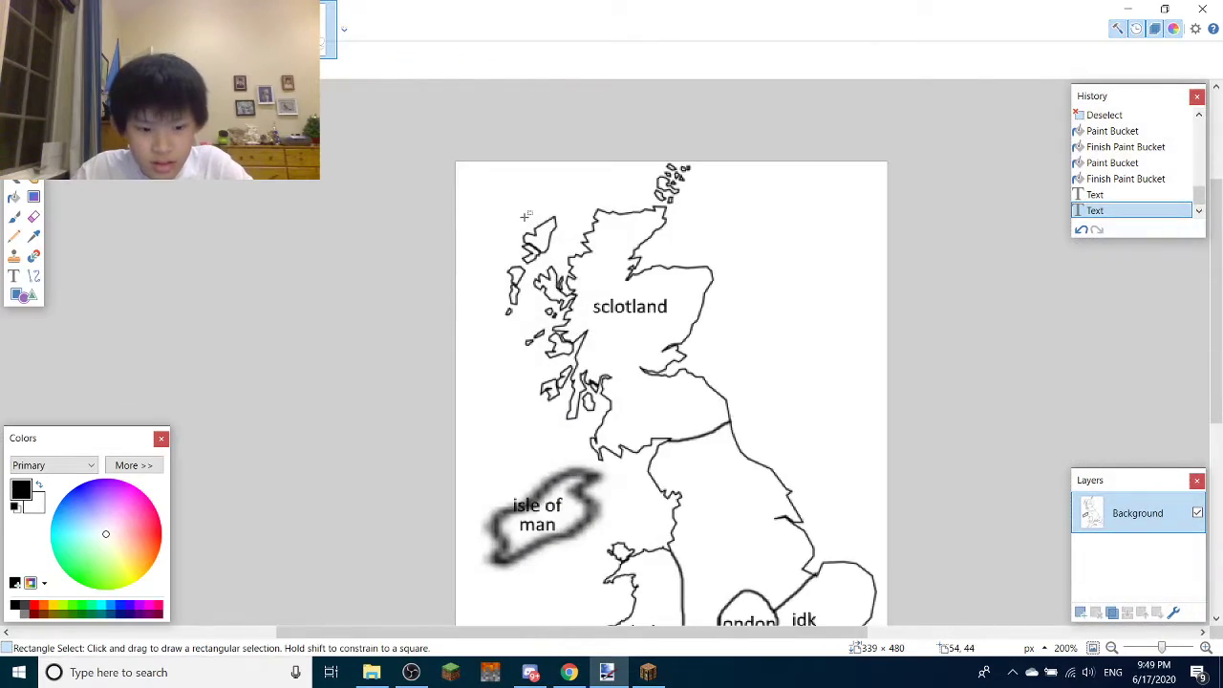
scroll(524, 217, down, 3)
scroll(612, 430, up, 2)
scroll(631, 478, down, 2)
scroll(666, 558, up, 3)
scroll(666, 558, up, 6)
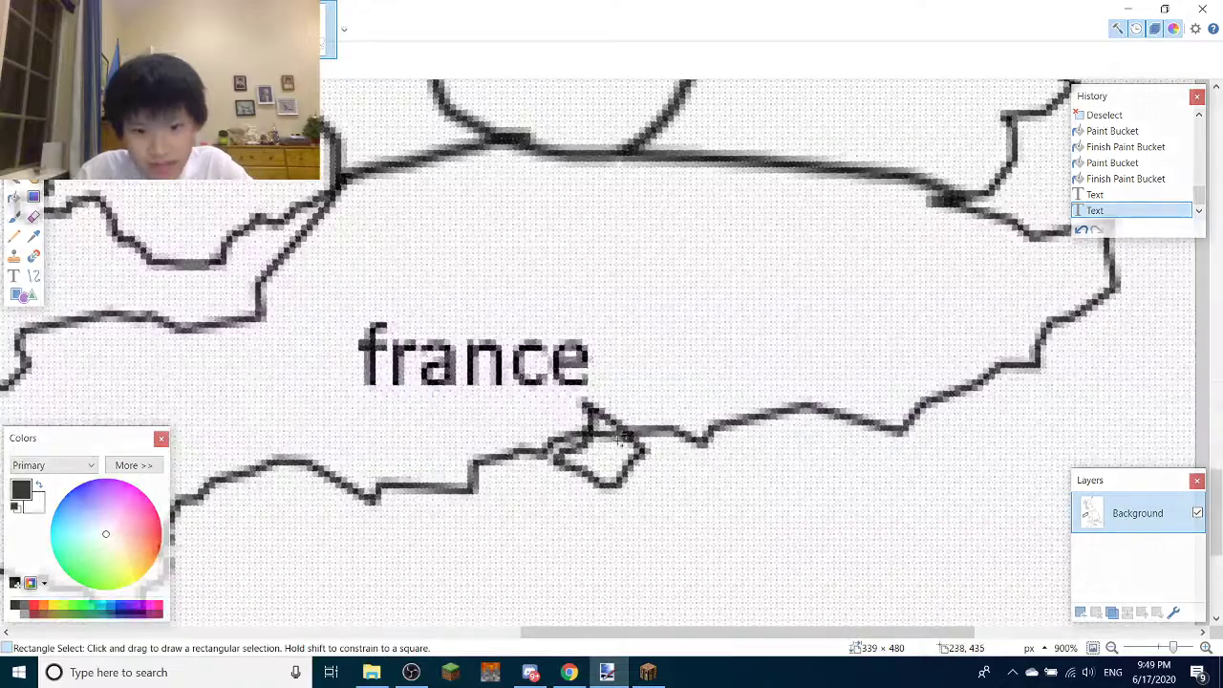
key(e)
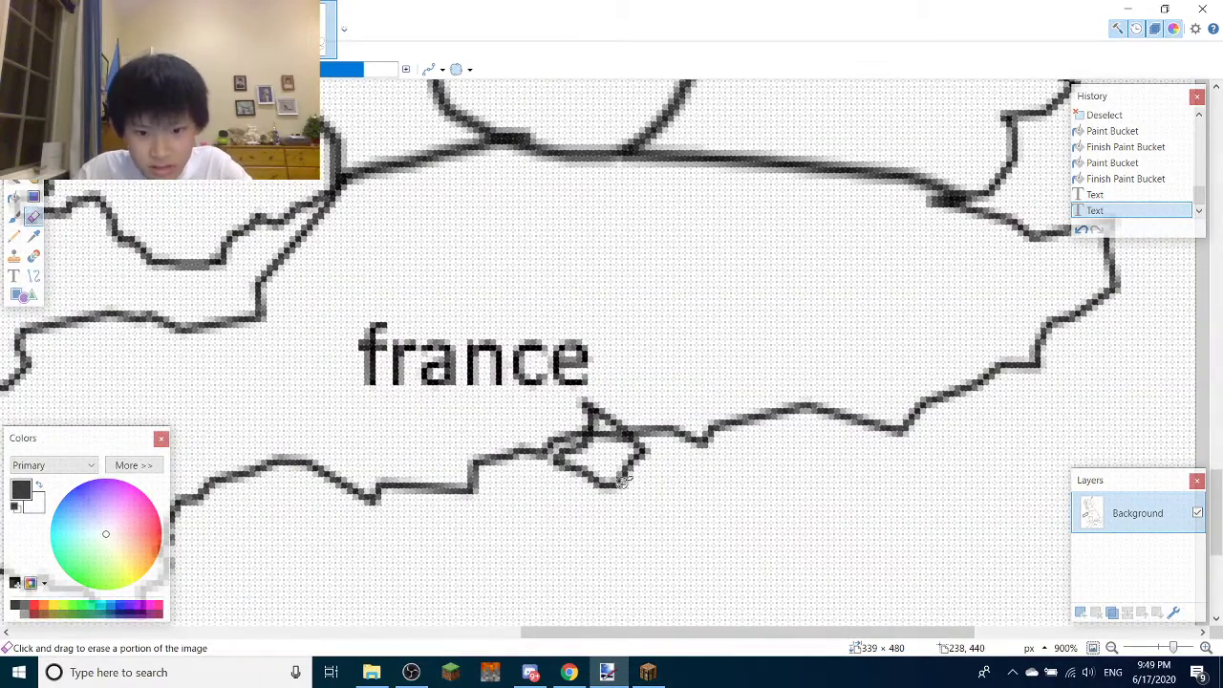
key(b)
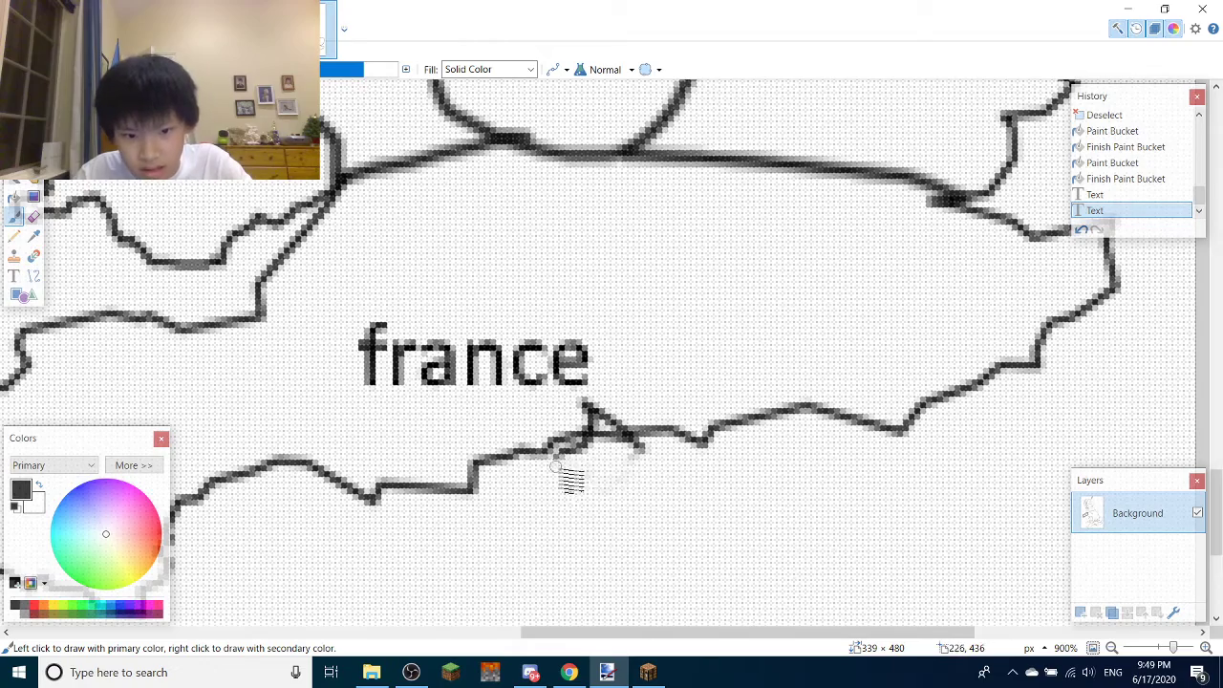
drag(564, 470, 581, 465)
Cover the loop's leftover grey pixels to smooth the coastline below france
scroll(581, 464, up, 4)
mouse_move(737, 468)
mouse_down()
mouse_move(783, 432)
mouse_move(782, 391)
mouse_move(698, 406)
mouse_move(576, 402)
mouse_move(511, 421)
mouse_move(605, 383)
mouse_move(755, 413)
mouse_up()
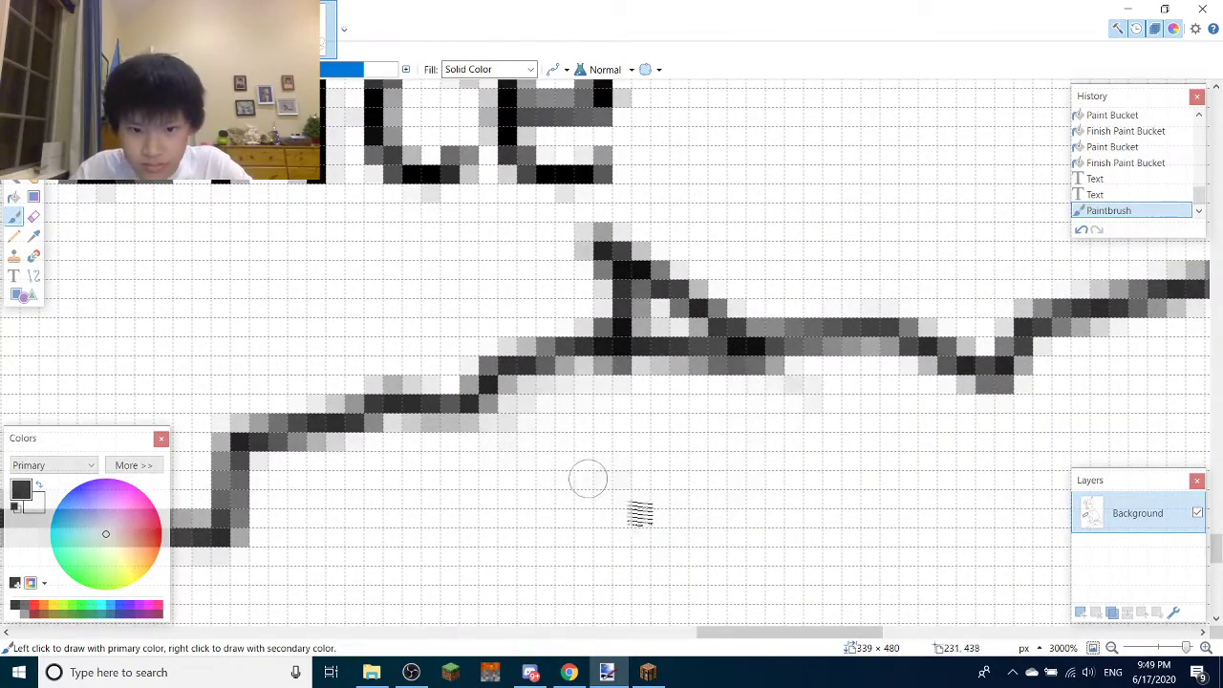
drag(627, 502, 673, 516)
scroll(673, 515, down, 12)
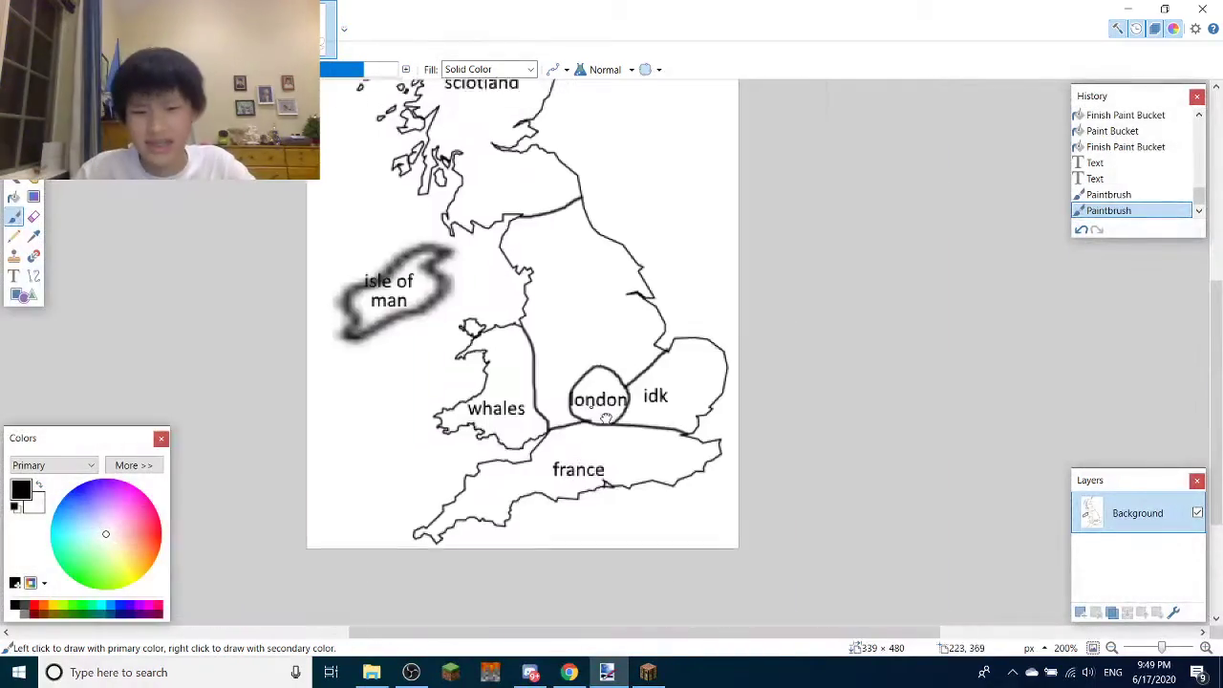
Draw the curved edge of a small round region on England's north-east coast
scroll(635, 436, down, 3)
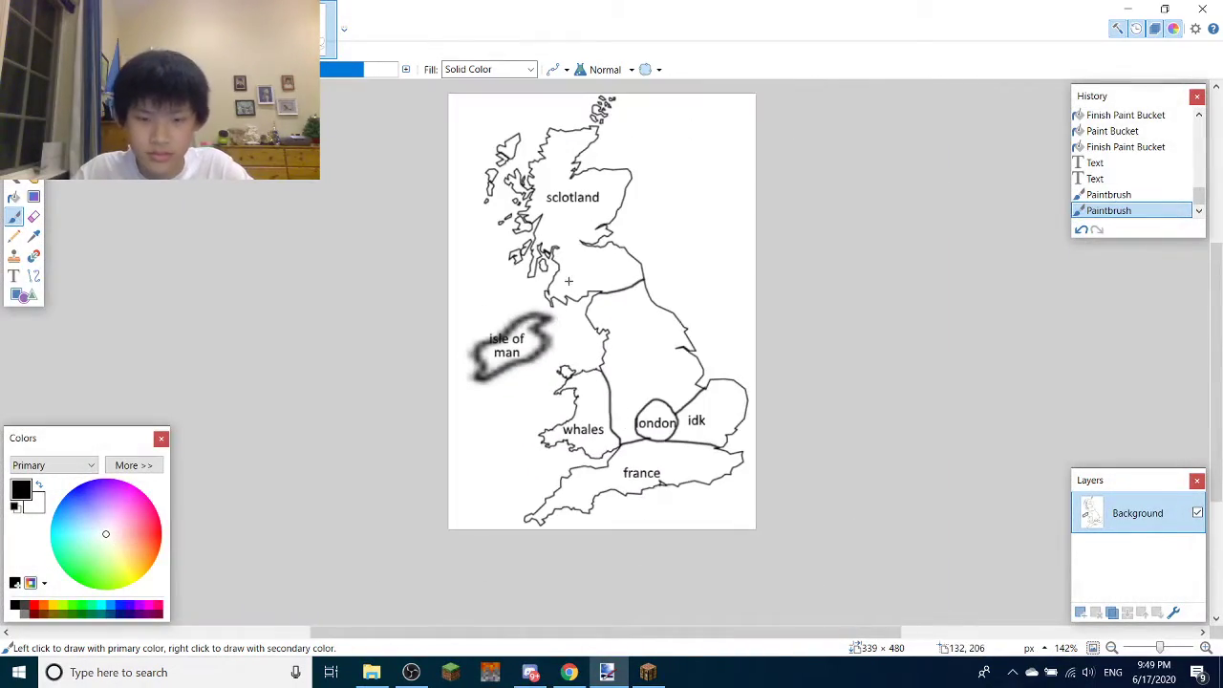
scroll(567, 280, up, 4)
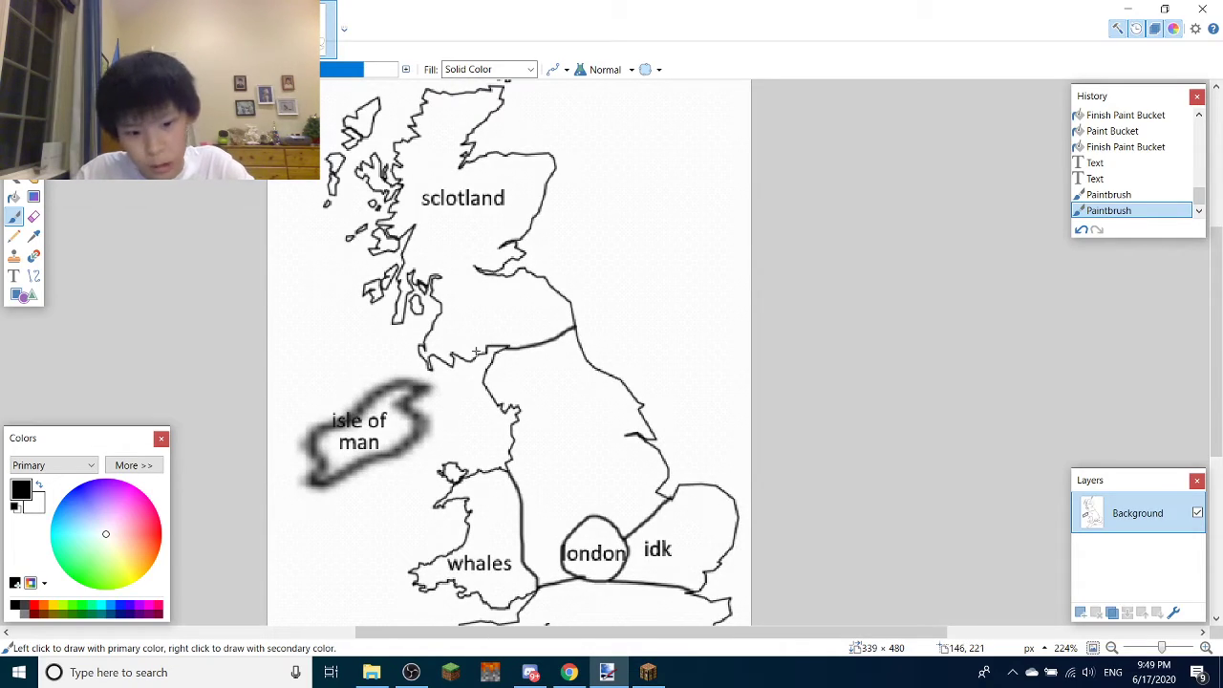
scroll(555, 399, up, 2)
scroll(554, 403, down, 4)
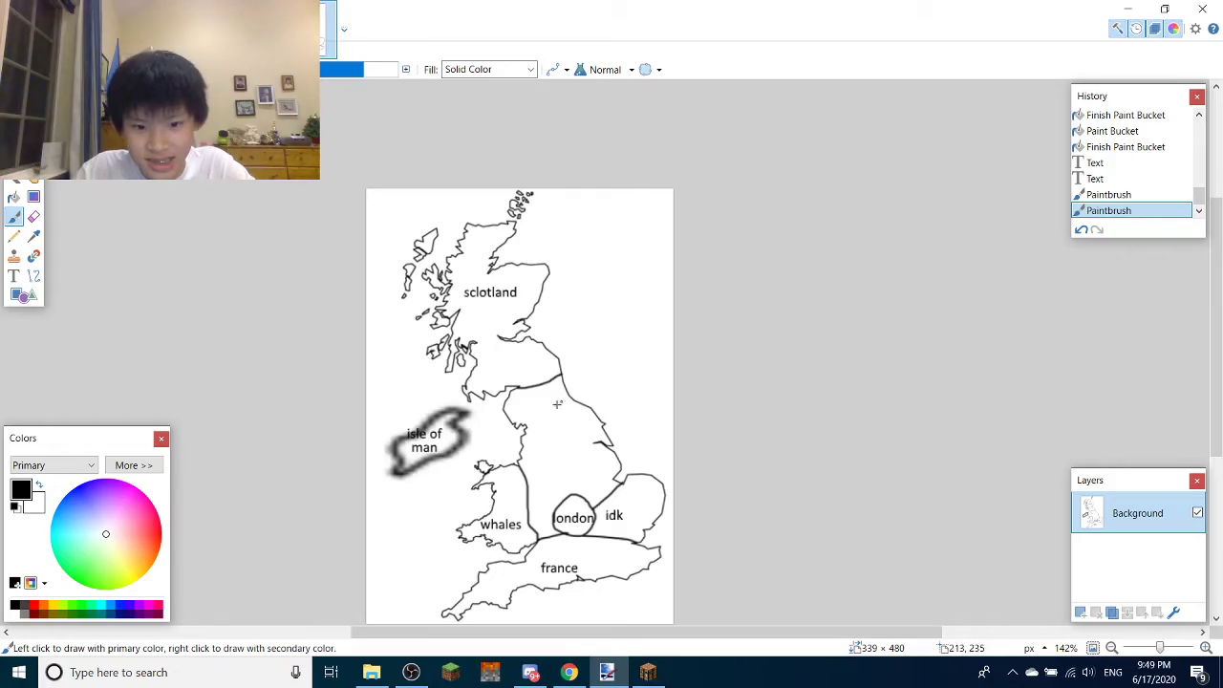
scroll(544, 374, up, 14)
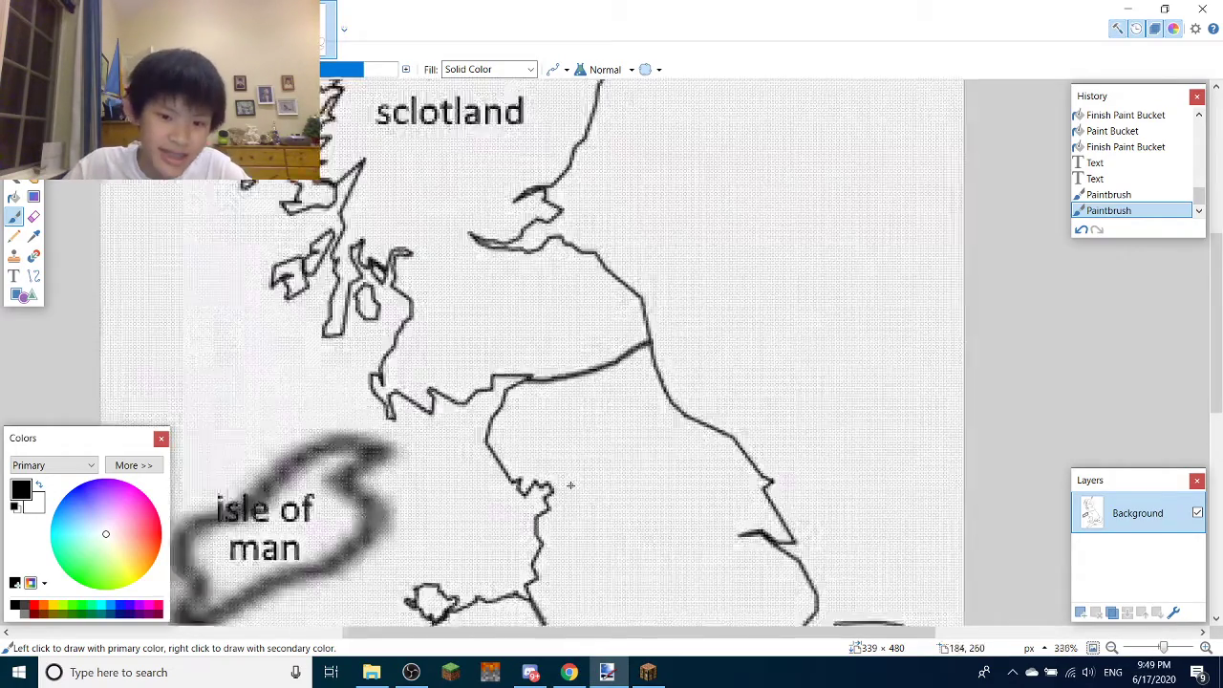
scroll(553, 523, up, 1)
scroll(552, 527, down, 3)
scroll(242, 326, up, 1)
scroll(450, 328, down, 4)
scroll(513, 404, down, 4)
scroll(573, 300, up, 3)
scroll(579, 335, up, 1)
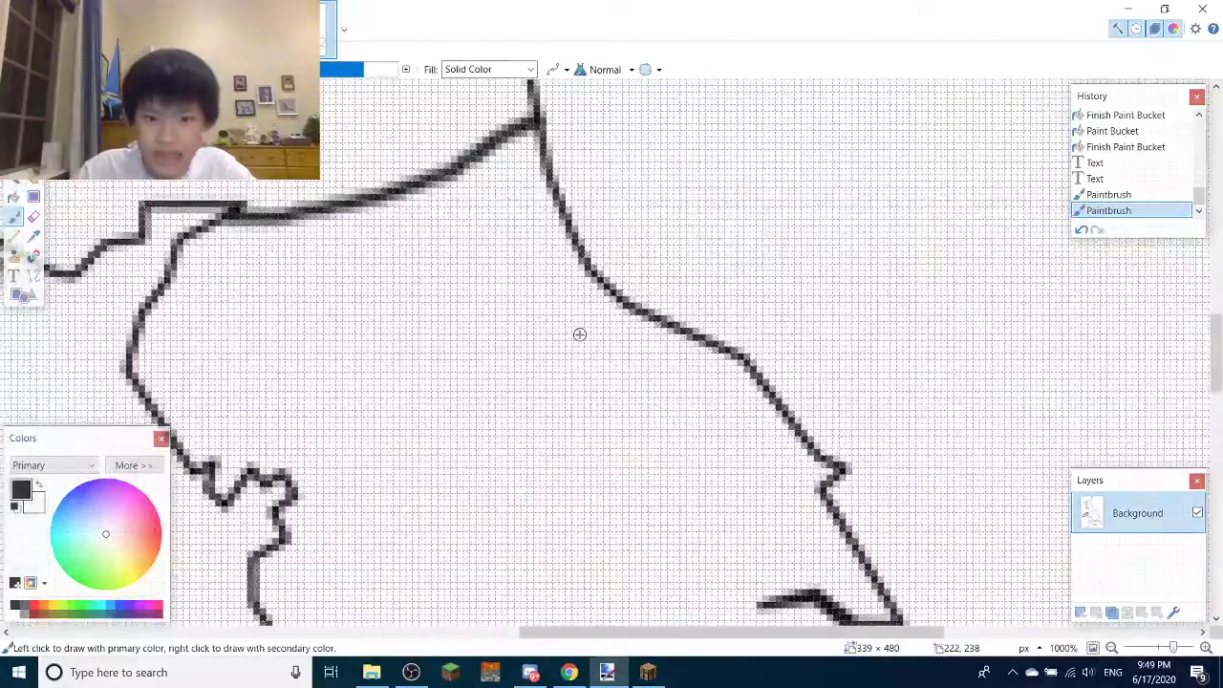
scroll(580, 334, down, 3)
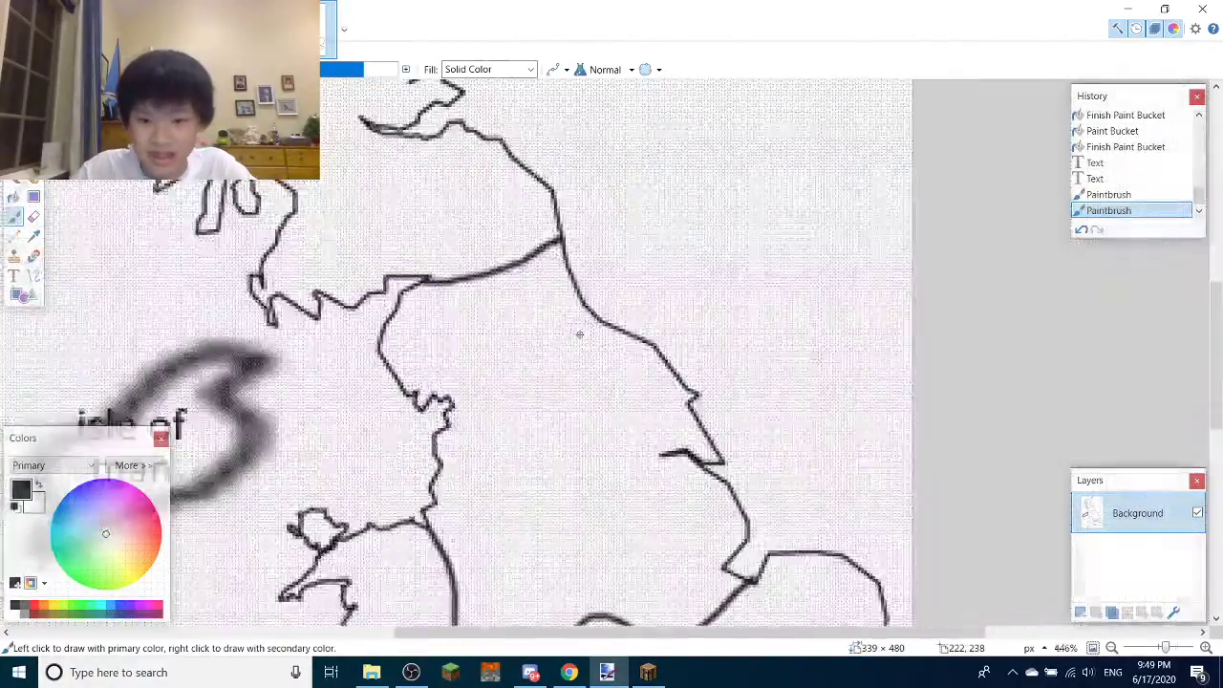
scroll(556, 325, up, 3)
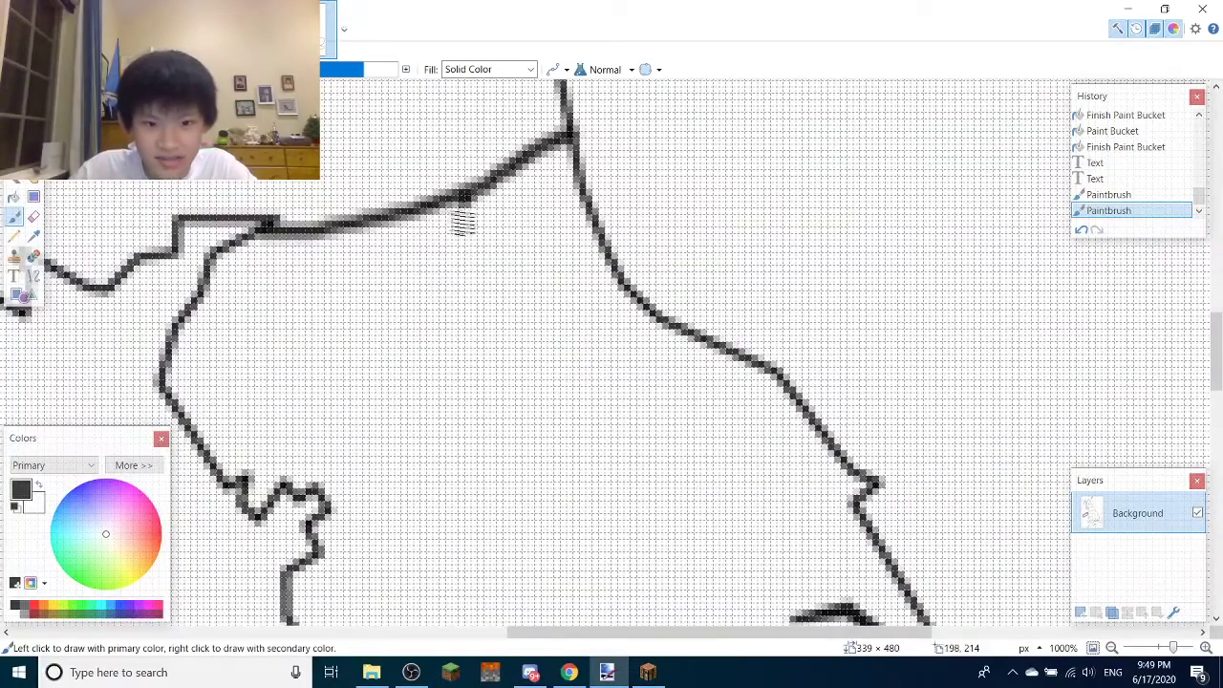
mouse_move(457, 227)
mouse_down()
mouse_move(436, 327)
mouse_move(550, 409)
mouse_move(653, 378)
mouse_move(683, 340)
mouse_up()
Draw border lines from the circle down to the coast and westward
scroll(680, 383, down, 2)
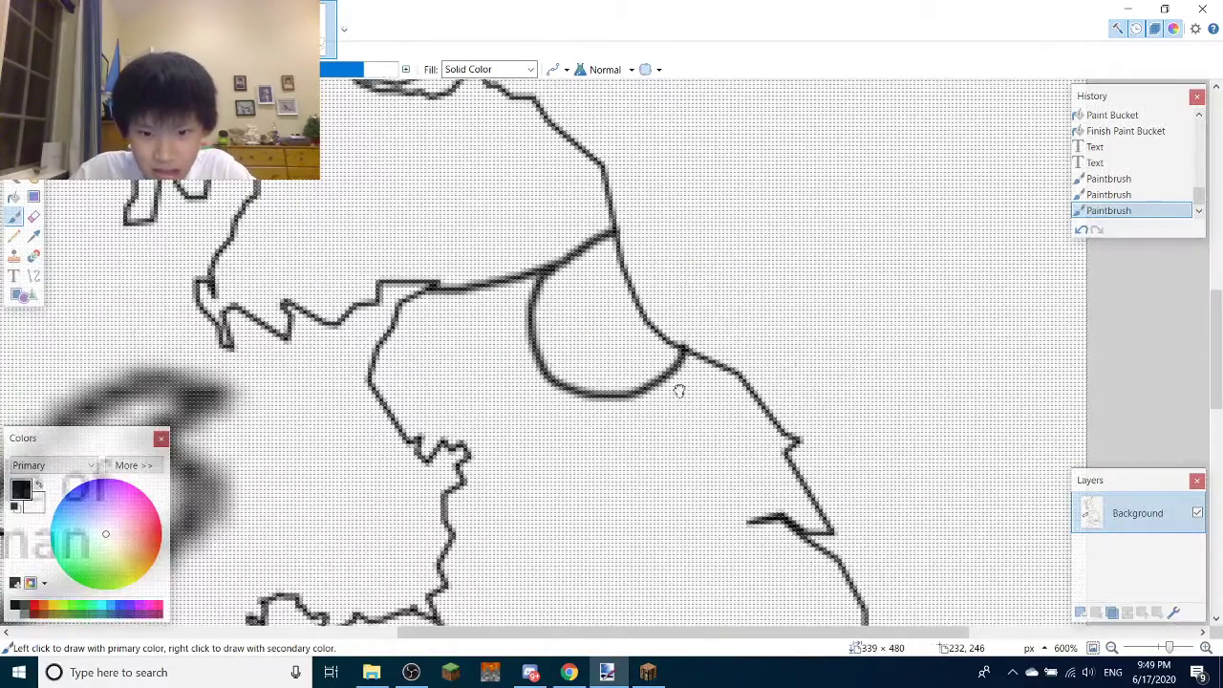
scroll(626, 320, down, 1)
mouse_move(613, 352)
mouse_down()
mouse_move(601, 402)
mouse_move(698, 442)
mouse_move(755, 442)
mouse_up()
drag(538, 302, 454, 331)
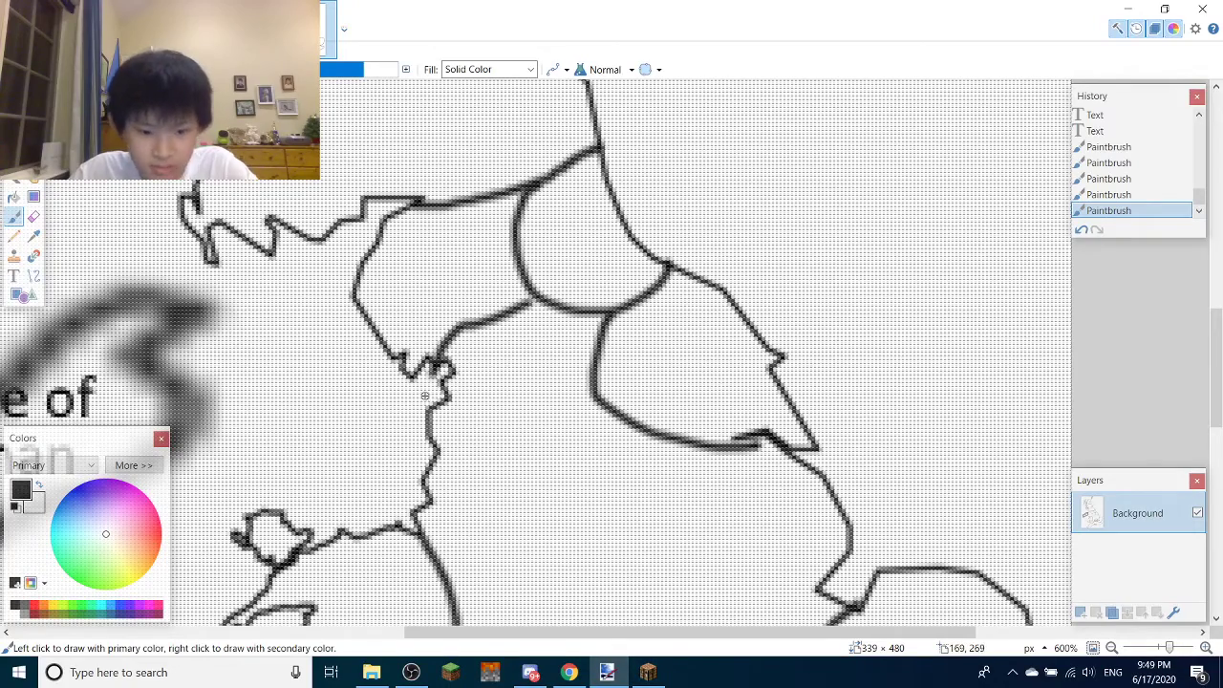
Choose a font size and type 'new' inside the north-east circle
key(t)
scroll(513, 253, up, 3)
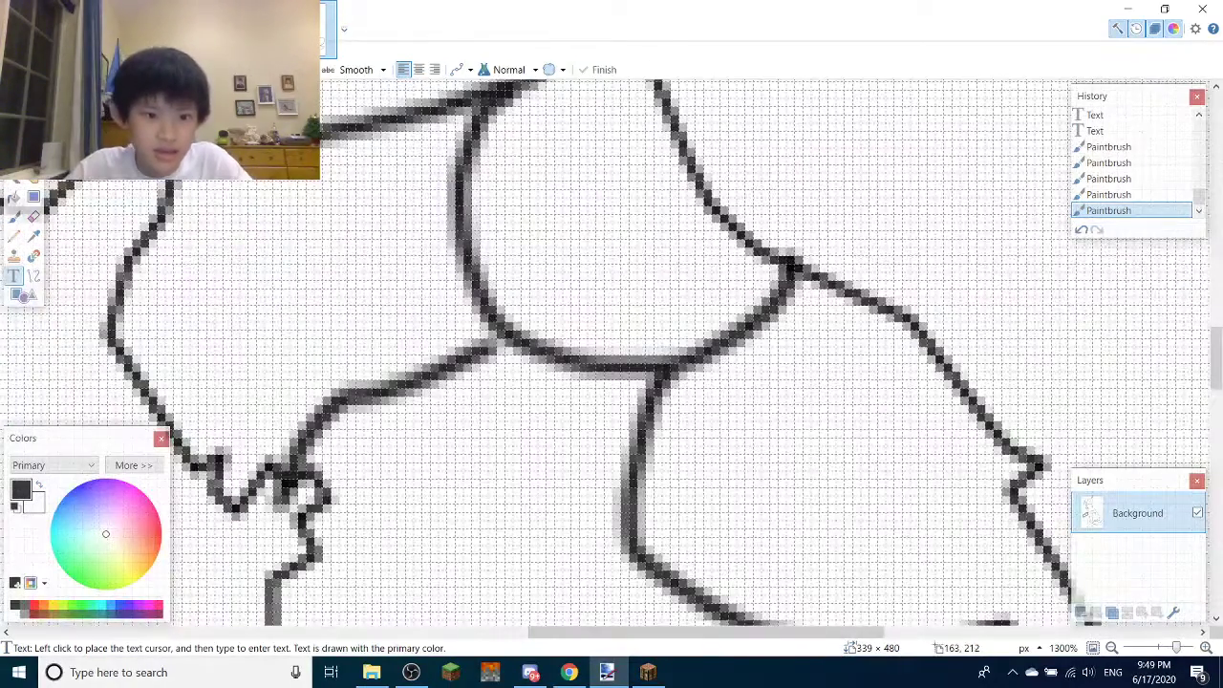
click(228, 69)
click(466, 164)
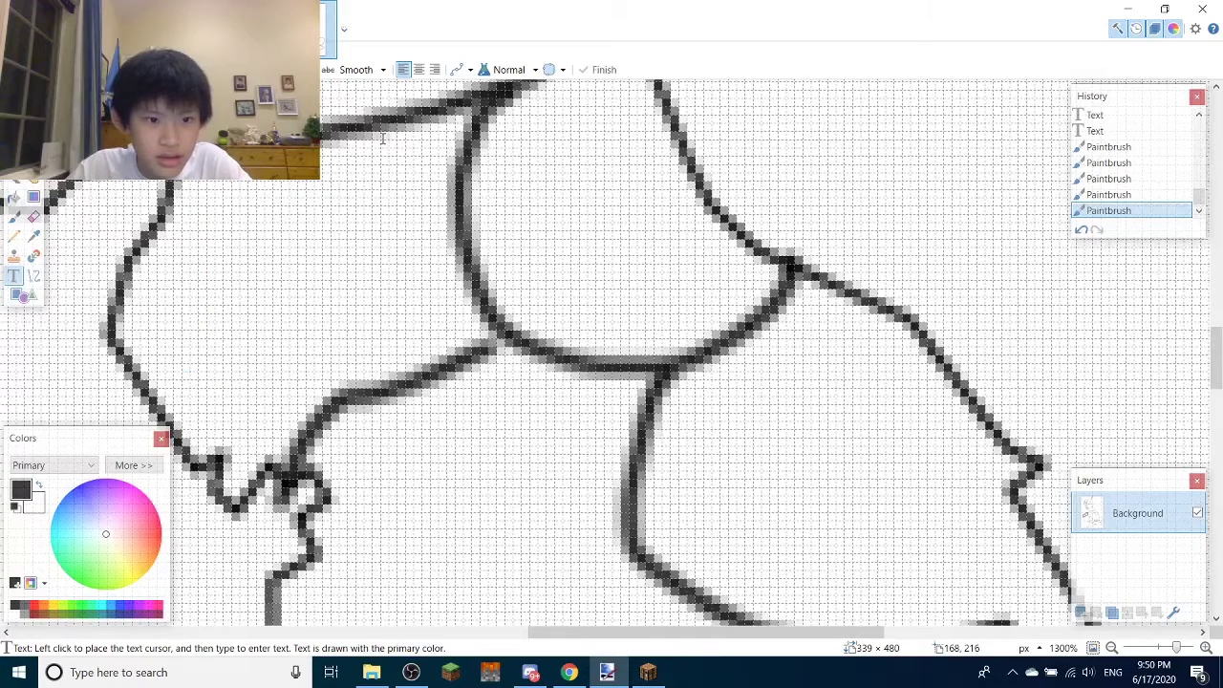
click(507, 184)
text(new)
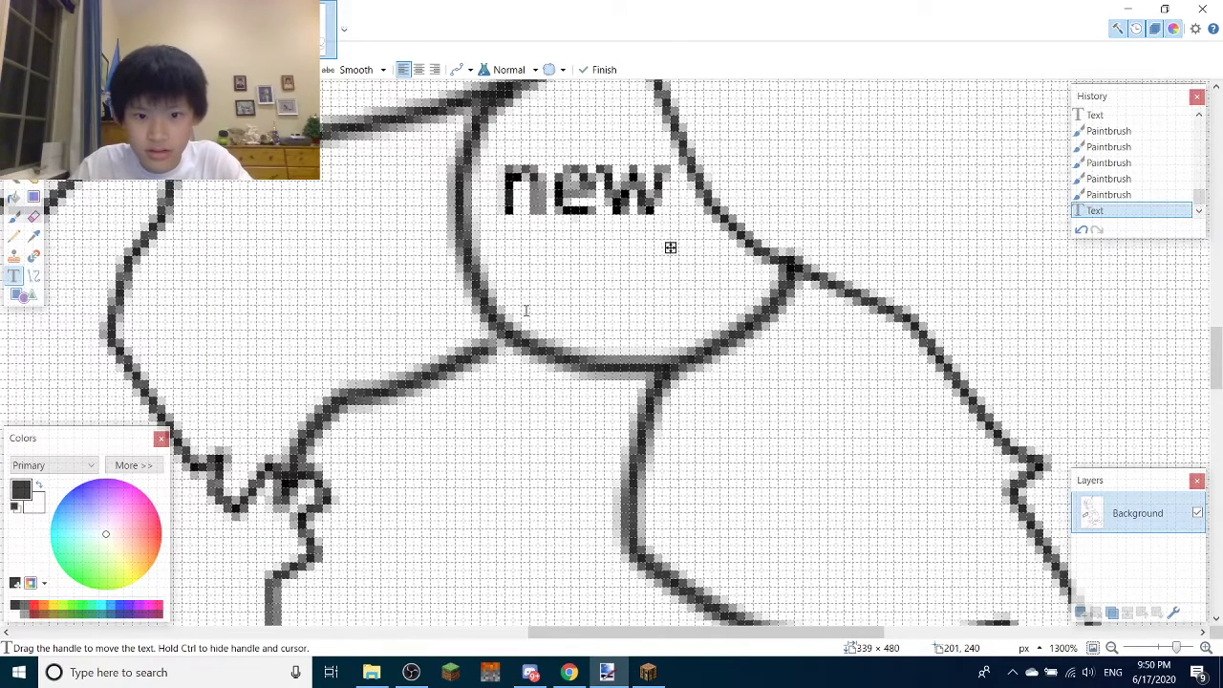
key(Home)
key(Right)
key(Escape)
Add 'castle' on a second line below 'new', correcting the misspelling
click(493, 276)
text(caslt)
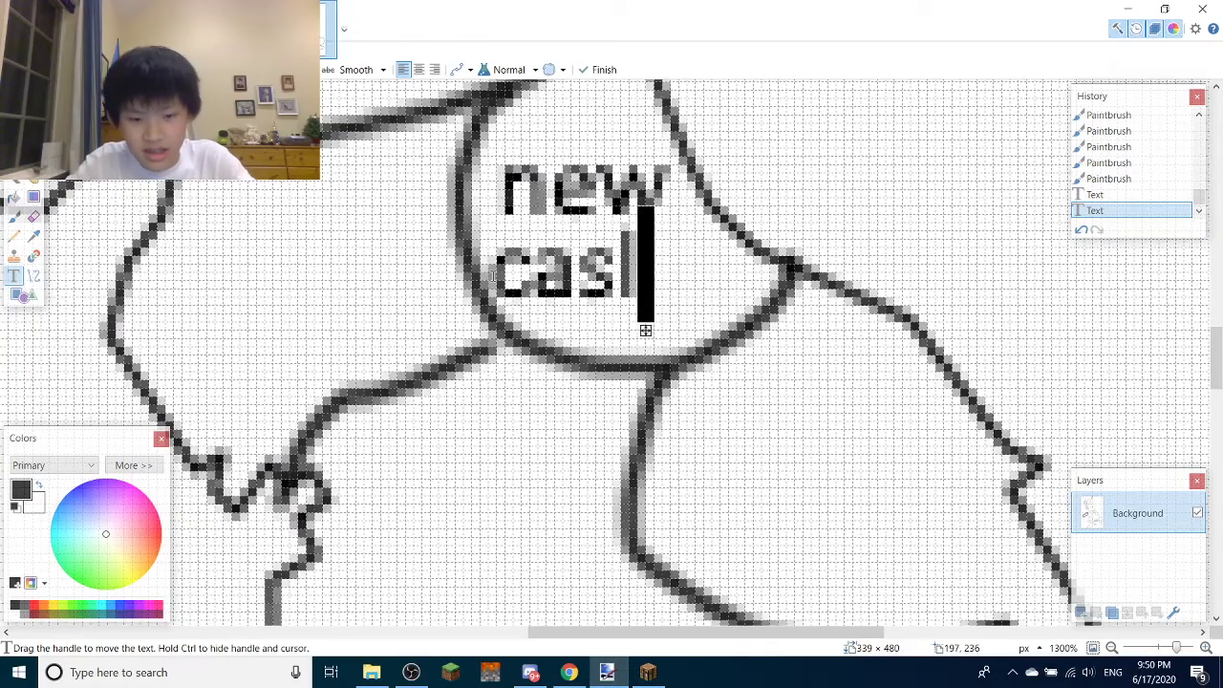
key(BackSpace)
key(BackSpace)
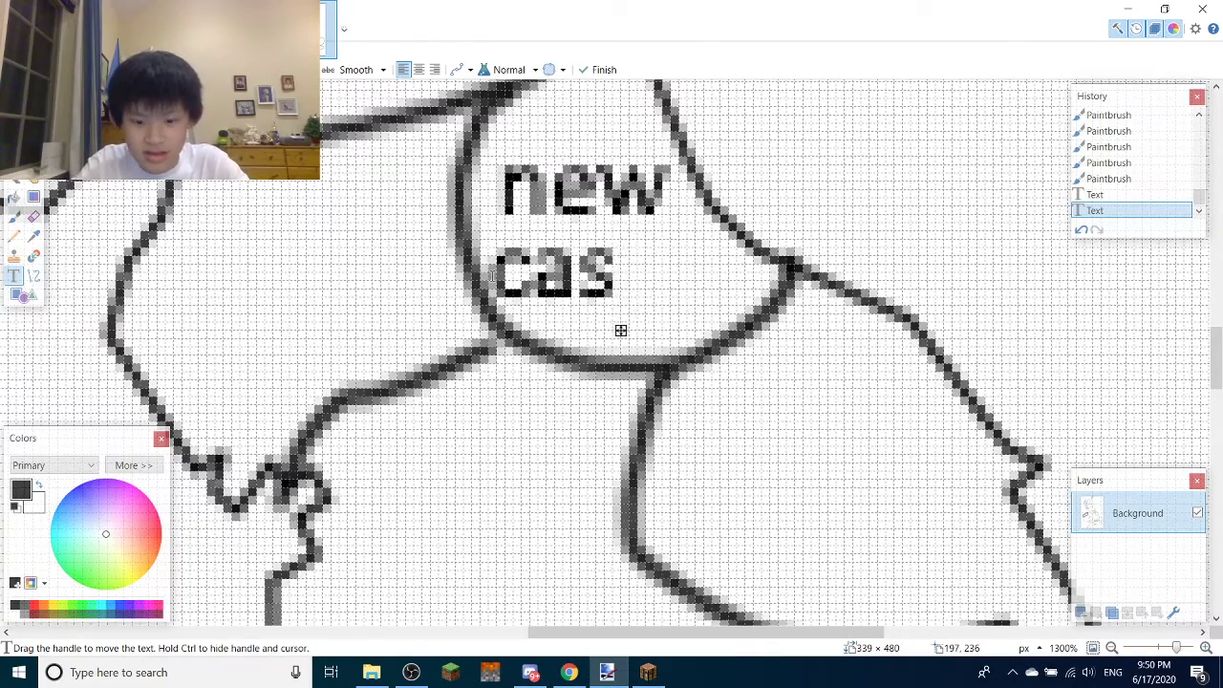
text(tle)
scroll(635, 244, down, 6)
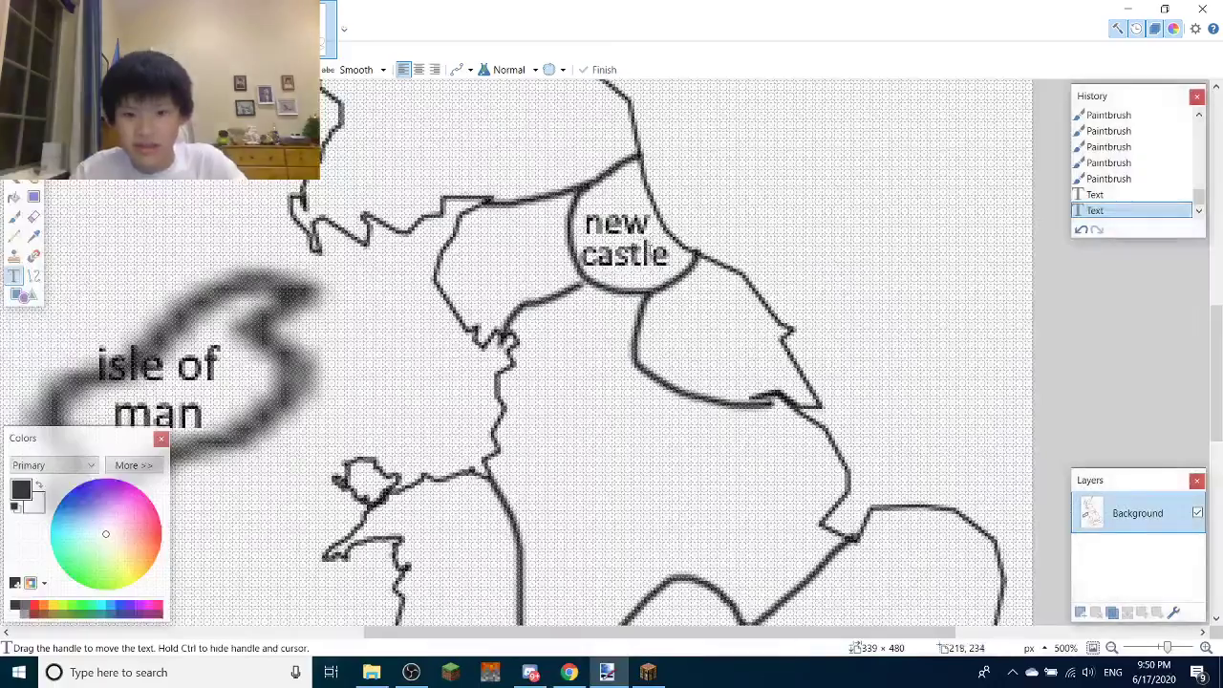
scroll(648, 289, down, 3)
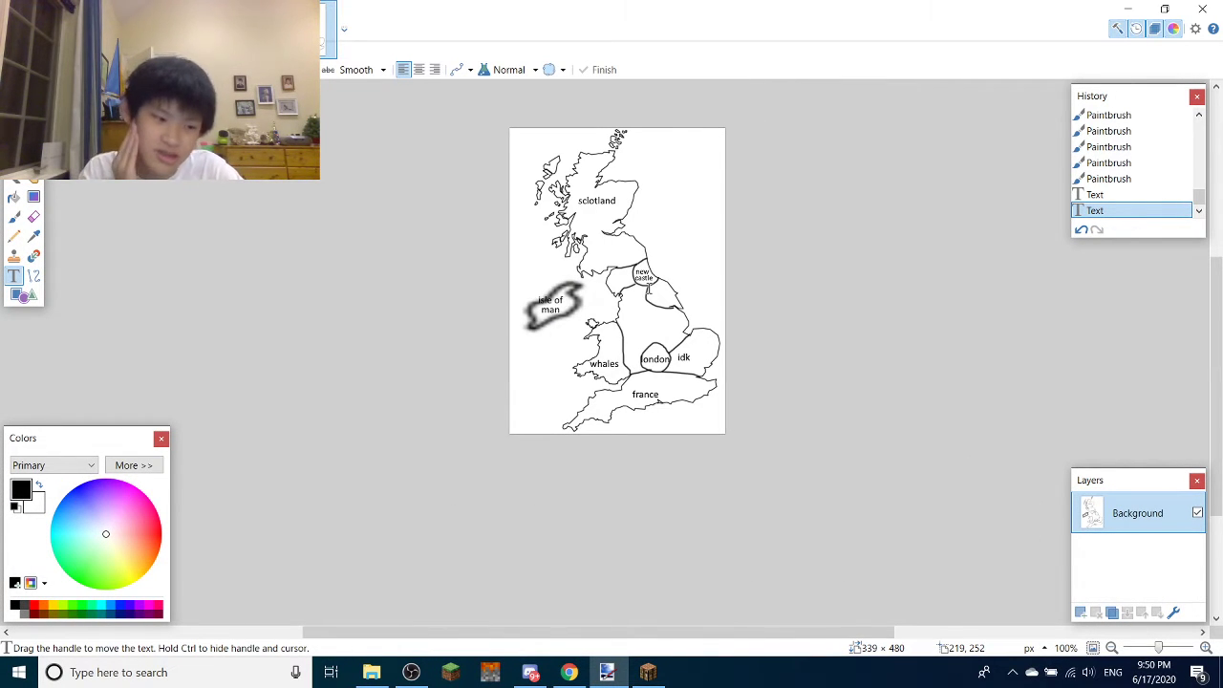
scroll(656, 268, up, 2)
scroll(576, 387, up, 3)
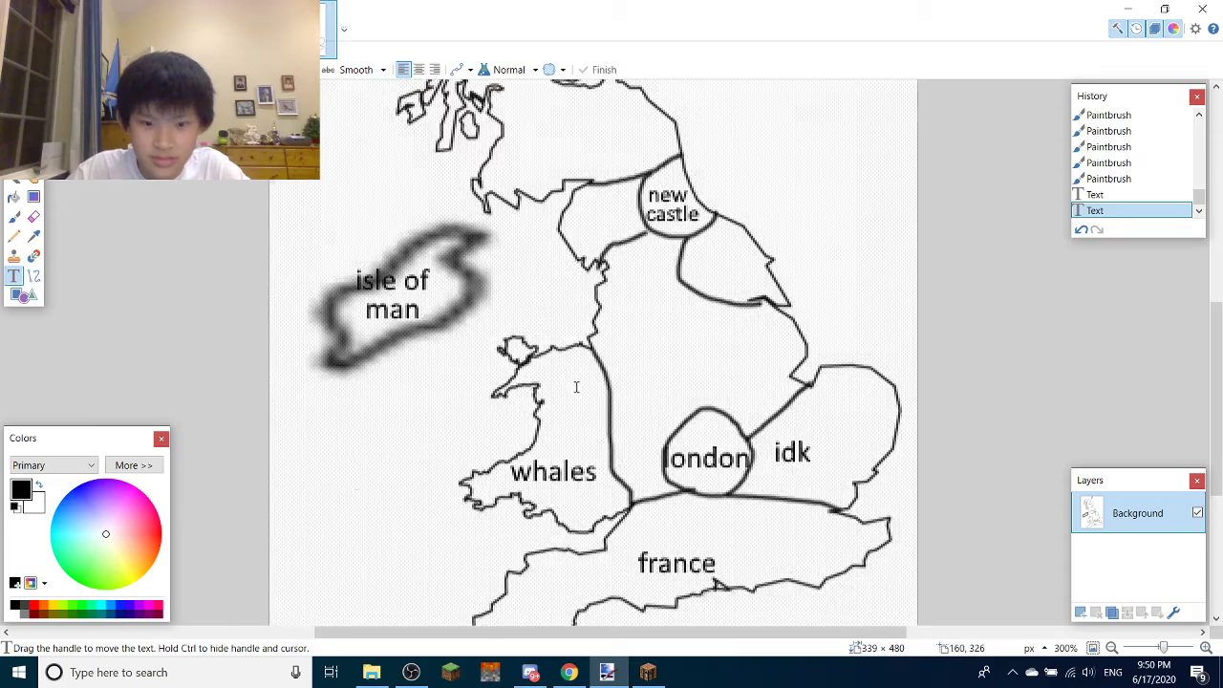
Draw a border from the west coast to the circle and extend it downward
key(b)
scroll(644, 350, up, 5)
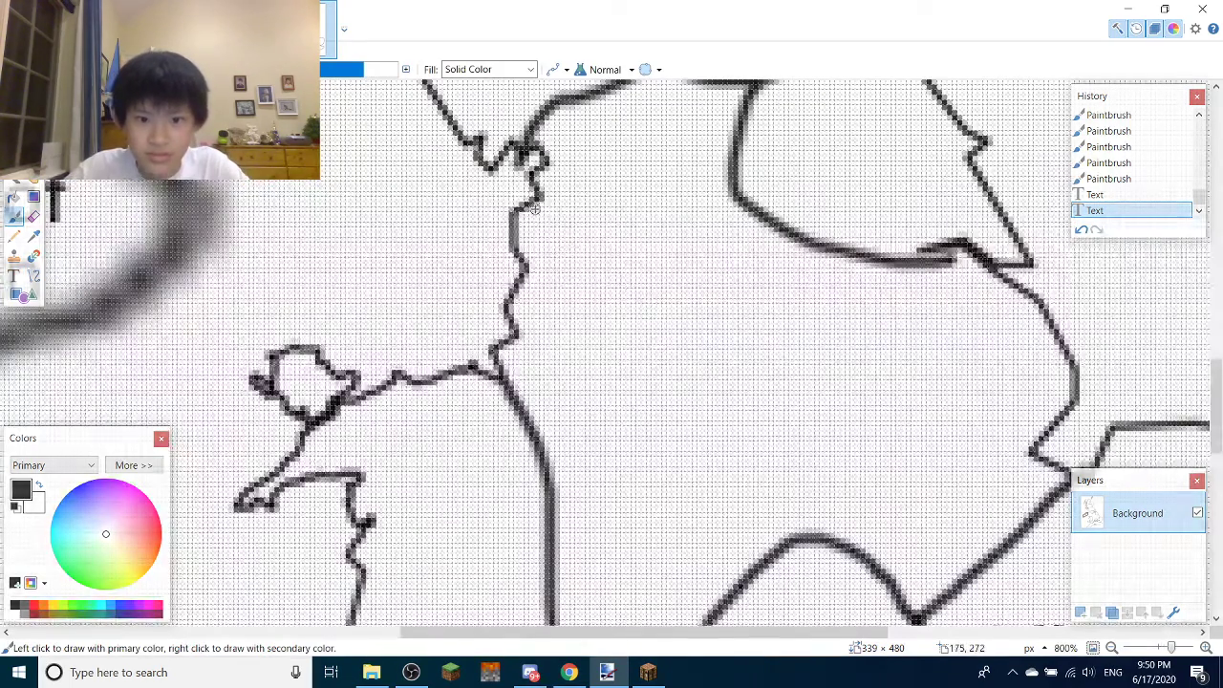
mouse_move(527, 202)
mouse_down()
mouse_move(659, 223)
mouse_move(731, 204)
mouse_up()
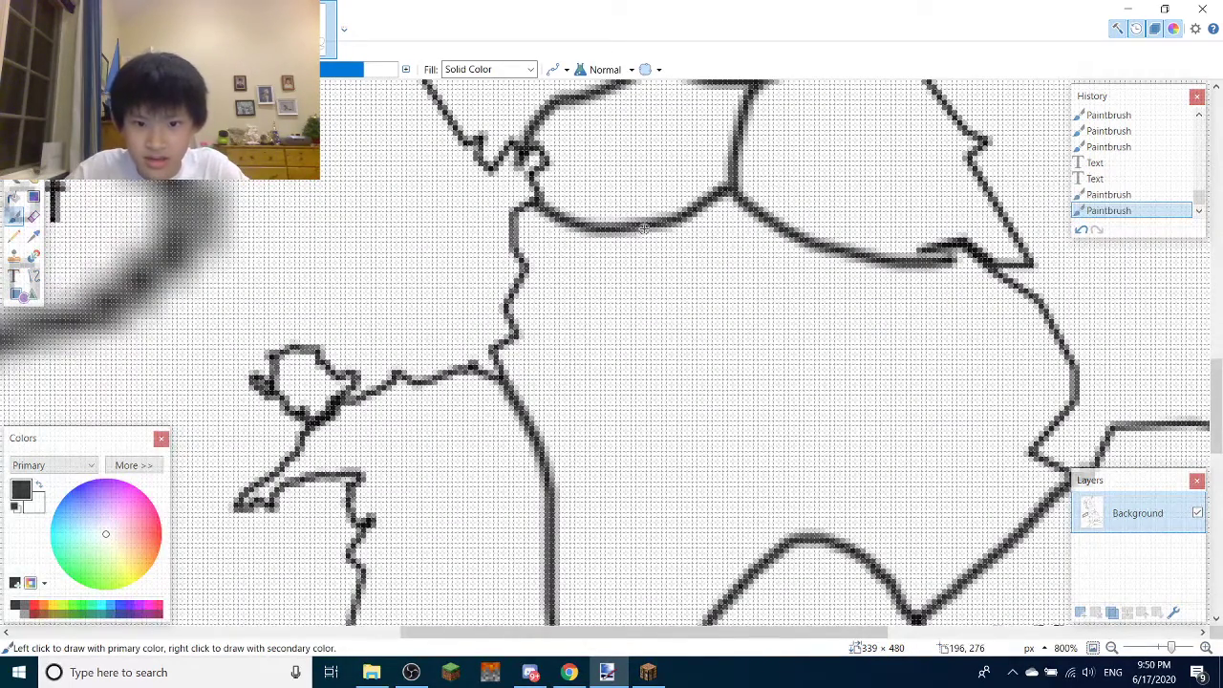
mouse_move(644, 227)
mouse_down()
mouse_move(666, 364)
mouse_move(567, 485)
mouse_up()
Paint over part of the 'idk' label's i so it reads as an l
scroll(567, 485, down, 4)
scroll(554, 286, down, 1)
scroll(508, 236, up, 2)
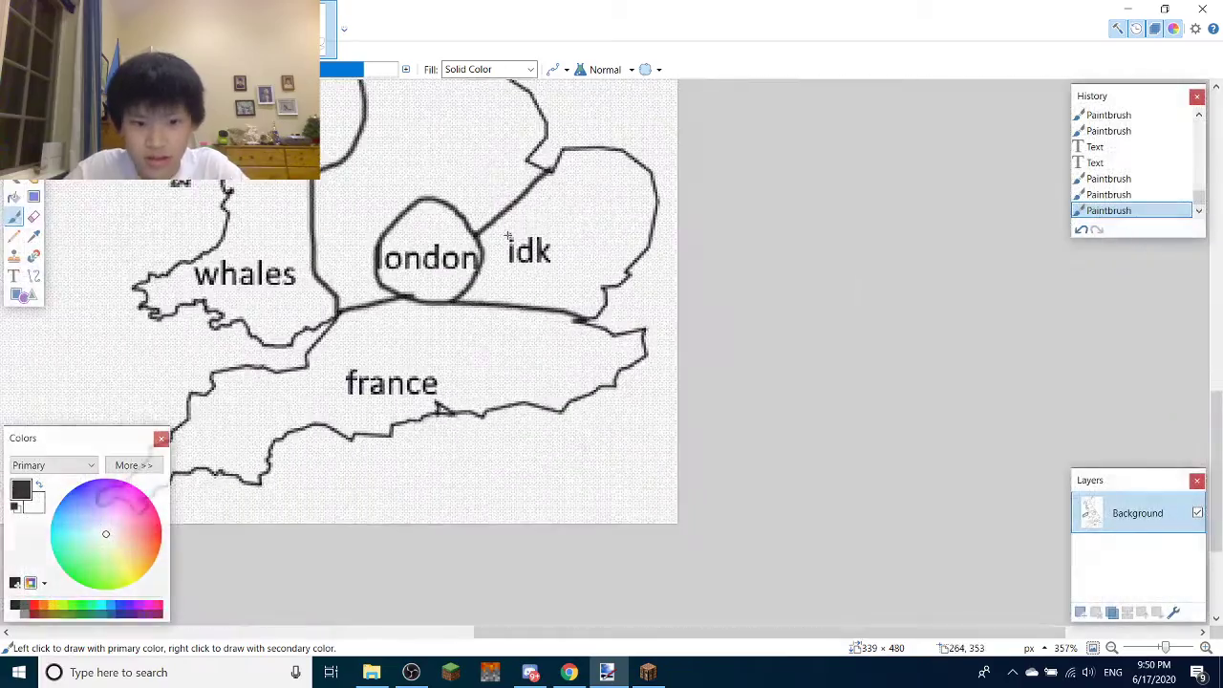
scroll(508, 236, up, 2)
scroll(535, 277, up, 3)
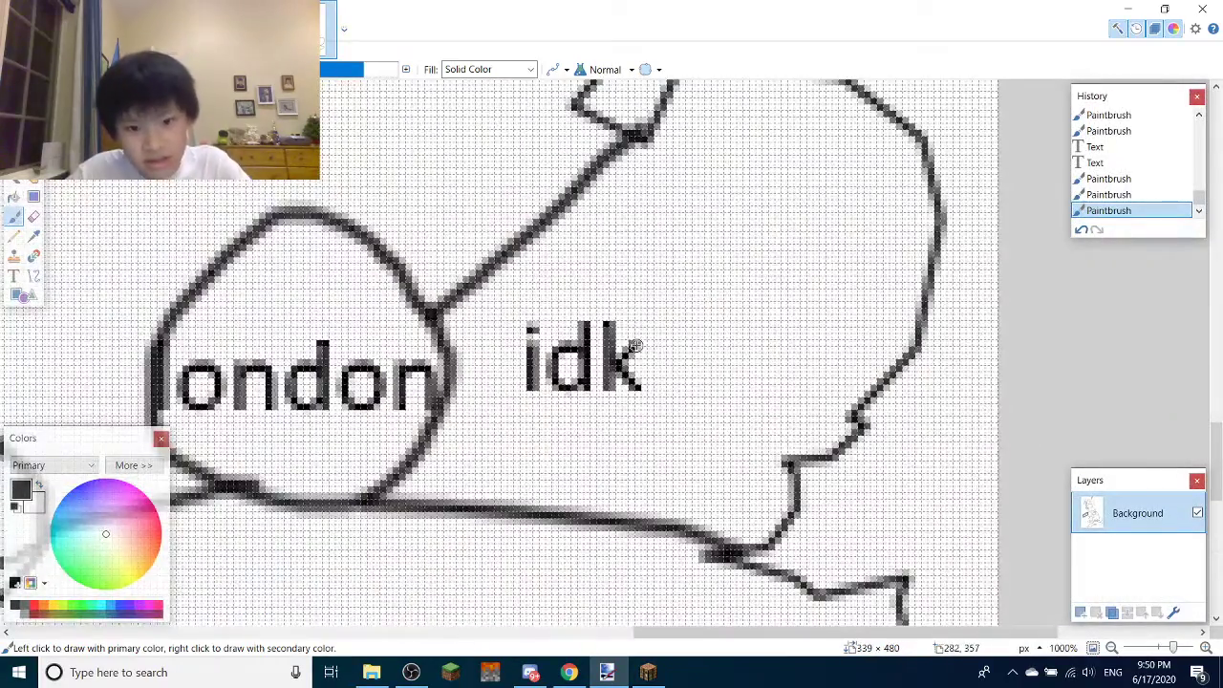
mouse_move(521, 327)
mouse_down()
mouse_move(505, 363)
mouse_move(543, 396)
mouse_up()
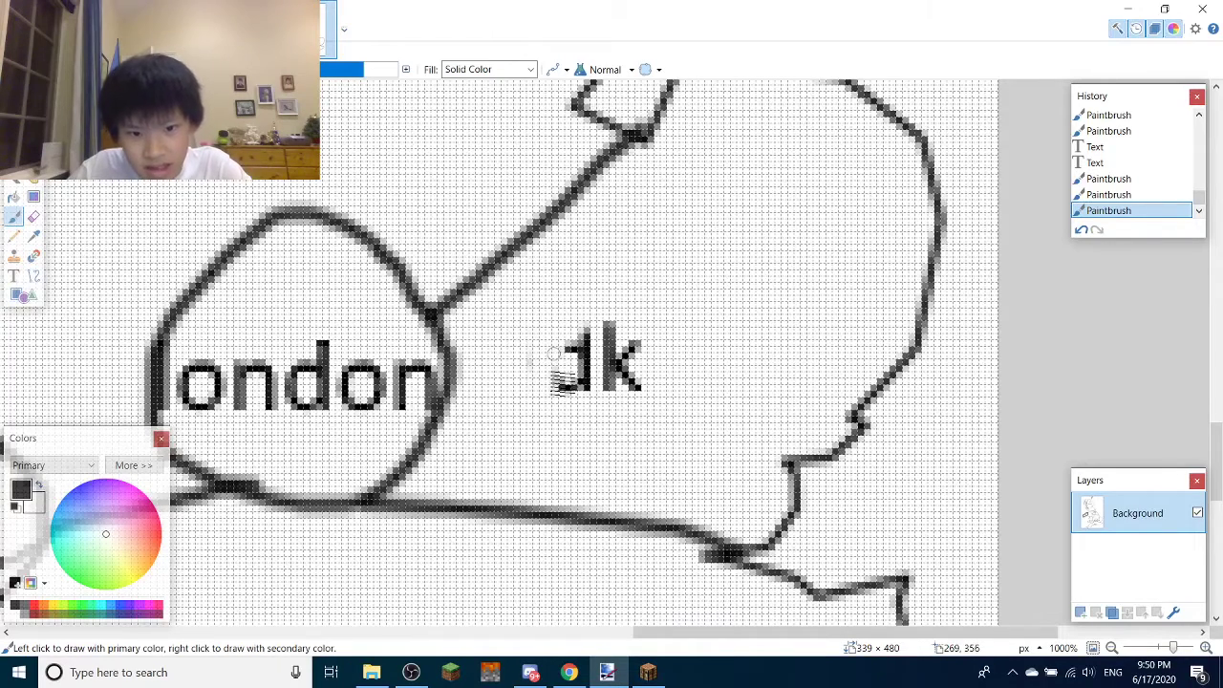
Paint out the leftover i and k of the old label in white
mouse_move(612, 339)
mouse_down()
mouse_move(564, 491)
mouse_move(571, 470)
mouse_up()
drag(584, 397, 619, 413)
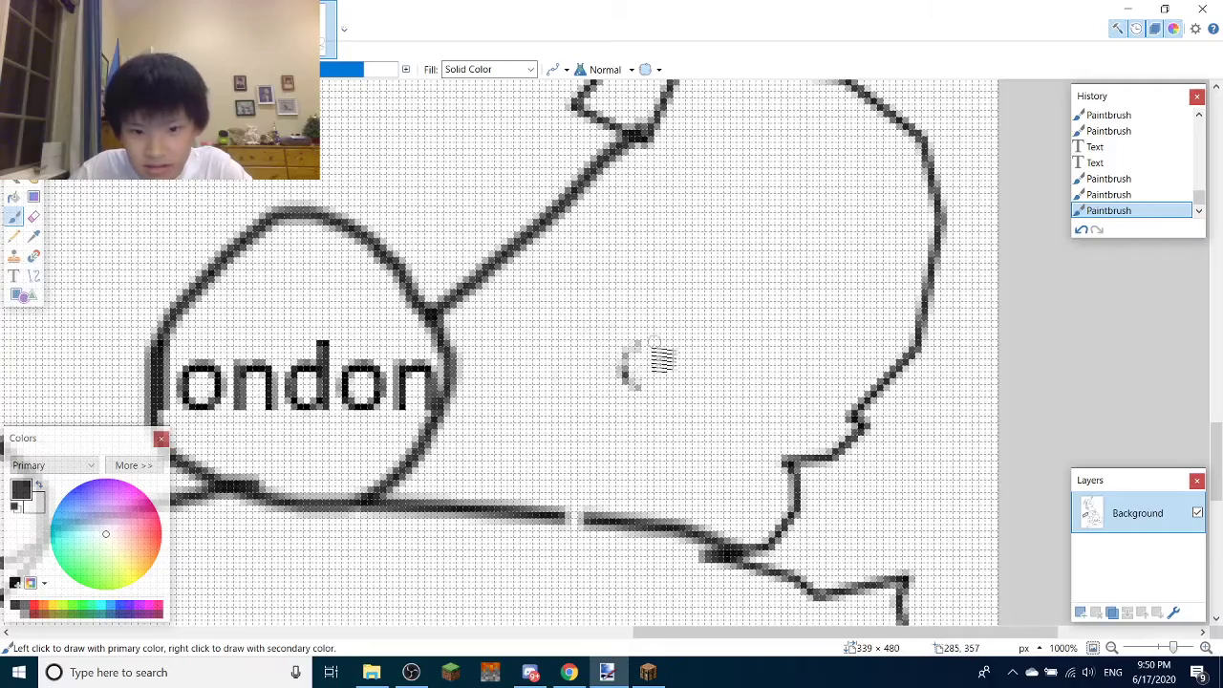
drag(626, 364, 639, 339)
scroll(586, 450, up, 1)
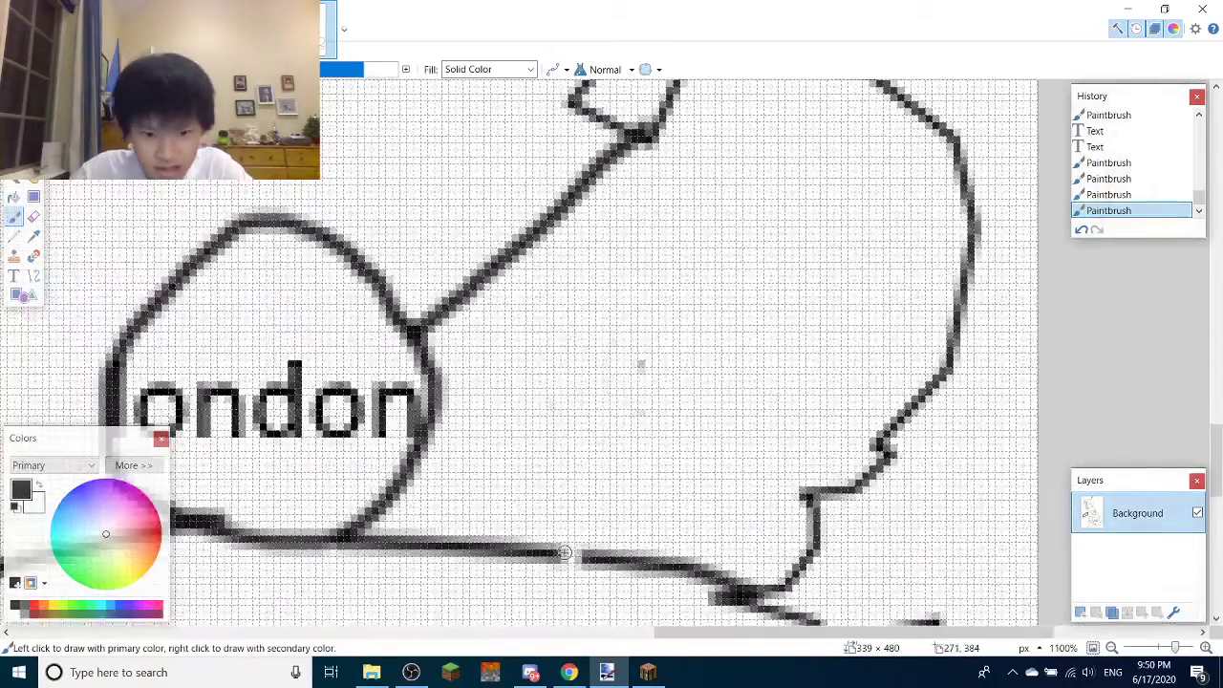
Add a 'sharks' label east of London in a larger font size
key(t)
click(515, 393)
text(shark)
key(BackSpace)
text(s)
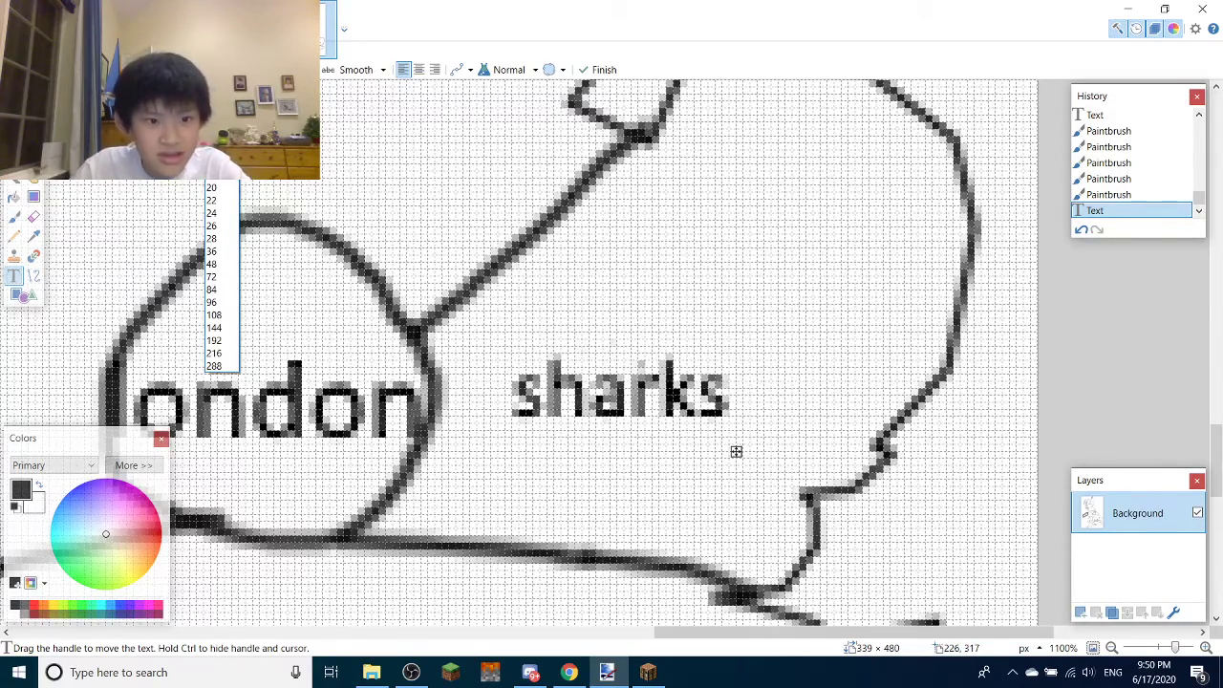
key(Down)
key(Return)
scroll(772, 430, down, 5)
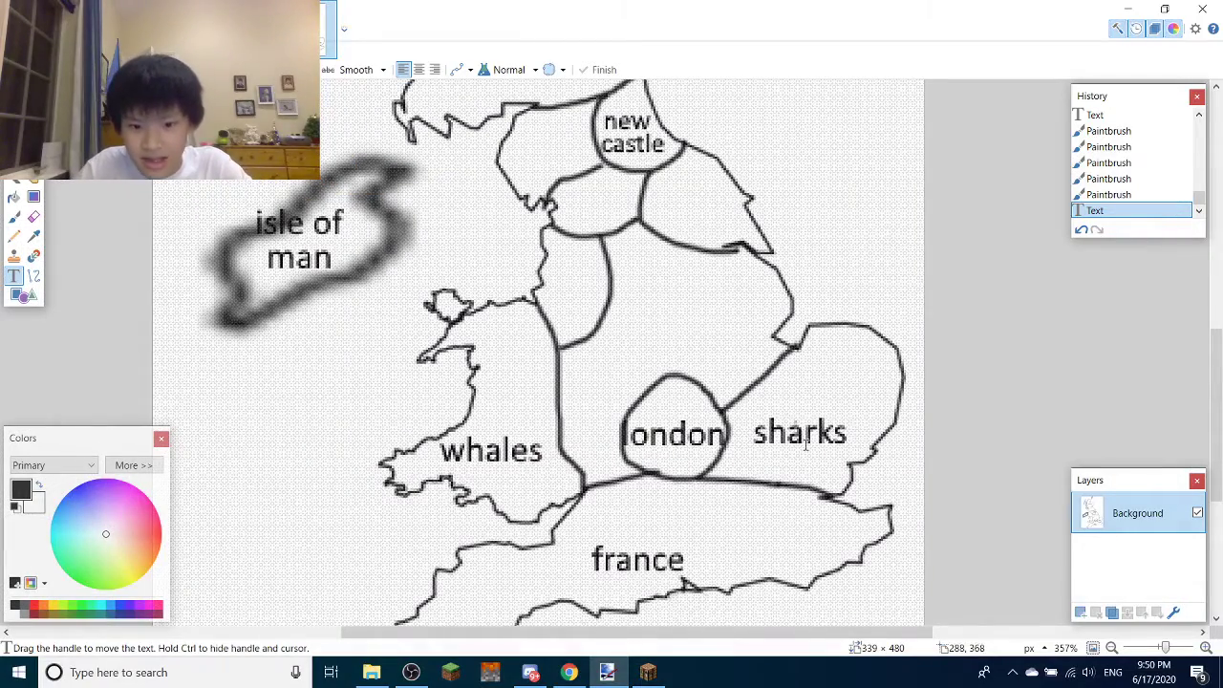
Paint over the right edge and lower curve of the blurry Isle of Man outline
scroll(689, 408, down, 3)
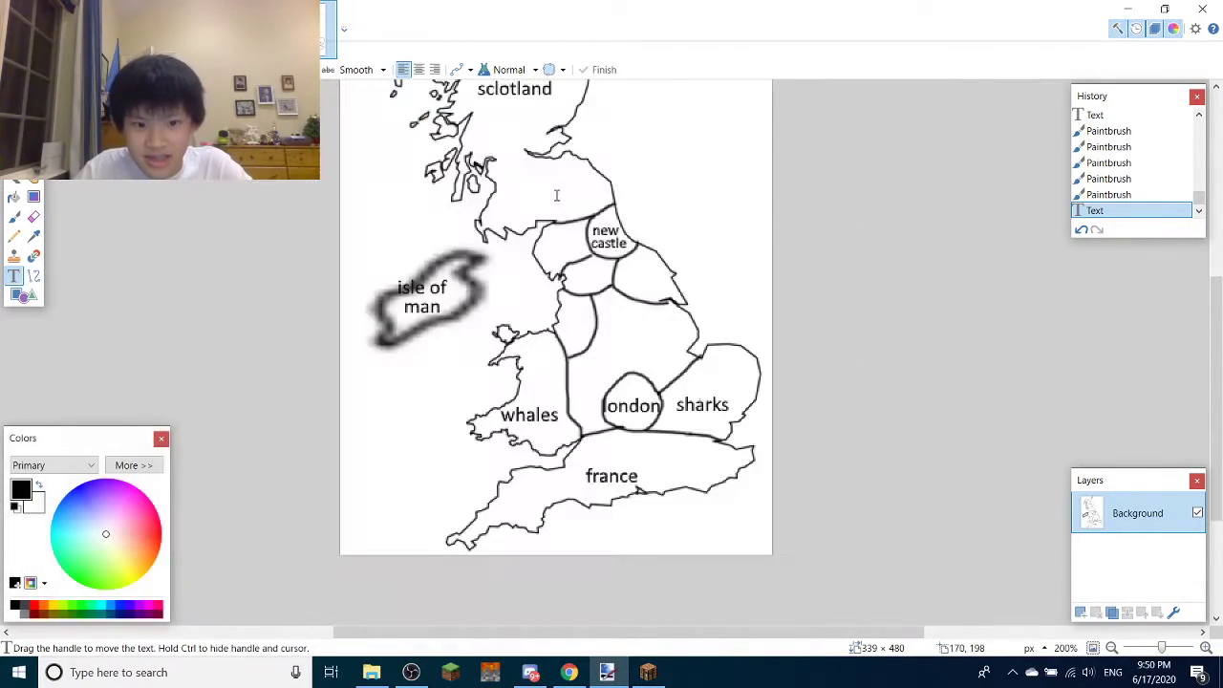
scroll(440, 336, down, 2)
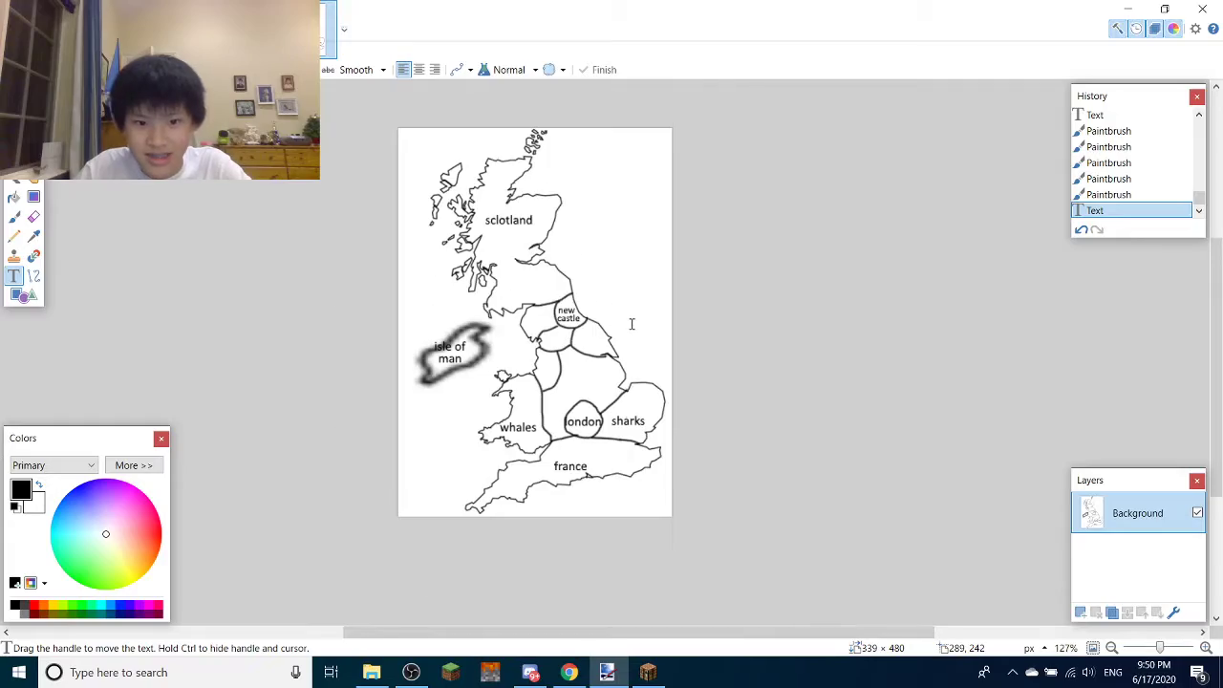
scroll(463, 361, up, 7)
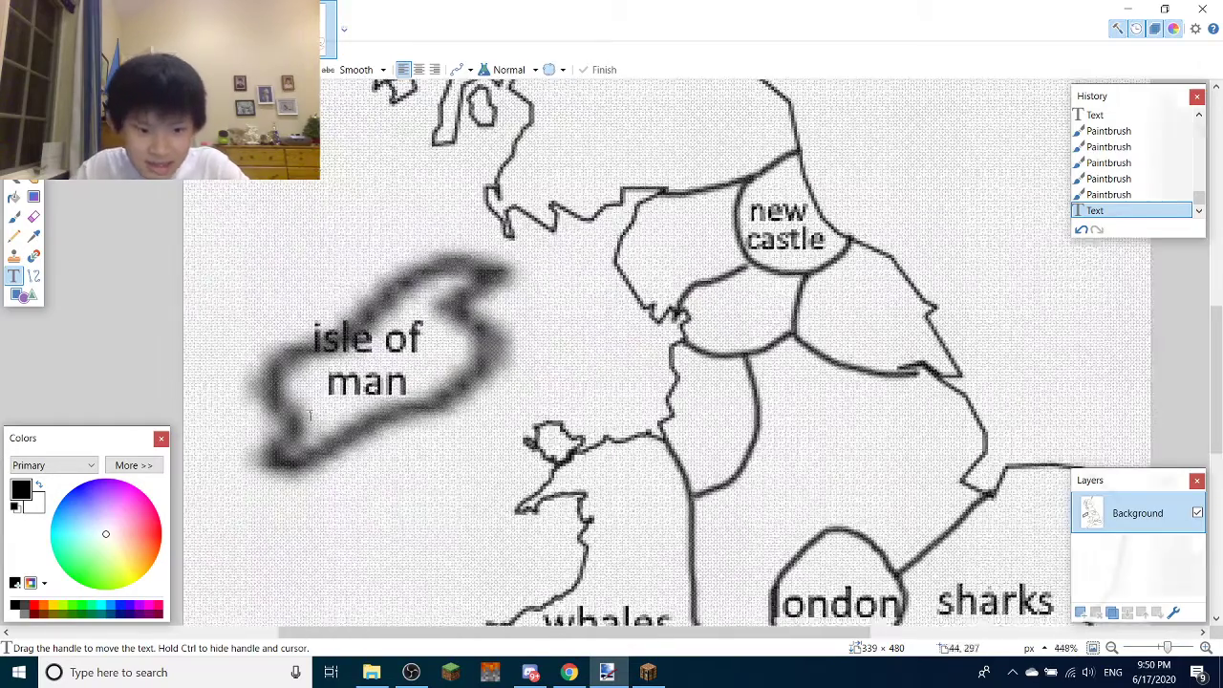
key(b)
scroll(351, 416, up, 3)
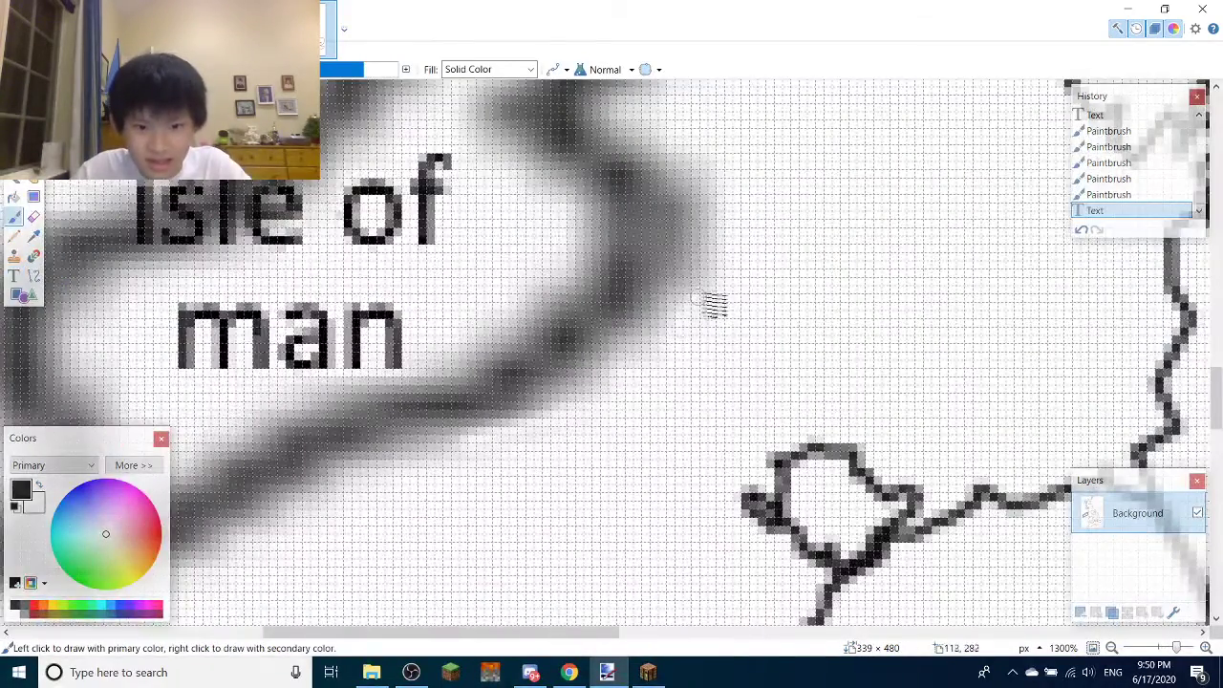
mouse_move(675, 331)
mouse_down()
mouse_move(715, 213)
mouse_move(726, 331)
mouse_up()
drag(724, 248, 656, 330)
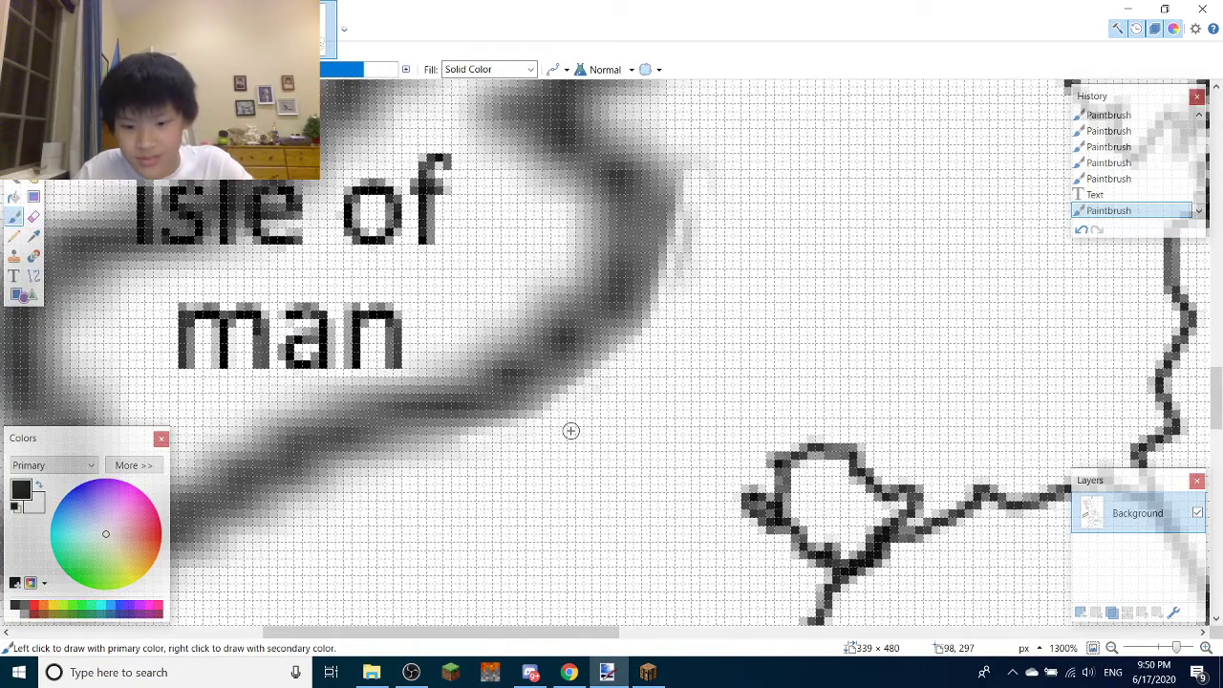
mouse_move(570, 430)
mouse_down()
mouse_move(573, 456)
mouse_move(622, 455)
mouse_move(732, 344)
mouse_move(743, 221)
mouse_up()
Paint out the remaining stray upper and lower-left edges of the outline
scroll(704, 431, up, 5)
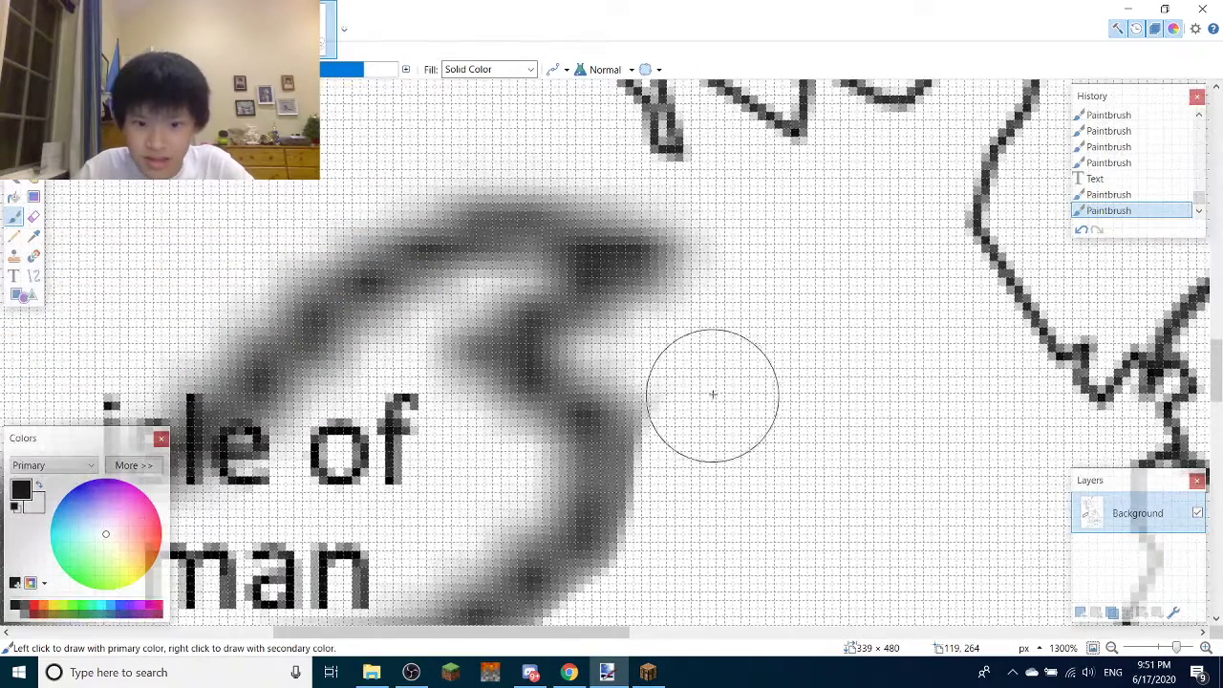
mouse_move(687, 401)
mouse_down()
mouse_move(698, 332)
mouse_move(696, 246)
mouse_up()
drag(525, 158, 278, 159)
scroll(278, 159, down, 2)
scroll(278, 158, left, 5)
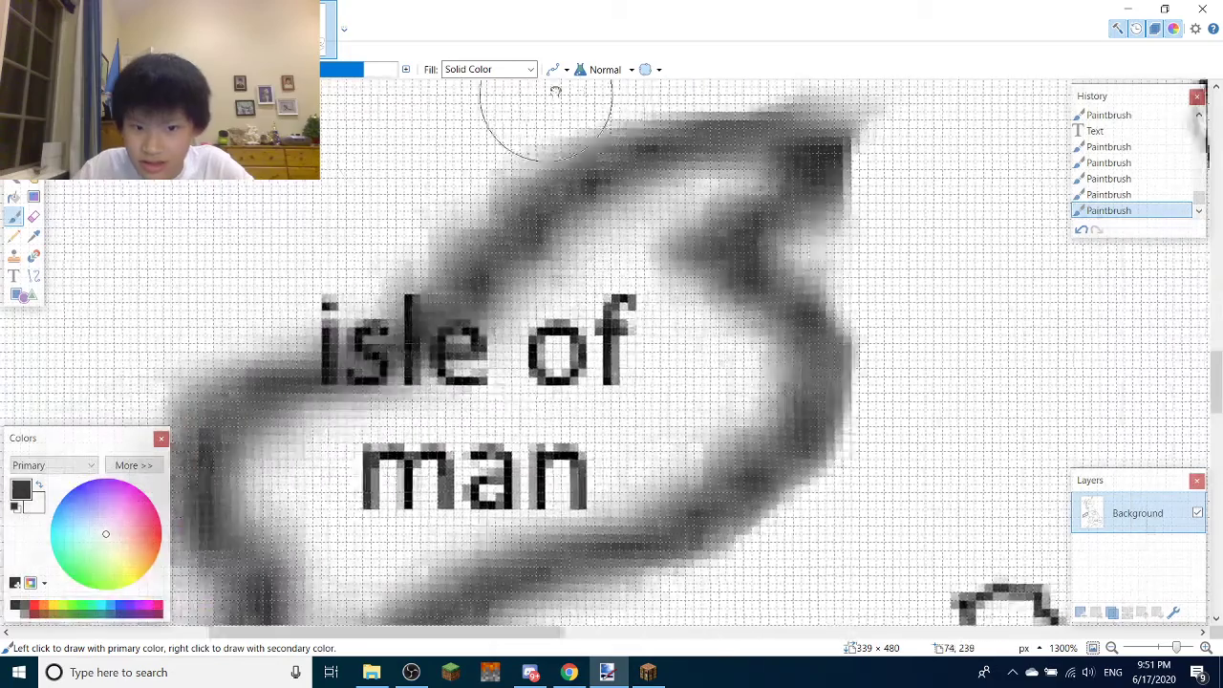
drag(506, 134, 436, 204)
scroll(595, 104, down, 2)
scroll(596, 104, left, 4)
mouse_move(367, 260)
mouse_down()
mouse_move(294, 329)
mouse_move(281, 385)
mouse_move(321, 445)
mouse_up()
scroll(322, 410, down, 4)
scroll(322, 409, left, 2)
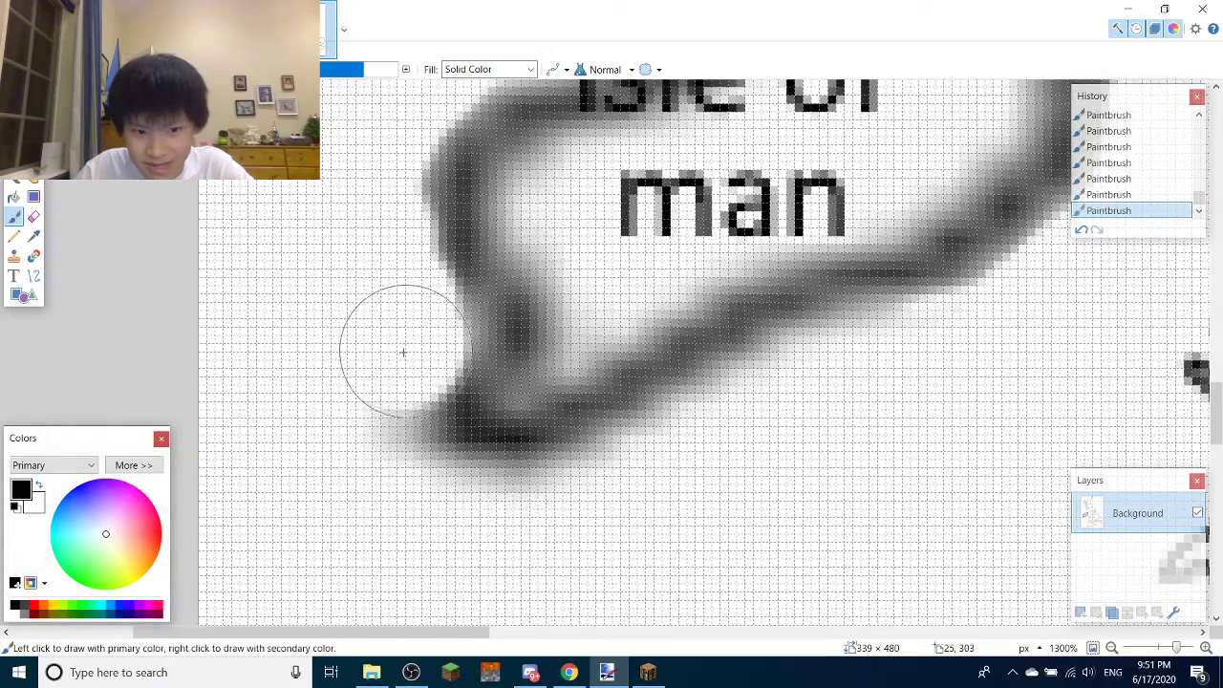
scroll(350, 573, right, 7)
scroll(349, 573, up, 1)
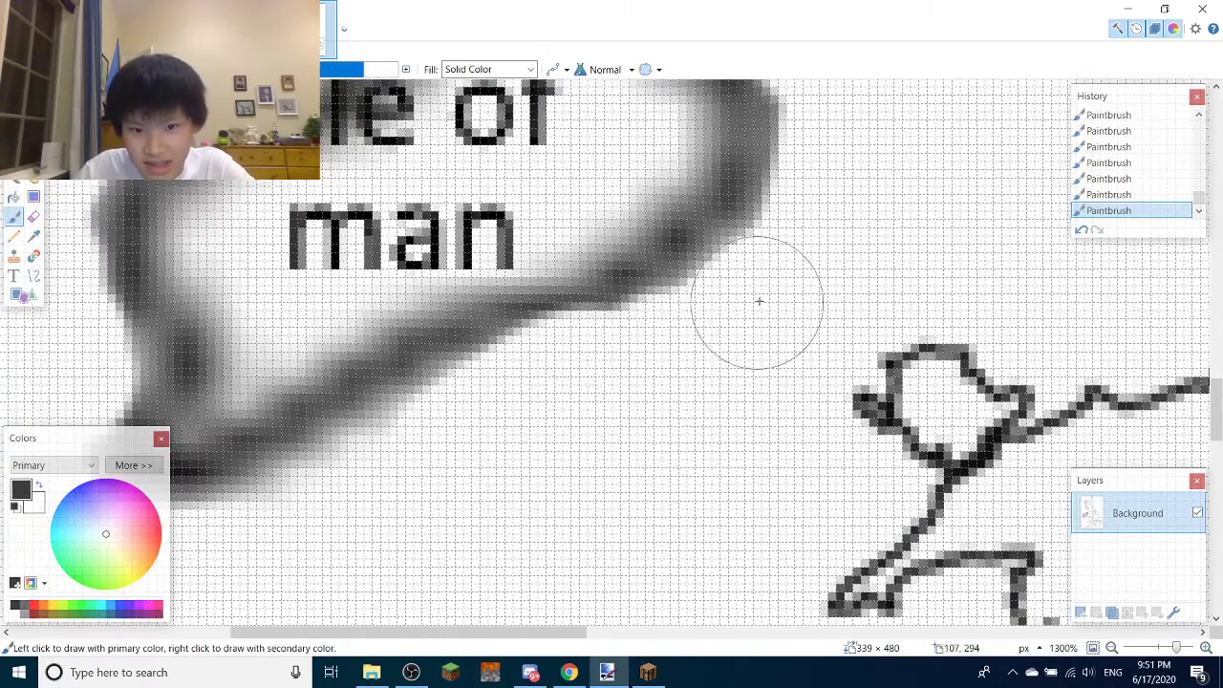
scroll(817, 227, down, 5)
scroll(745, 287, down, 4)
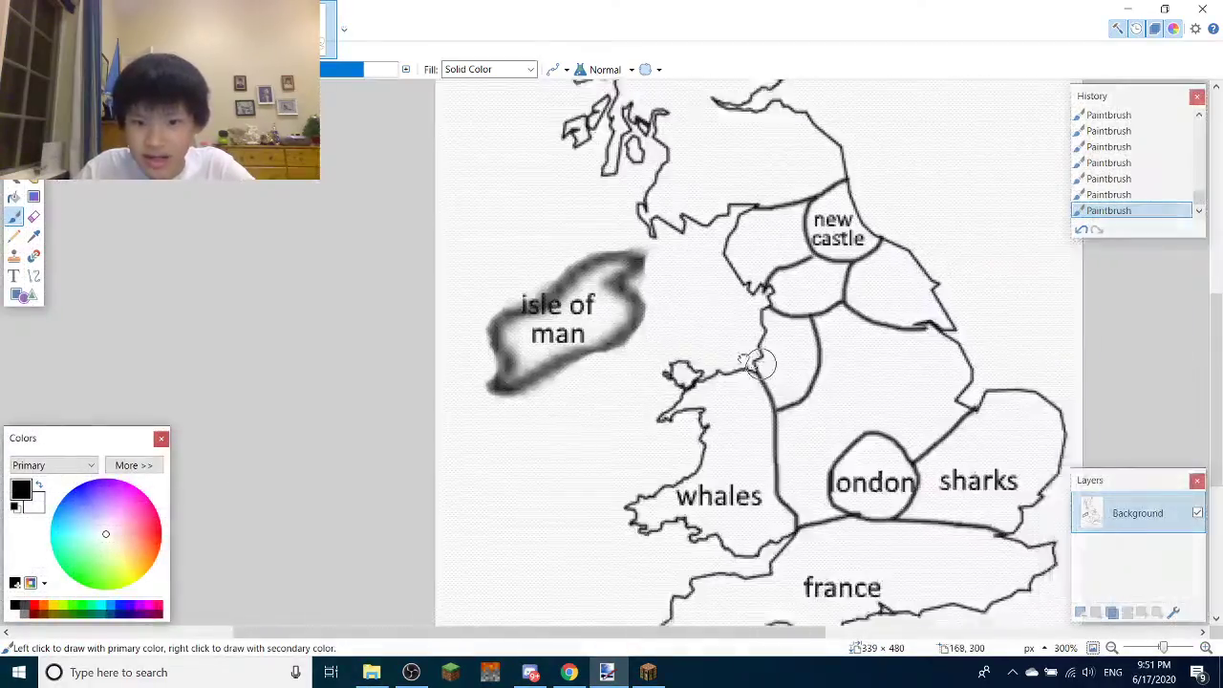
scroll(639, 262, up, 3)
scroll(535, 206, up, 3)
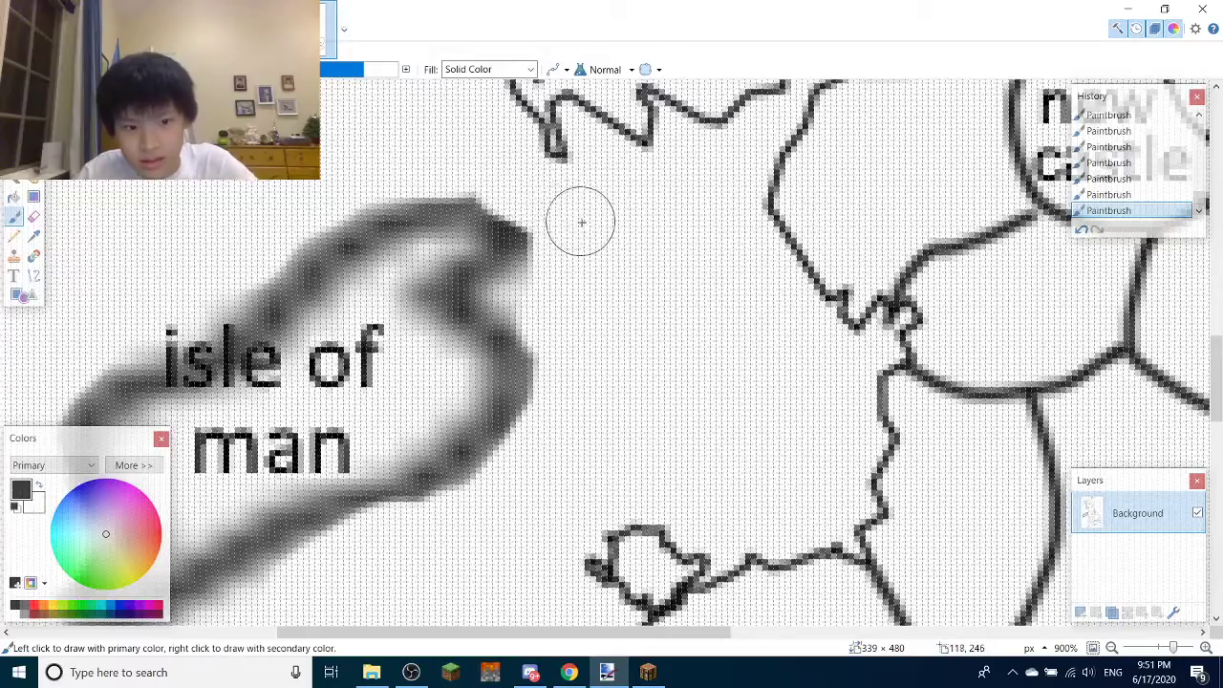
scroll(582, 223, down, 6)
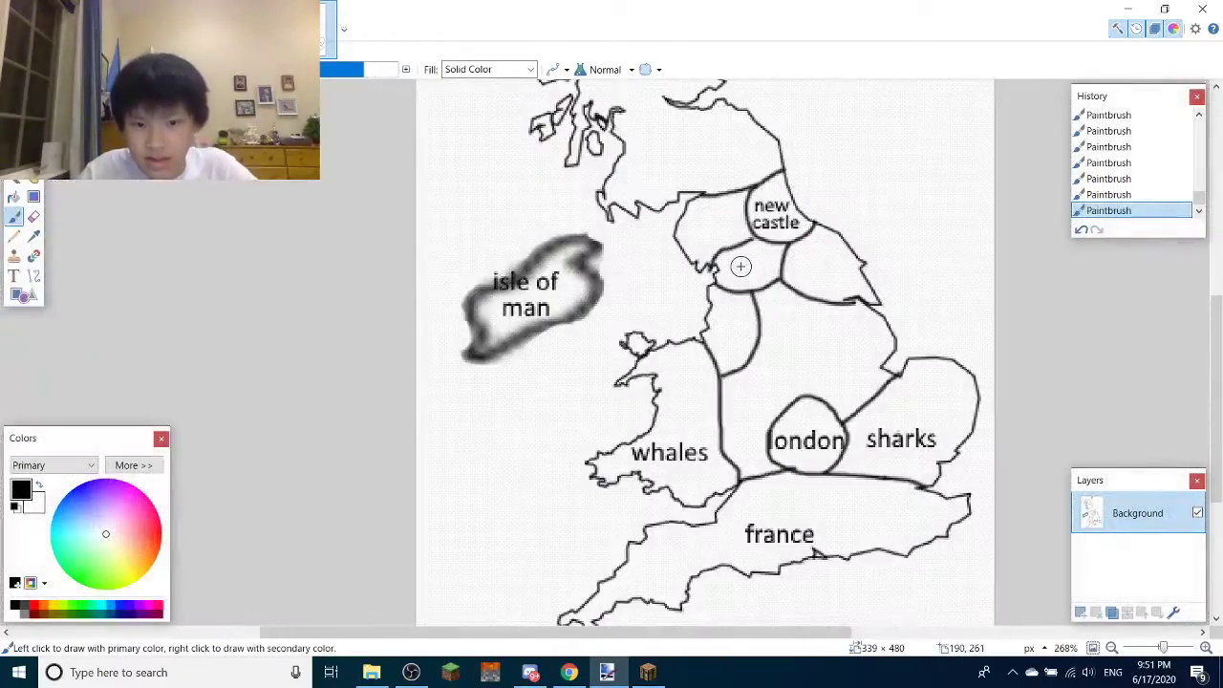
scroll(598, 357, up, 10)
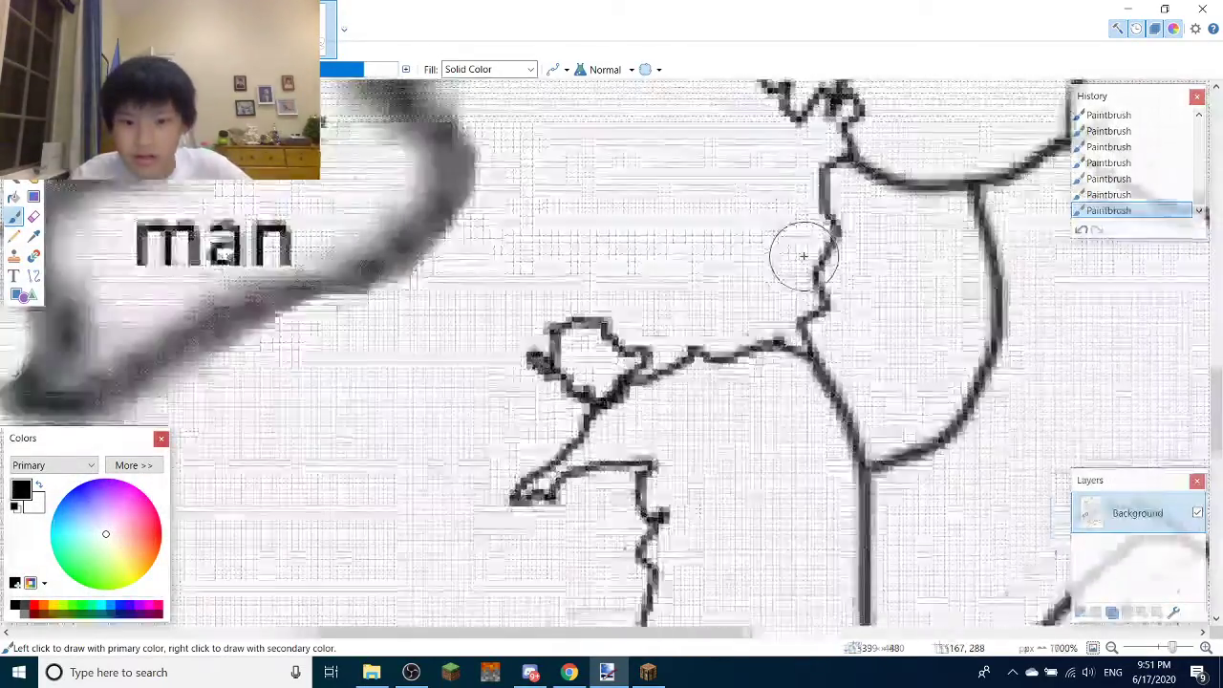
scroll(547, 447, down, 4)
scroll(669, 423, up, 3)
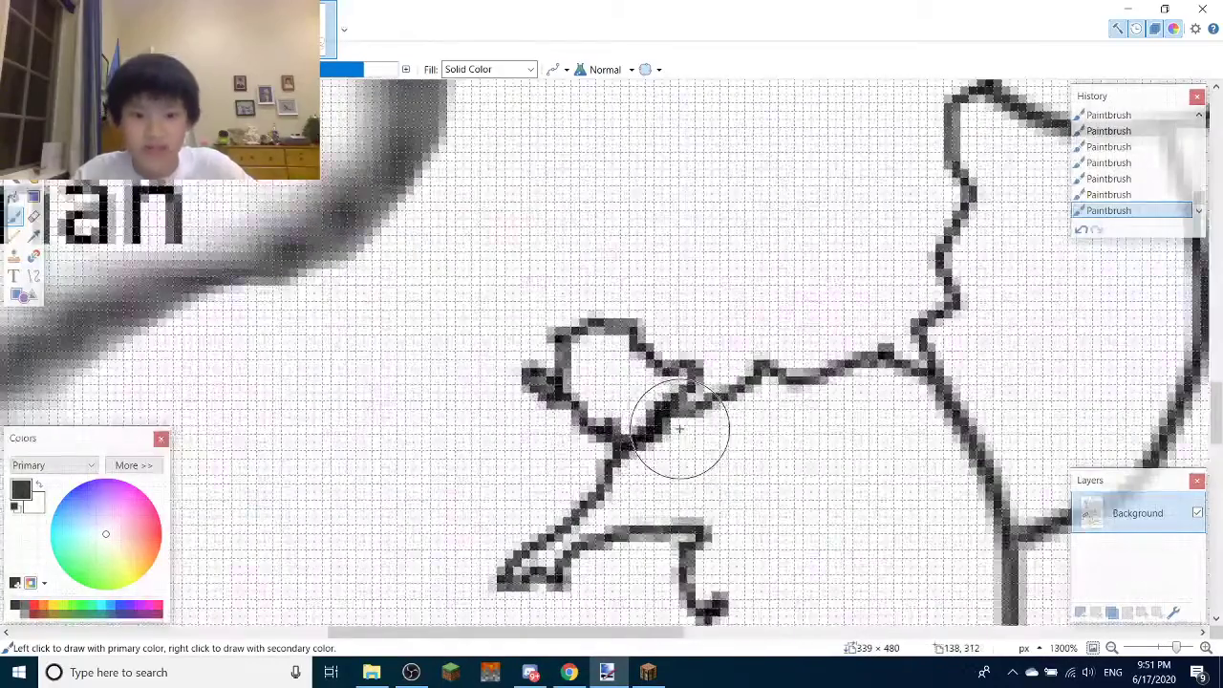
Lasso the small figure's head and move it up off the Welsh coast
key(s)
drag(533, 300, 410, 414)
click(425, 406)
key(s)
mouse_move(509, 319)
mouse_down()
mouse_move(554, 466)
mouse_move(616, 468)
mouse_move(678, 409)
mouse_move(712, 334)
mouse_move(559, 298)
mouse_move(535, 320)
mouse_up()
key(m)
drag(737, 486, 731, 340)
key(ctrl+d)
Fill the hole left on the coast with white using Paint Bucket
key(f)
right_click(591, 447)
scroll(608, 411, down, 8)
scroll(622, 442, up, 3)
scroll(622, 442, down, 3)
scroll(622, 443, up, 7)
scroll(577, 284, up, 4)
scroll(573, 277, down, 4)
scroll(459, 275, up, 4)
Draw pencil eyes inside the detached head and darken its bottom edge
key(p)
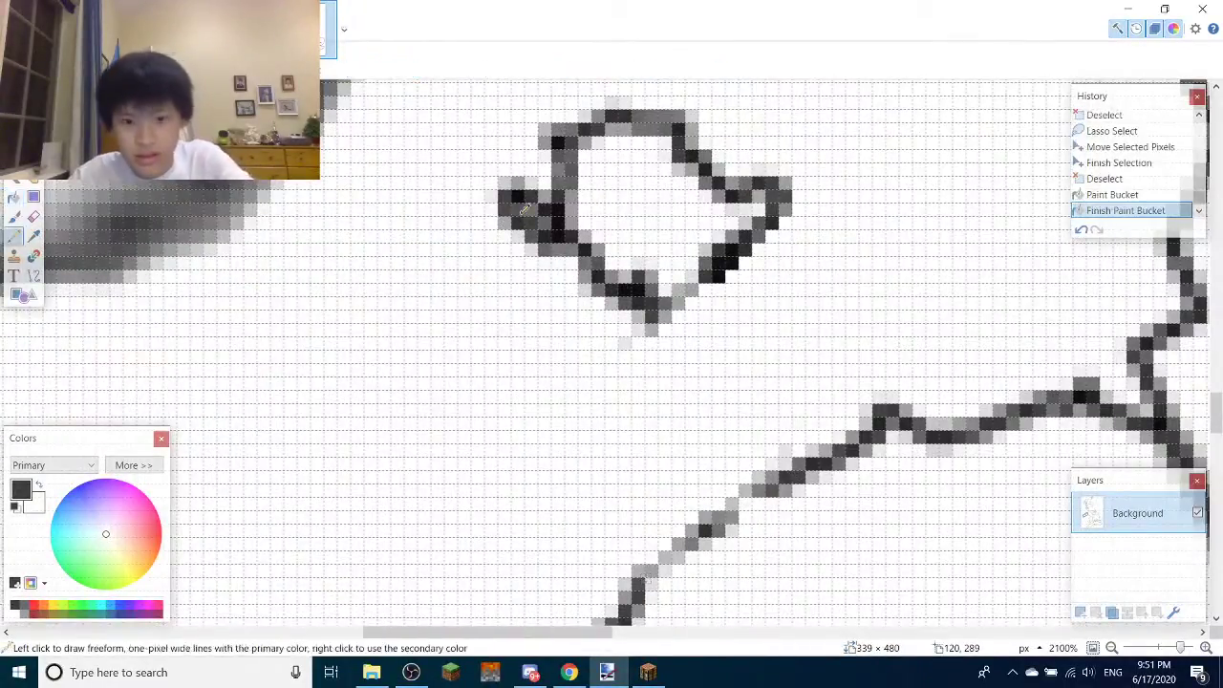
scroll(569, 164, up, 2)
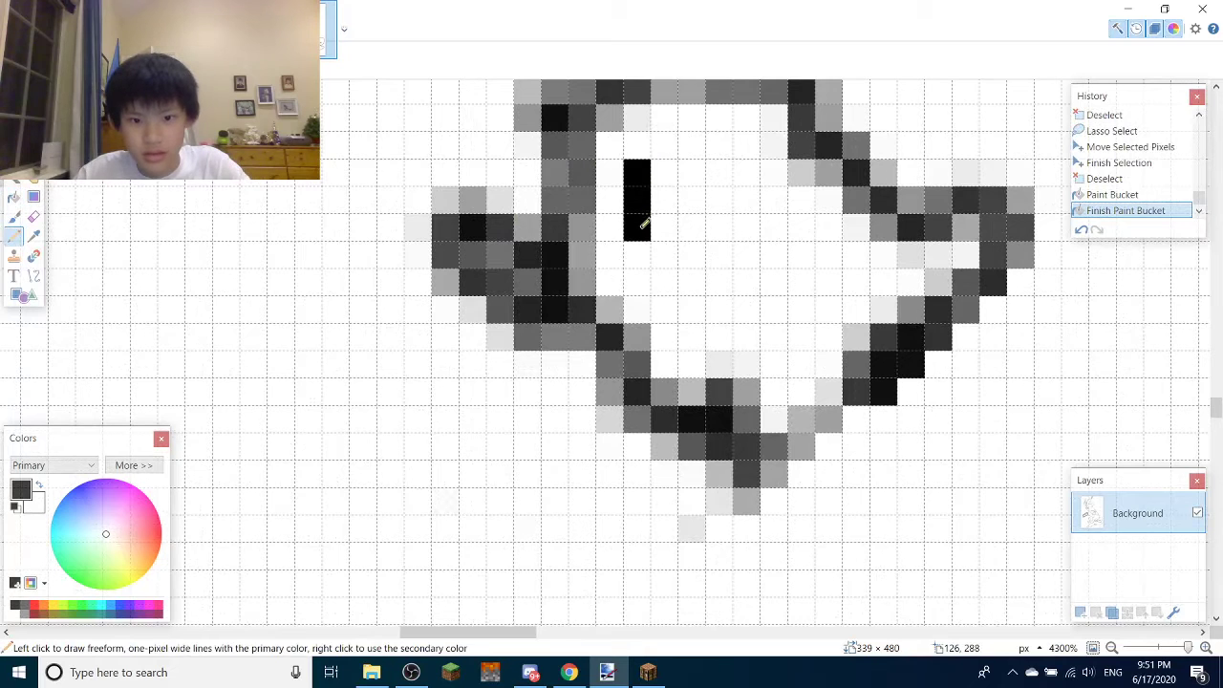
click(646, 222)
click(696, 224)
click(783, 194)
scroll(784, 194, down, 5)
scroll(456, 360, down, 3)
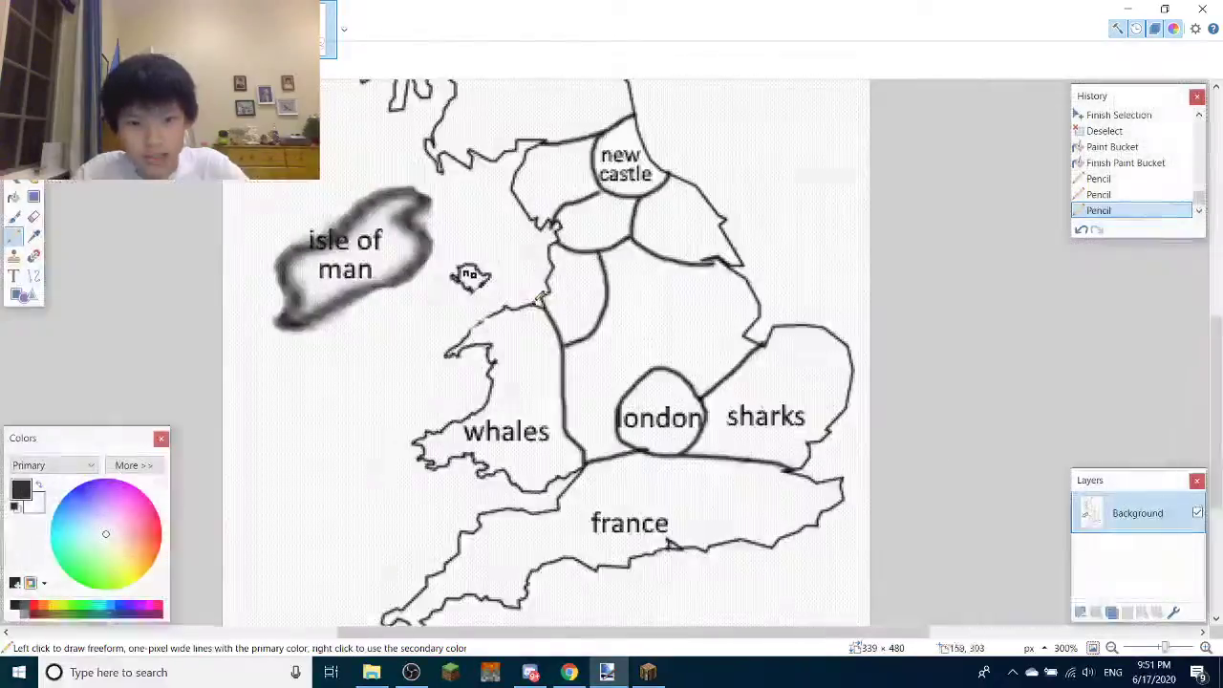
scroll(516, 306, up, 5)
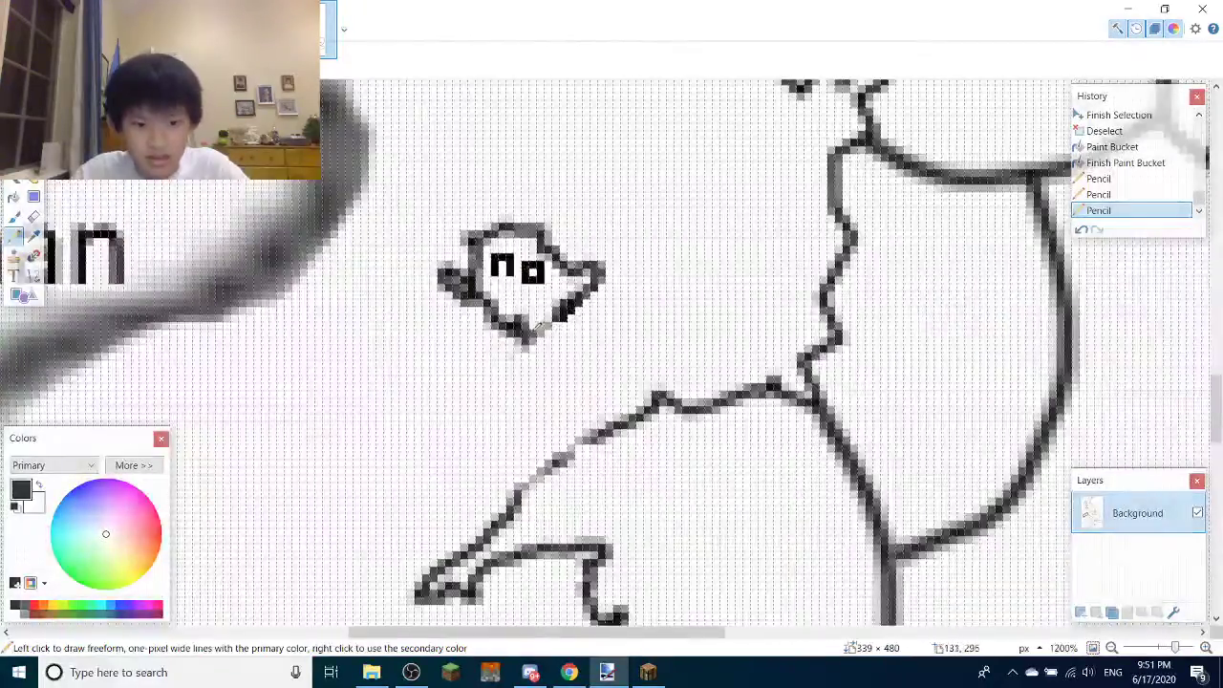
drag(524, 337, 571, 310)
key(b)
scroll(563, 324, down, 3)
scroll(608, 282, down, 3)
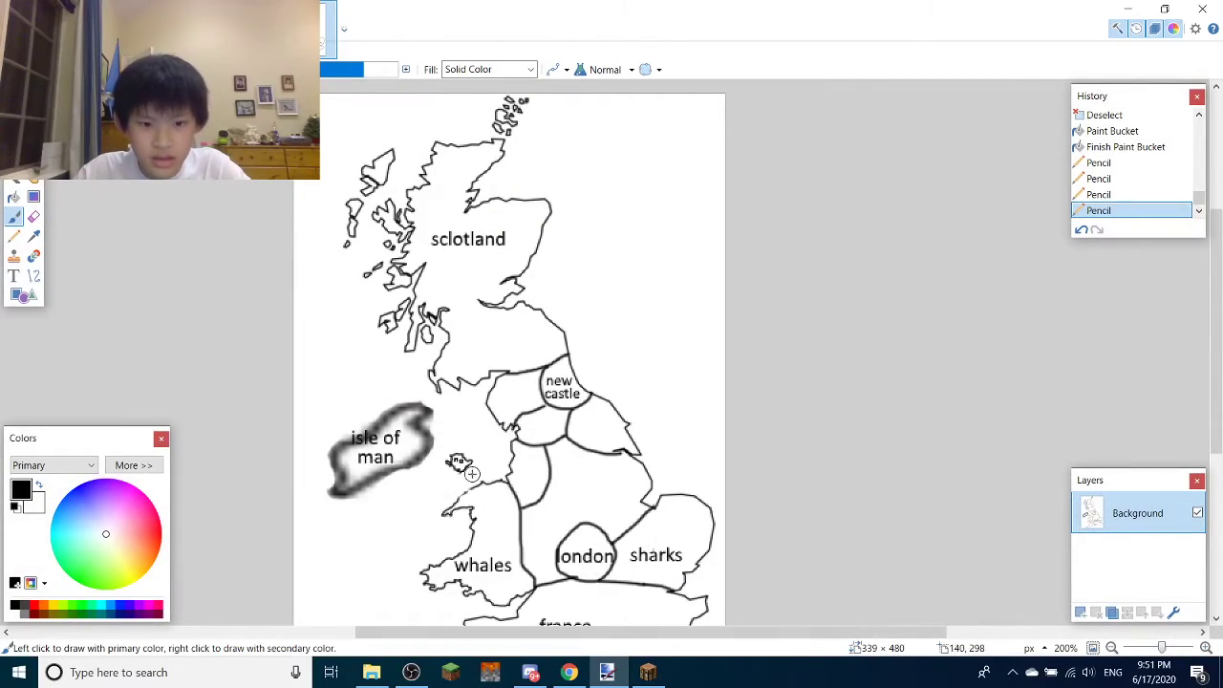
scroll(452, 487, down, 3)
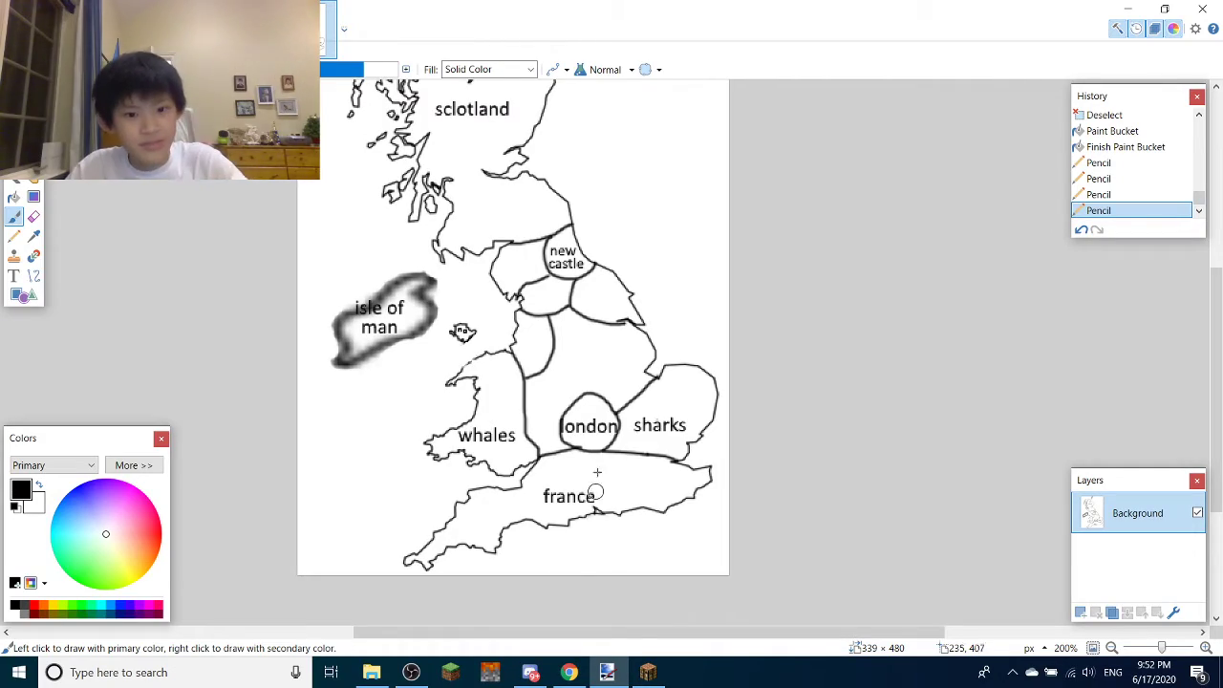
scroll(596, 457, up, 3)
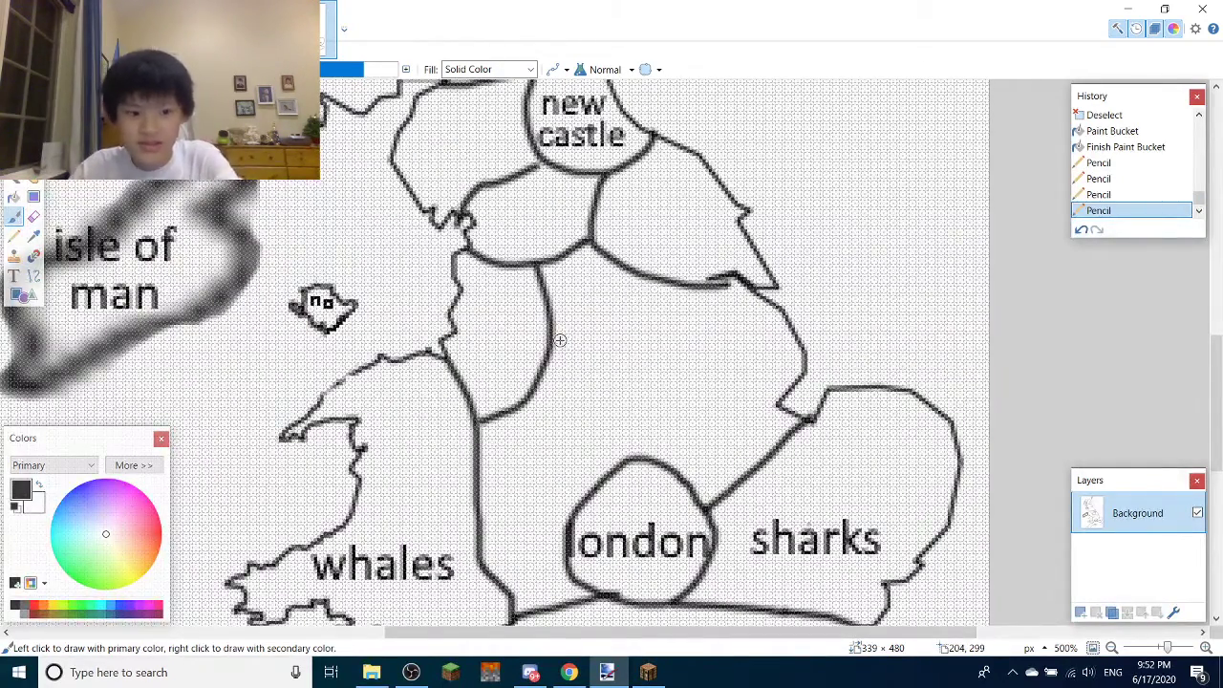
Draw thin border lines up to the upper line and curving right, replacing a too-thick stroke
scroll(560, 340, up, 4)
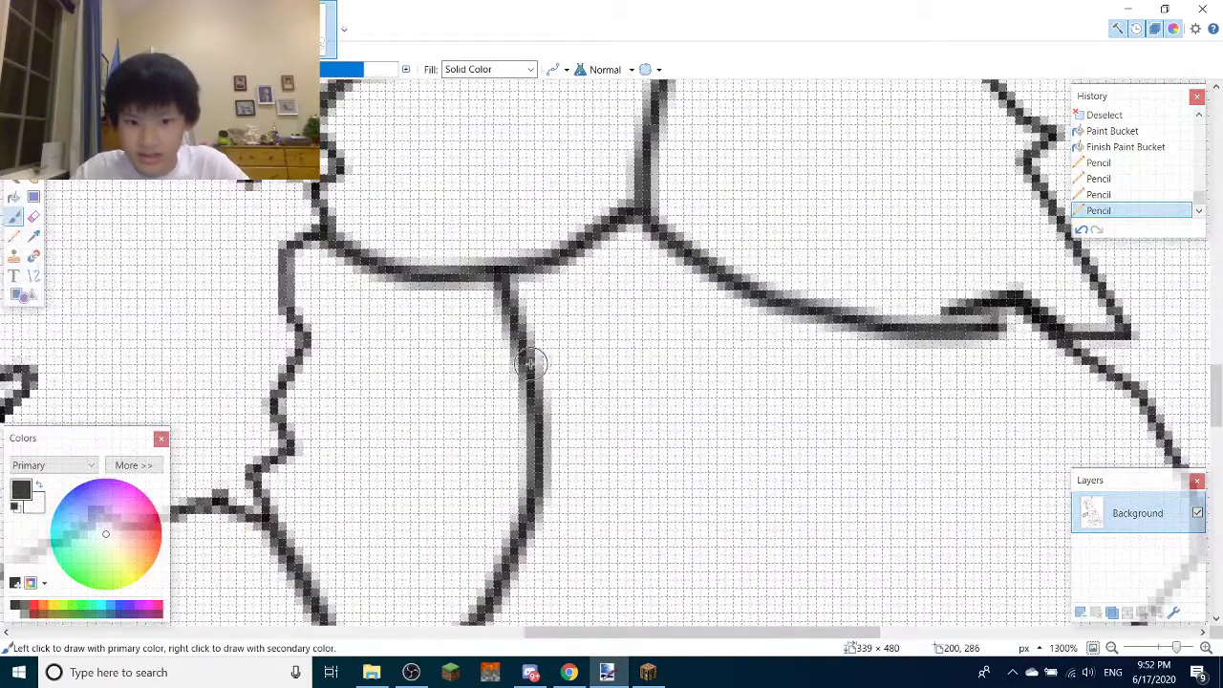
mouse_move(531, 363)
mouse_down()
mouse_move(657, 327)
mouse_move(705, 291)
mouse_up()
key(ctrl+z)
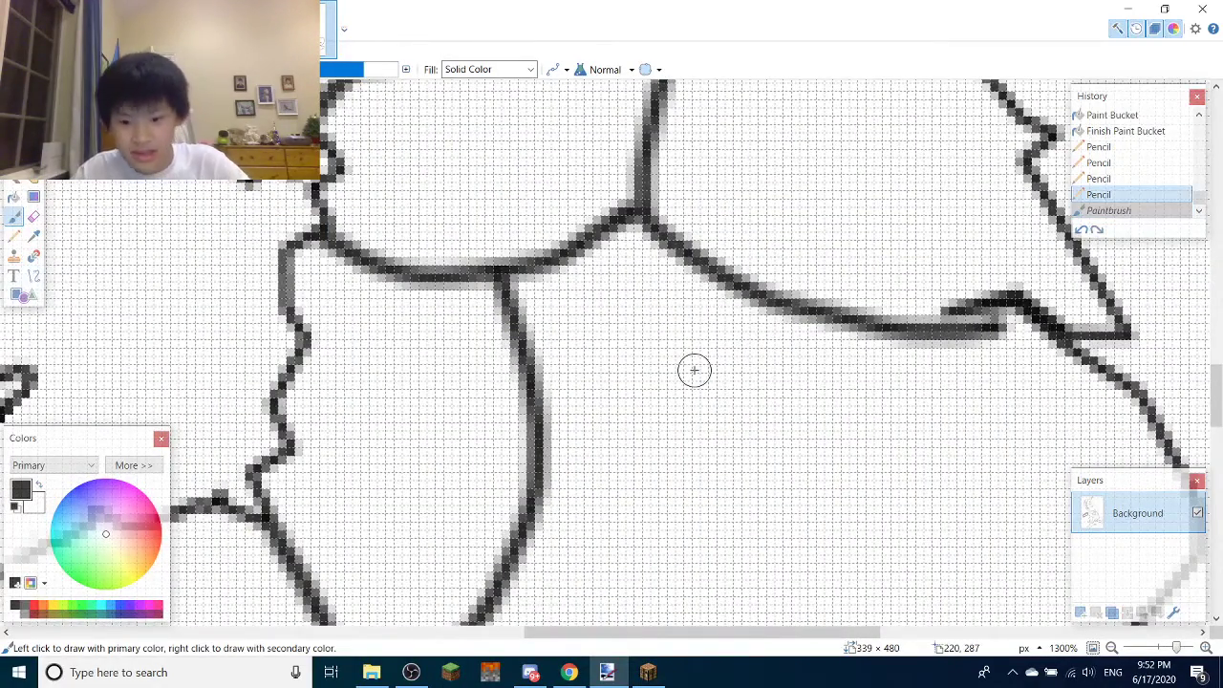
mouse_move(540, 399)
mouse_down()
mouse_move(635, 339)
mouse_move(707, 275)
mouse_up()
mouse_move(668, 355)
mouse_down()
mouse_move(472, 256)
mouse_move(662, 292)
mouse_move(707, 244)
mouse_up()
mouse_move(653, 291)
mouse_down()
mouse_move(725, 336)
mouse_move(855, 318)
mouse_move(902, 256)
mouse_up()
Redraw a border down to the right and add a stroke near the Isle of Man
scroll(903, 256, down, 3)
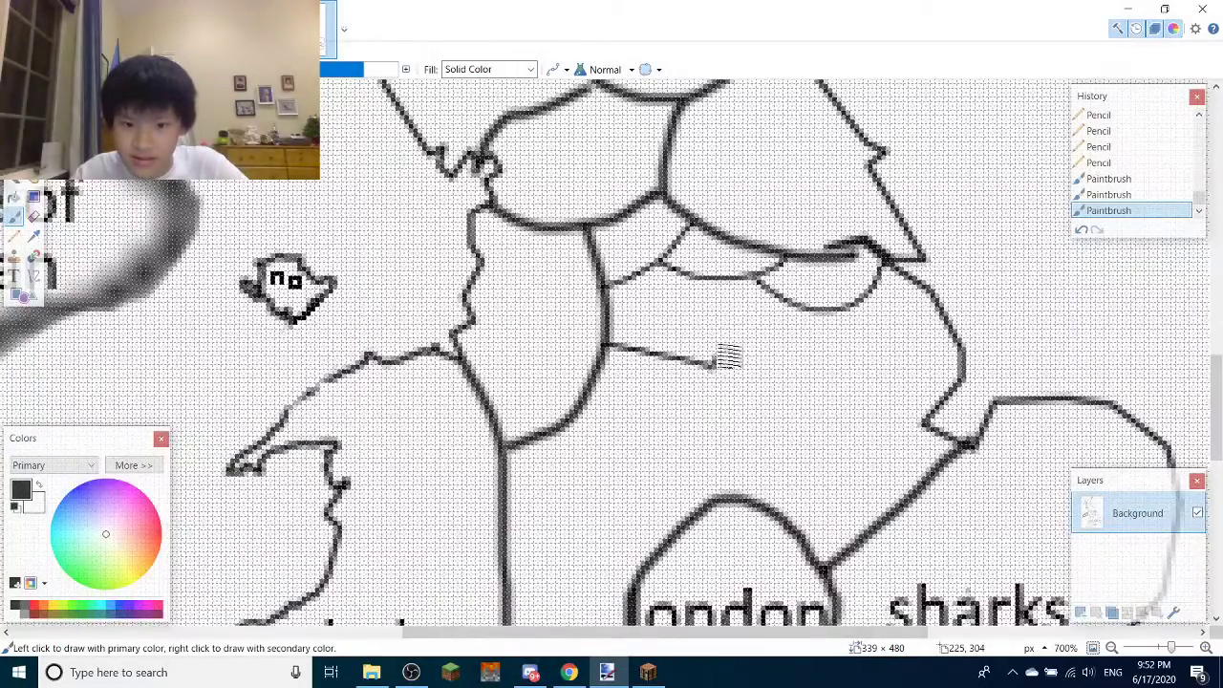
drag(723, 340, 726, 234)
key(ctrl+z)
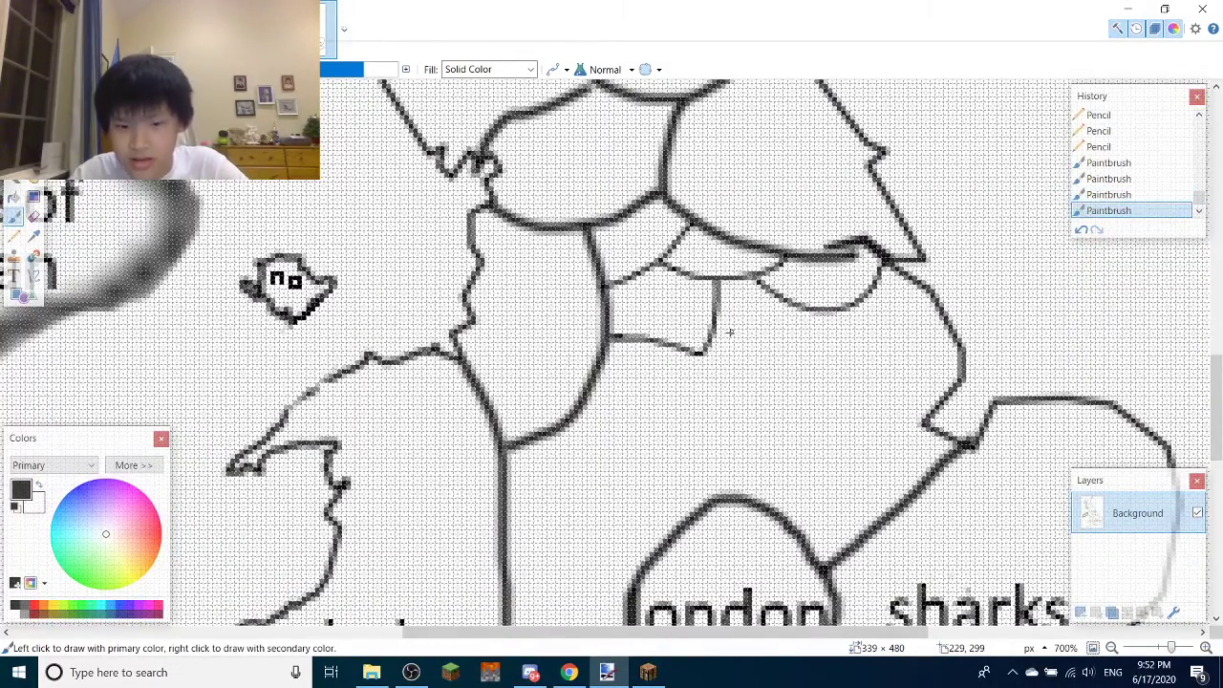
mouse_move(767, 360)
mouse_down()
mouse_move(803, 385)
mouse_move(825, 323)
mouse_move(919, 445)
mouse_up()
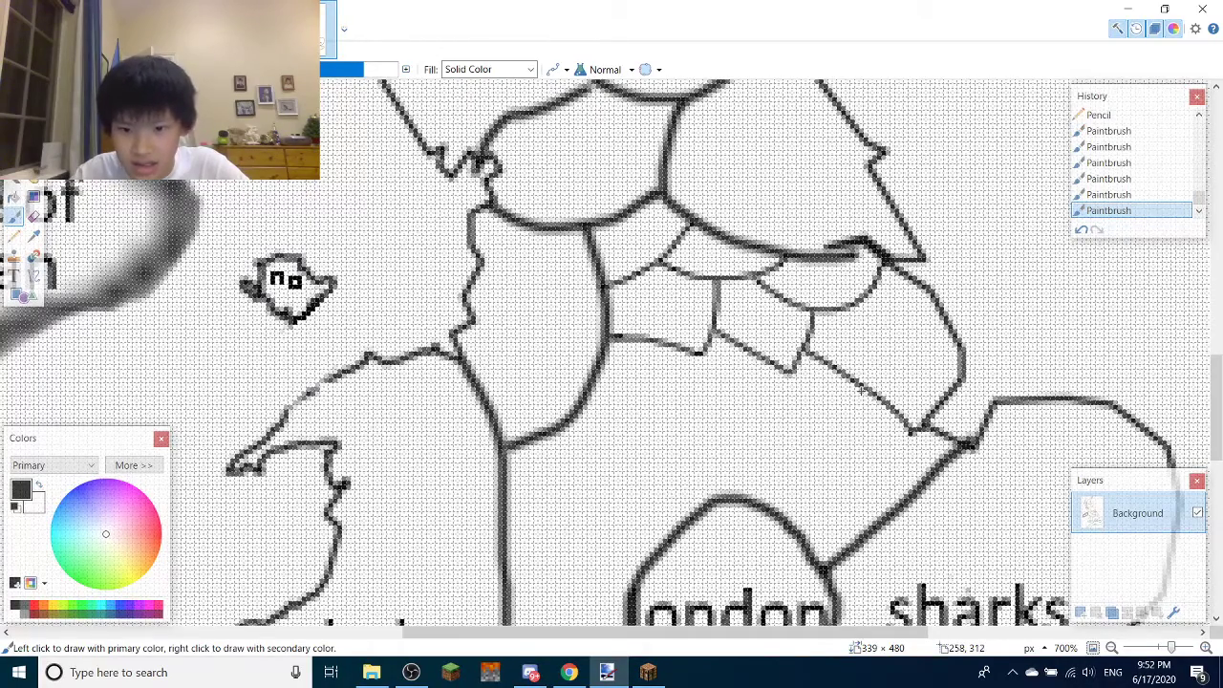
mouse_move(861, 389)
mouse_down()
mouse_move(778, 443)
mouse_move(730, 417)
mouse_move(760, 365)
mouse_up()
scroll(694, 301, down, 5)
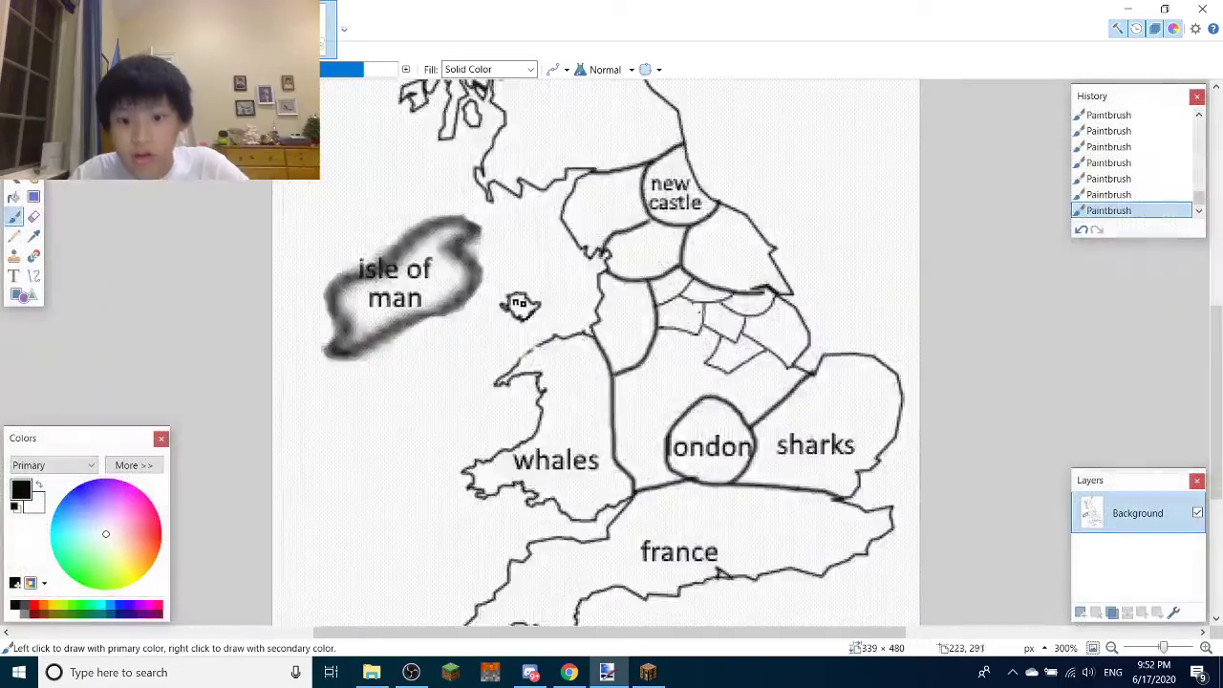
scroll(690, 298, up, 3)
scroll(599, 467, up, 2)
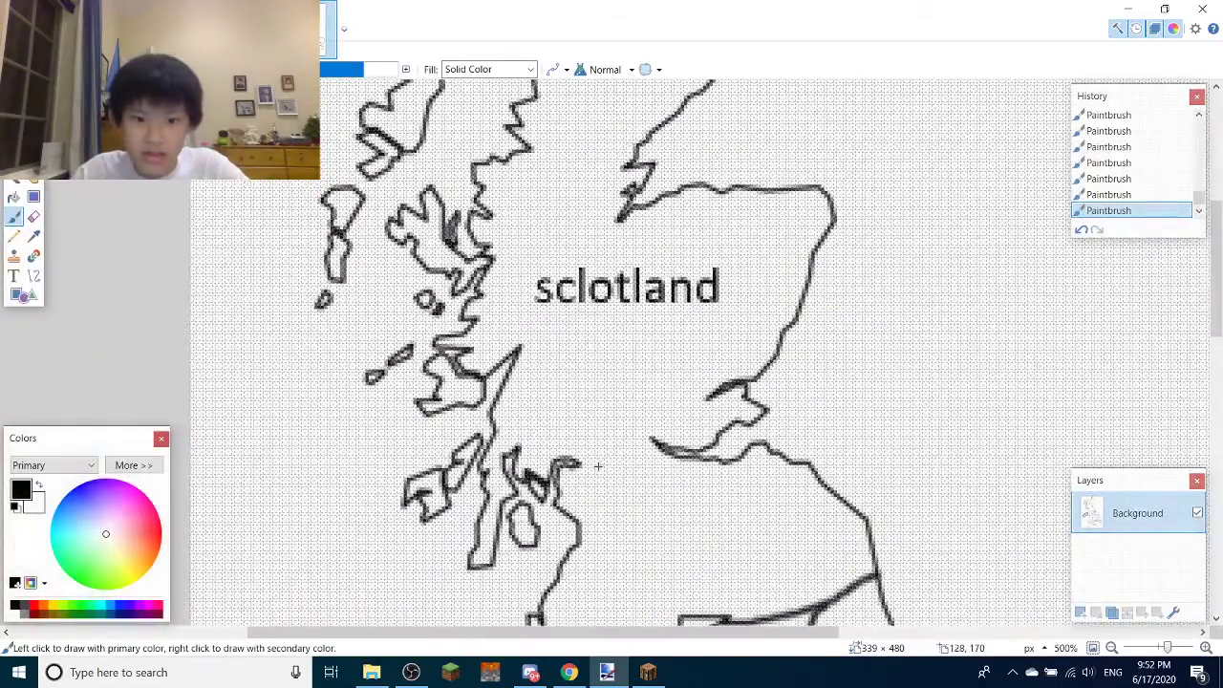
Draw a long narrow inlet loop into Scotland below the sclotland label
drag(625, 461, 713, 402)
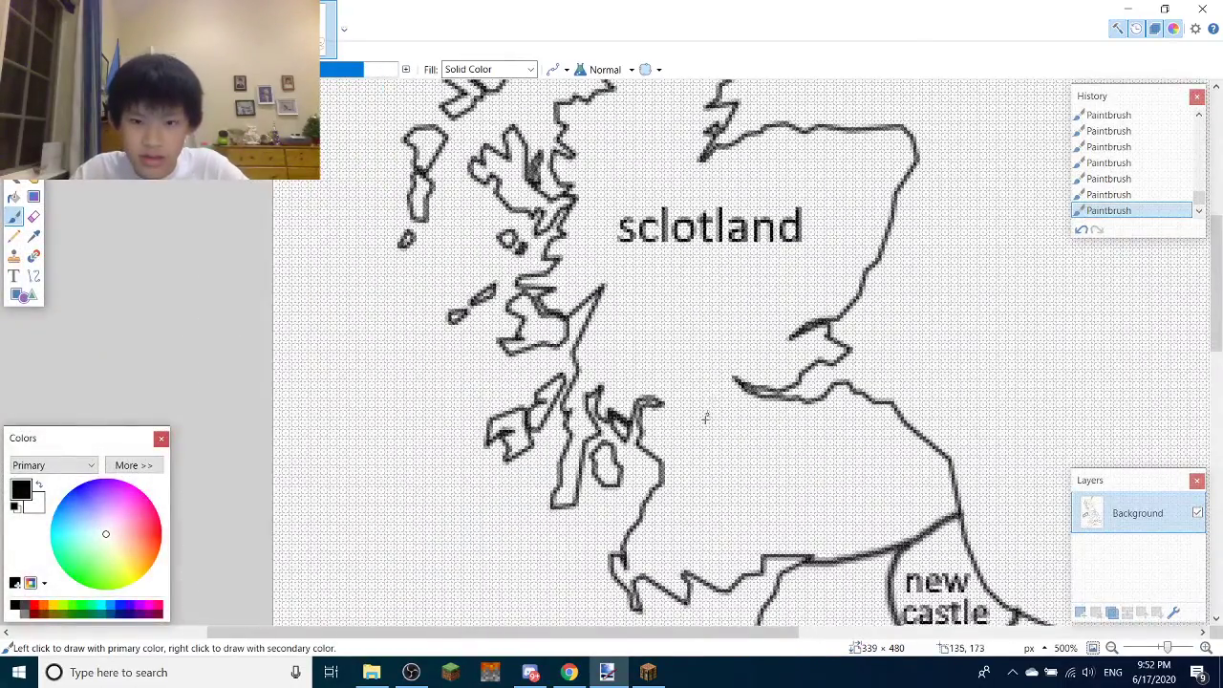
scroll(707, 420, up, 3)
mouse_move(608, 193)
mouse_down()
mouse_move(713, 522)
mouse_move(746, 569)
mouse_move(772, 540)
mouse_move(733, 355)
mouse_move(616, 203)
mouse_up()
scroll(669, 248, down, 4)
Fill the sea around the map and the Scottish inlet with blue
key(f)
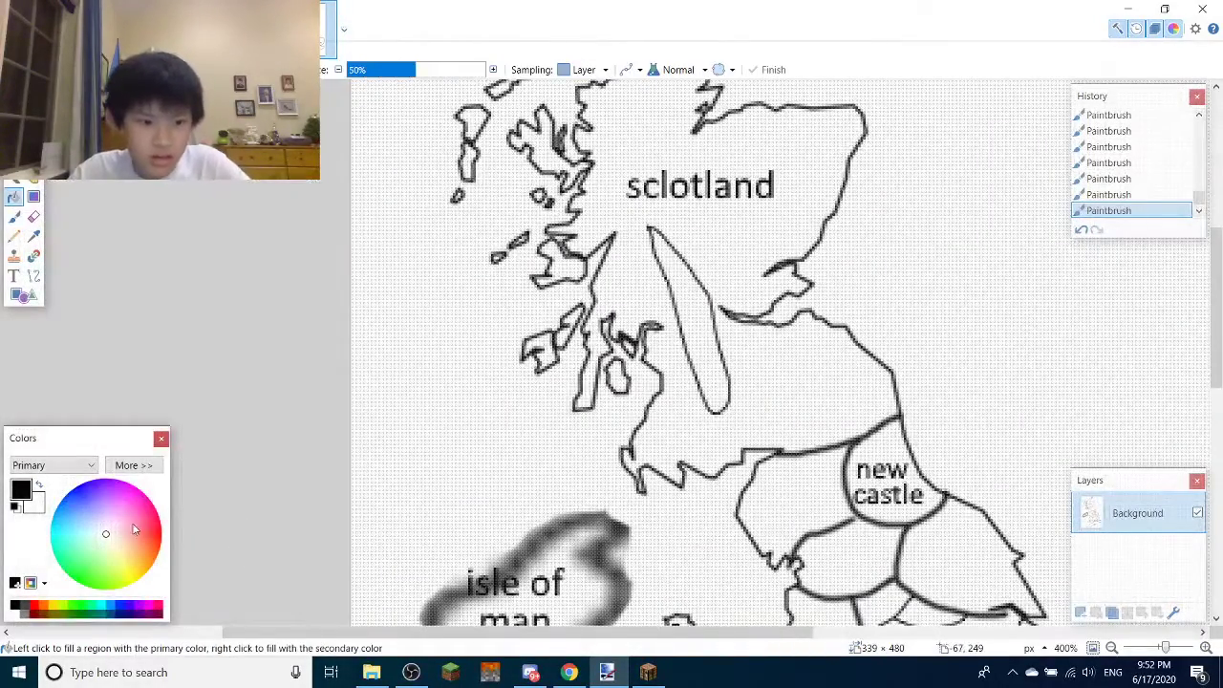
click(356, 380)
click(686, 298)
scroll(687, 339, down, 5)
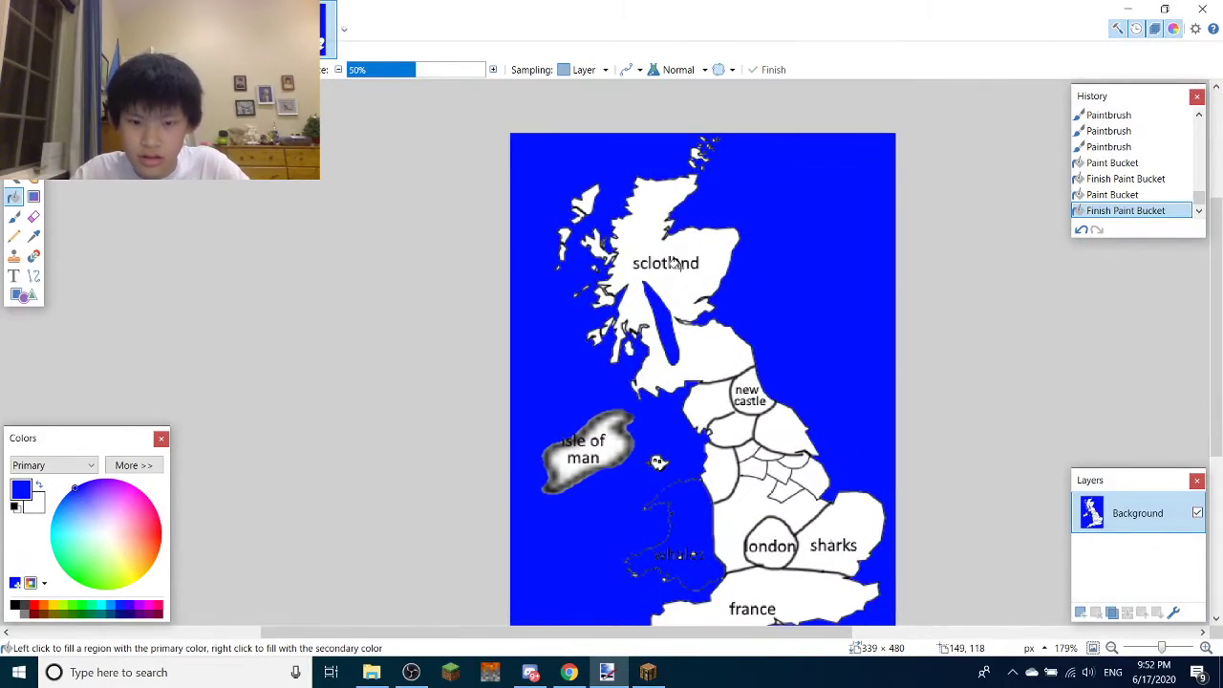
scroll(666, 264, down, 3)
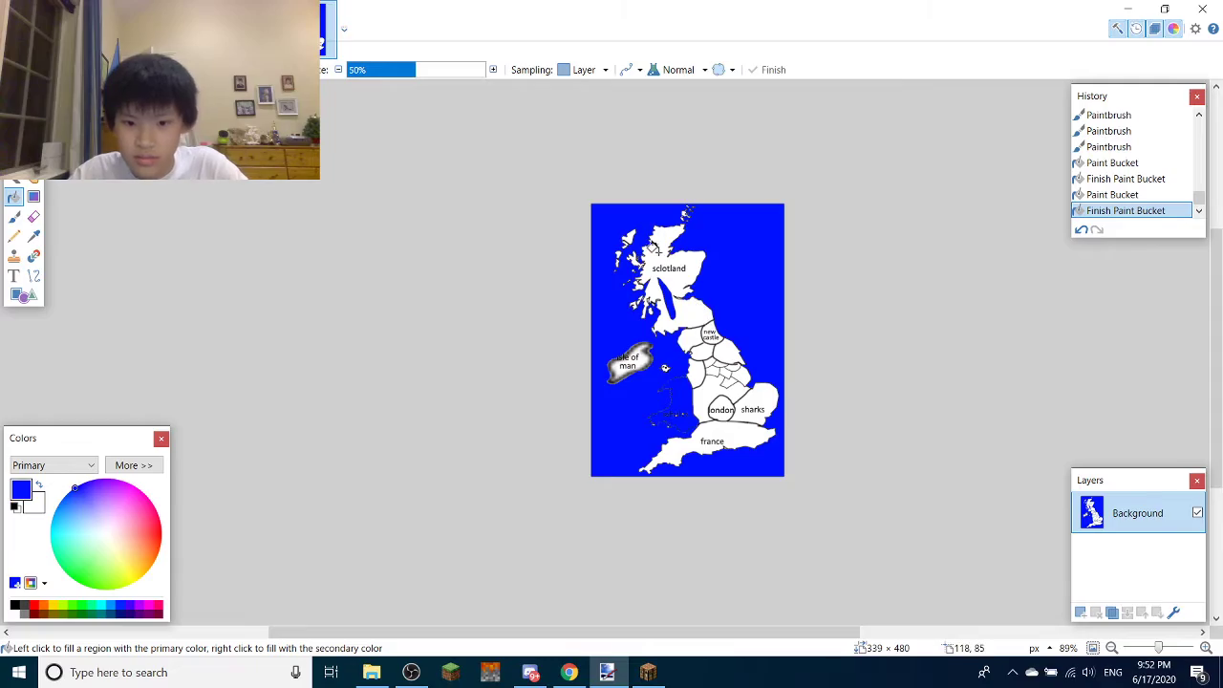
scroll(674, 382, up, 5)
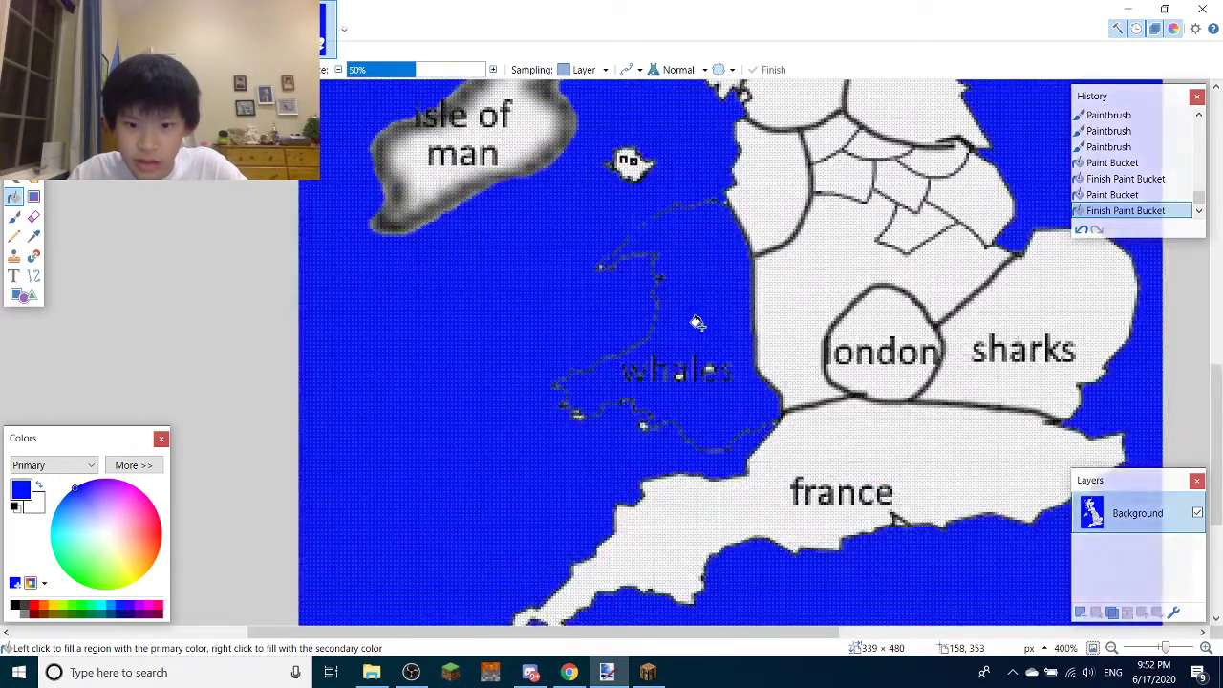
scroll(696, 323, up, 4)
scroll(761, 350, down, 3)
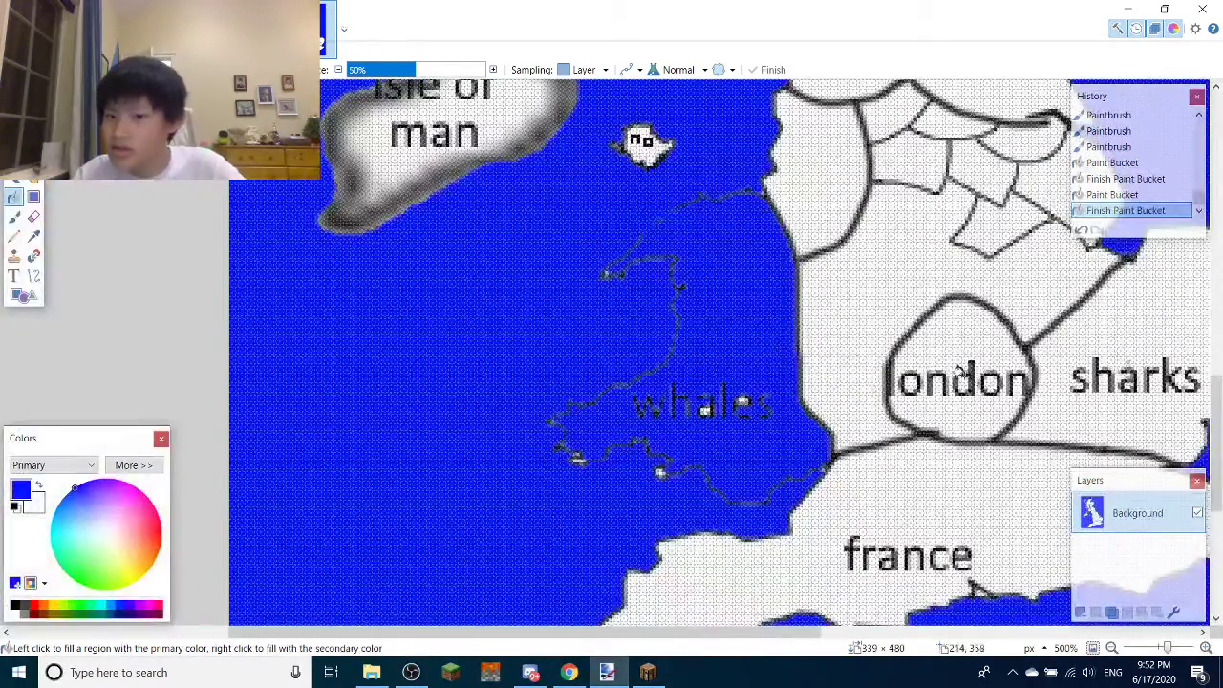
scroll(936, 353, down, 2)
scroll(955, 363, up, 2)
Fill the area around the sharks label blue, then undo that fill
click(1098, 315)
scroll(583, 360, down, 2)
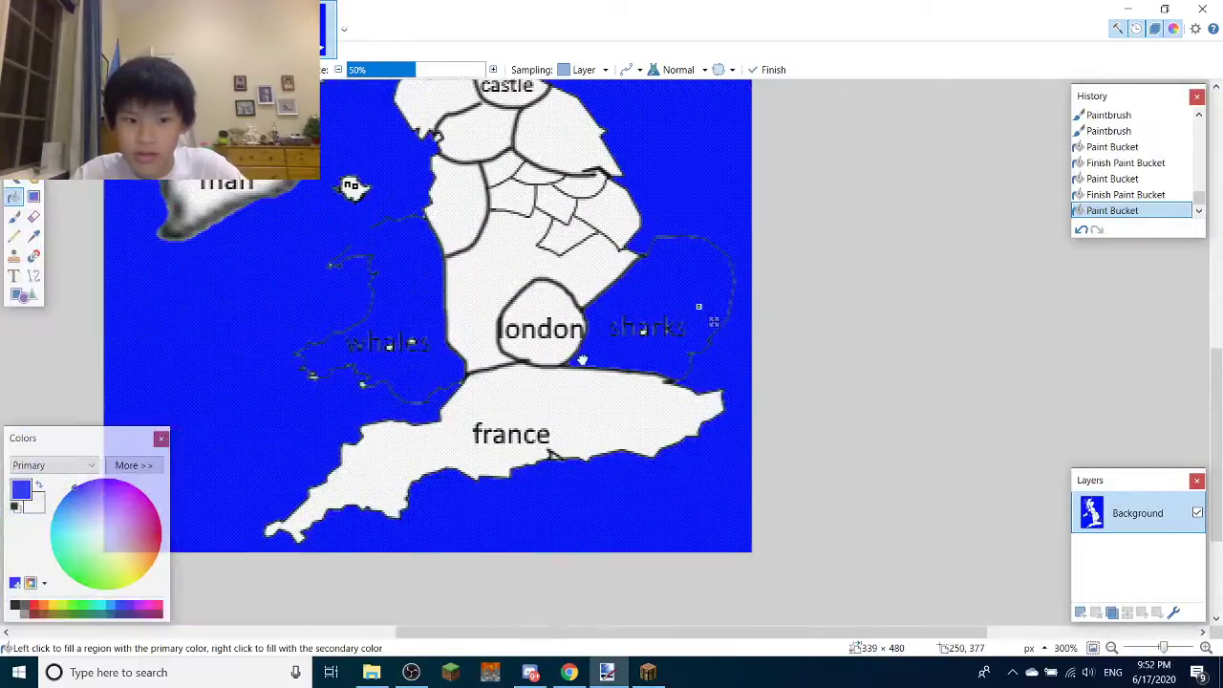
scroll(444, 325, up, 5)
scroll(420, 378, down, 3)
drag(1057, 268, 731, 330)
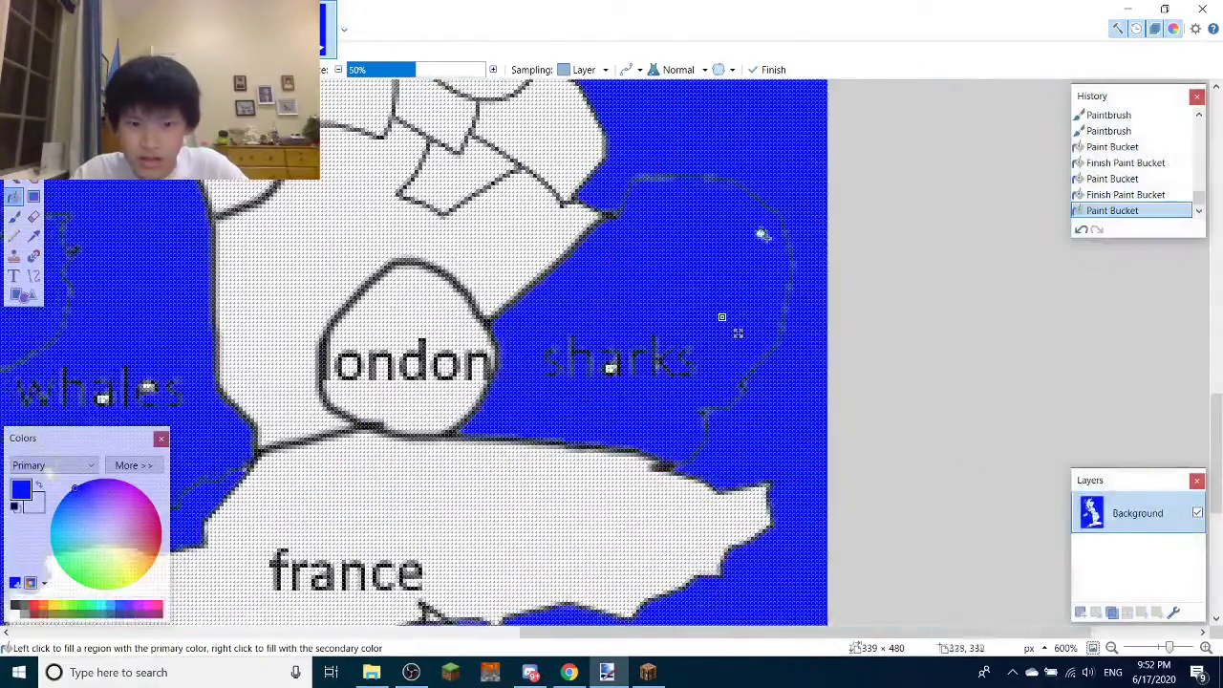
scroll(686, 310, down, 2)
scroll(608, 307, down, 4)
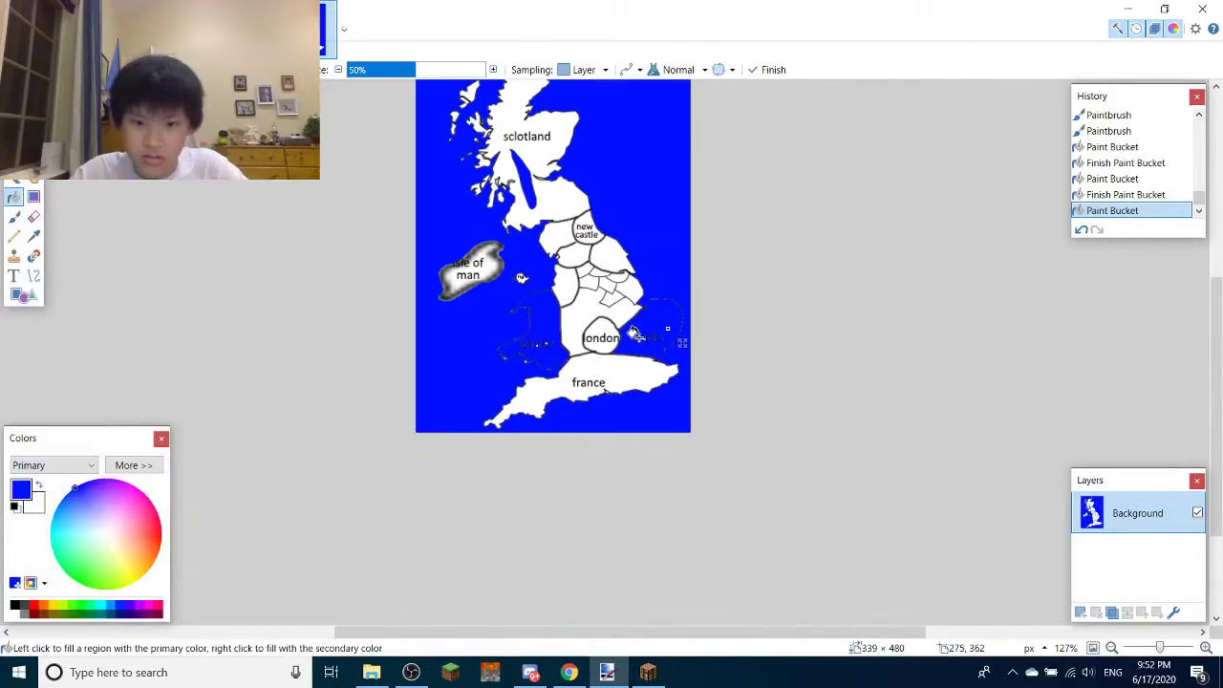
key(ctrl+z)
scroll(573, 315, up, 8)
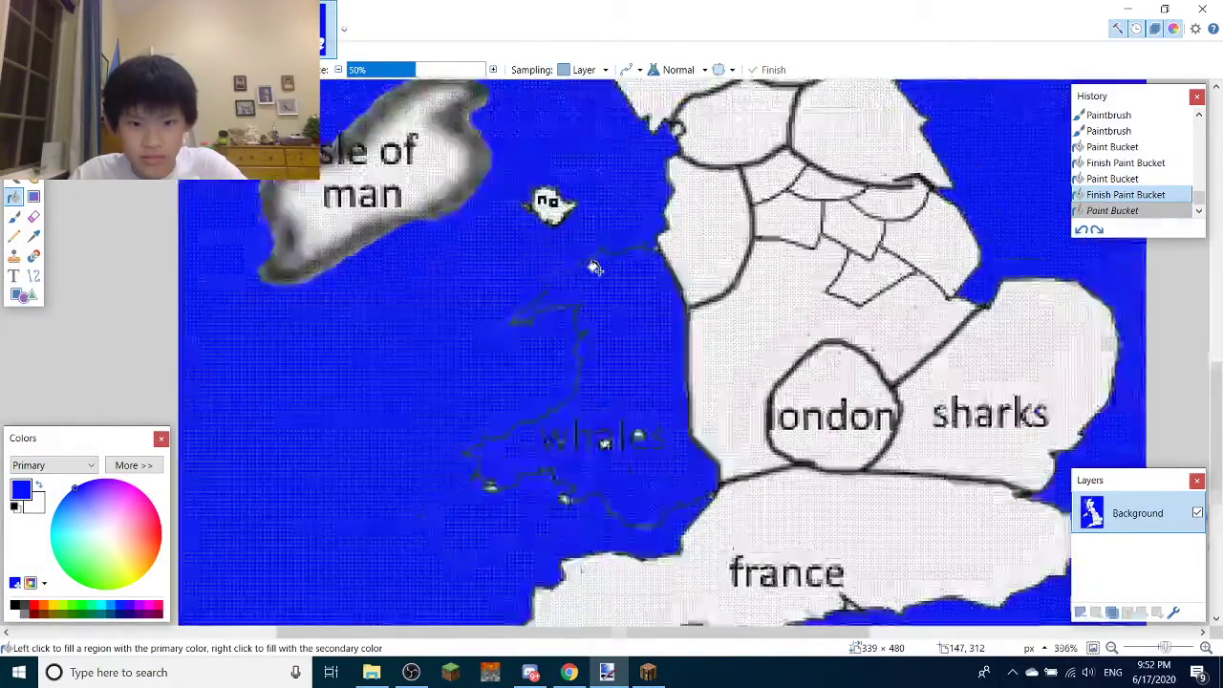
scroll(657, 237, up, 1)
Extend the faint diagonal coastline with a black brush stroke, undoing an accidental white fill
key(b)
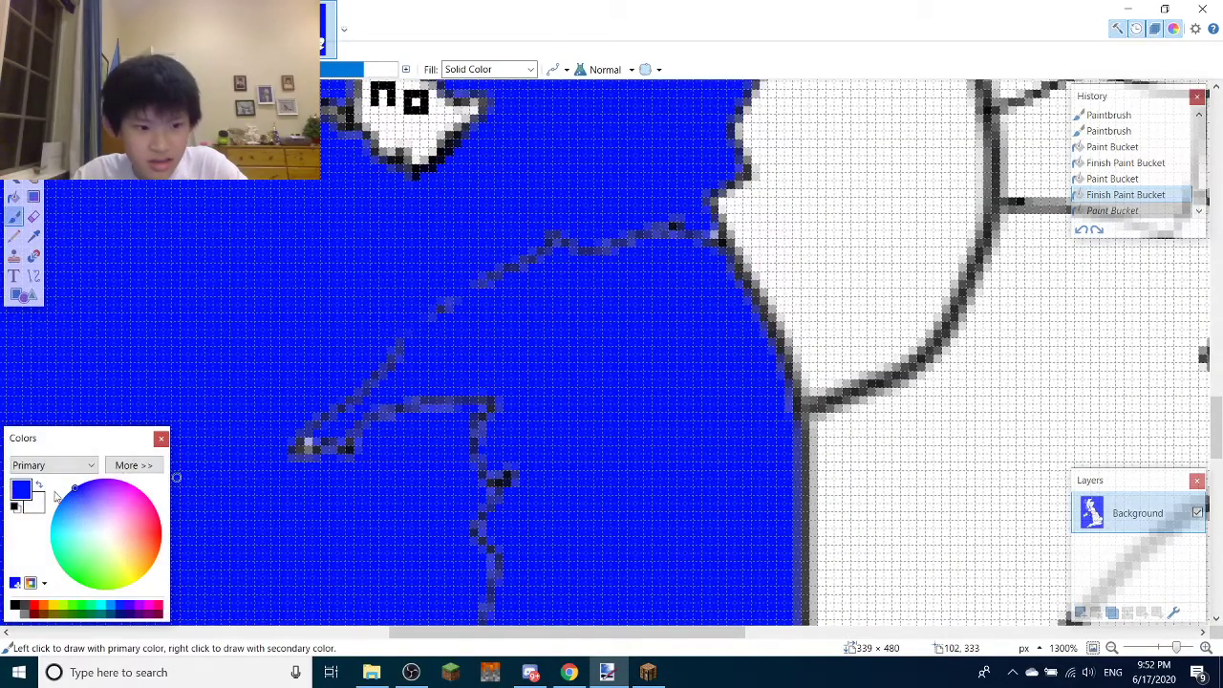
click(15, 506)
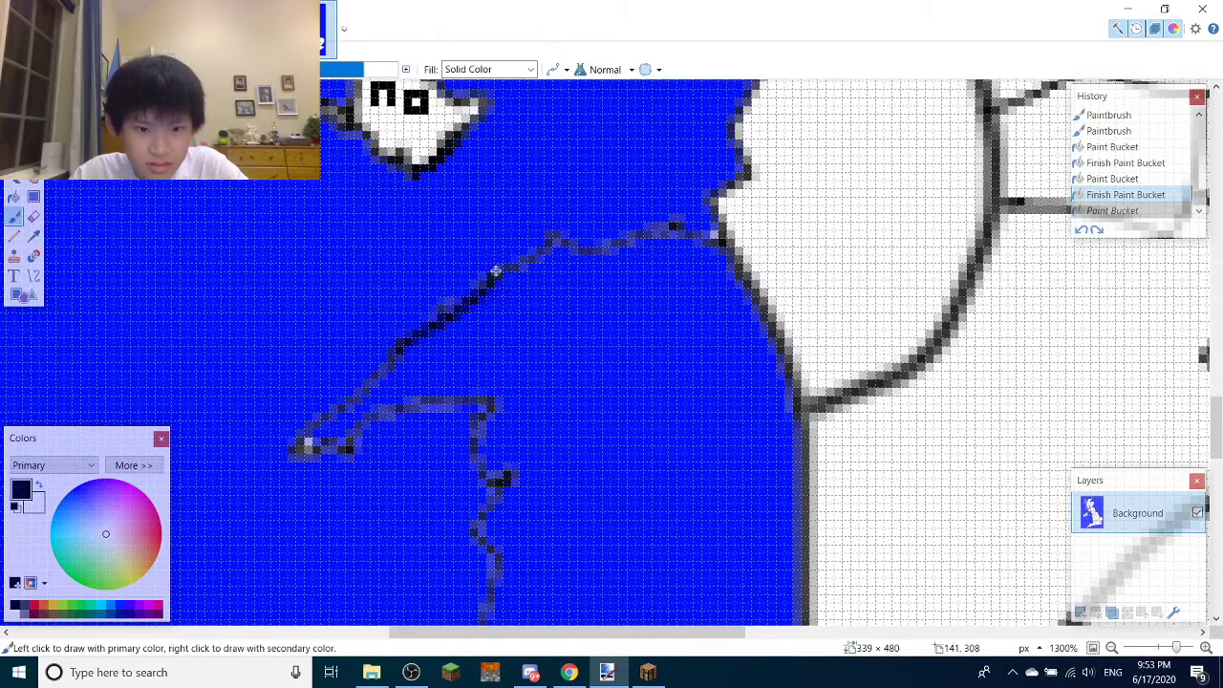
drag(487, 306, 493, 275)
key(k)
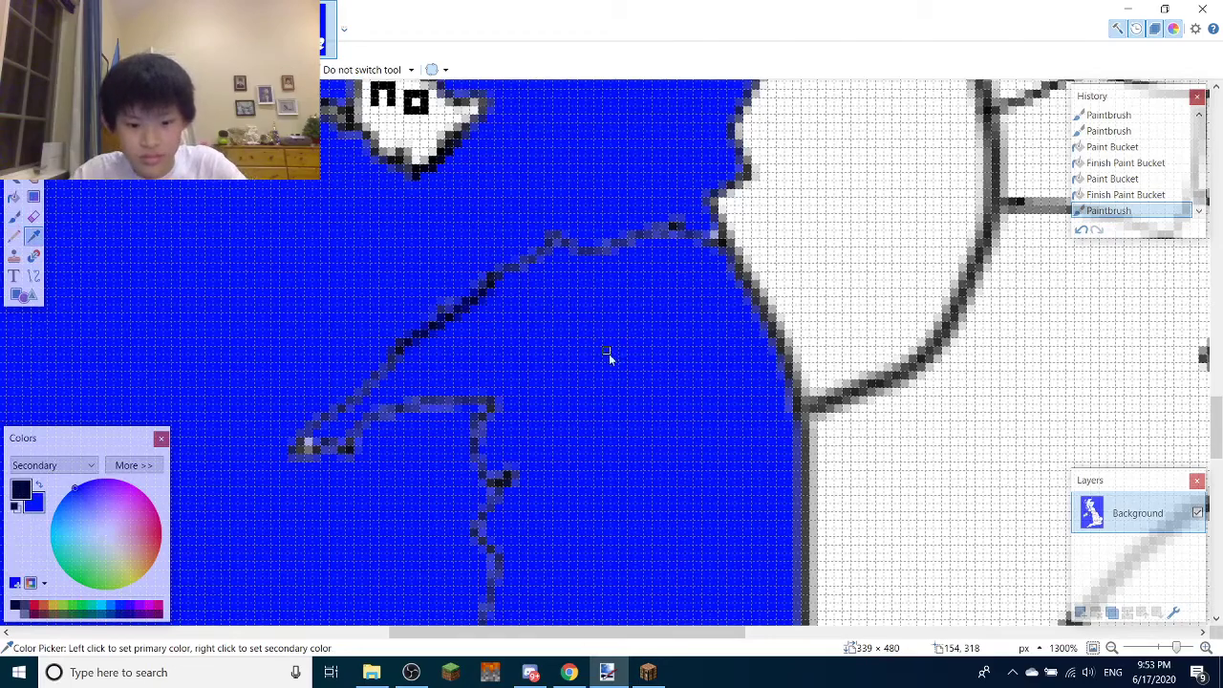
key(b)
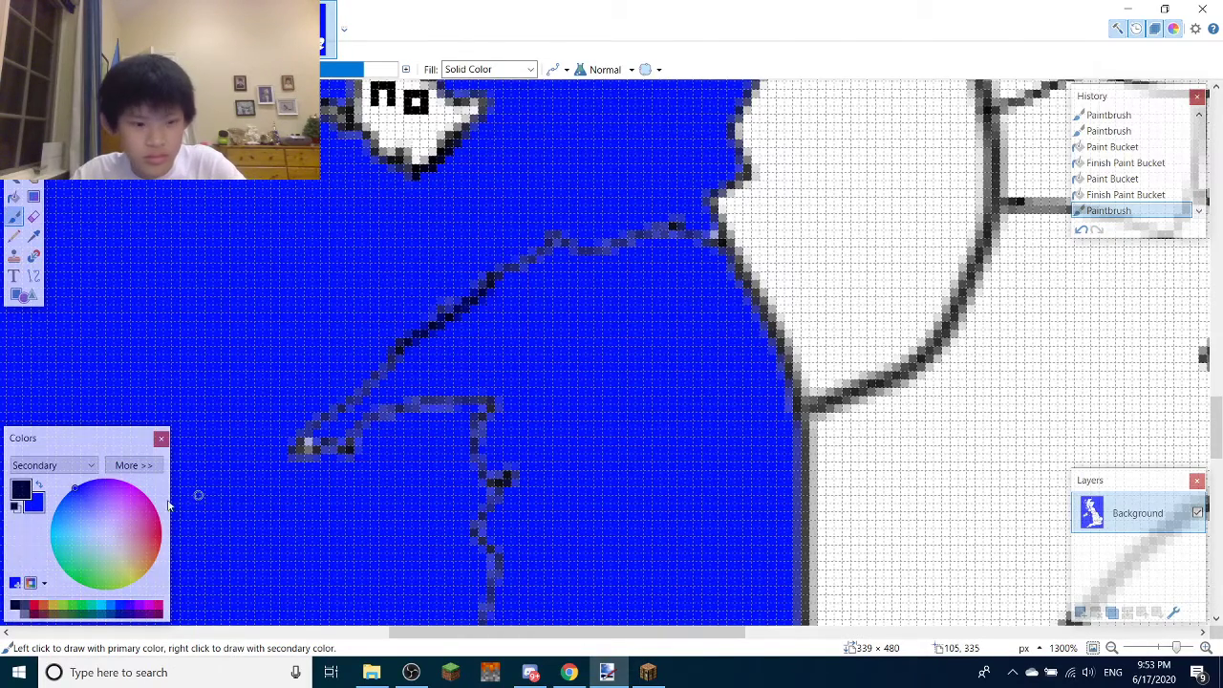
key(f)
right_click(450, 467)
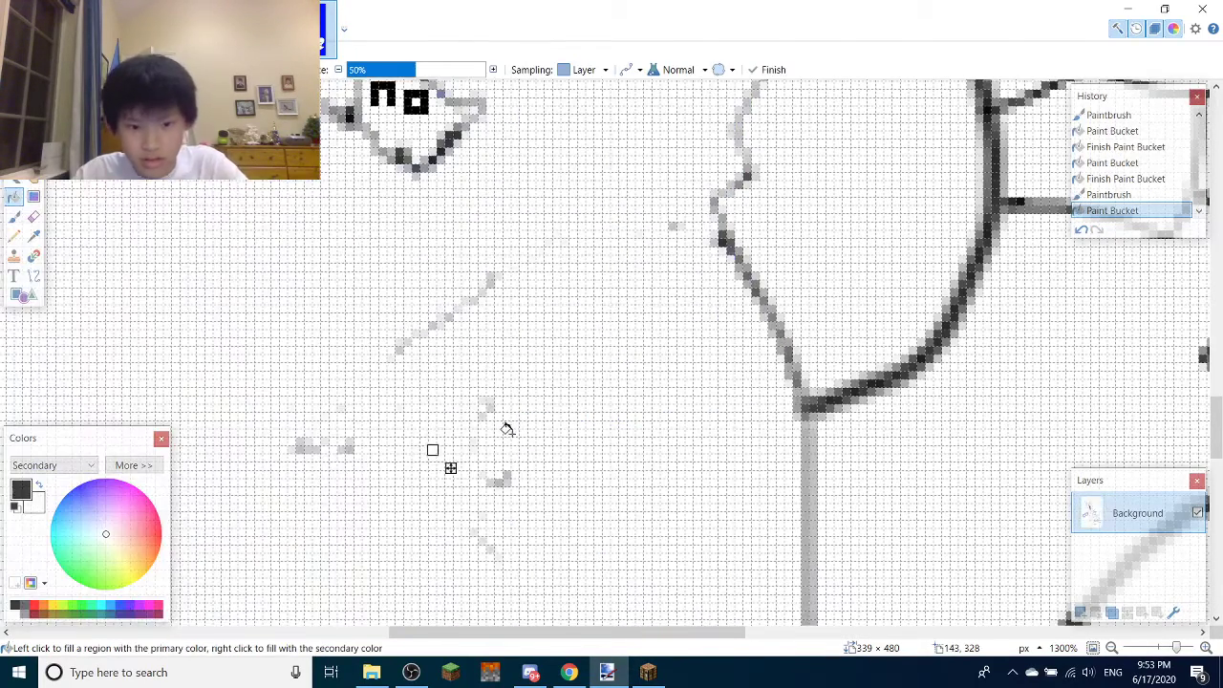
scroll(655, 382, down, 4)
key(ctrl+z)
scroll(648, 382, down, 6)
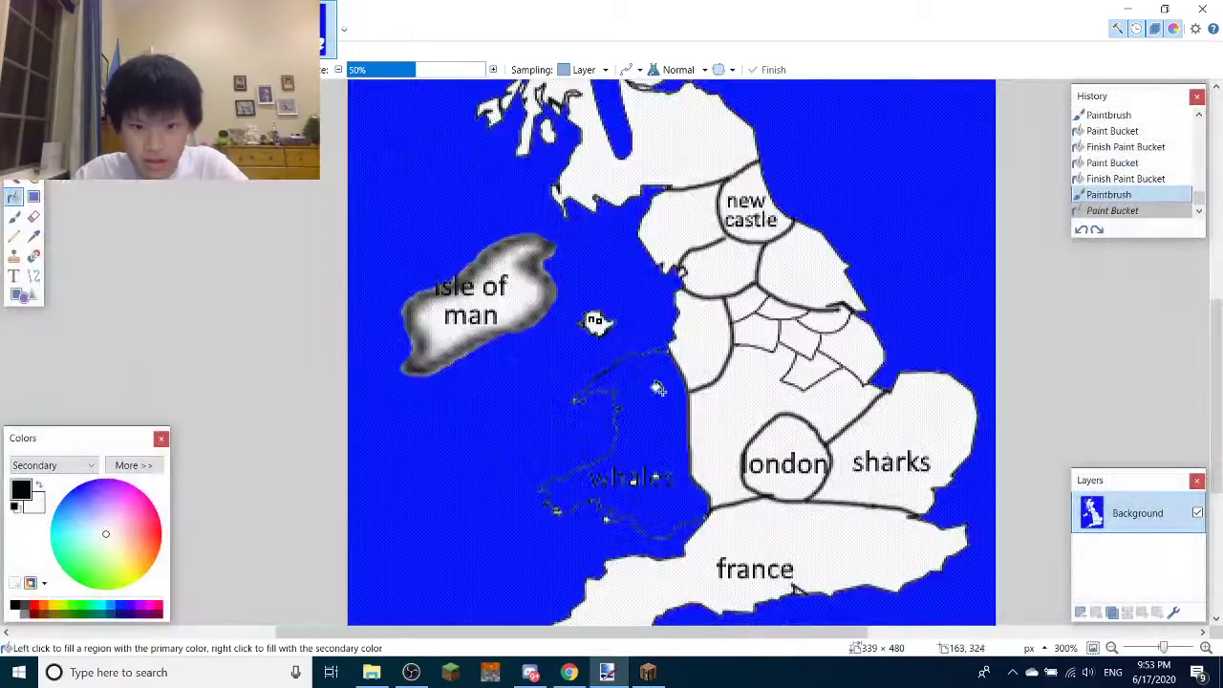
scroll(482, 327, up, 1)
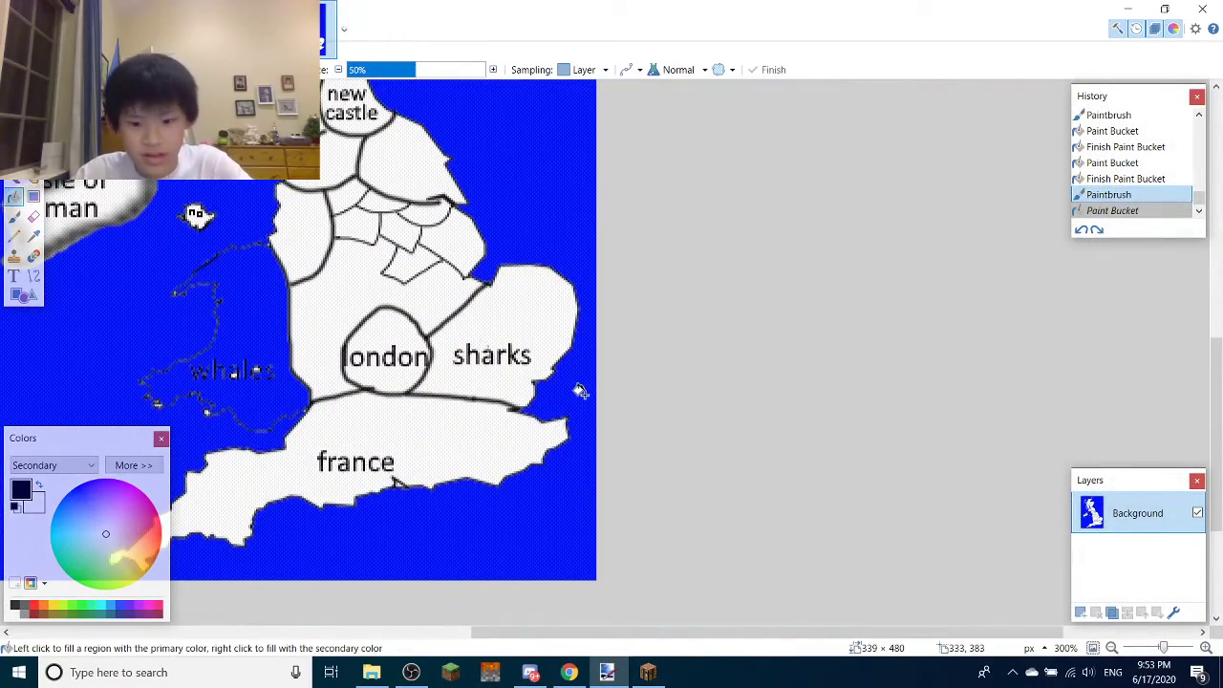
Add a small brush mark on the map, then fill the sharks area blue
key(k)
key(b)
click(526, 314)
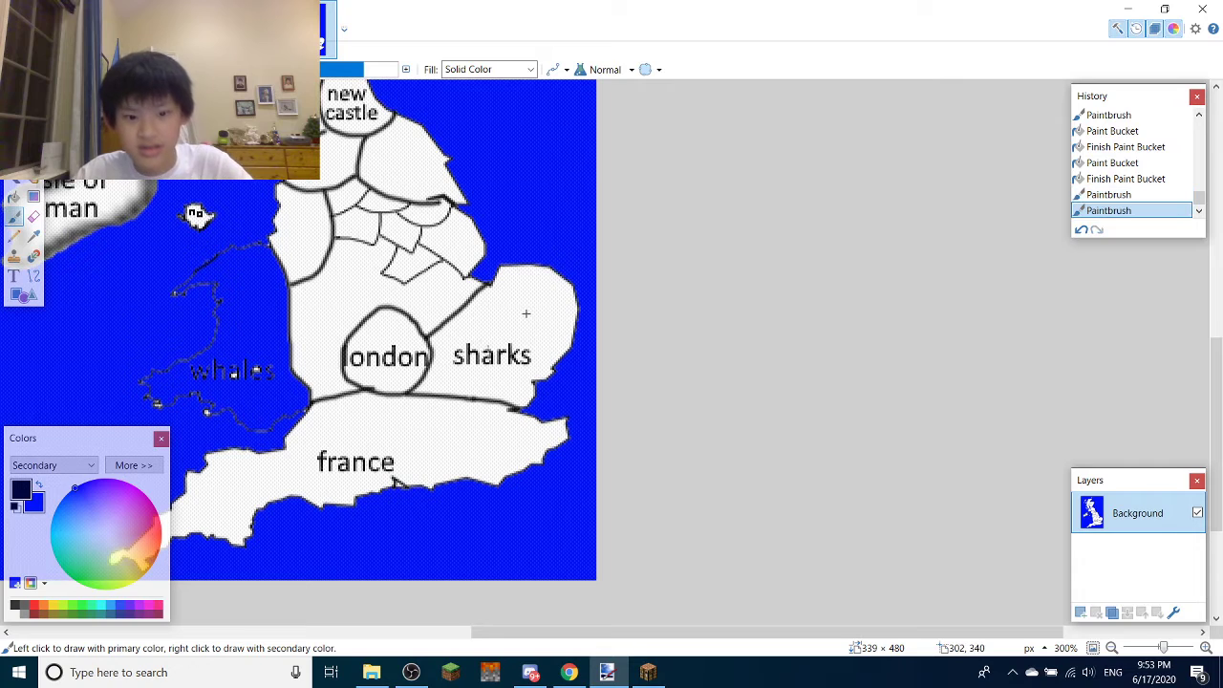
key(f)
click(544, 318)
scroll(544, 320, down, 3)
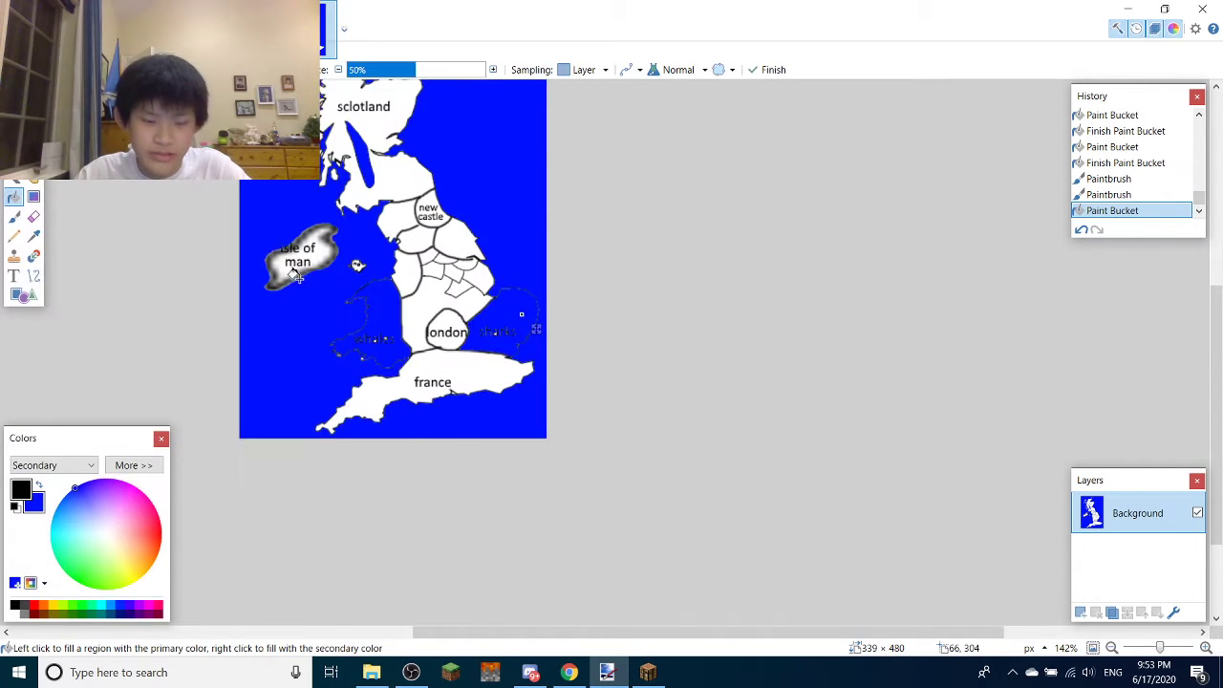
drag(296, 277, 435, 328)
scroll(434, 328, down, 1)
scroll(449, 335, up, 4)
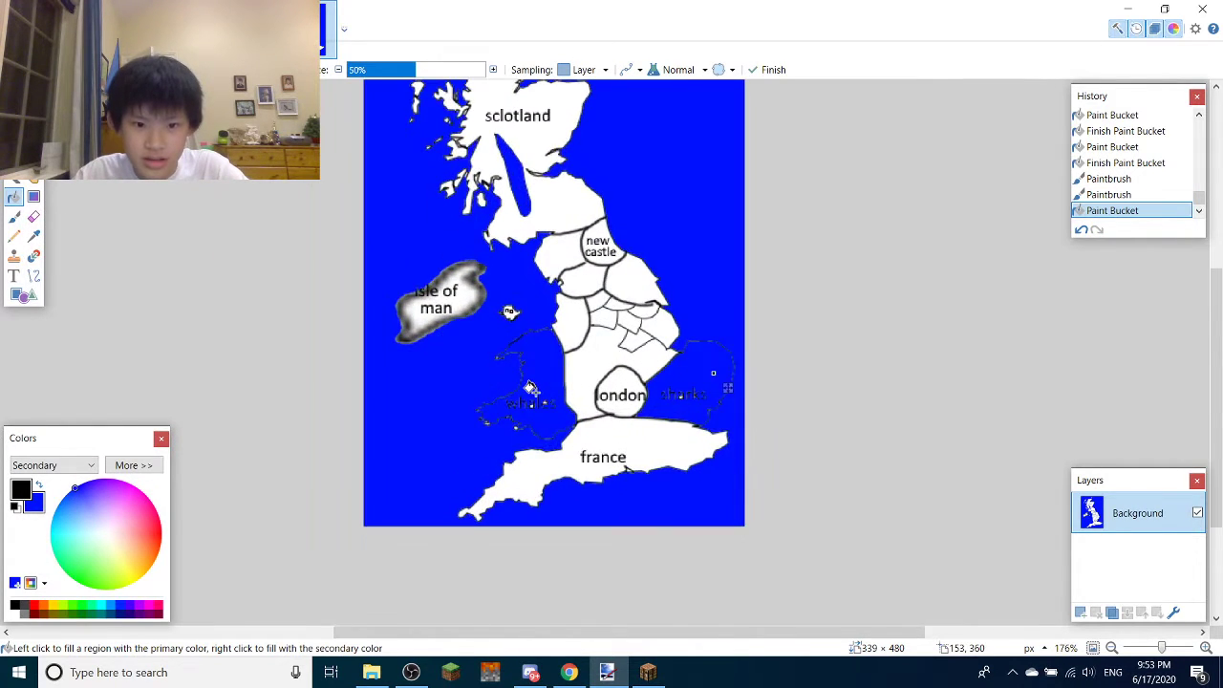
scroll(525, 392, up, 3)
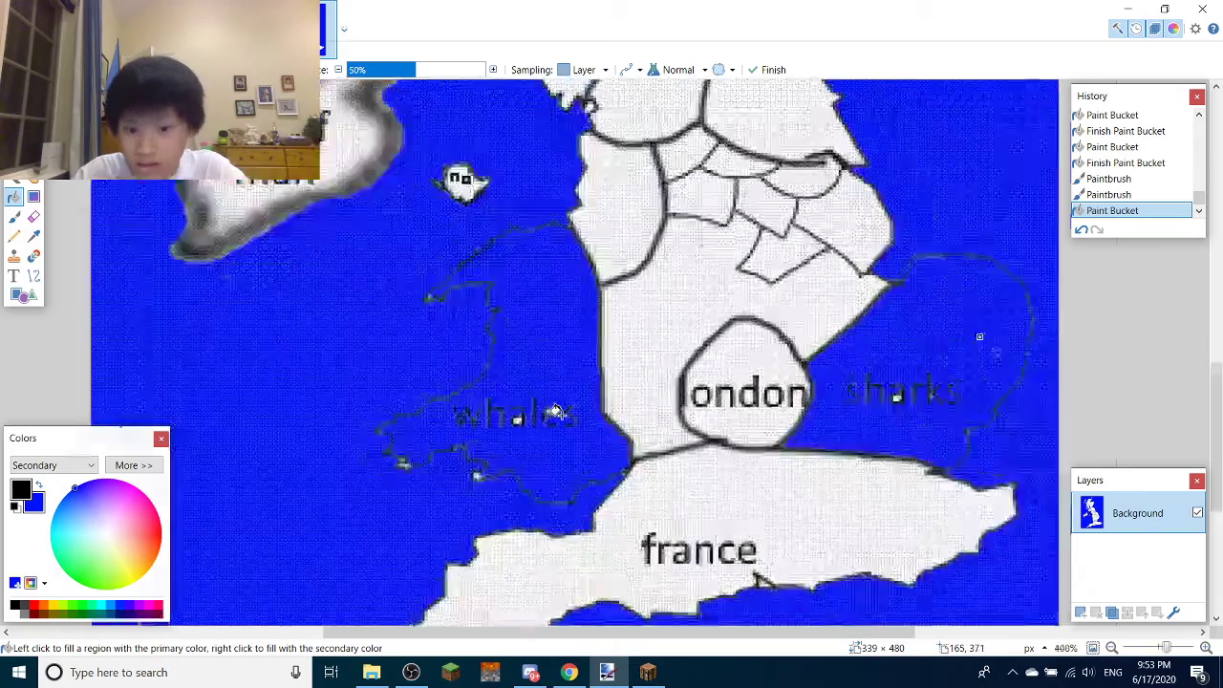
key(b)
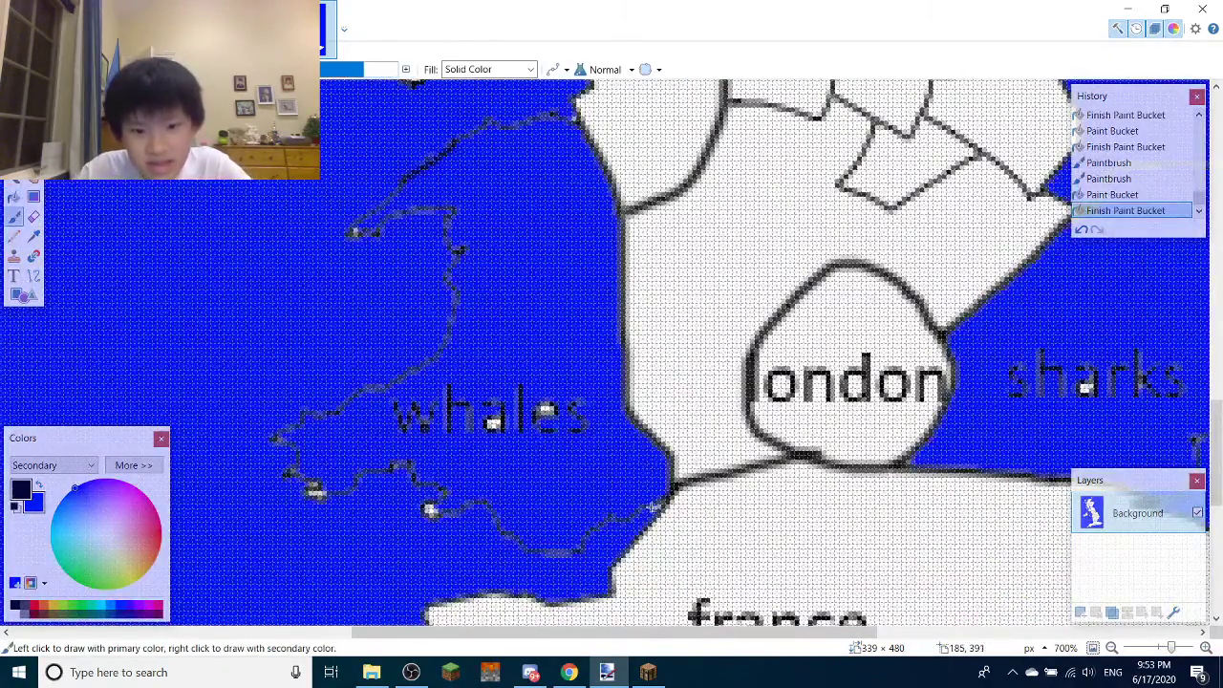
scroll(378, 420, down, 3)
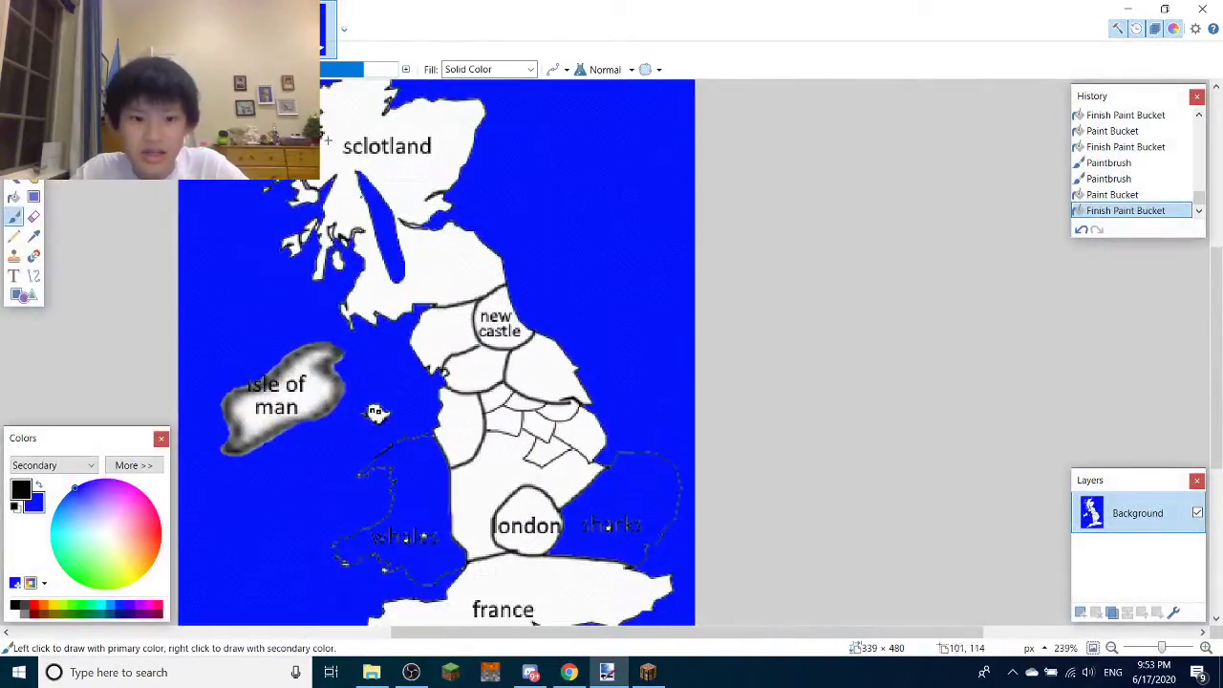
scroll(377, 420, down, 2)
scroll(378, 421, up, 4)
scroll(464, 300, up, 3)
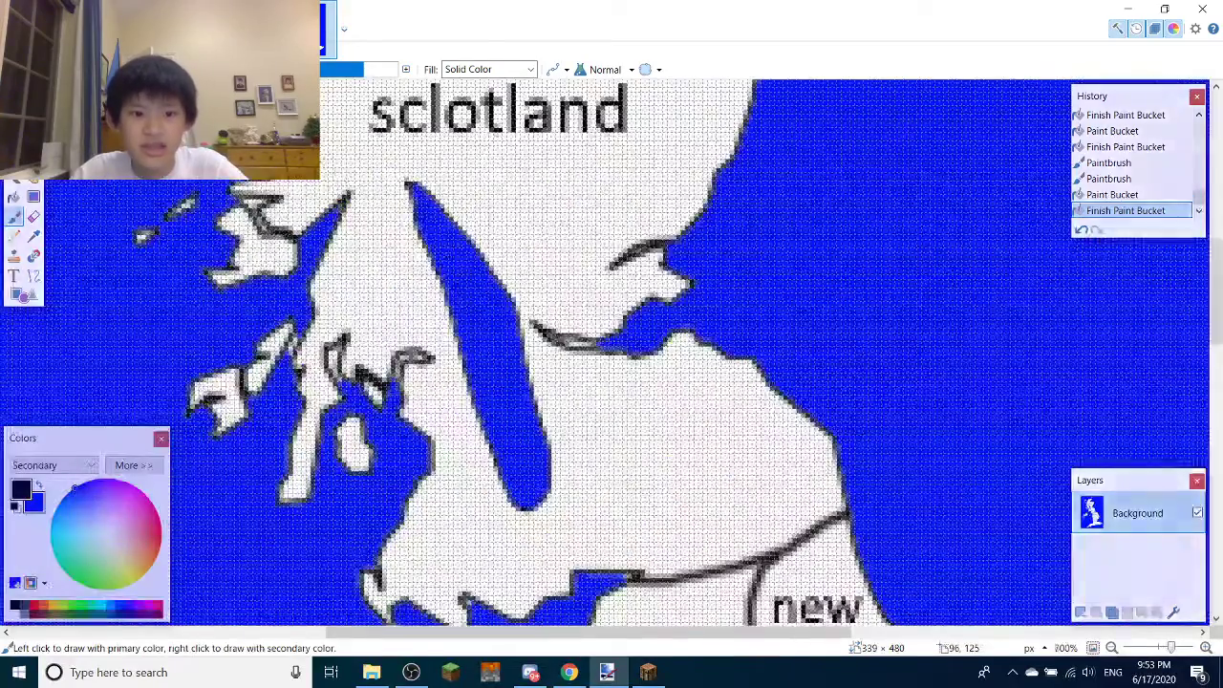
scroll(499, 328, up, 2)
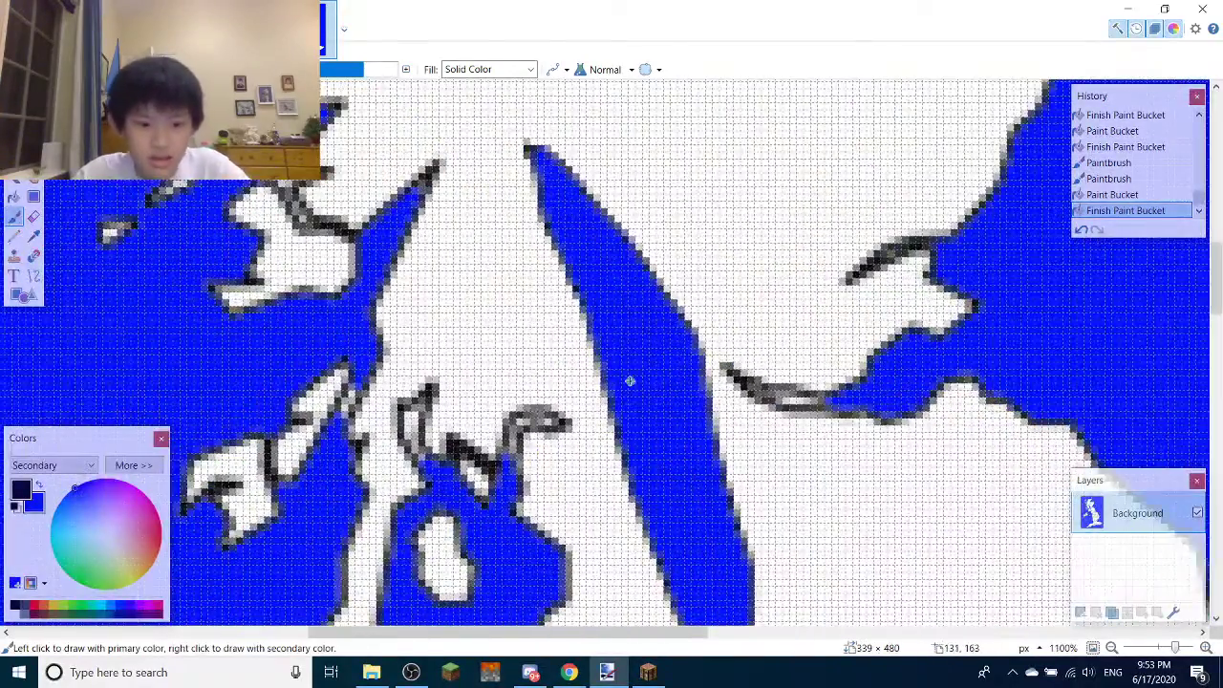
Type a 'loch ness' text label in the sea beside Scotland
key(t)
scroll(506, 251, down, 4)
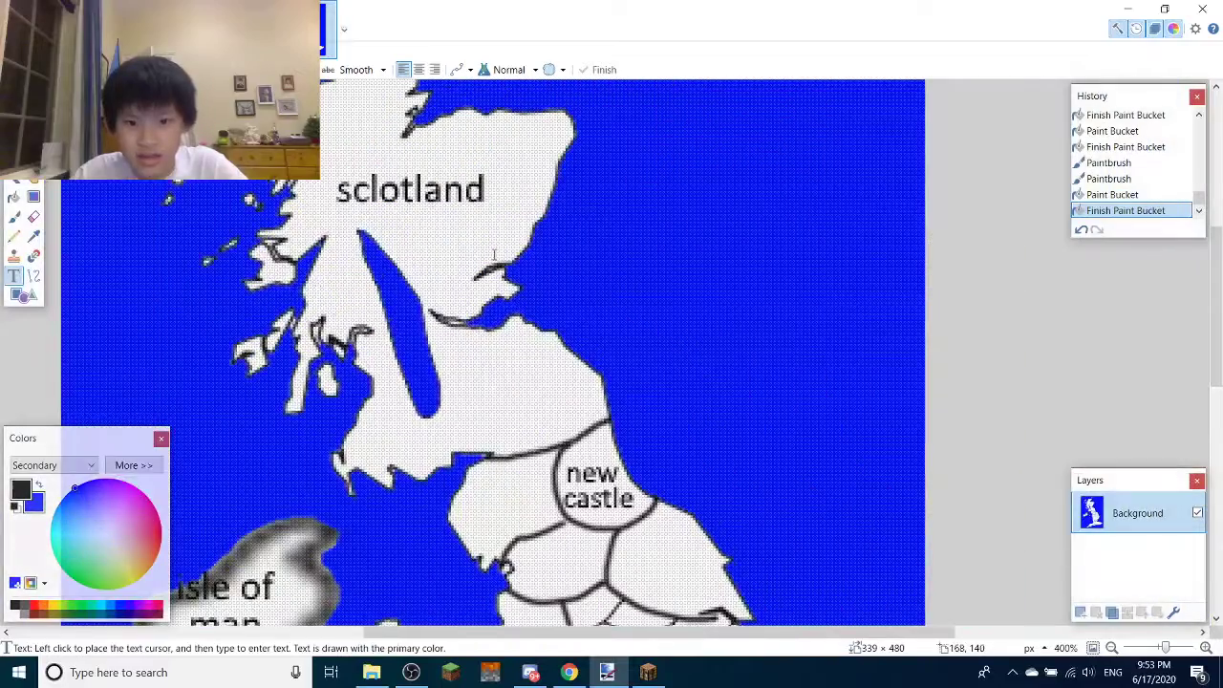
click(603, 242)
text(loc)
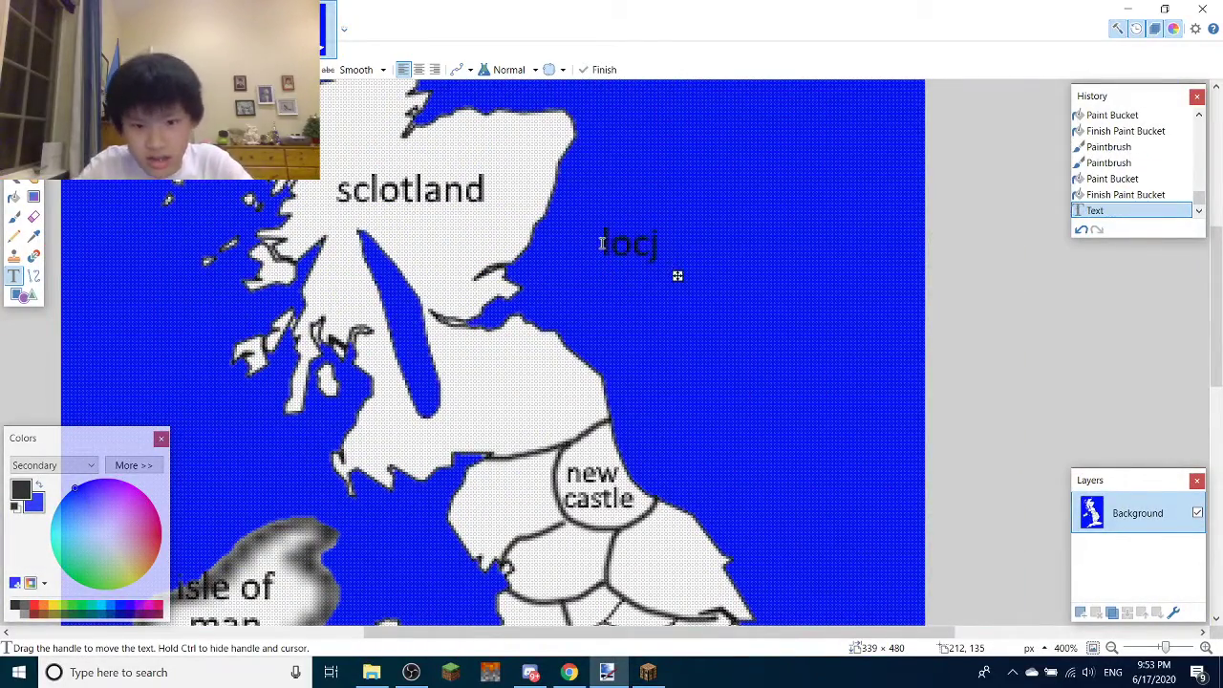
text(h ness)
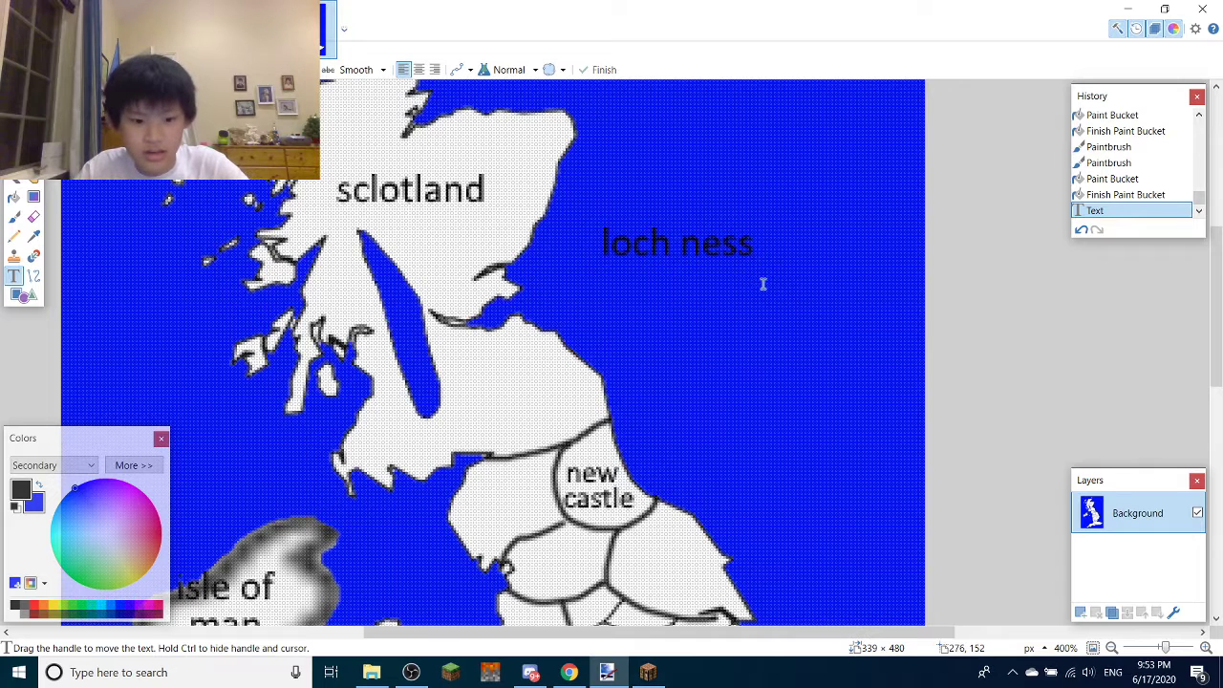
text(s)
Select the loch ness label, narrow it, move it onto the loch and tilt it diagonally
drag(582, 222, 668, 224)
click(600, 212)
drag(589, 216, 696, 360)
drag(702, 230, 688, 235)
mouse_move(695, 289)
mouse_down()
mouse_move(426, 360)
mouse_move(464, 395)
mouse_up()
key(ctrl+d)
key(f)
Fill the label's box blue and outline its top and right edges
click(698, 215)
key(ctrl+b)
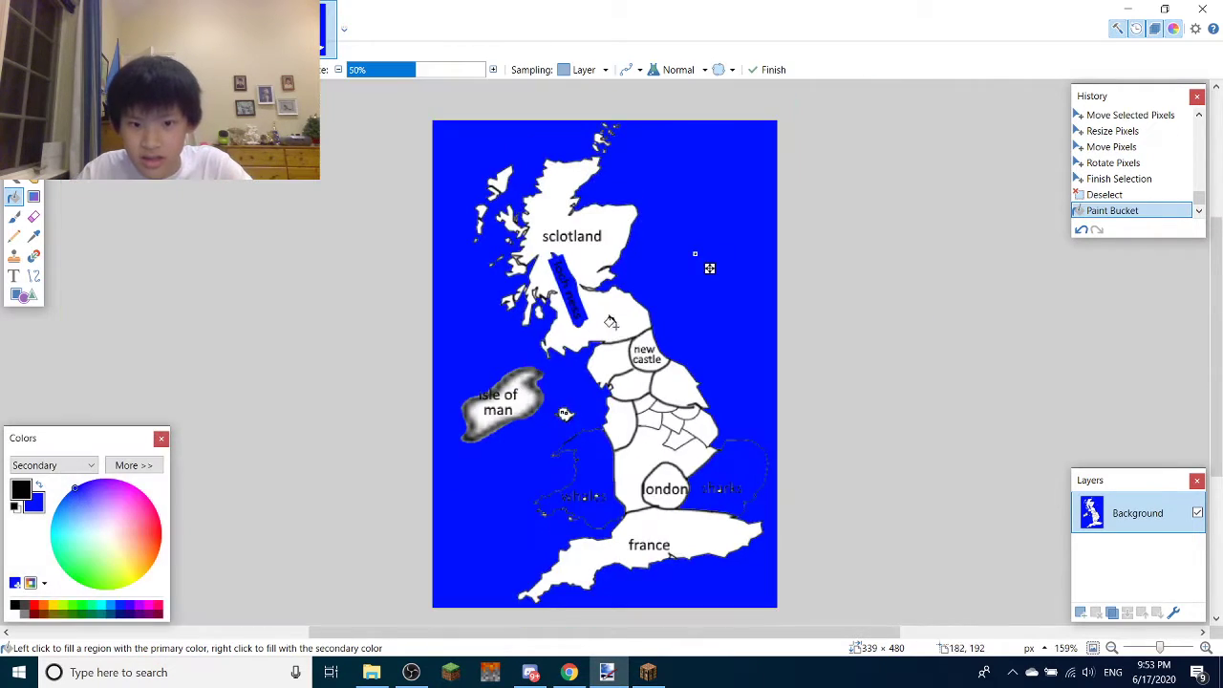
scroll(514, 218, down, 1)
scroll(514, 218, up, 5)
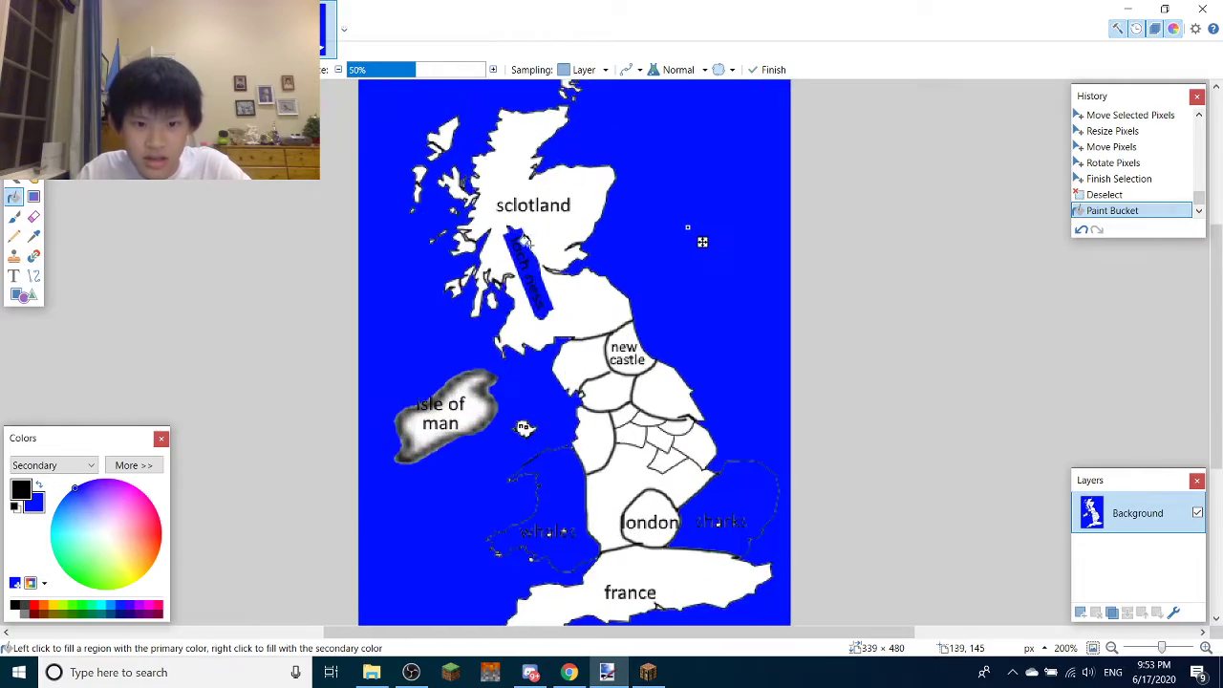
key(b)
scroll(509, 246, up, 3)
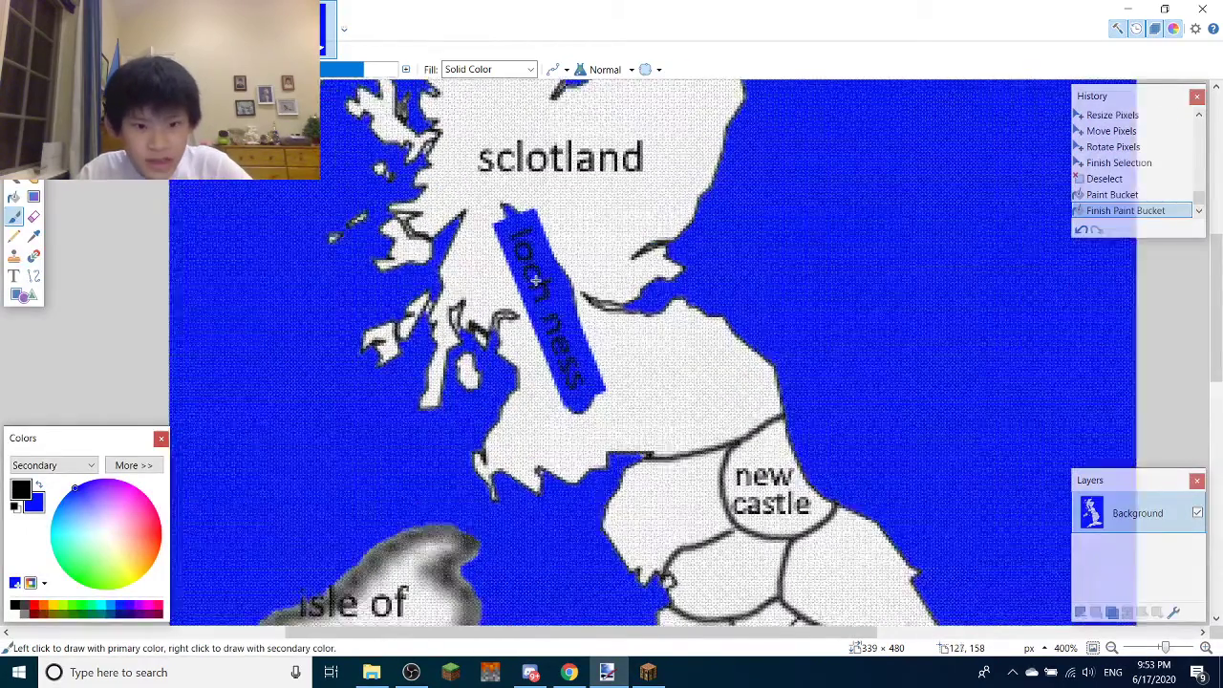
drag(483, 164, 483, 177)
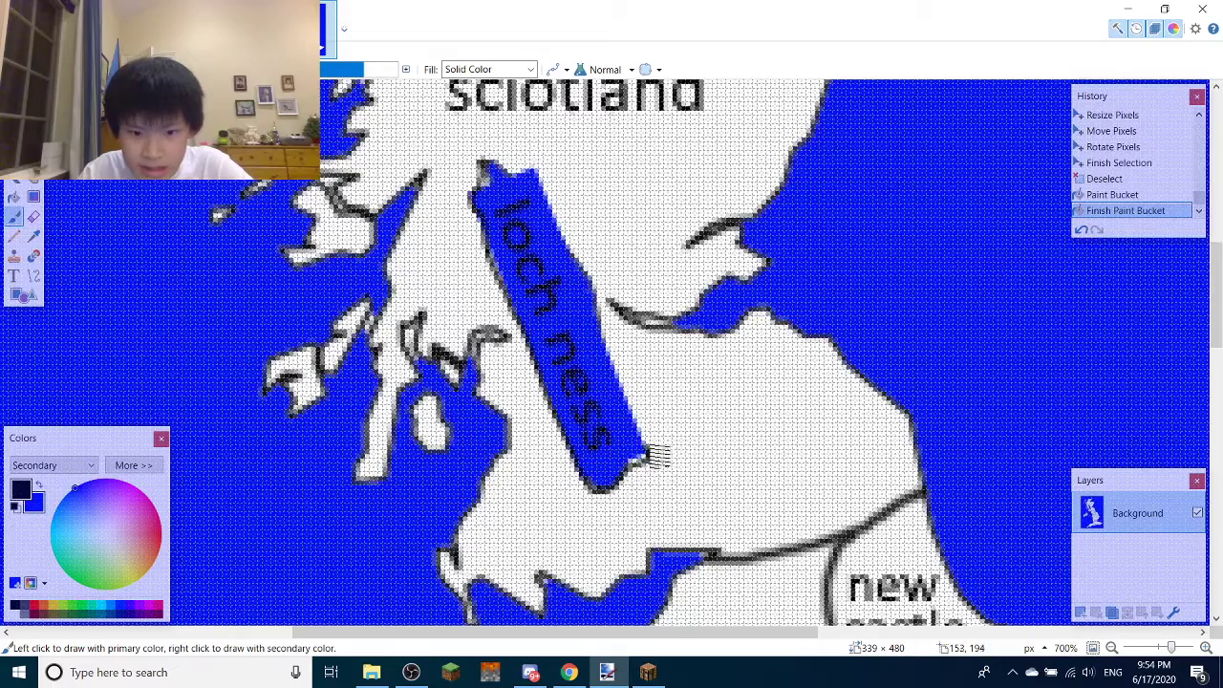
drag(653, 453, 615, 344)
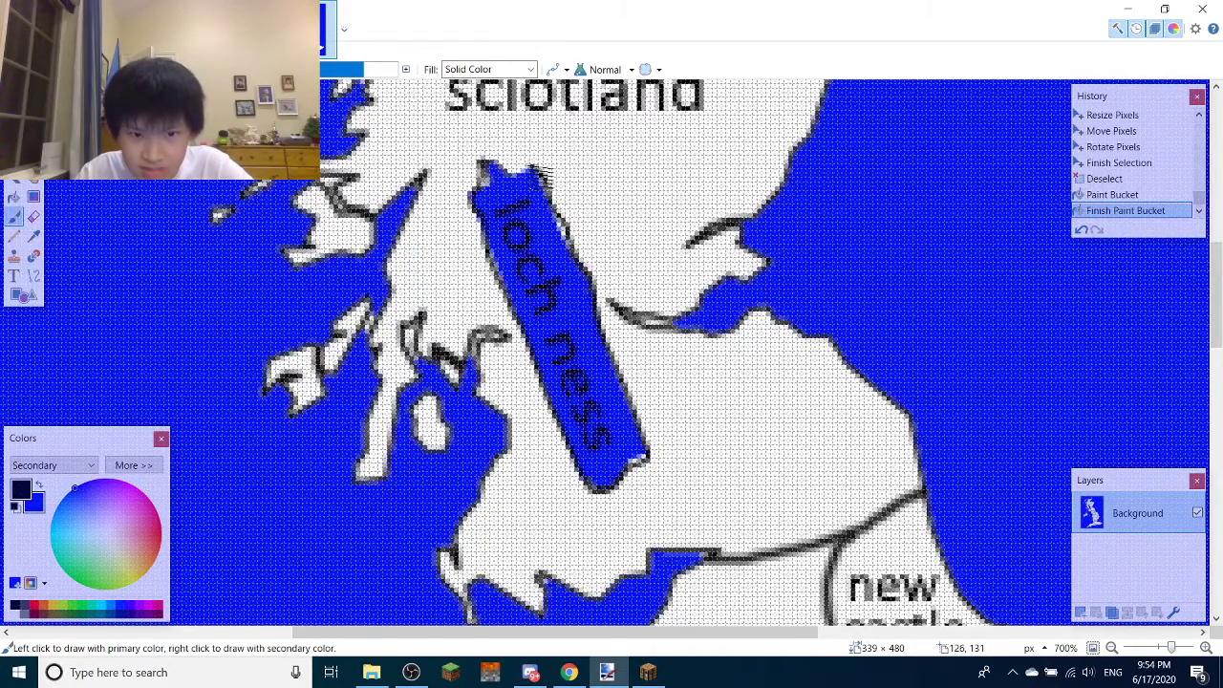
Finish outlining the loch ness box and zoom into central England
drag(488, 179, 483, 172)
ctrl+scroll(516, 177, down, 4)
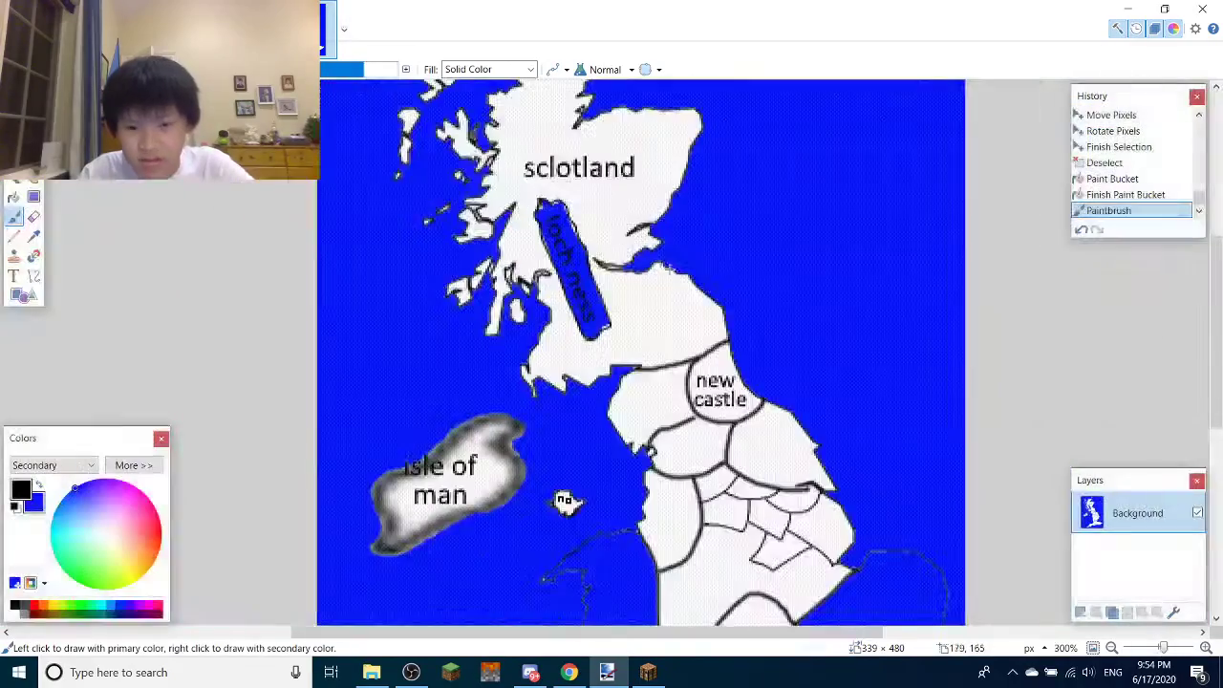
scroll(554, 175, down, 2)
scroll(554, 175, right, 2)
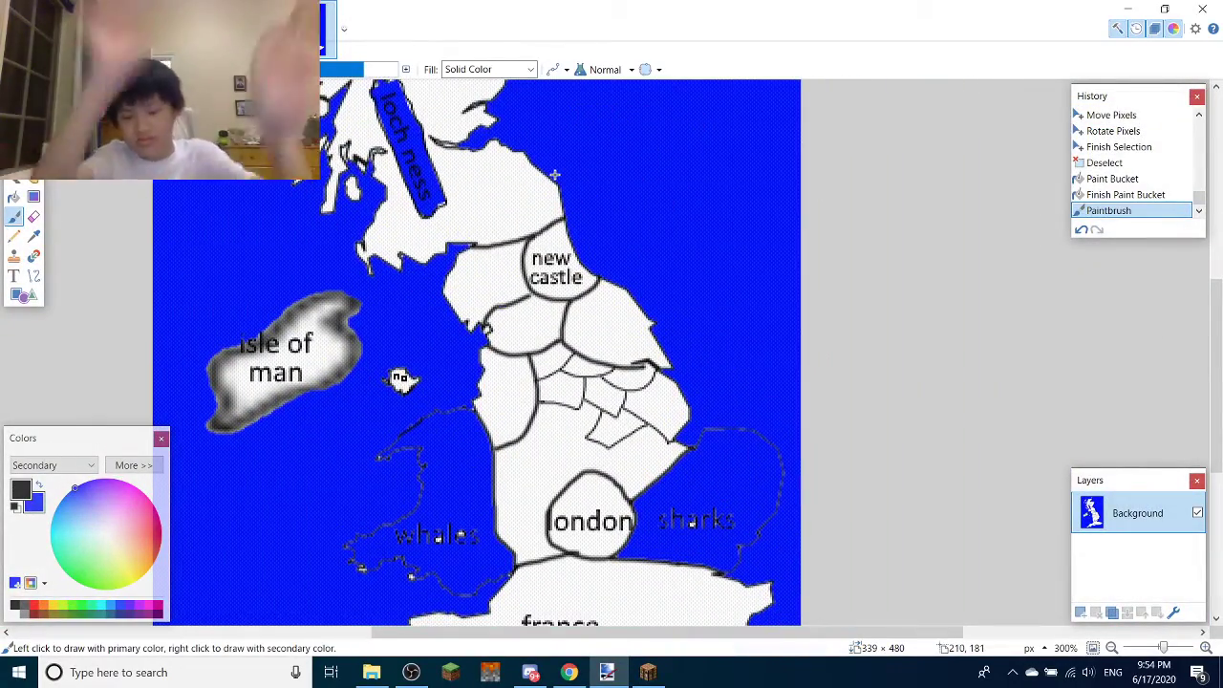
ctrl+scroll(554, 175, down, 1)
ctrl+scroll(554, 175, down, 3)
scroll(618, 260, up, 3)
ctrl+scroll(666, 417, down, 1)
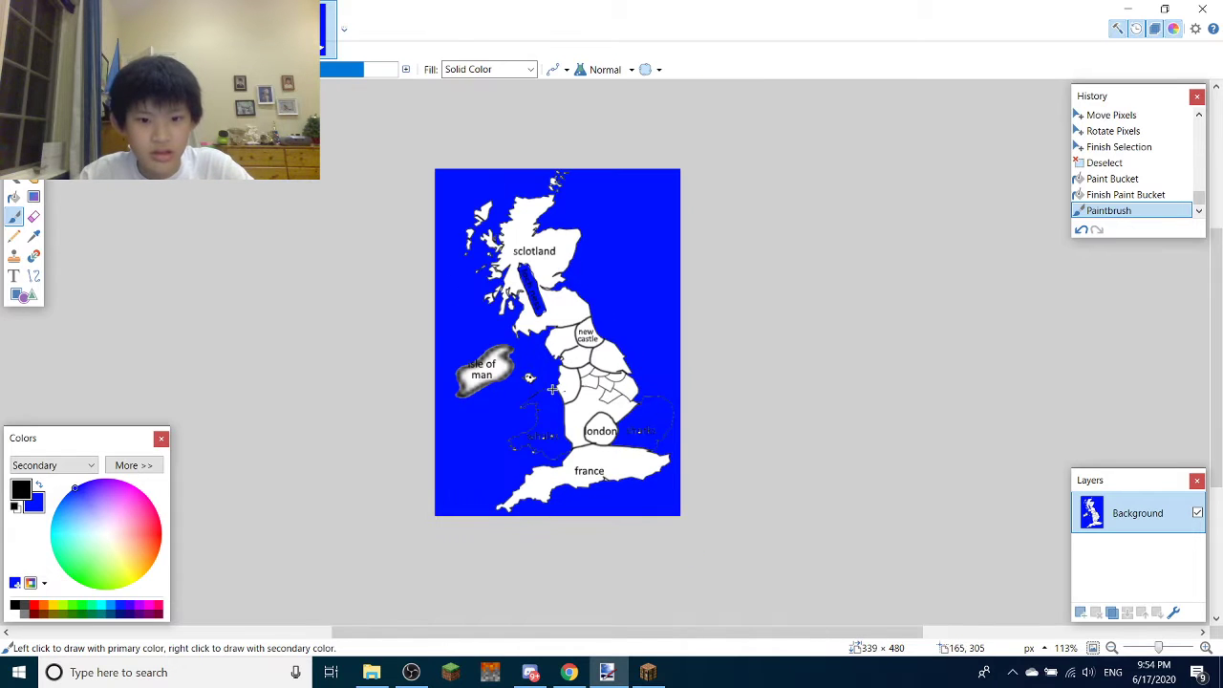
ctrl+scroll(553, 389, up, 2)
ctrl+scroll(483, 312, down, 2)
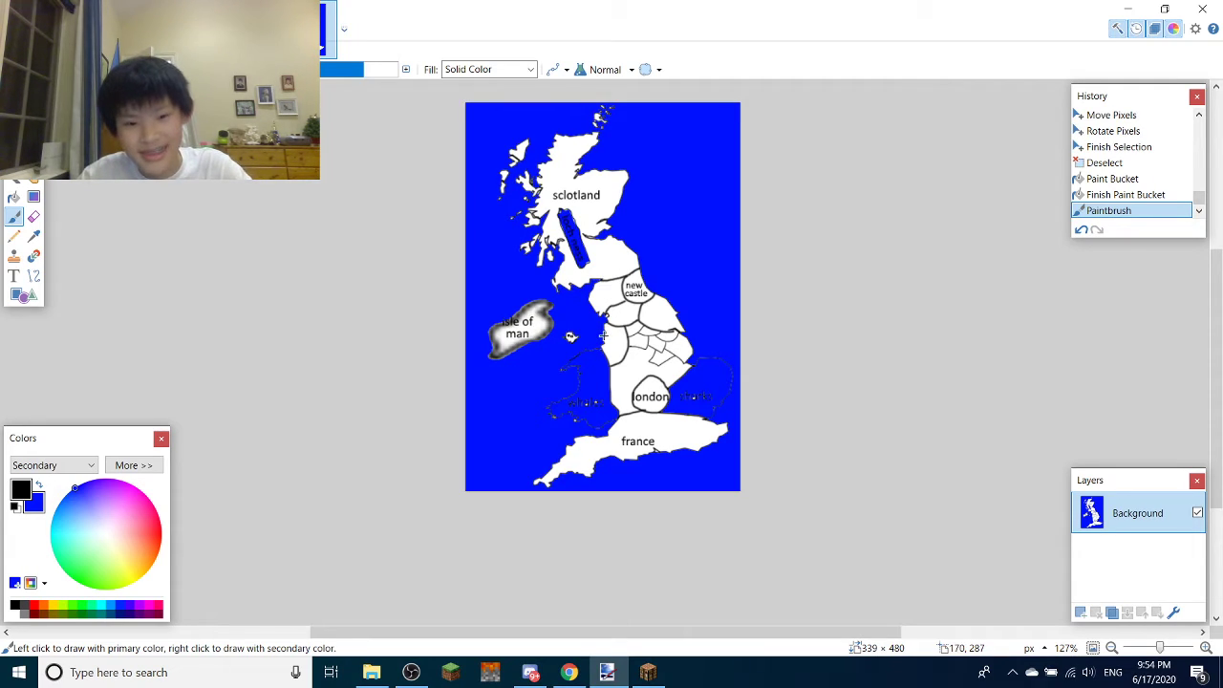
ctrl+scroll(588, 332, up, 4)
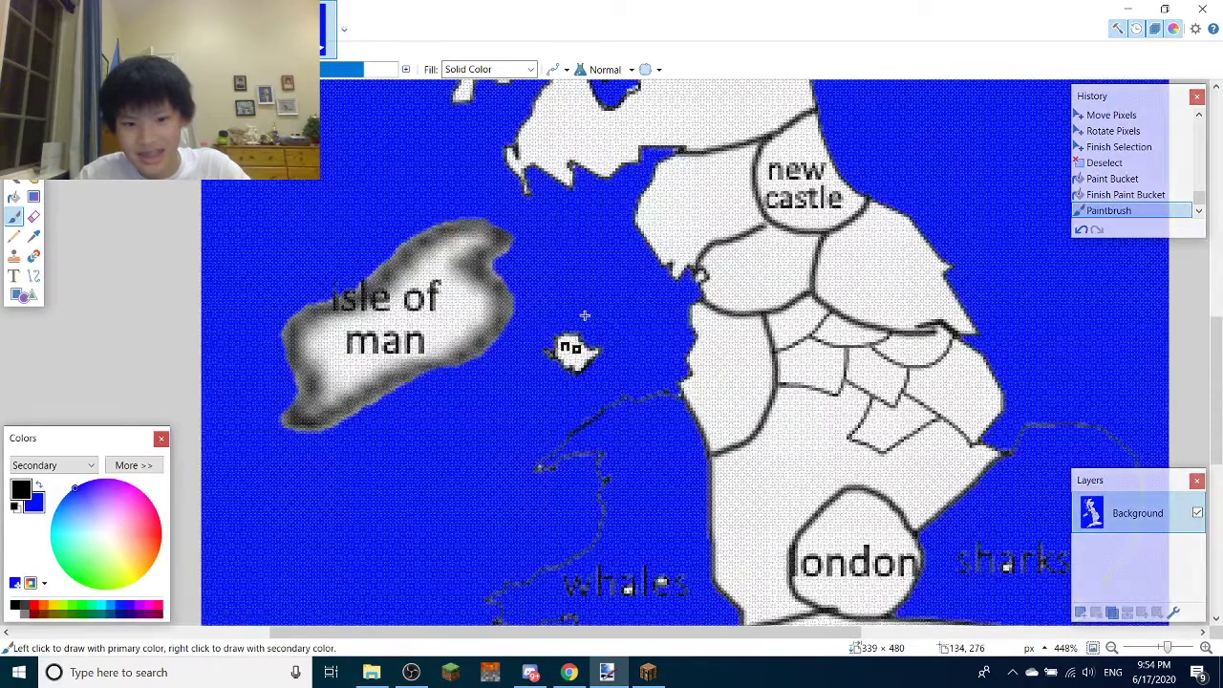
Draw a loop around the small ghost, then undo it
drag(621, 379, 571, 346)
key(ctrl+z)
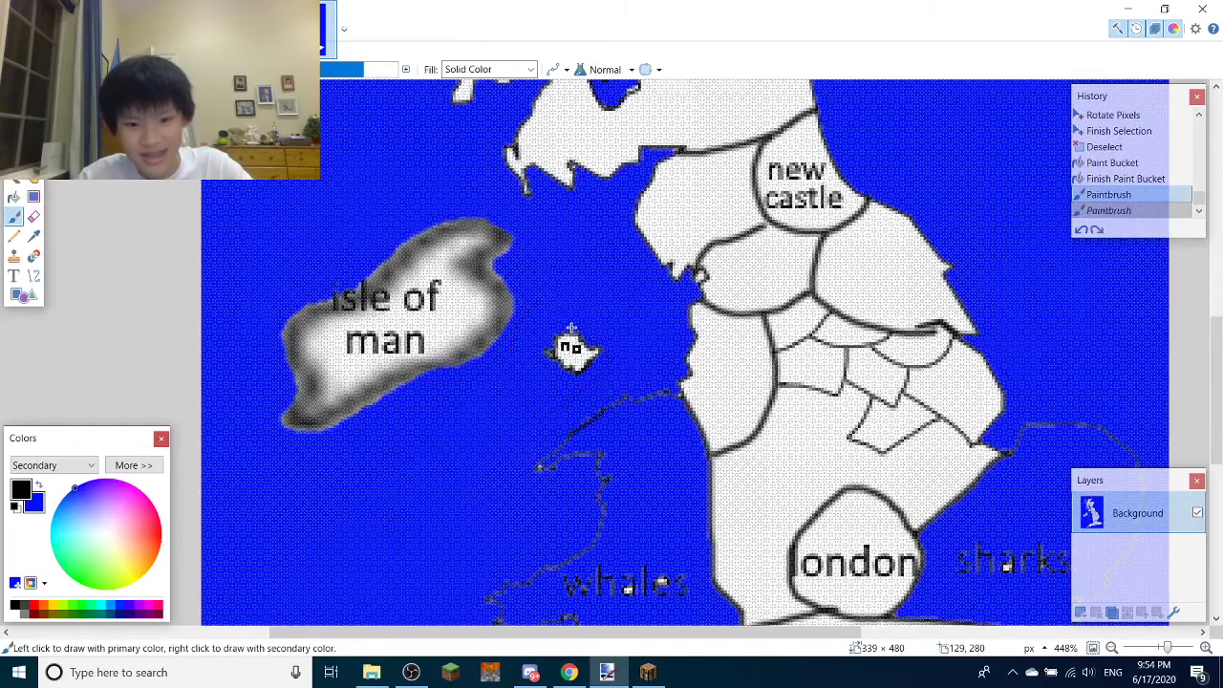
ctrl+scroll(572, 346, down, 2)
ctrl+scroll(621, 322, down, 2)
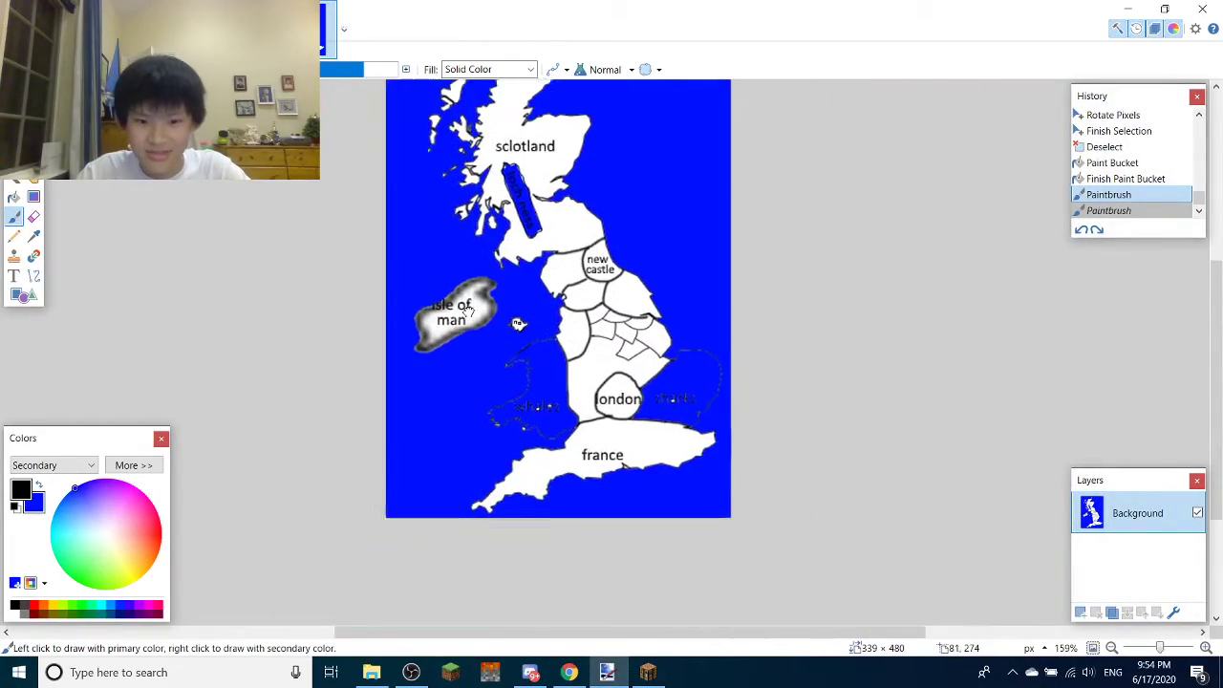
ctrl+scroll(544, 286, up, 2)
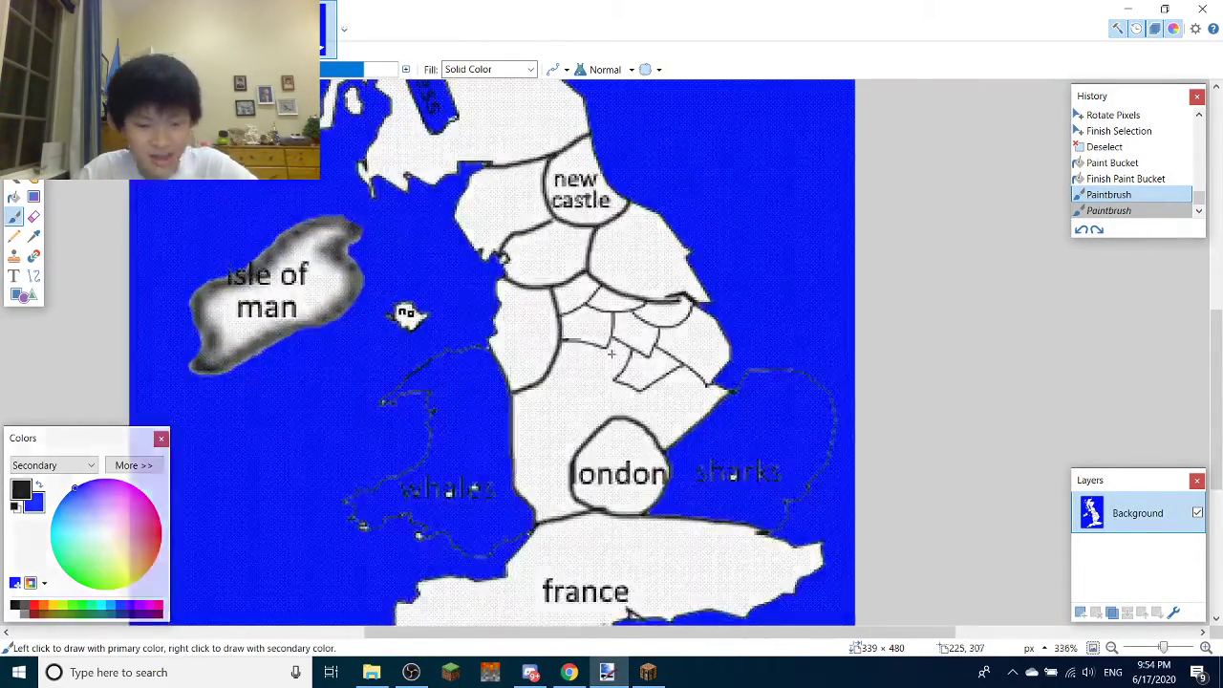
ctrl+scroll(612, 353, up, 2)
Draw several new border lines above London, curving toward both coasts and down toward London
mouse_move(511, 368)
mouse_down()
mouse_move(540, 373)
mouse_move(585, 330)
mouse_move(584, 313)
mouse_up()
drag(584, 361, 655, 392)
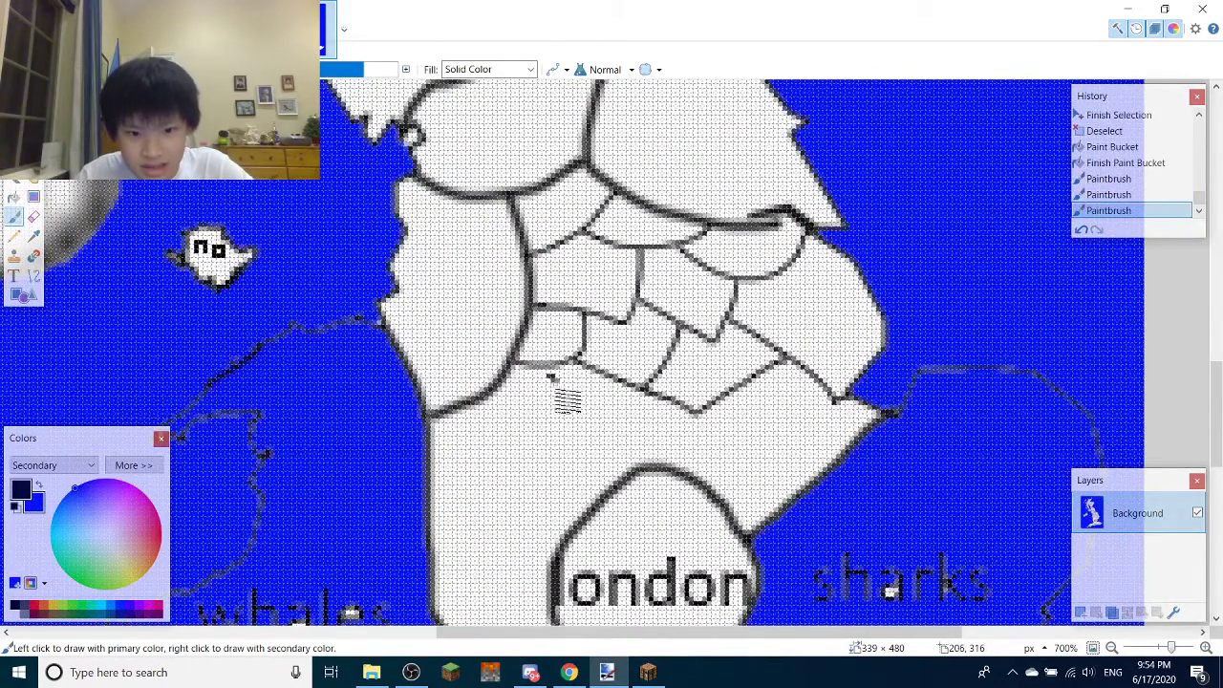
drag(551, 379, 384, 549)
drag(550, 360, 554, 382)
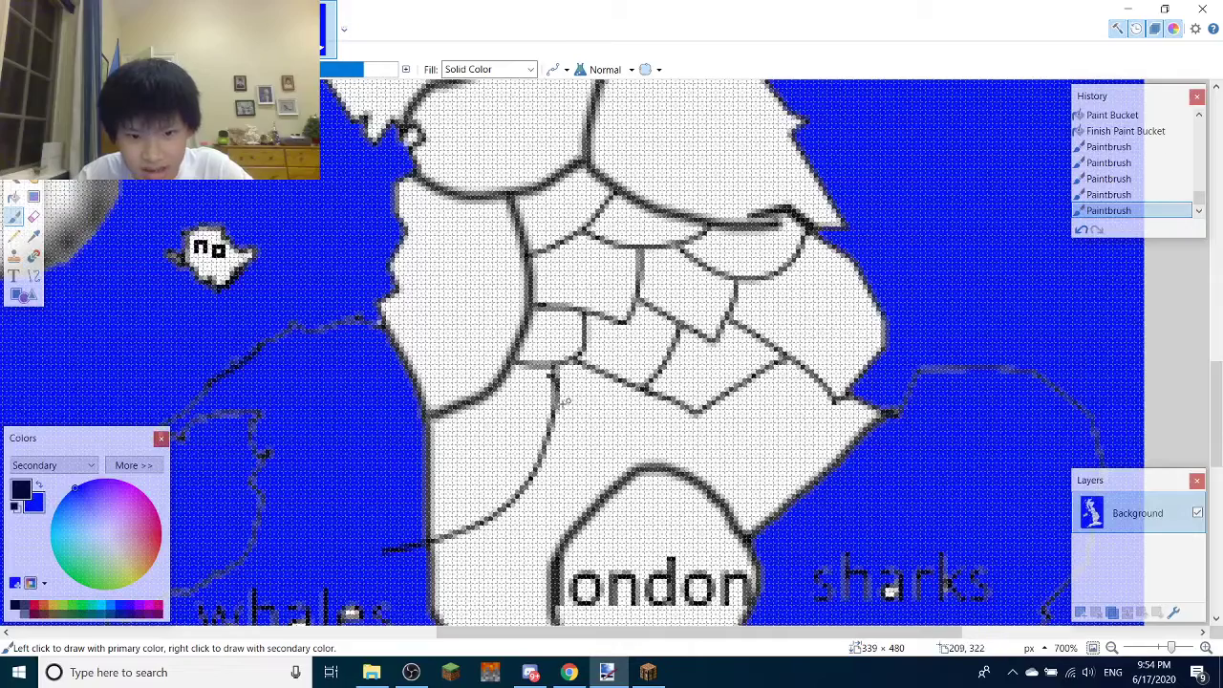
mouse_move(551, 426)
mouse_down()
mouse_move(569, 451)
mouse_move(662, 432)
mouse_move(667, 396)
mouse_move(642, 470)
mouse_up()
drag(712, 421, 789, 487)
scroll(785, 411, down, 2)
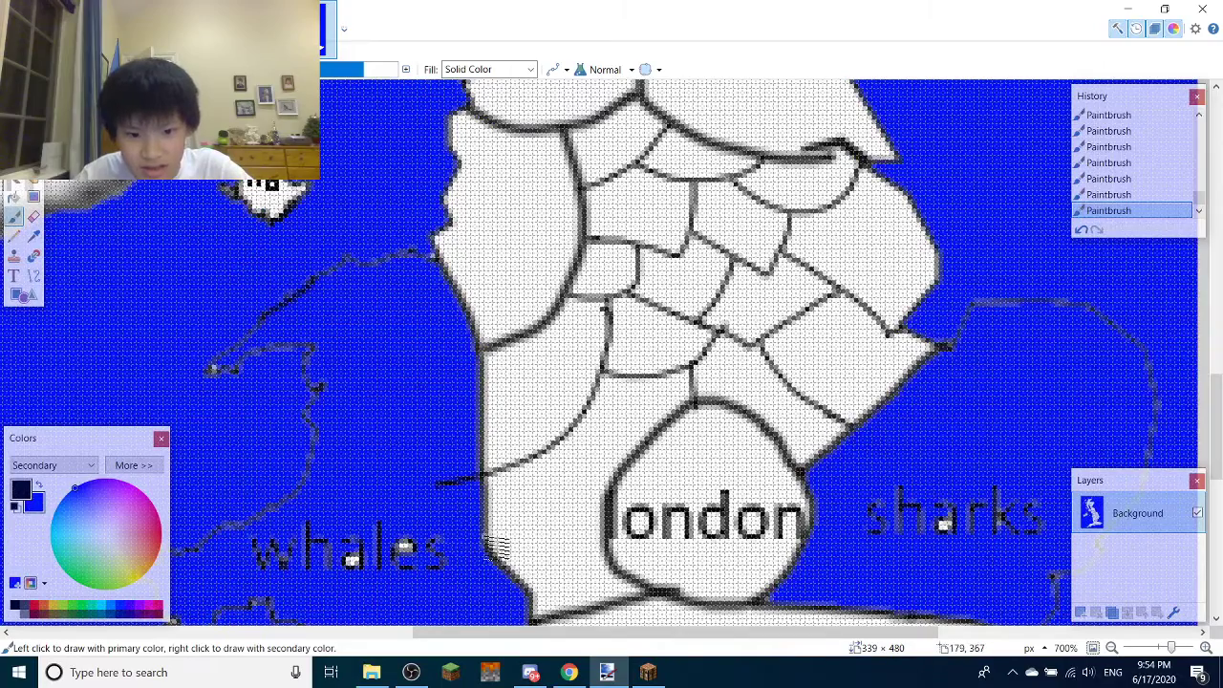
drag(497, 547, 616, 516)
ctrl+scroll(578, 483, down, 4)
key(t)
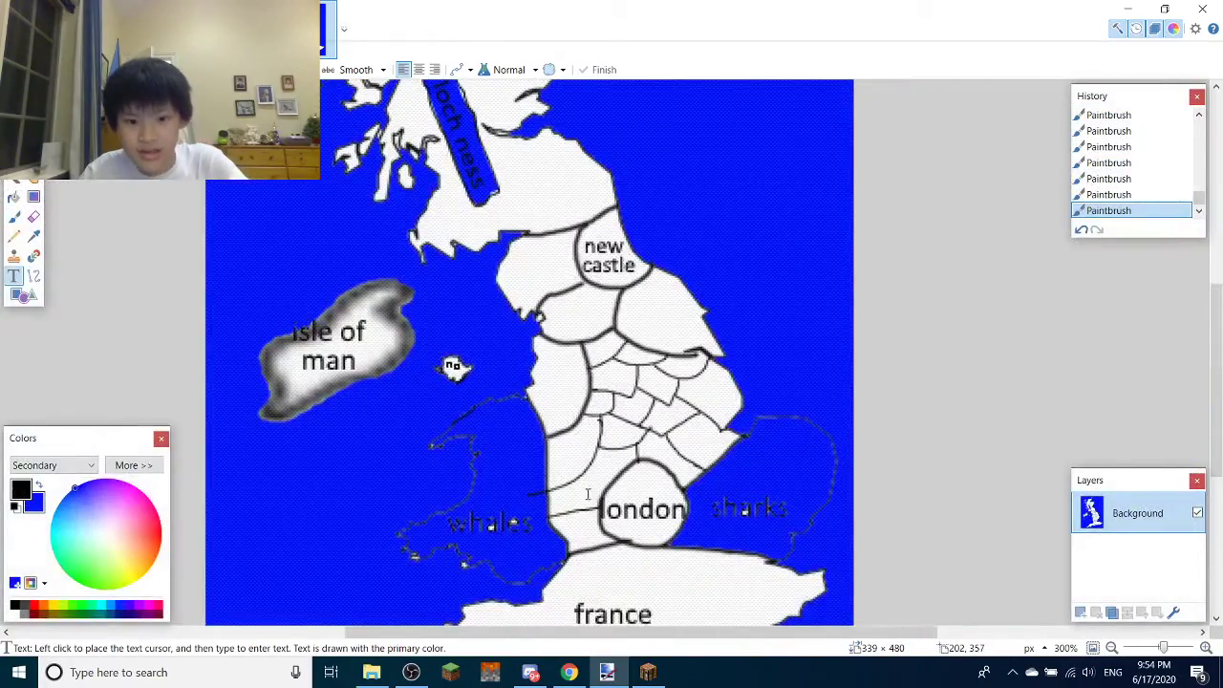
ctrl+scroll(577, 482, up, 2)
ctrl+scroll(548, 409, down, 3)
ctrl+scroll(555, 286, up, 6)
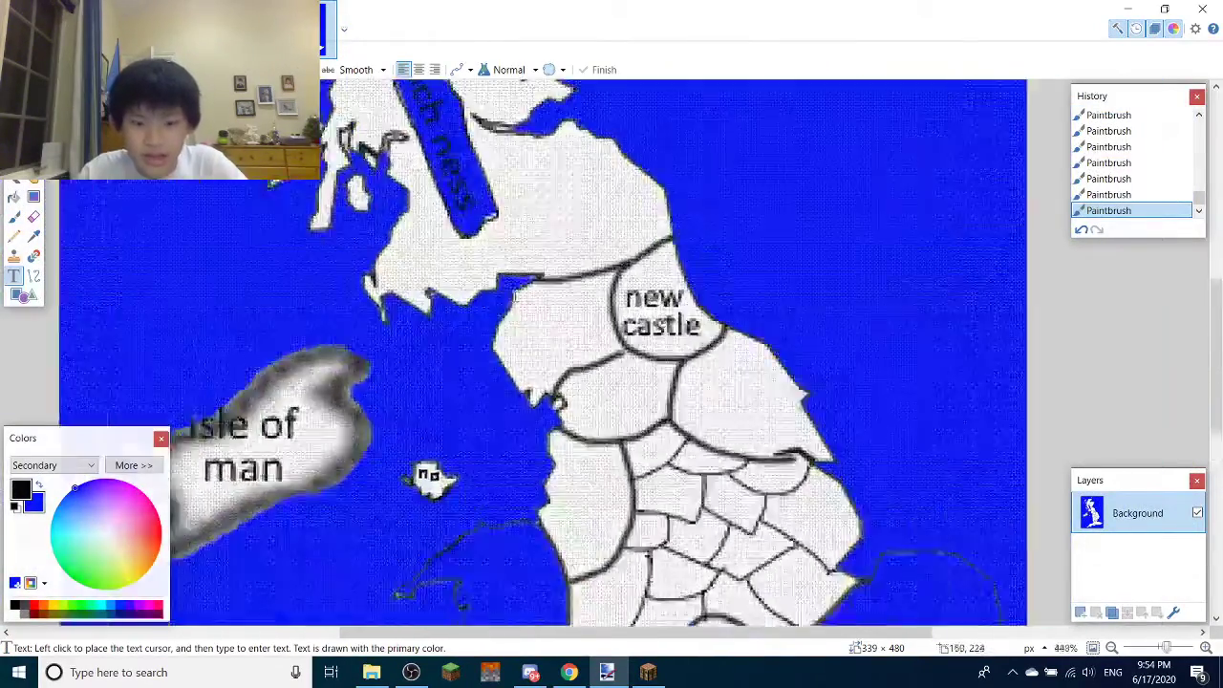
Label the region west of new castle 'ibx' with '2cat' beneath it
key(b)
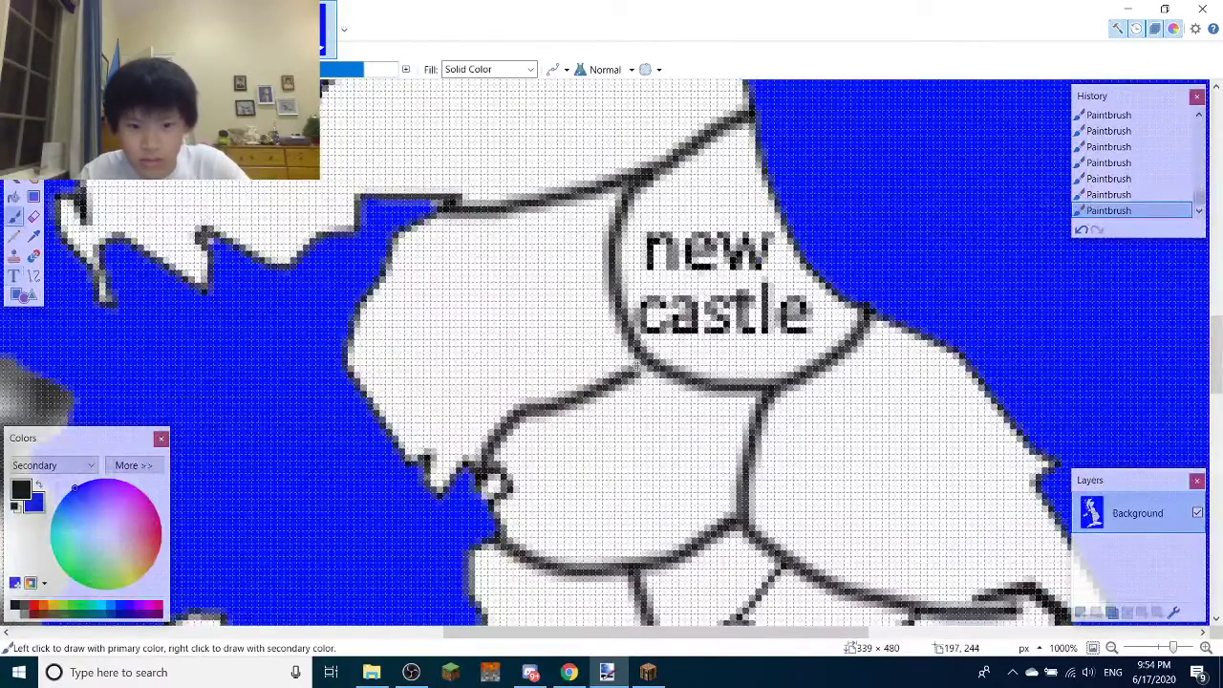
key(t)
click(395, 319)
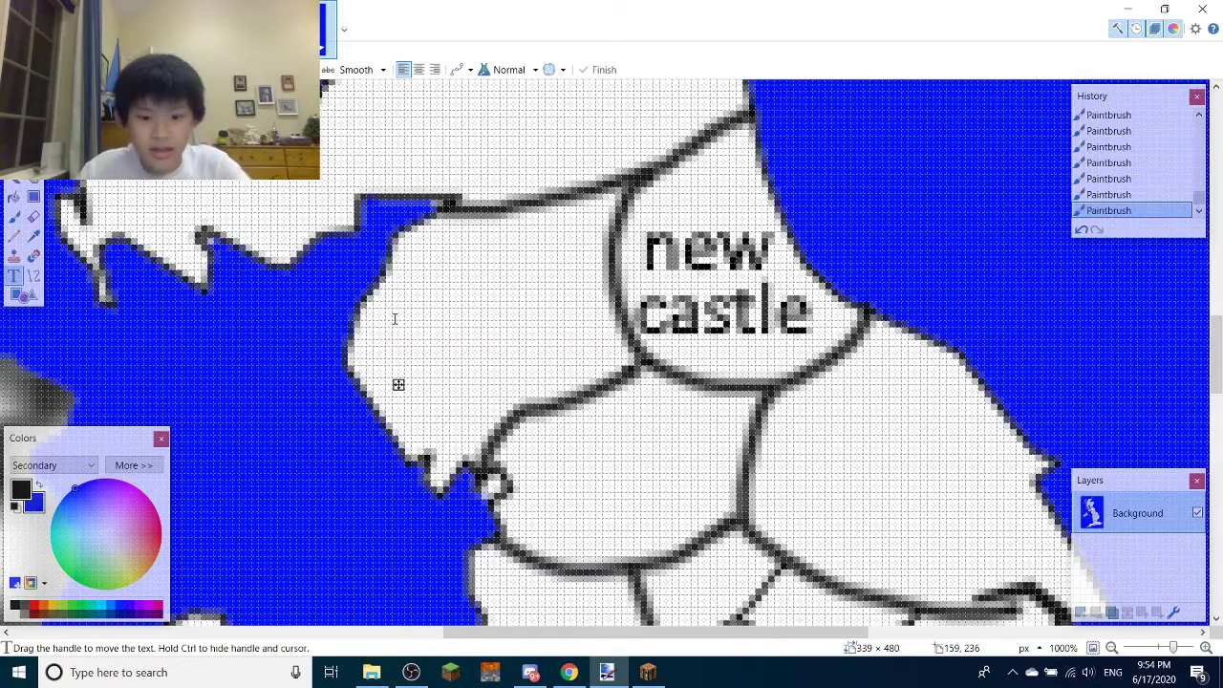
text(ibx)
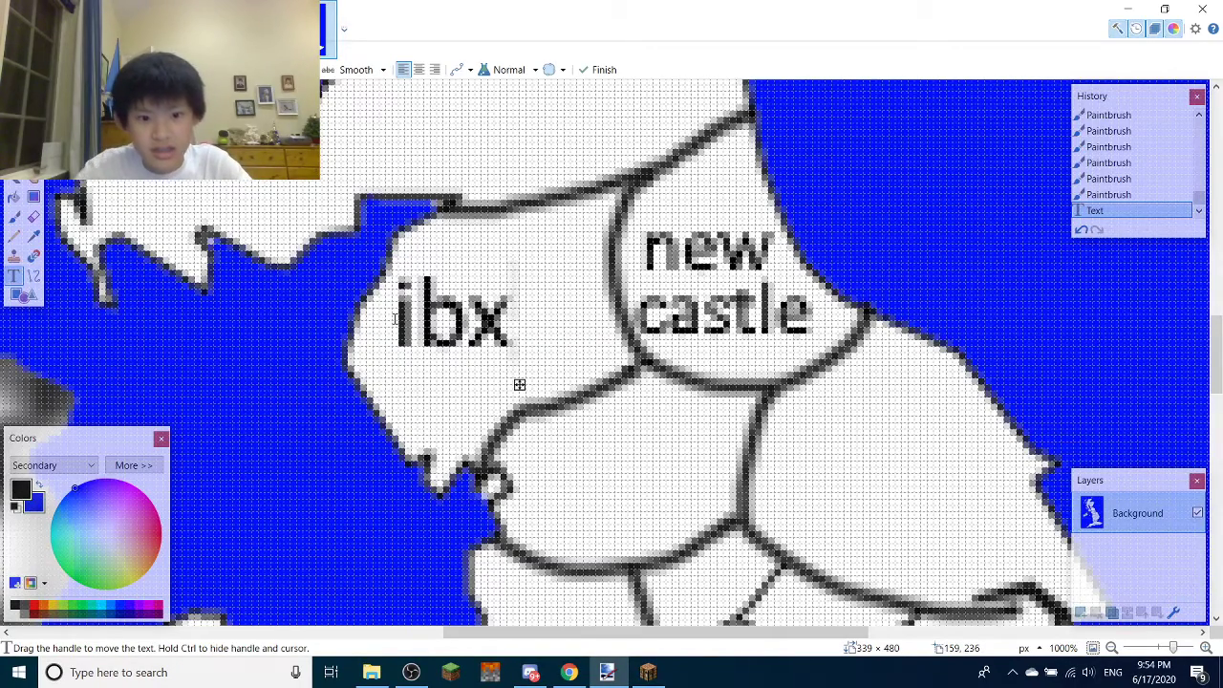
drag(518, 380, 554, 330)
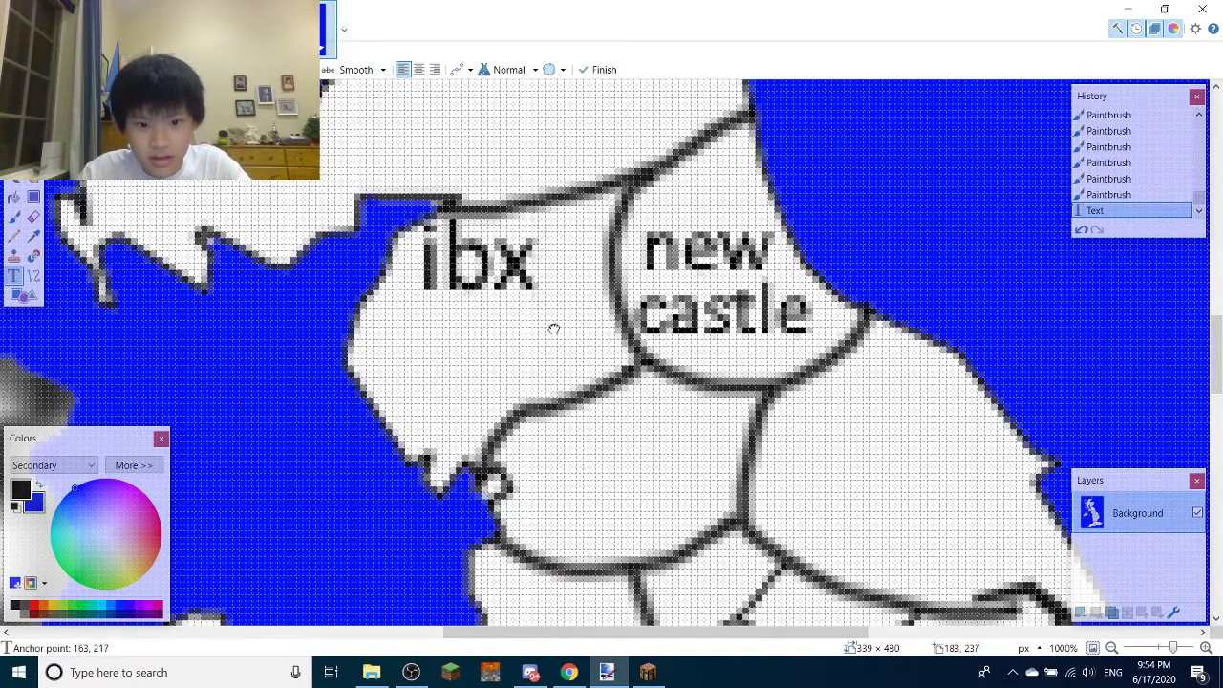
click(390, 358)
text(2cat)
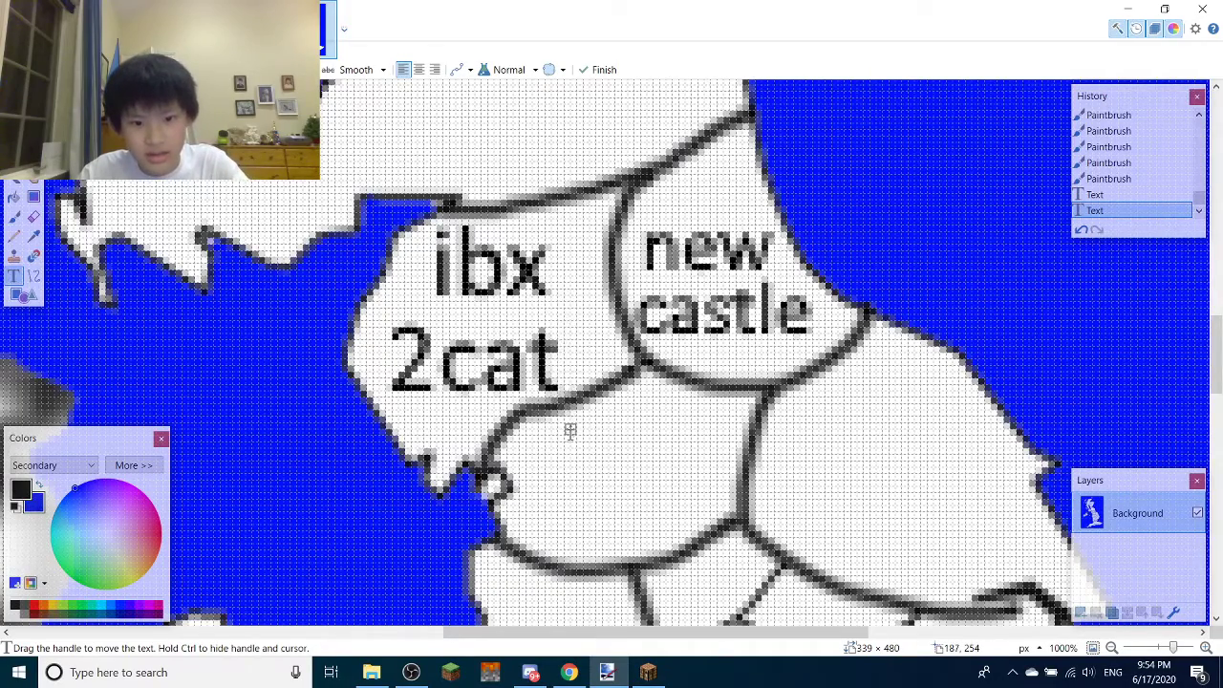
drag(569, 427, 573, 417)
Label the region below 2cat 'jack' and the region to its right 'spifey'
scroll(606, 434, down, 4)
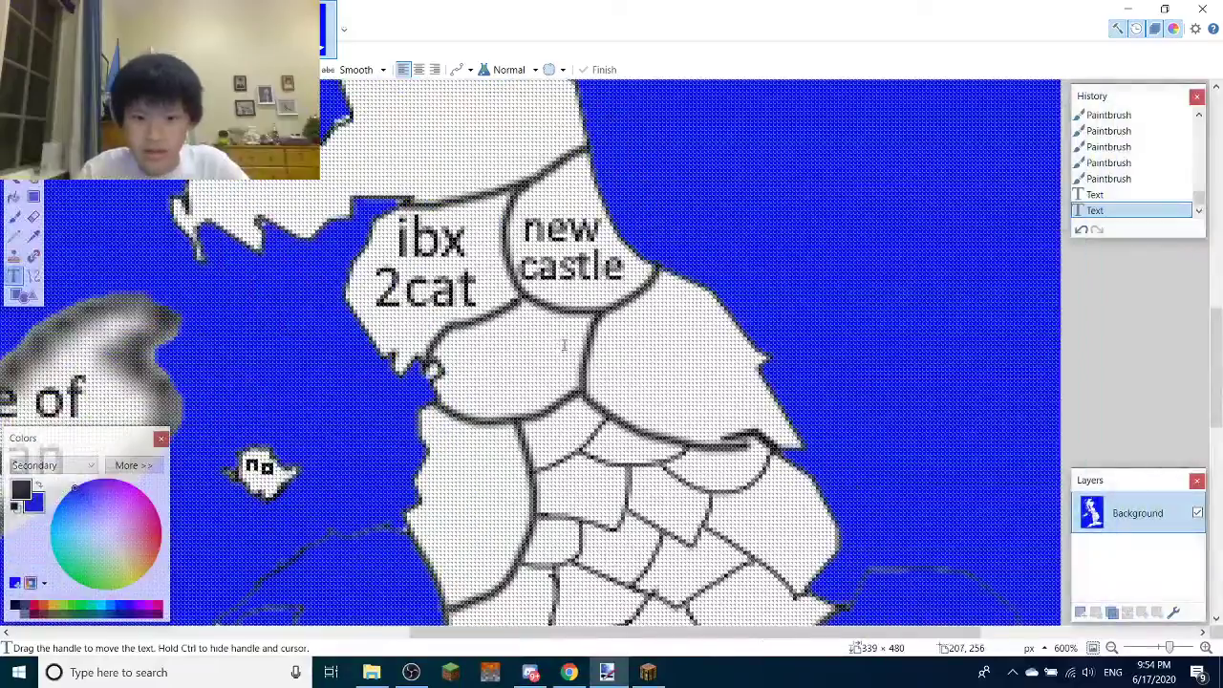
scroll(562, 345, up, 4)
click(448, 382)
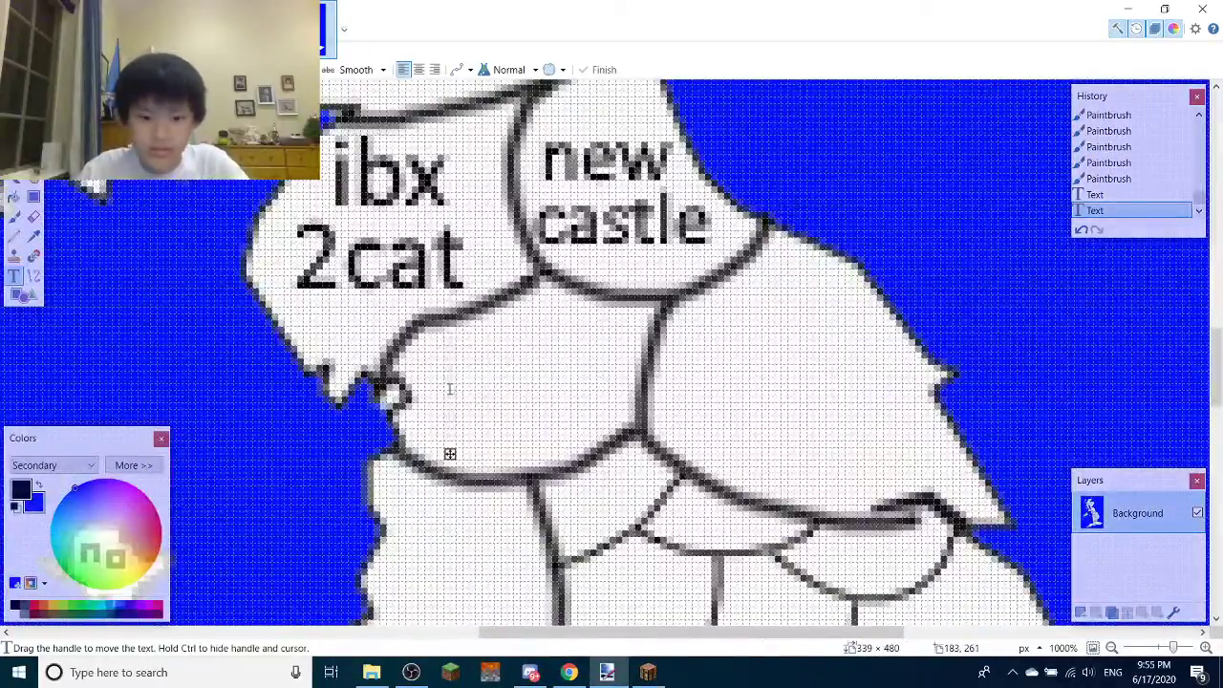
text(jack)
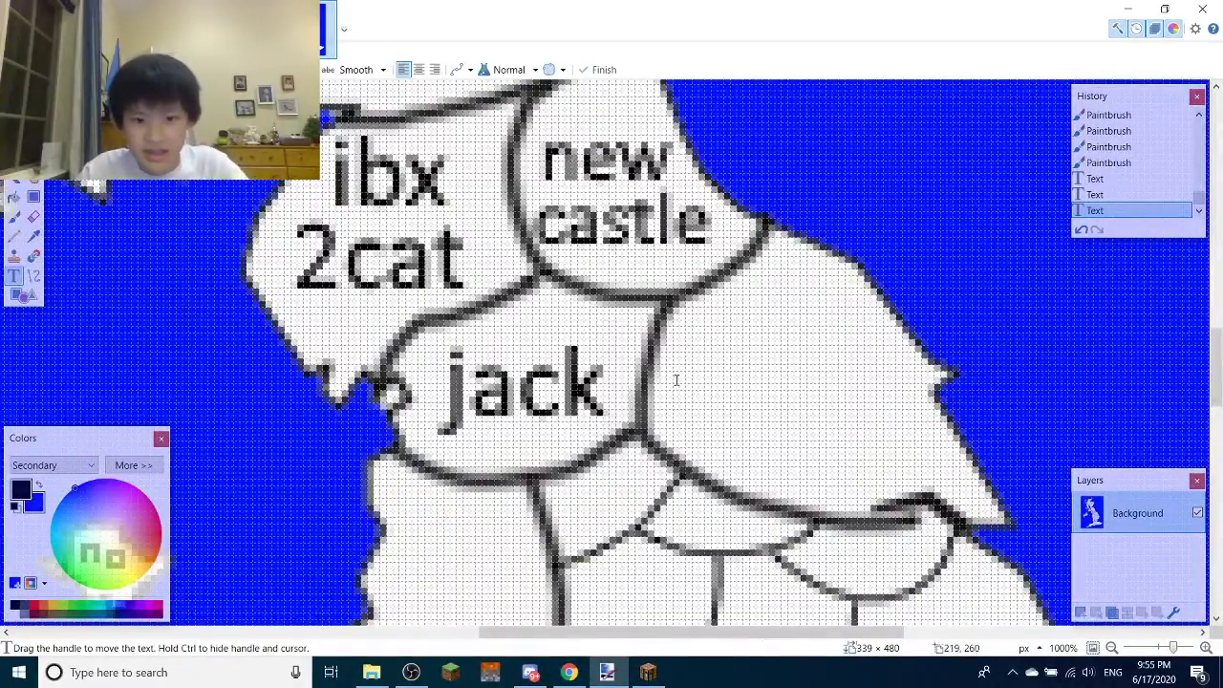
scroll(677, 382, down, 3)
scroll(564, 358, up, 2)
click(574, 361)
text(spifey)
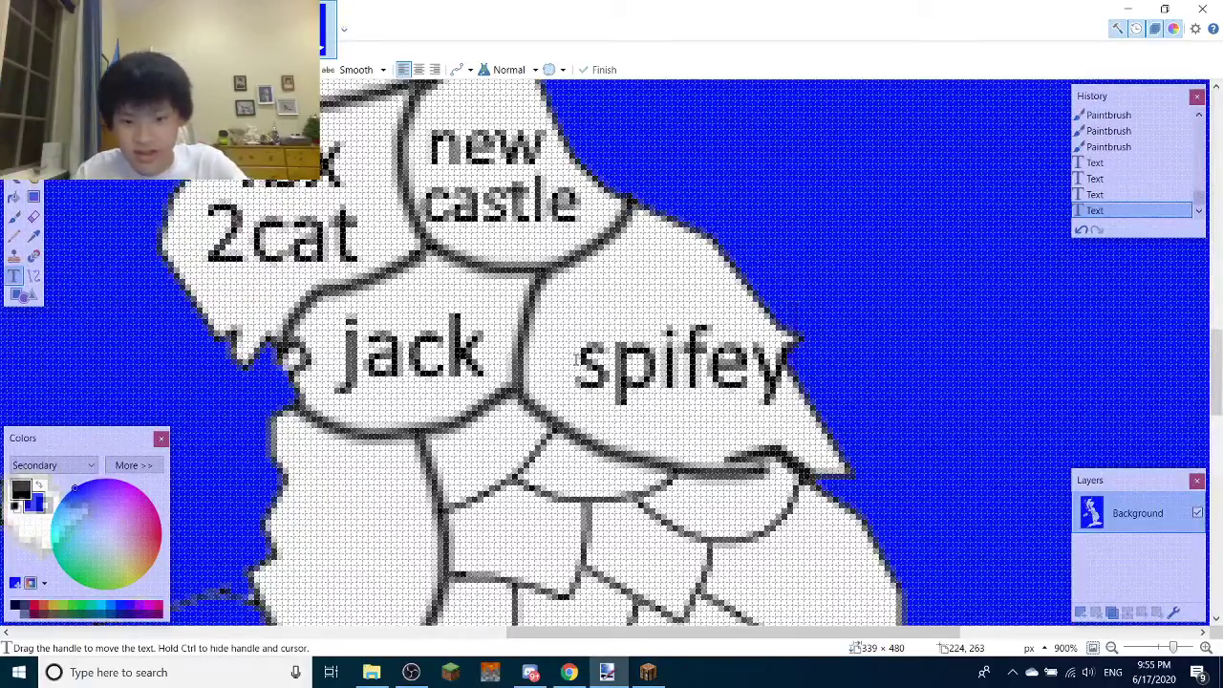
Type 'name' in the region below jack and align 'xpln' underneath it
drag(784, 356, 600, 138)
scroll(590, 299, down, 6)
scroll(346, 197, down, 5)
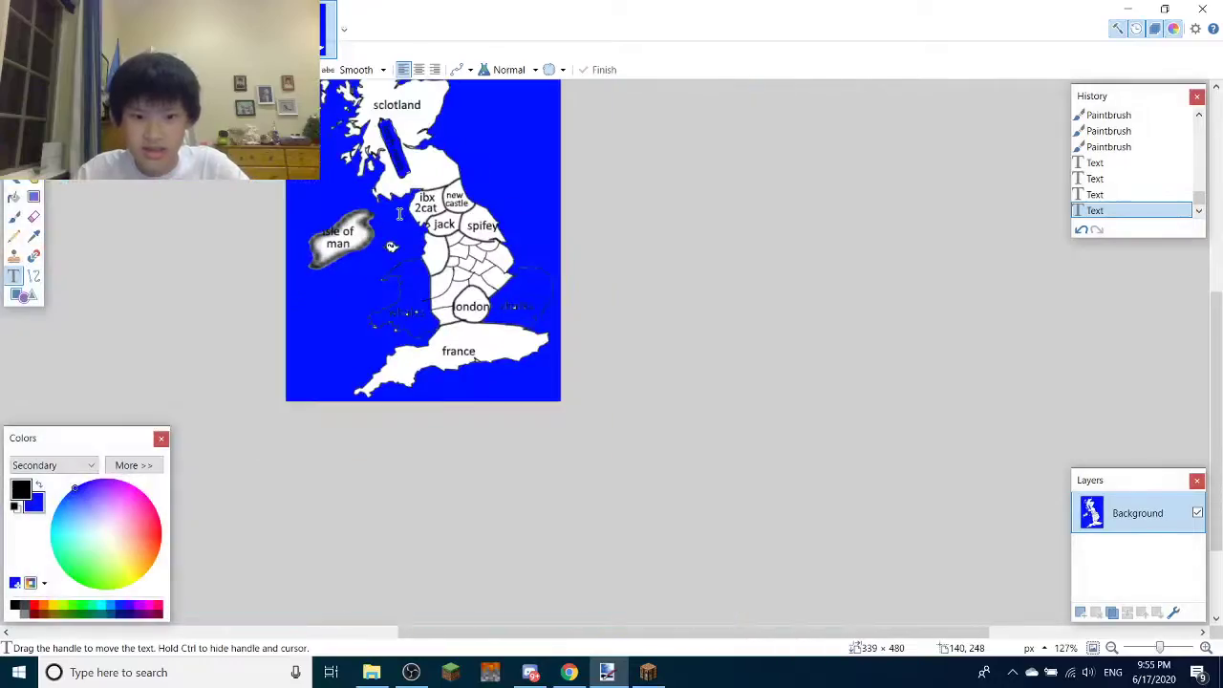
scroll(535, 382, up, 6)
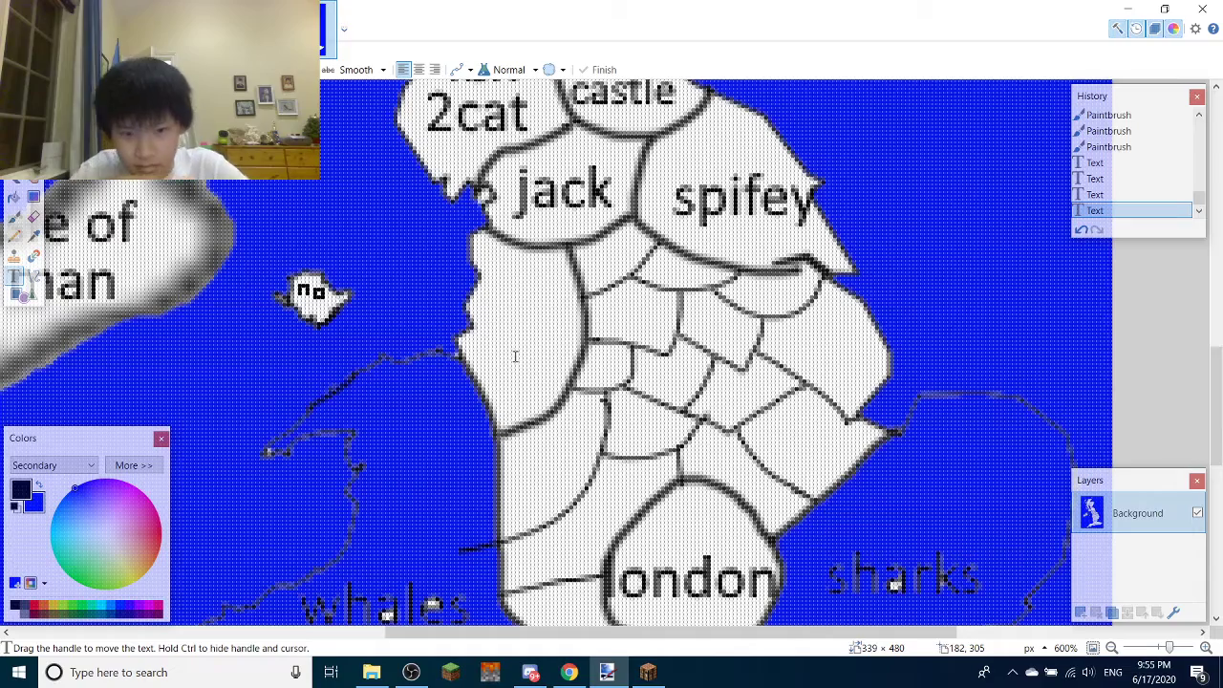
scroll(525, 342, up, 3)
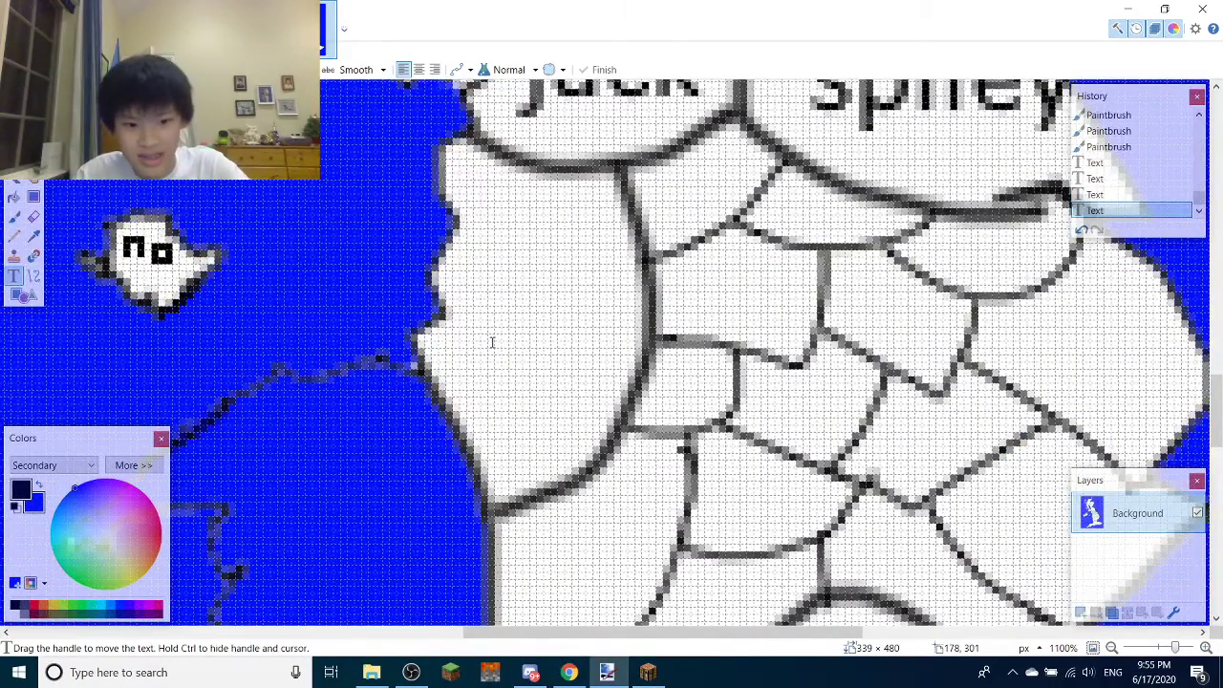
scroll(513, 371, down, 2)
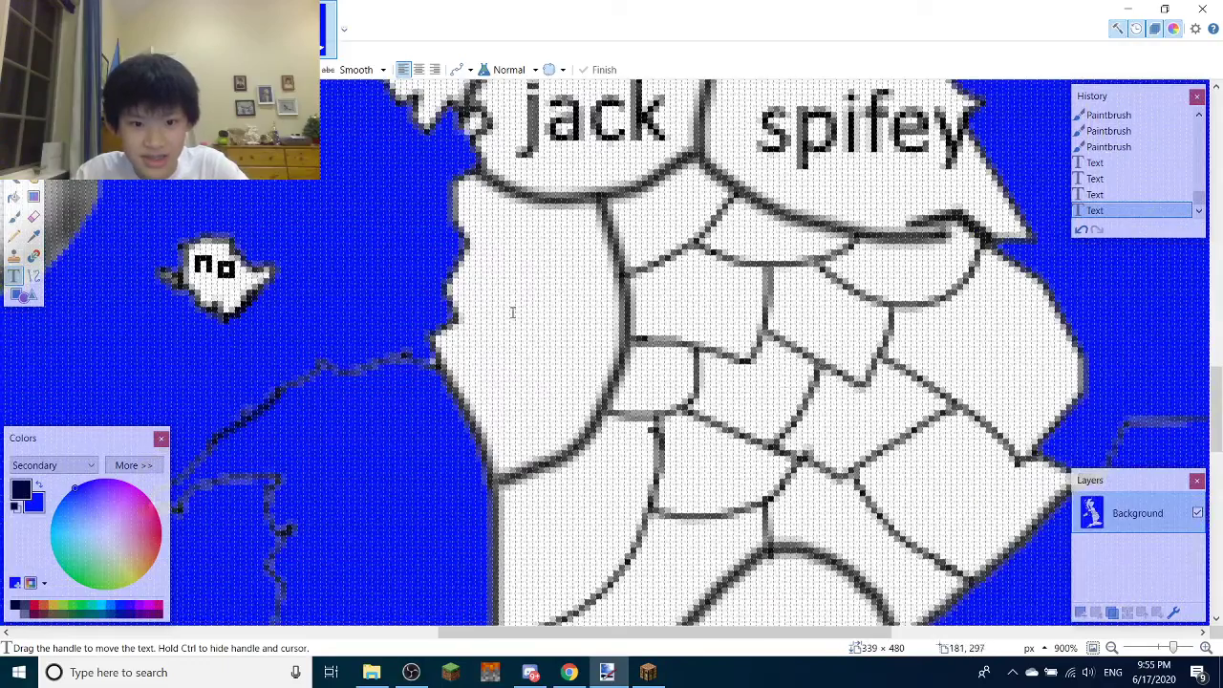
click(501, 291)
text(name)
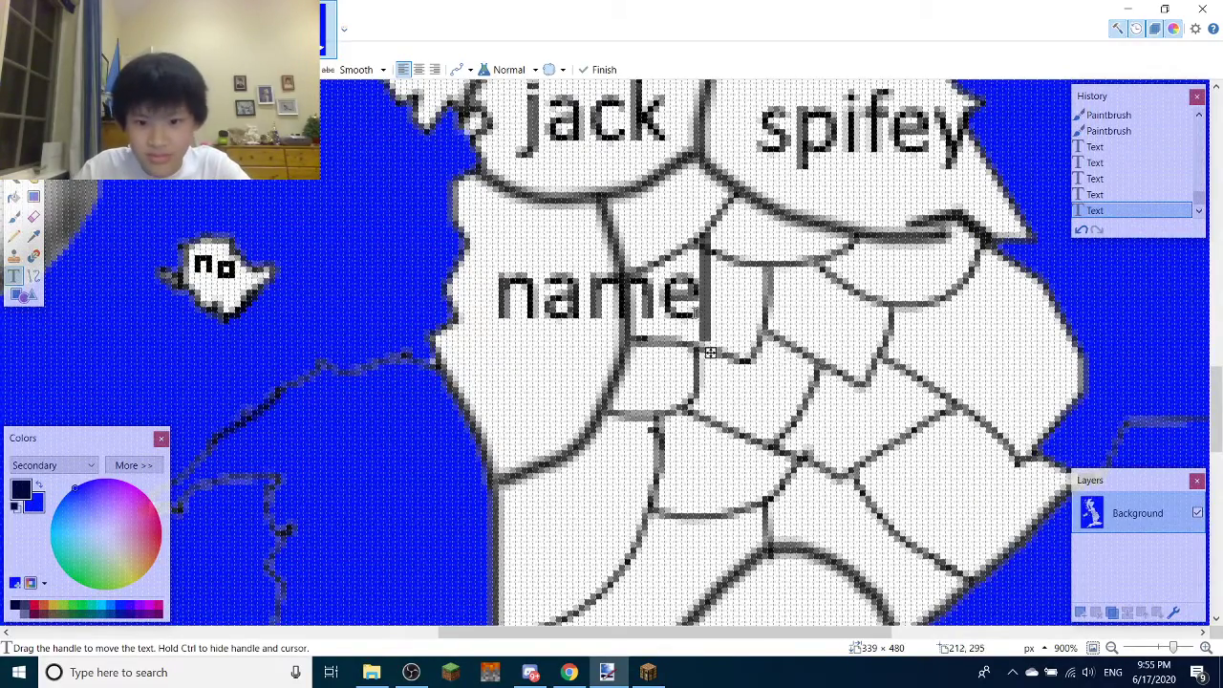
drag(709, 352, 601, 320)
click(417, 336)
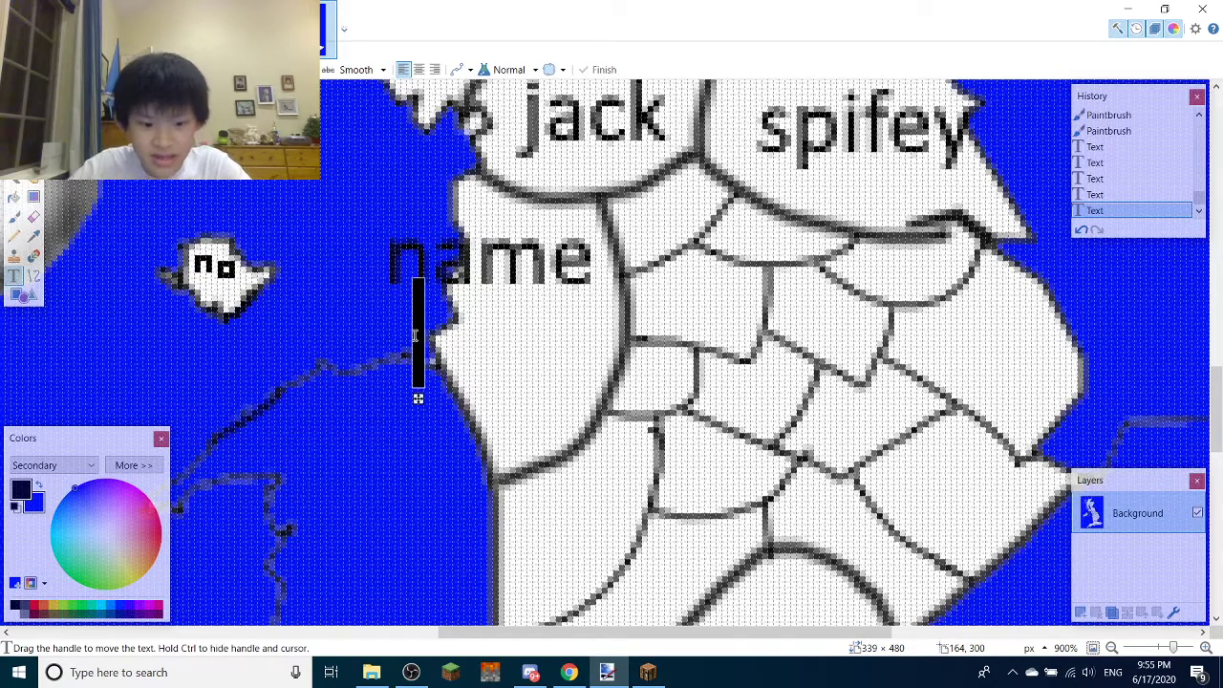
text(xpln)
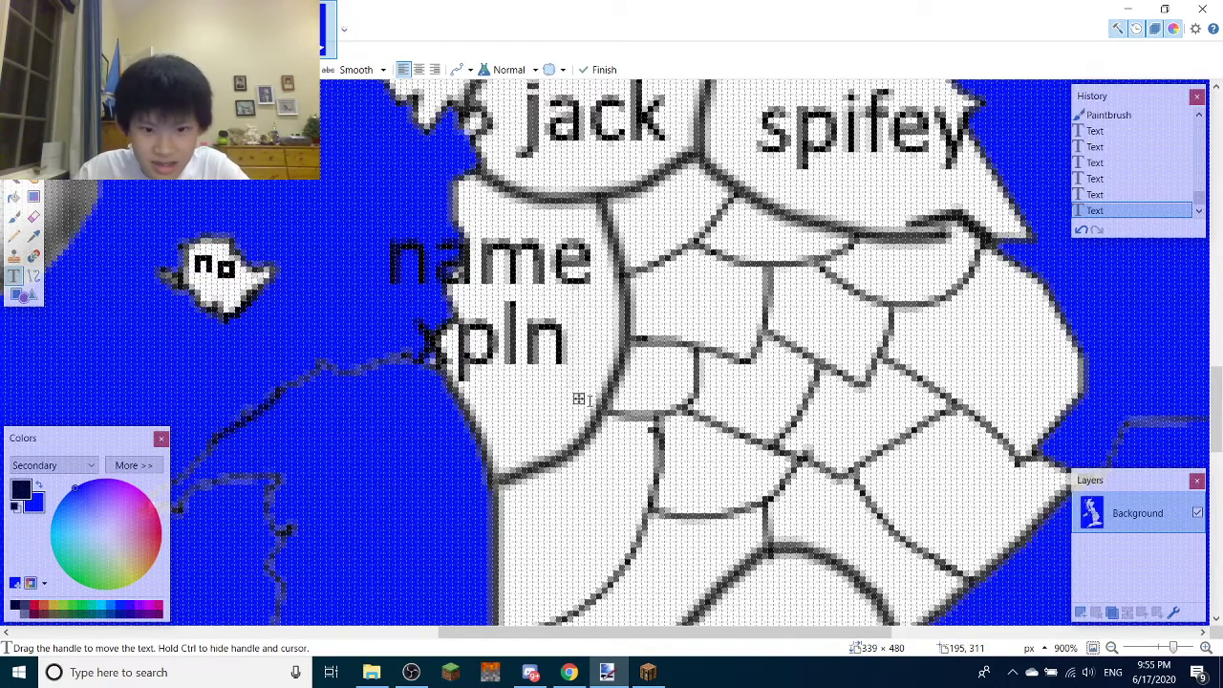
drag(578, 398, 615, 390)
scroll(614, 390, down, 7)
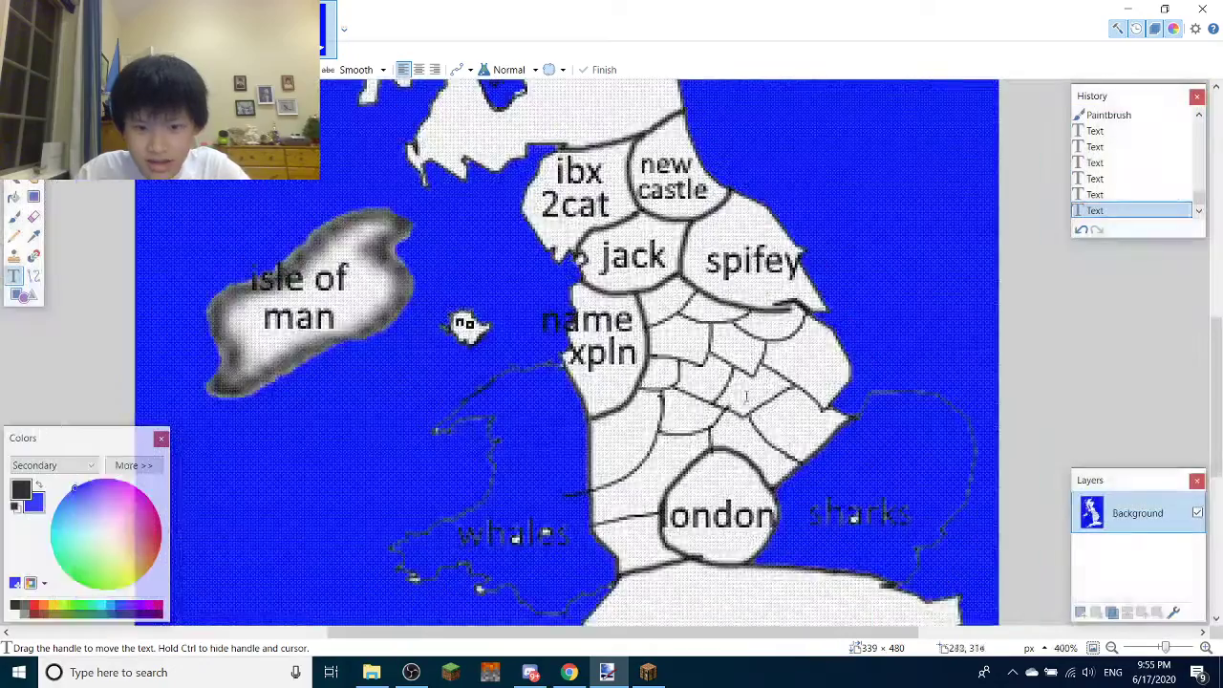
Type 'f1nn' in the region below spifey and nudge it down and right
scroll(581, 325, up, 6)
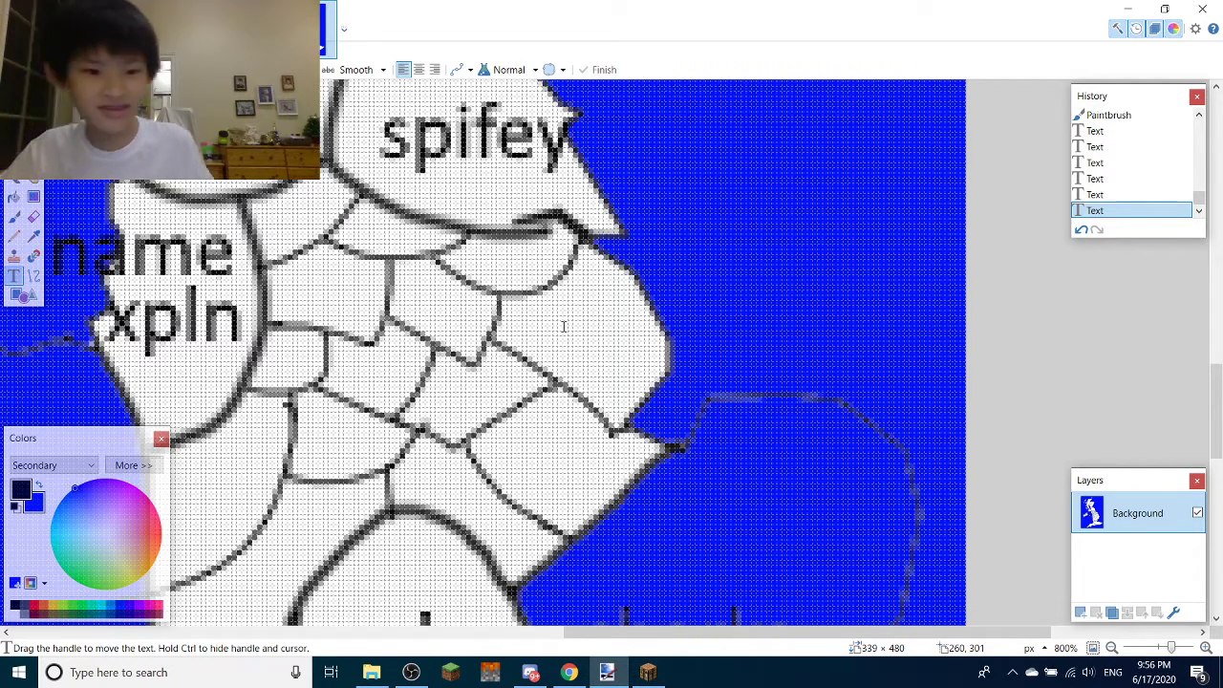
scroll(502, 328, up, 1)
scroll(503, 328, down, 3)
scroll(503, 328, up, 3)
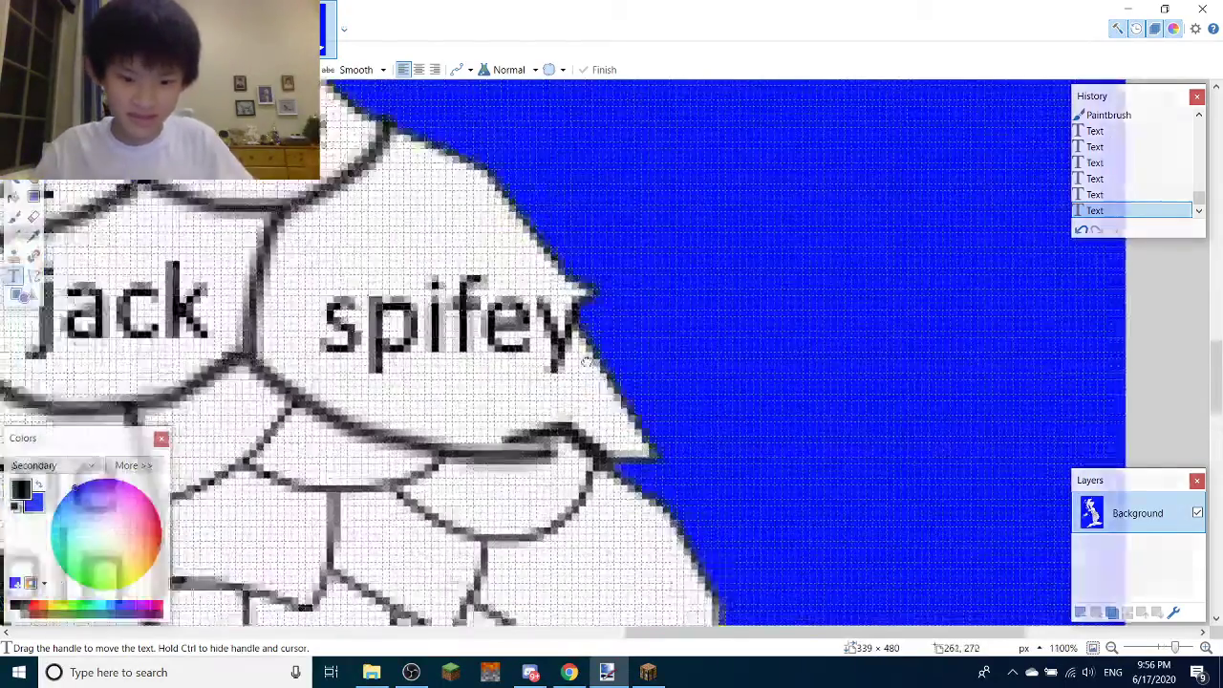
scroll(551, 369, down, 3)
scroll(551, 369, up, 1)
click(551, 369)
text(f1nn)
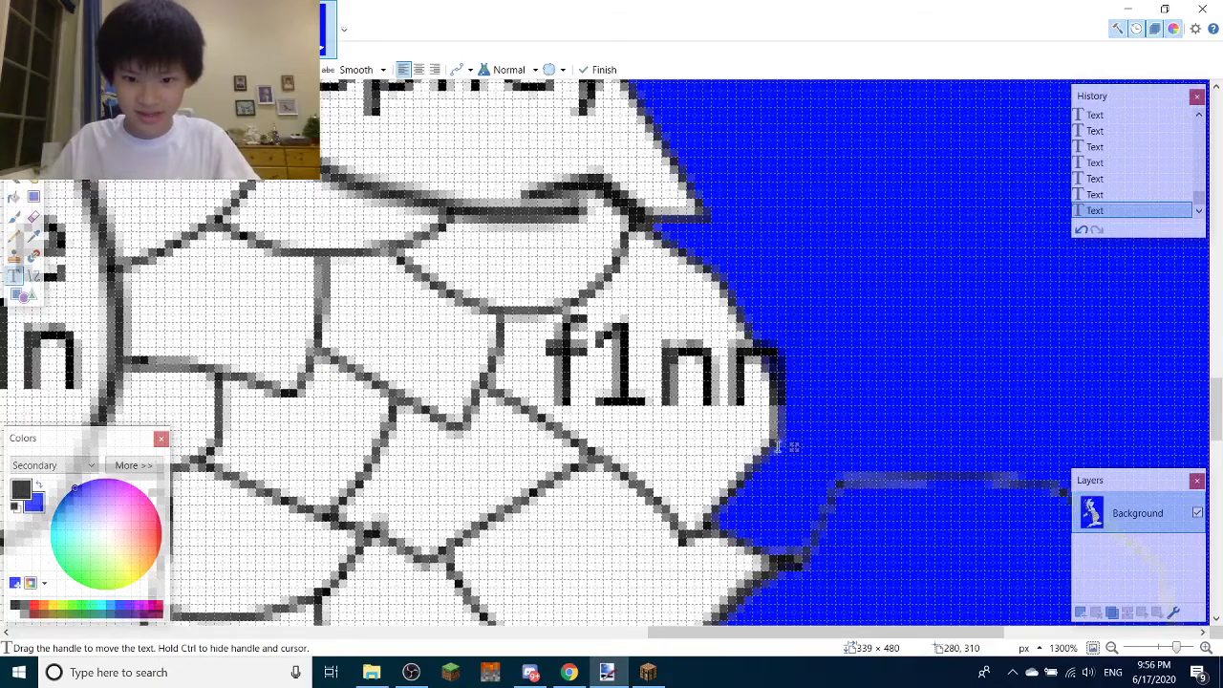
drag(792, 446, 809, 456)
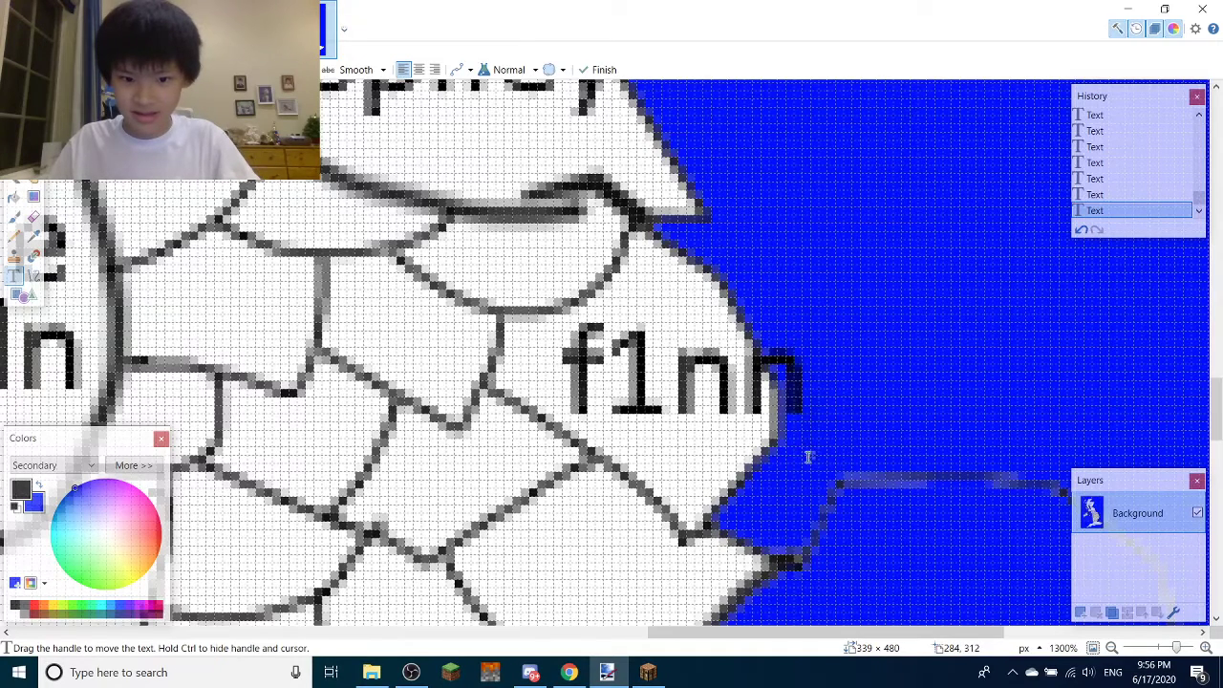
Keep the text size, correct the upper label's ending to 'ok', and label the small central region 'ts'
click(235, 69)
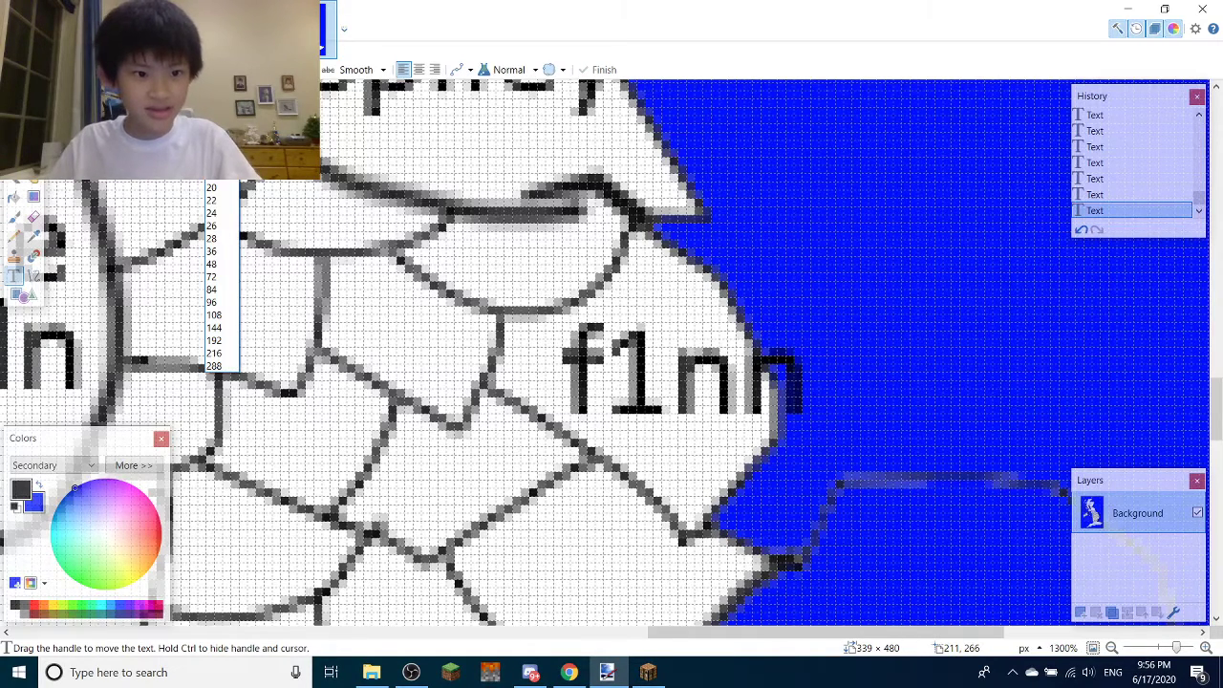
click(235, 69)
click(235, 69)
click(235, 69)
click(235, 68)
click(221, 239)
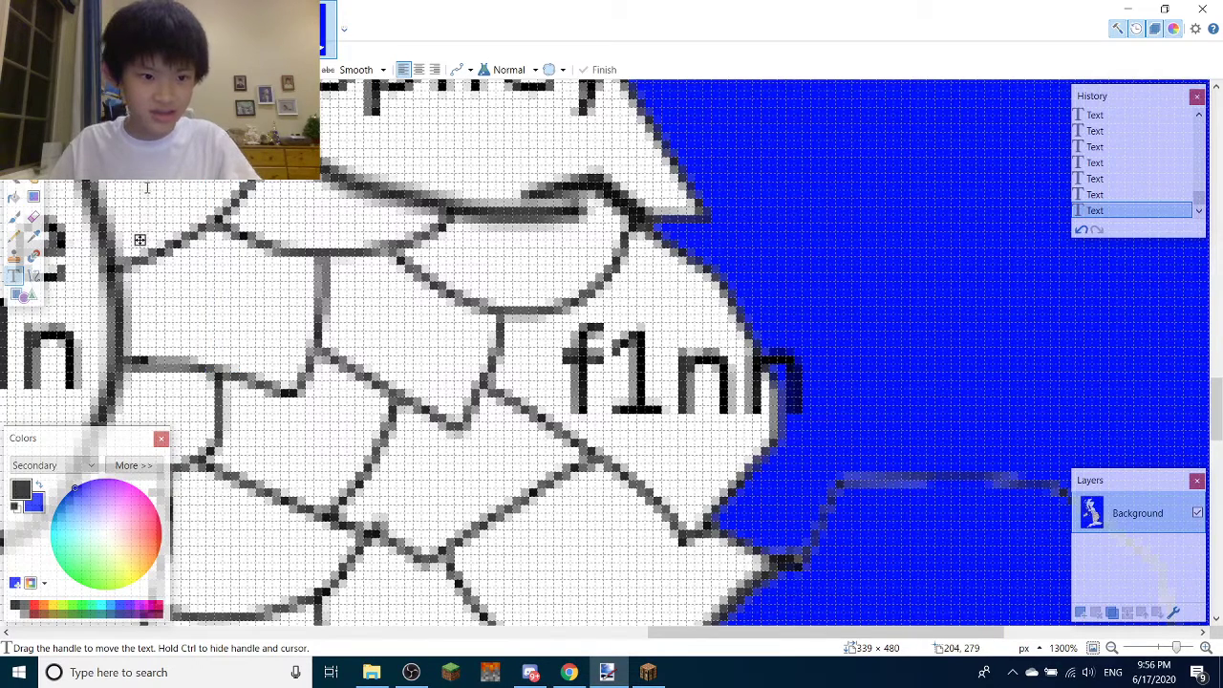
key(BackSpace)
key(BackSpace)
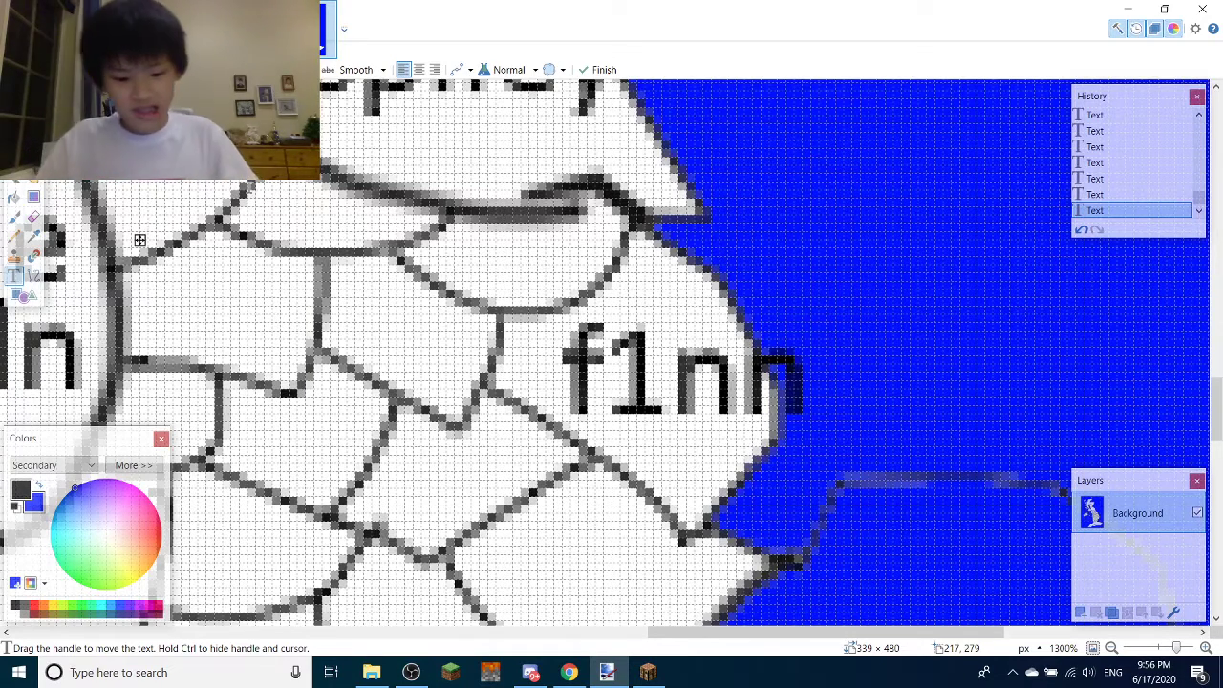
text(ok)
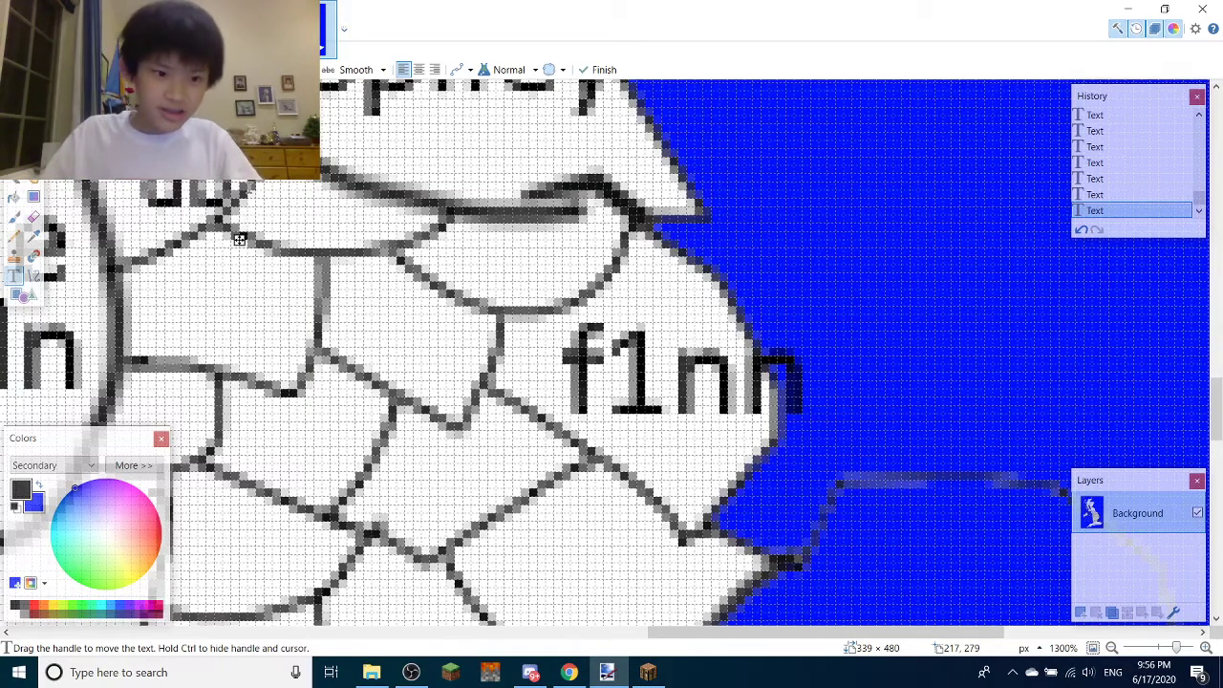
click(159, 320)
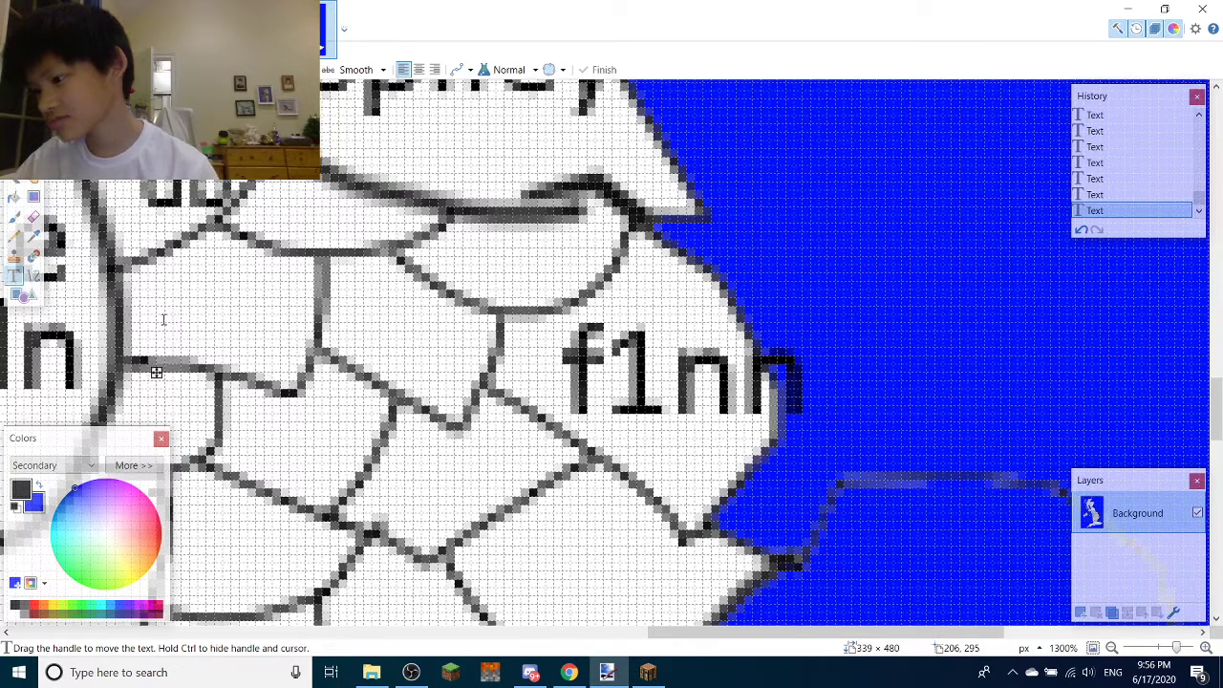
text(ts)
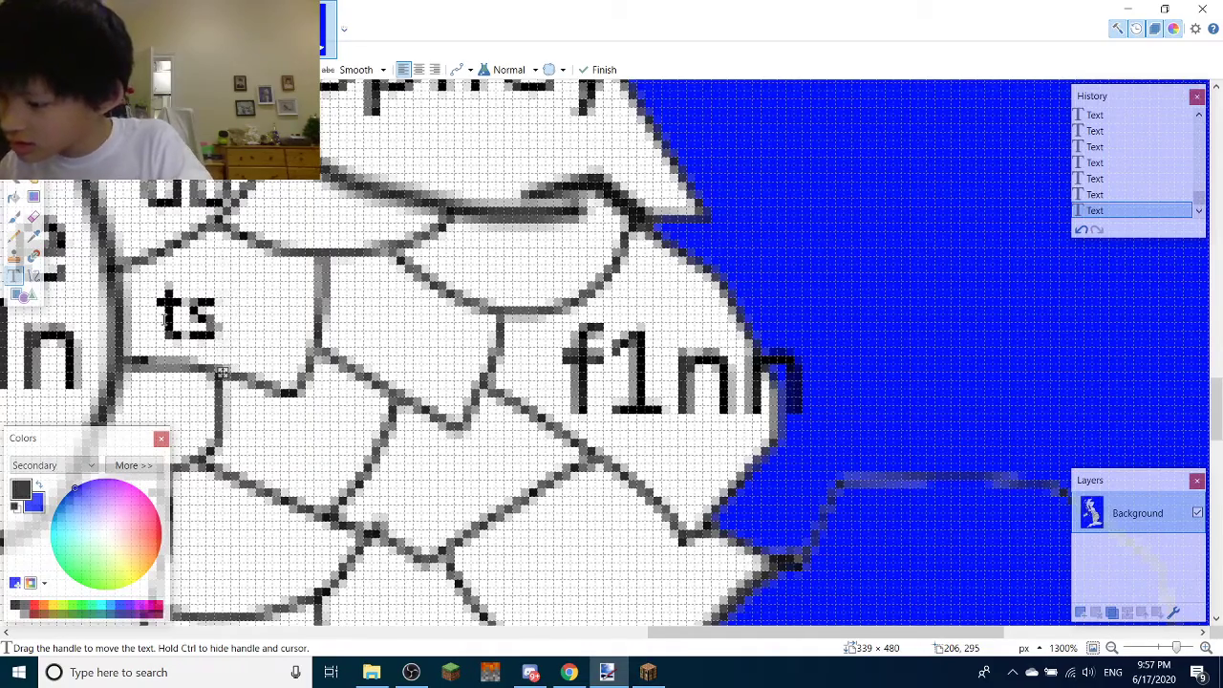
Draw a boundary line across the south-west peninsula to split off its tip
scroll(182, 315, down, 3)
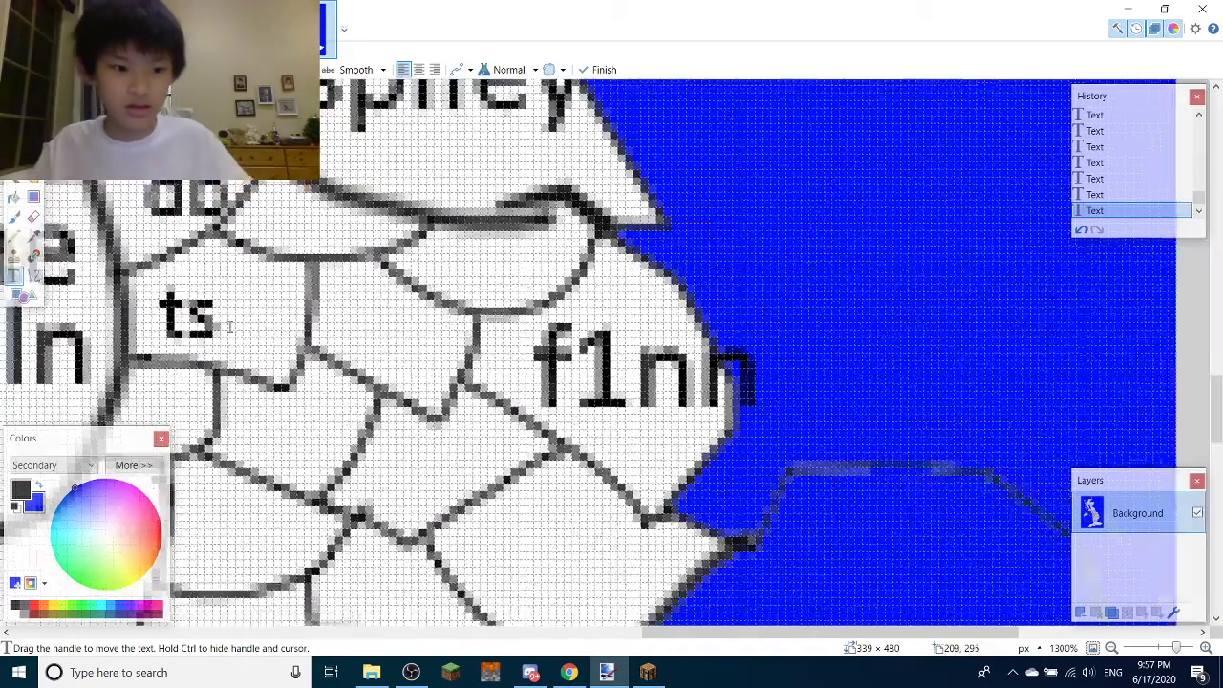
drag(494, 281, 666, 37)
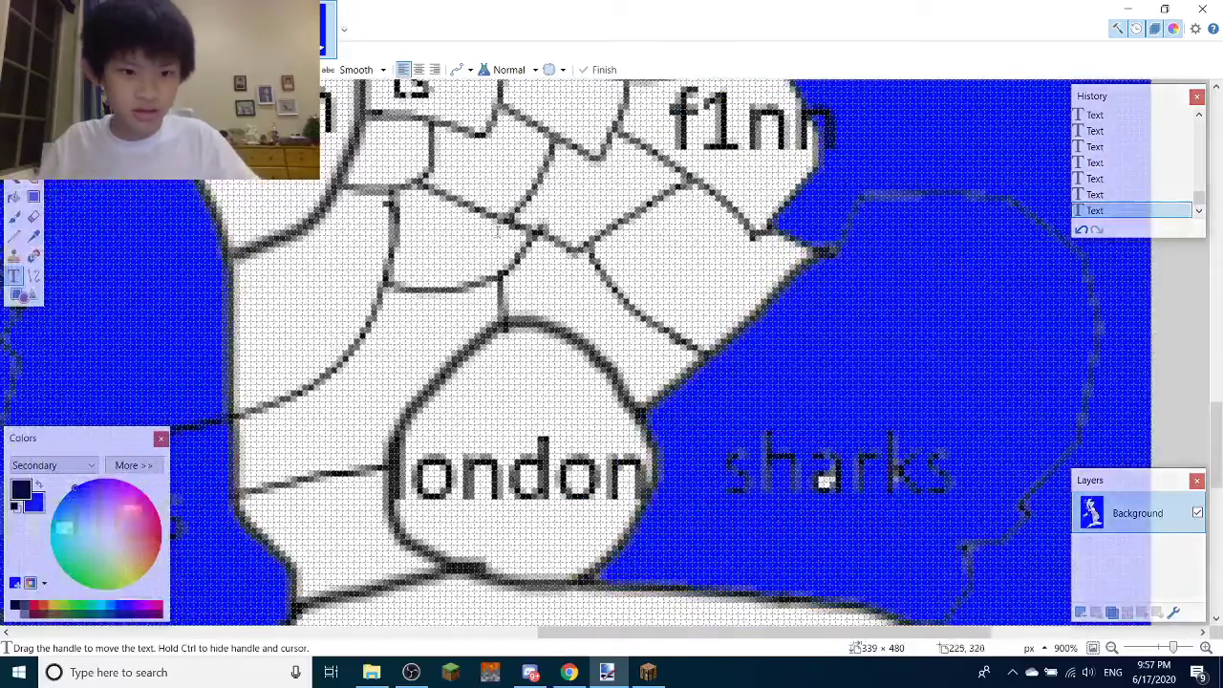
drag(496, 284, 659, 58)
key(b)
drag(459, 446, 642, 86)
scroll(355, 388, up, 2)
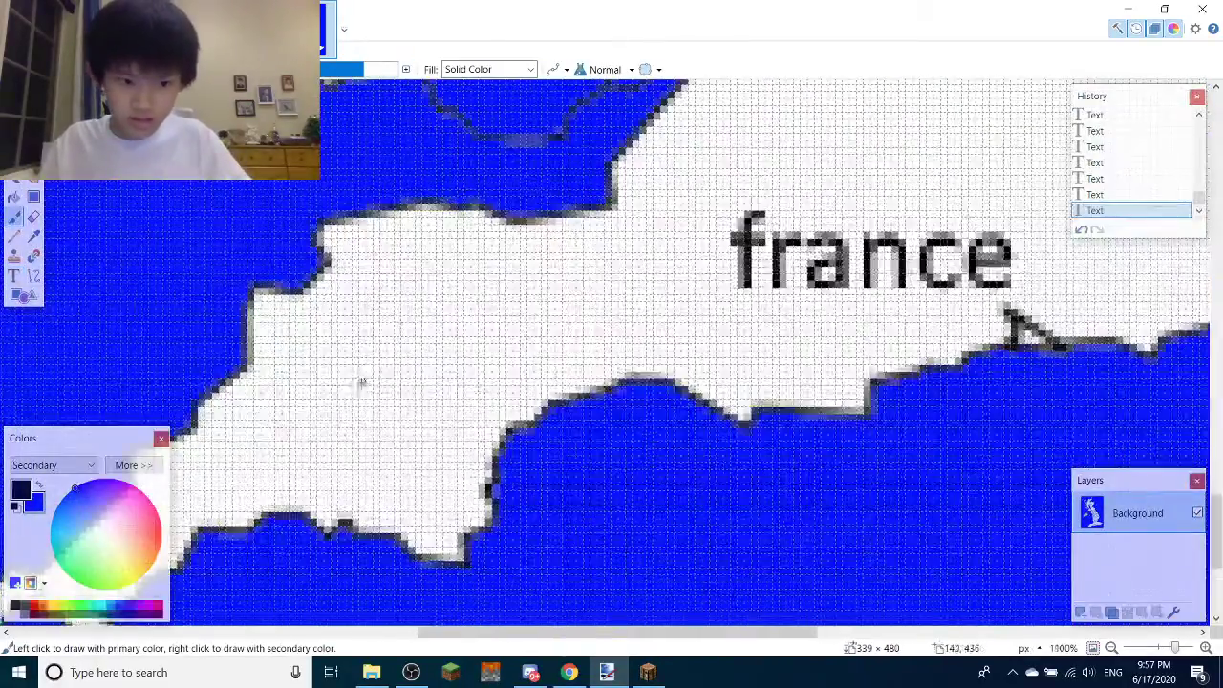
drag(310, 291, 495, 440)
scroll(449, 453, down, 3)
Label the peninsula tip 'a6d' and drag the label into place
key(t)
click(273, 468)
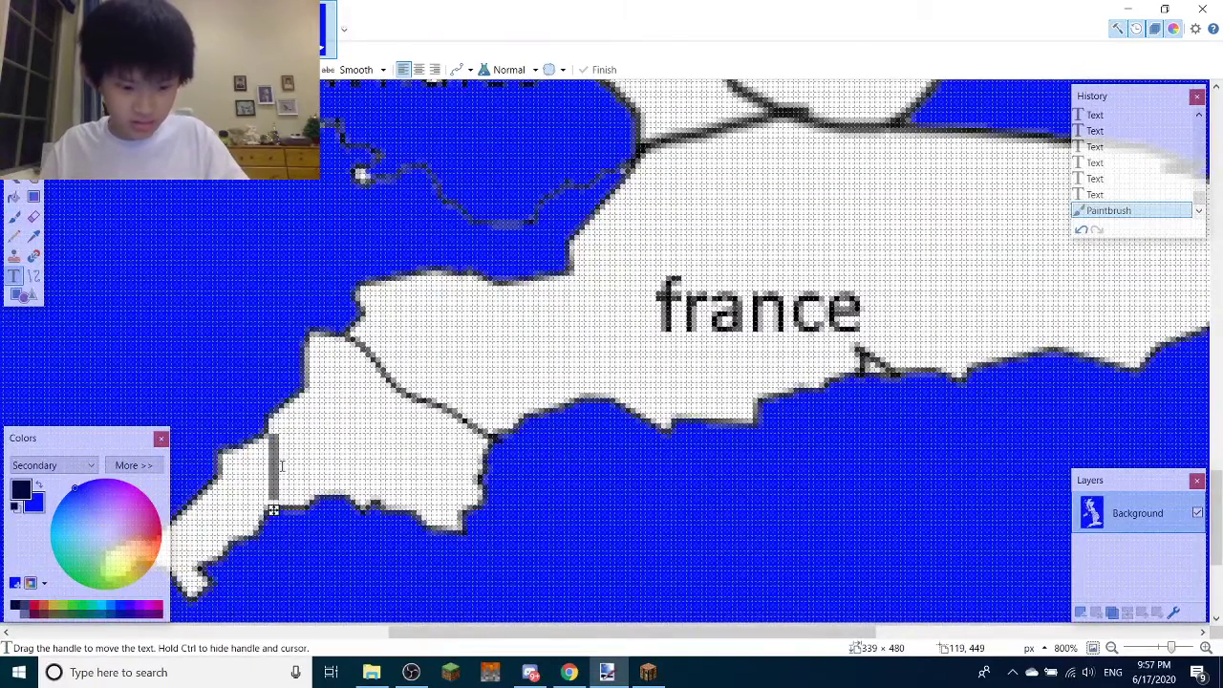
text(a6d)
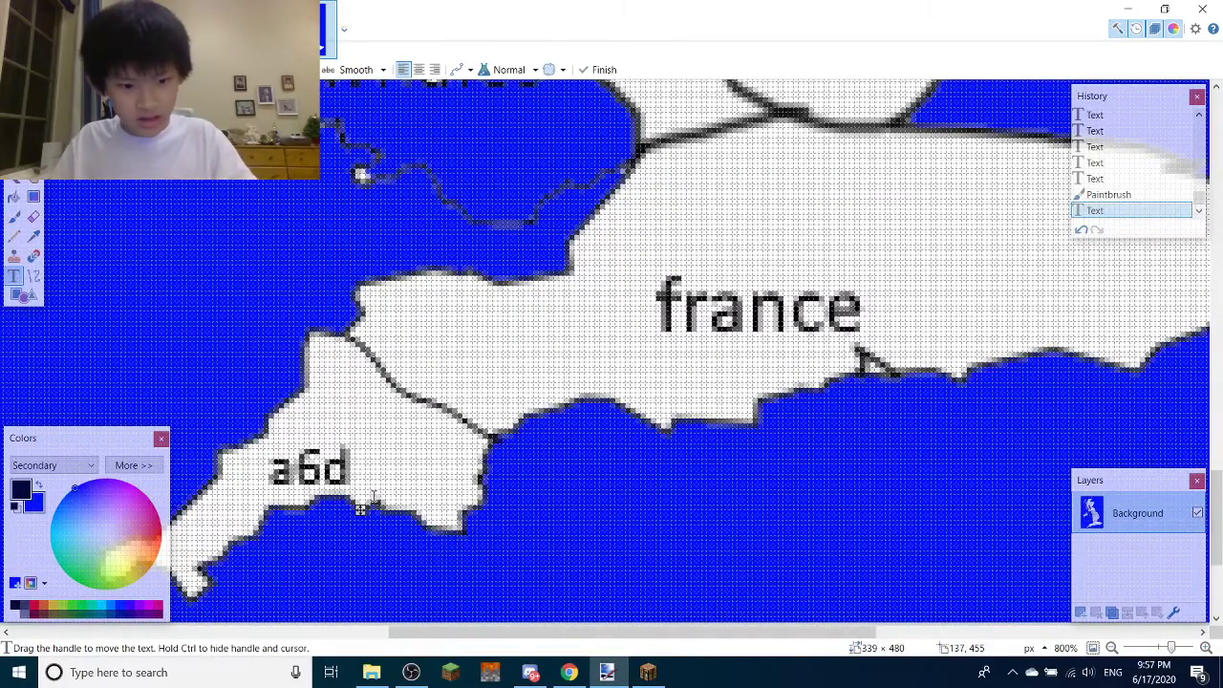
drag(360, 509, 394, 489)
drag(553, 499, 410, 480)
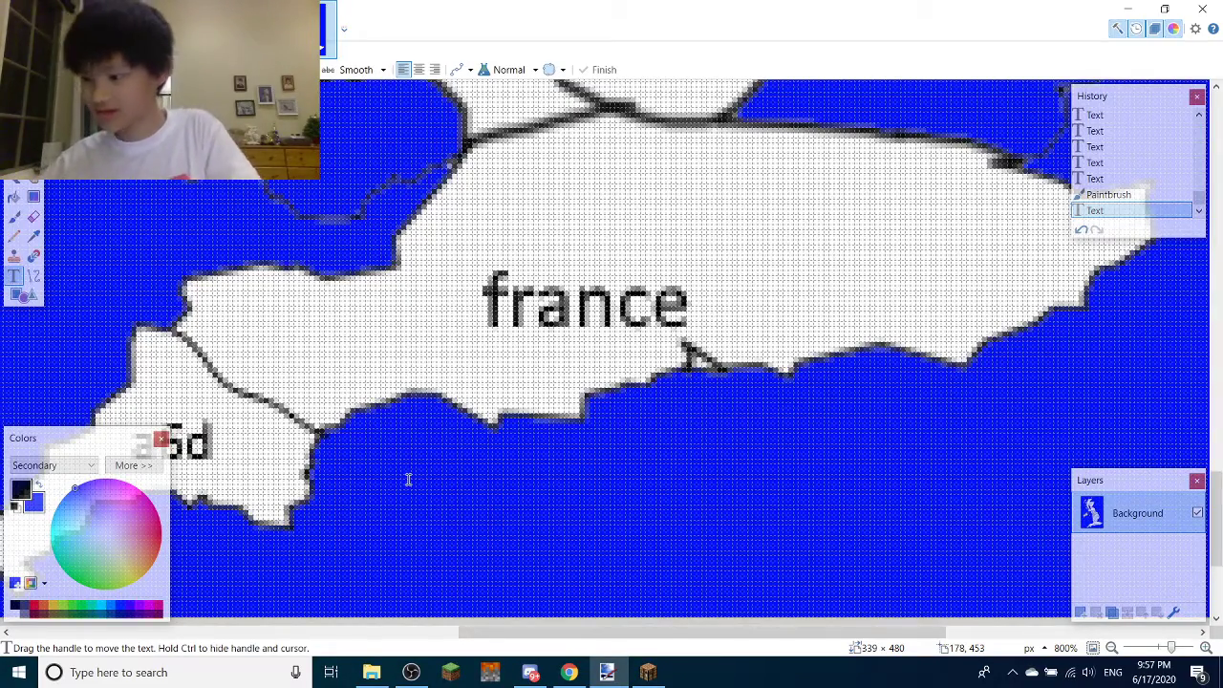
ctrl+scroll(477, 328, down, 3)
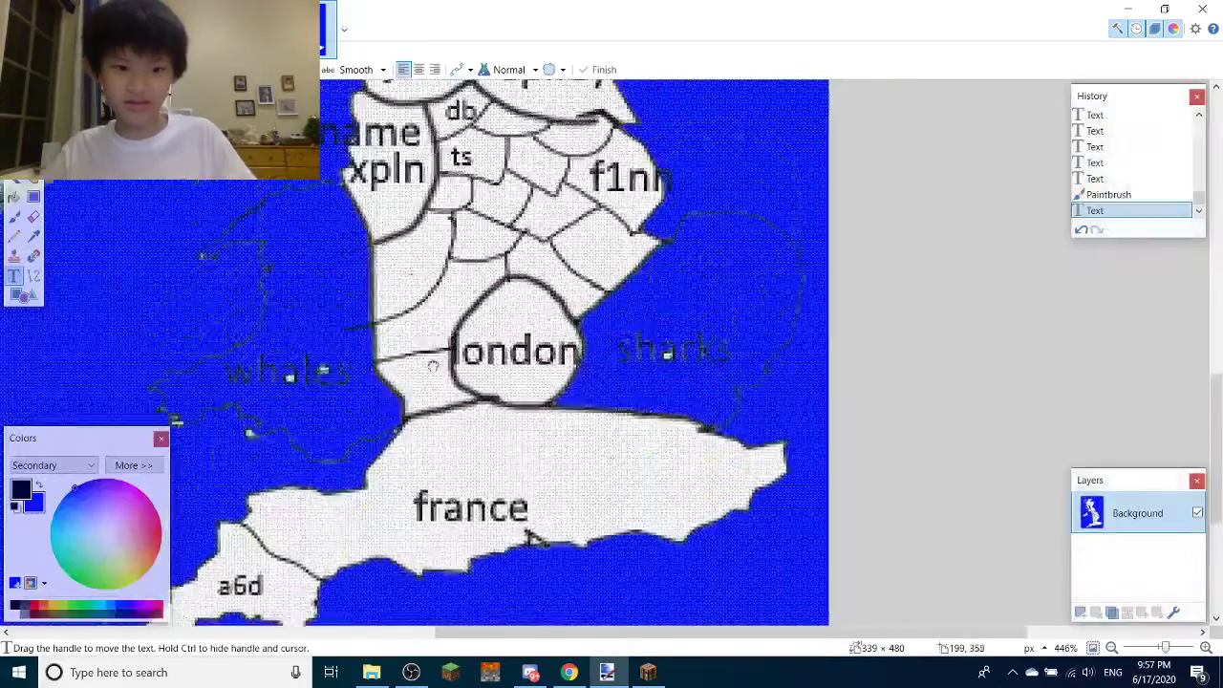
ctrl+scroll(432, 394, up, 3)
click(336, 304)
text(kai)
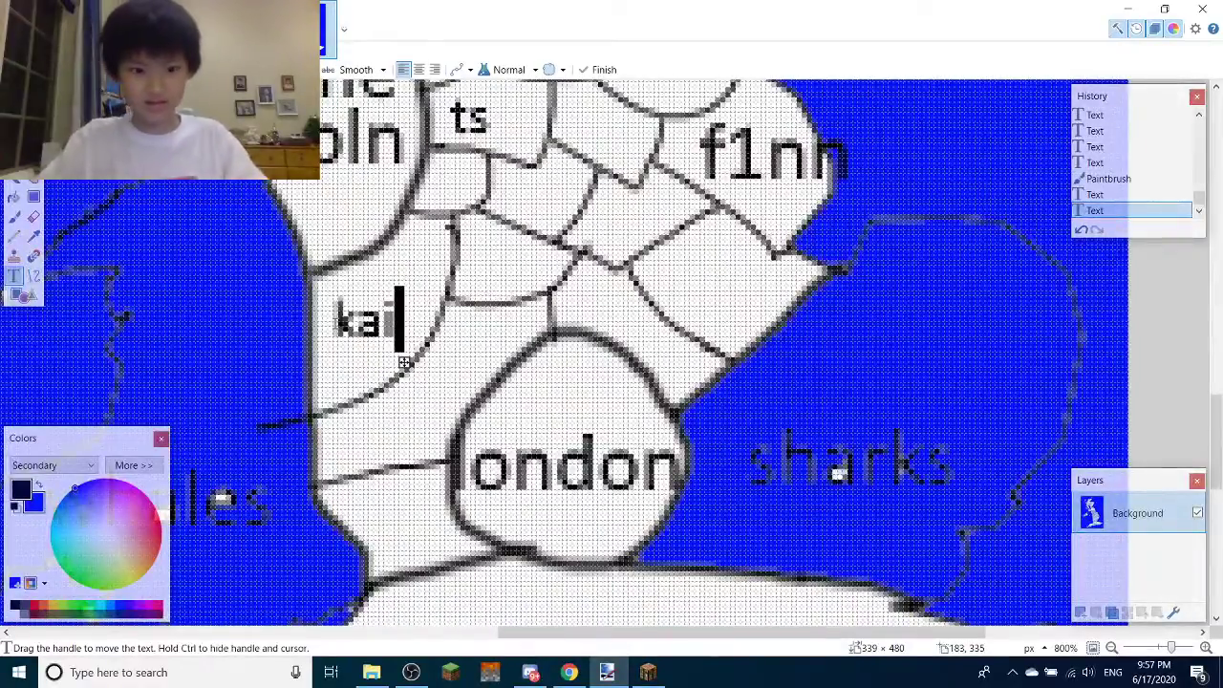
ctrl+scroll(351, 364, down, 3)
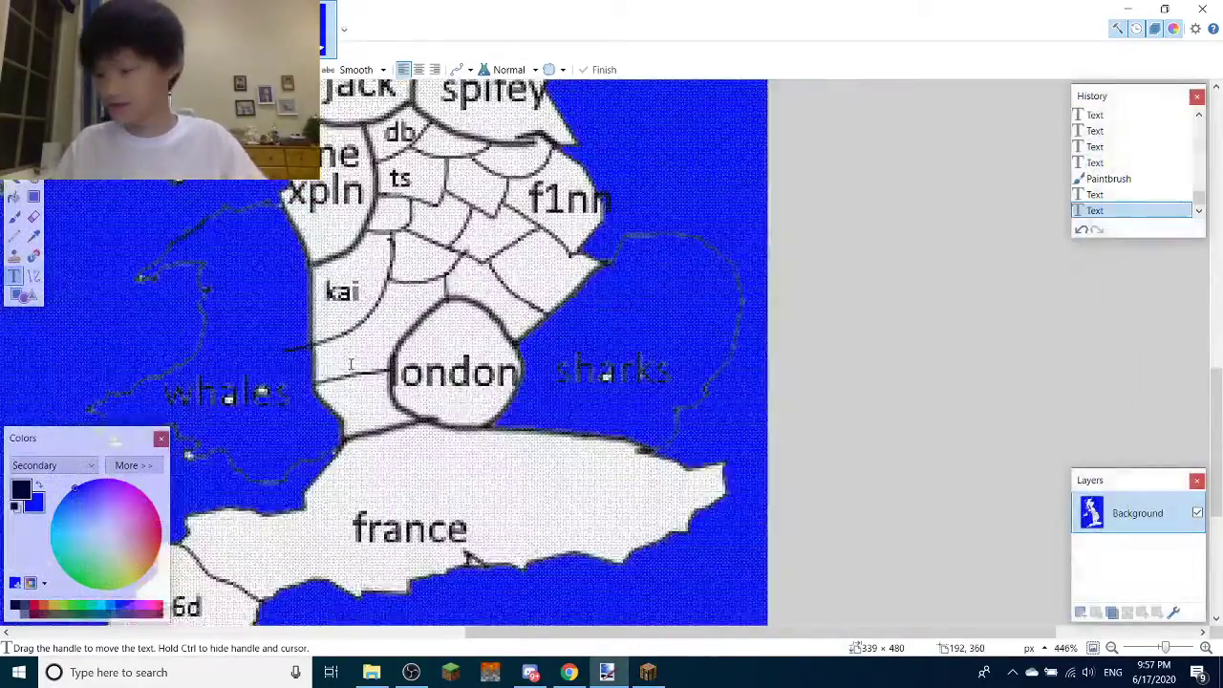
scroll(351, 364, up, 3)
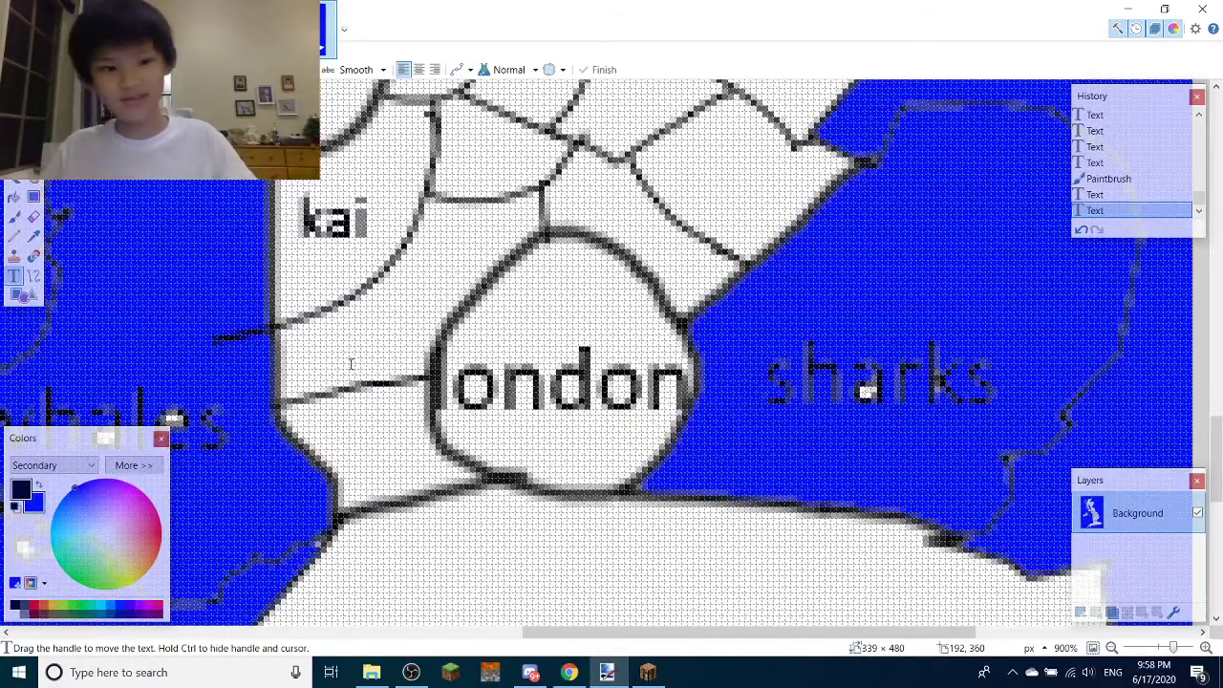
ctrl+scroll(350, 364, up, 1)
click(293, 277)
text(wil)
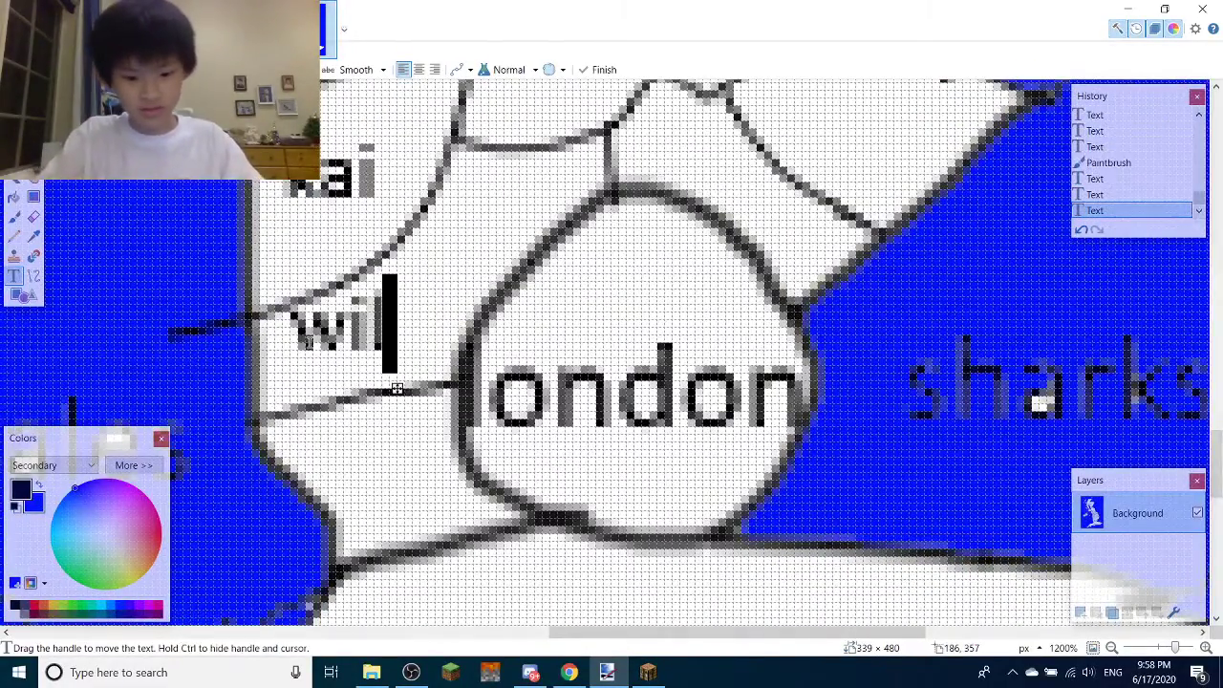
text(bue)
key(BackSpace)
text(r)
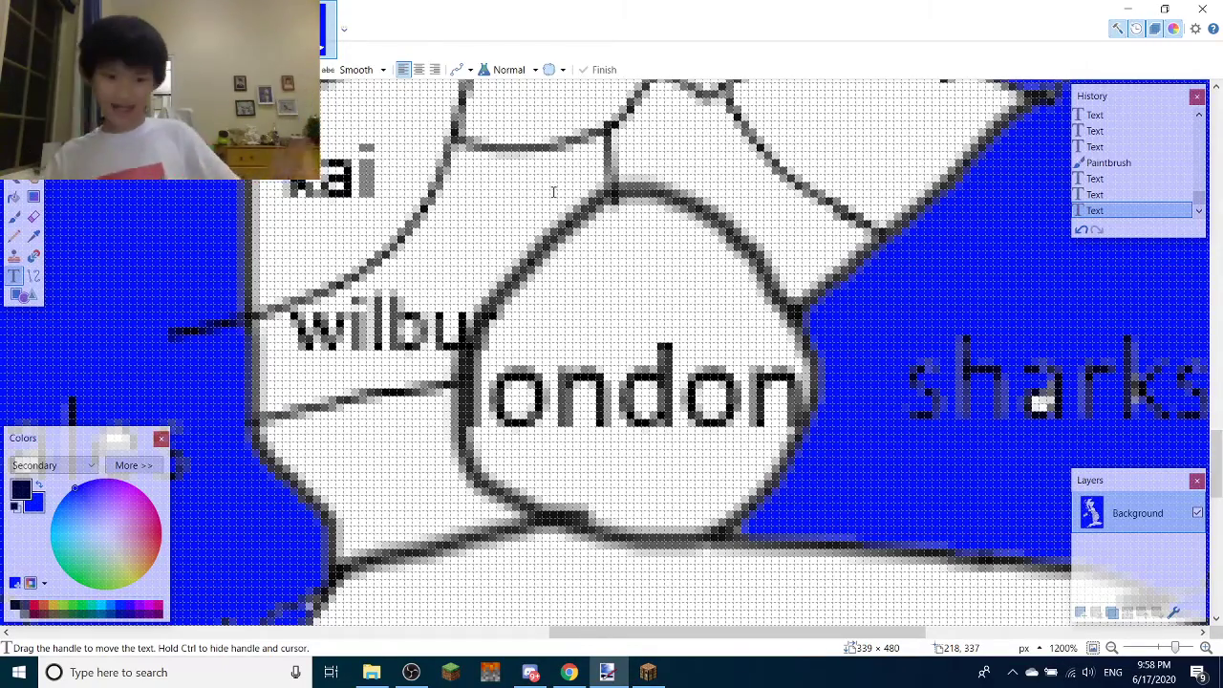
scroll(552, 191, down, 2)
scroll(455, 370, up, 2)
scroll(455, 371, up, 1)
scroll(455, 371, down, 3)
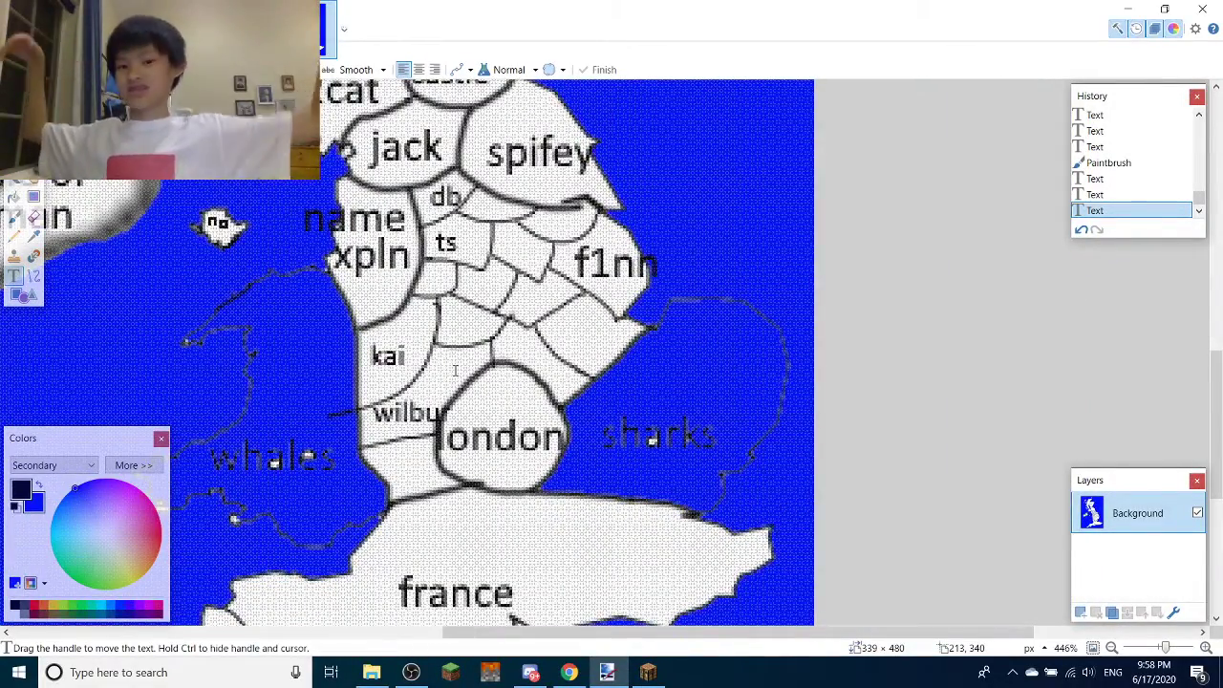
Label two empty eastern regions 'bpd' and 'tea'
scroll(626, 316, up, 3)
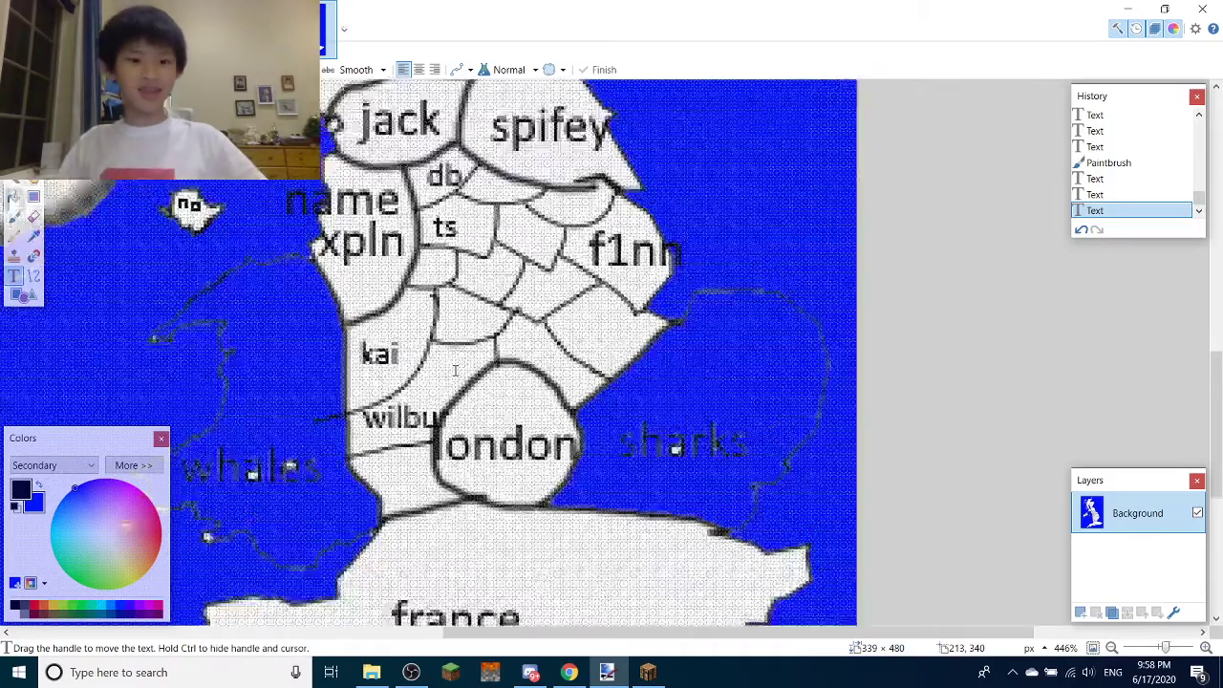
scroll(649, 307, up, 1)
click(647, 303)
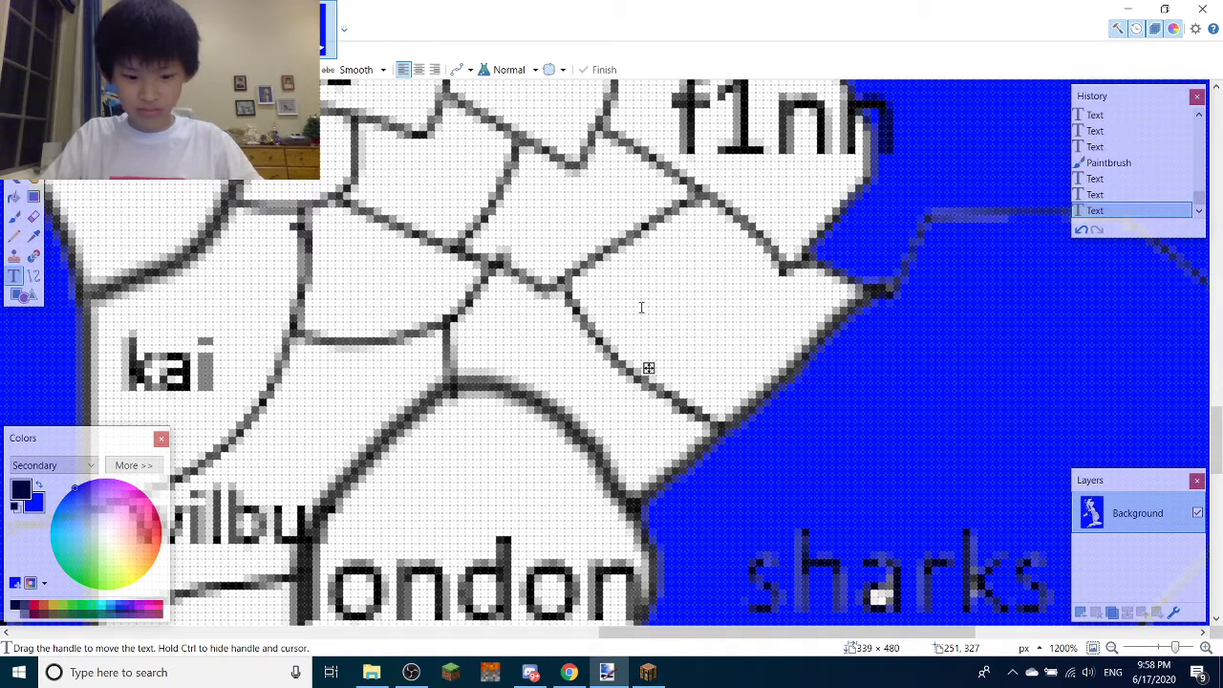
text(bpd)
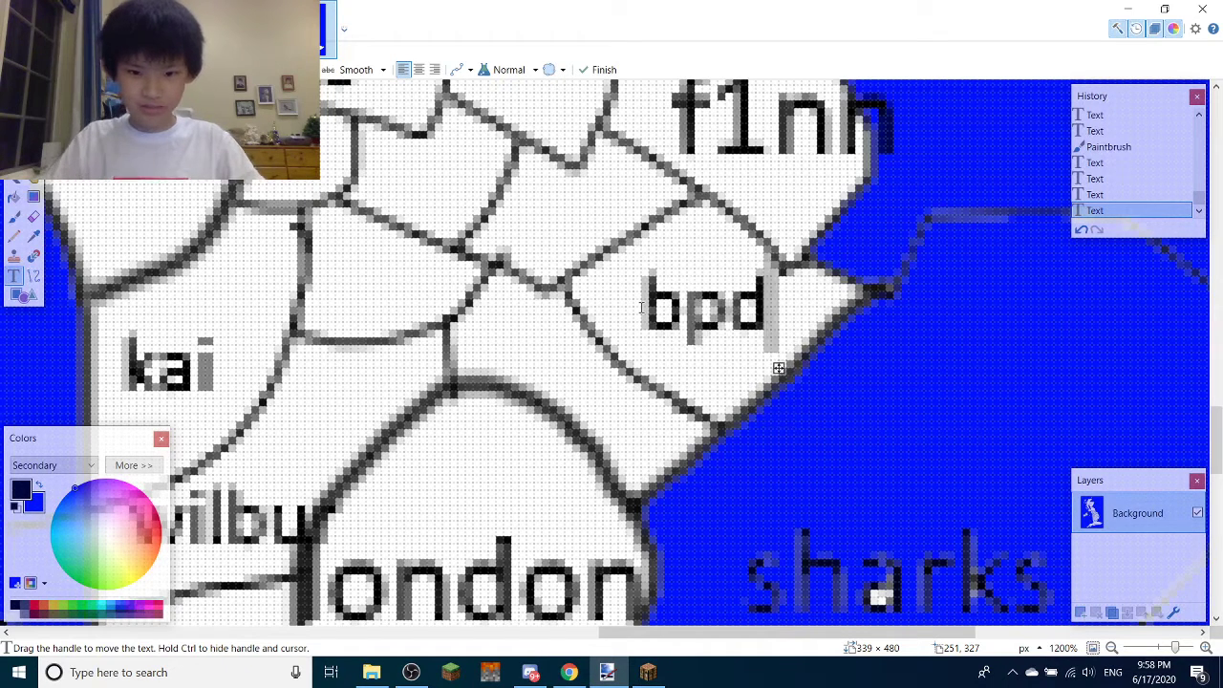
scroll(537, 288, up, 1)
click(506, 308)
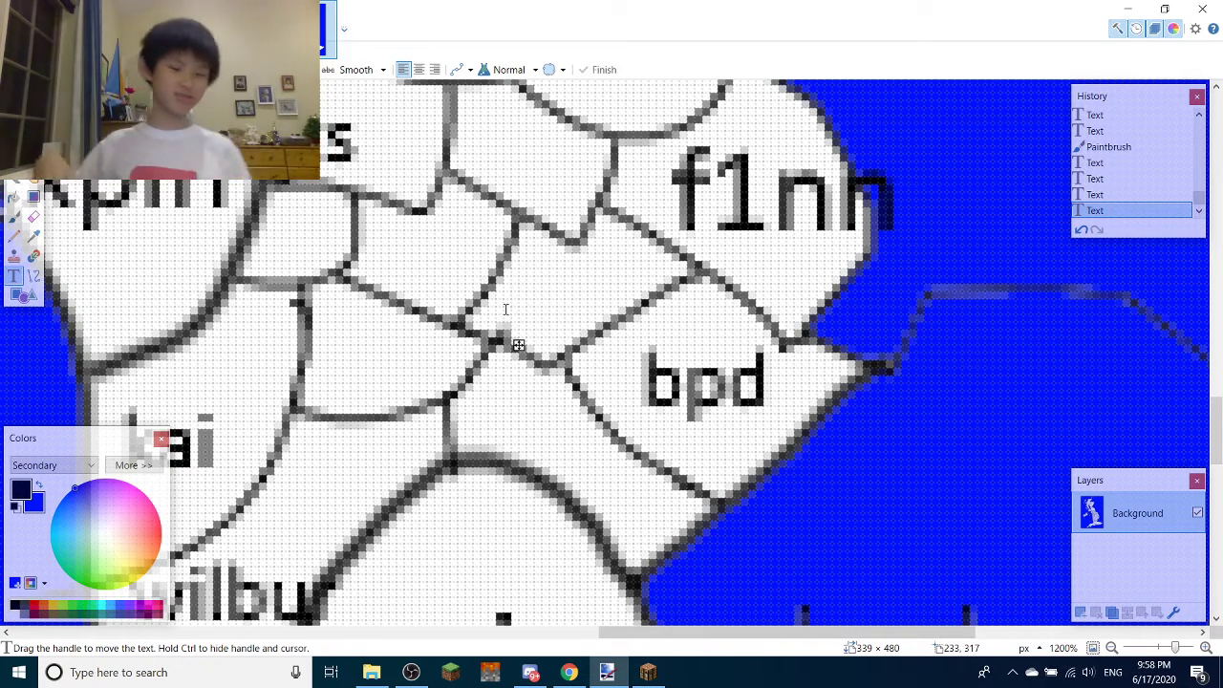
text(tea)
Add an 'orld conquering' label below spifey and an 'adecx' label beside db
scroll(535, 316, up, 3)
click(527, 286)
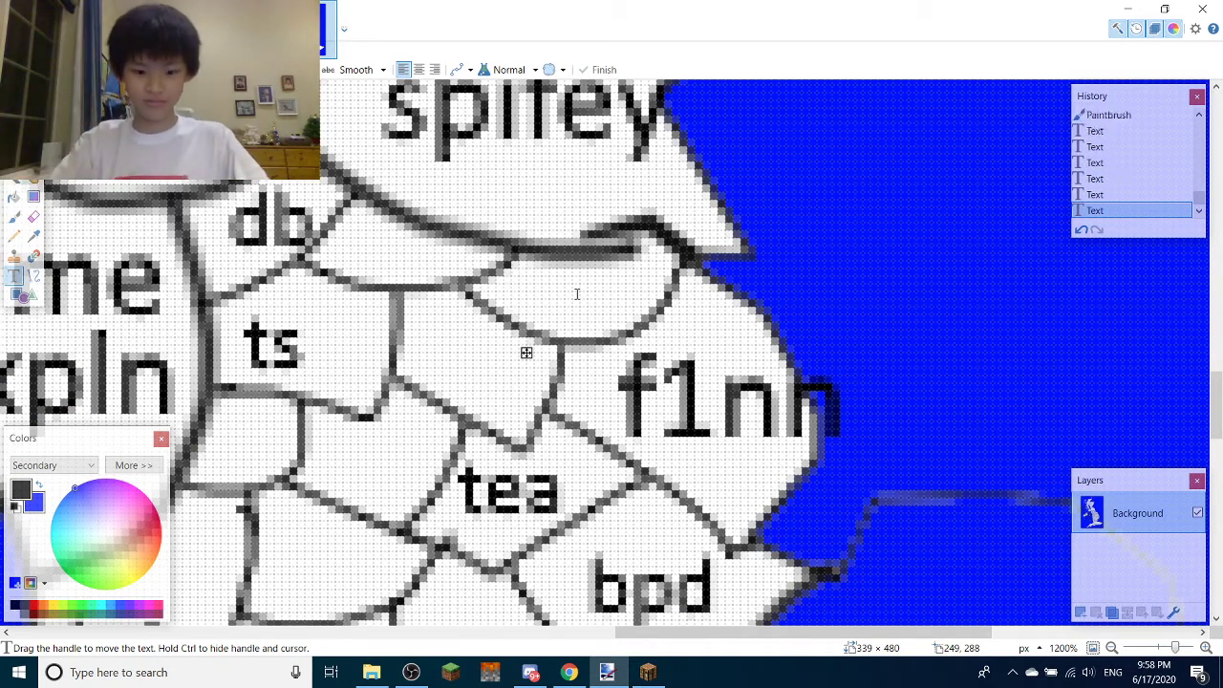
text(orld con)
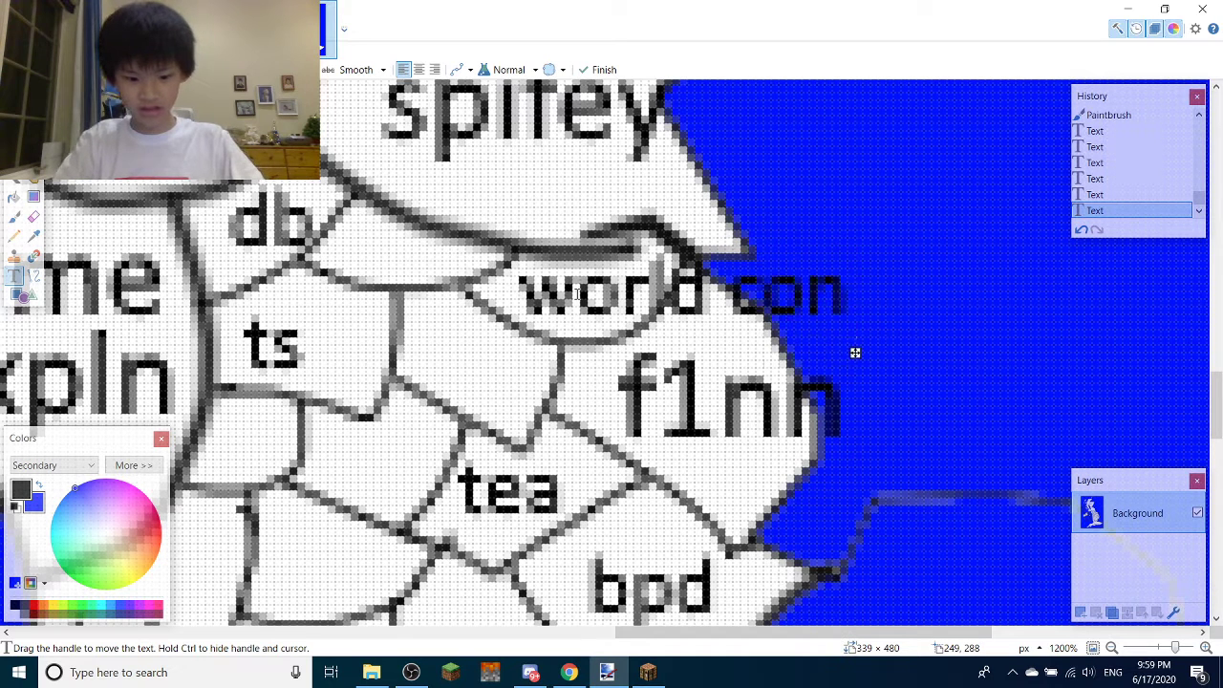
text(quering)
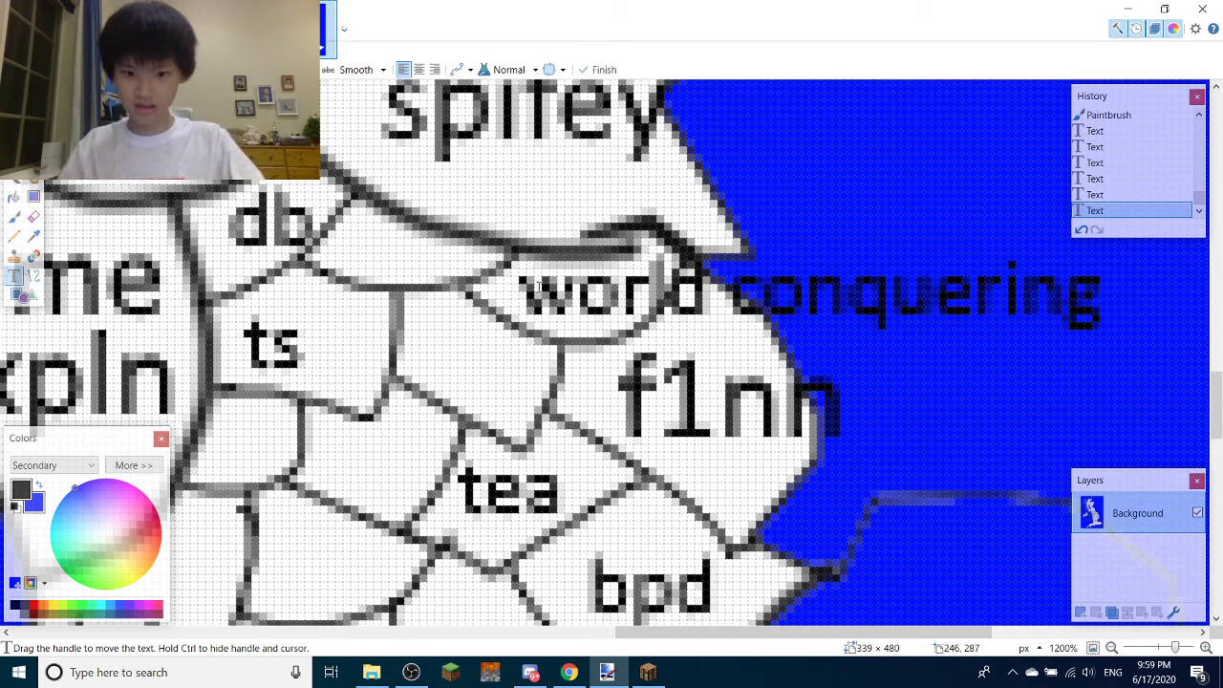
scroll(504, 290, left, 3)
scroll(504, 289, up, 1)
click(525, 307)
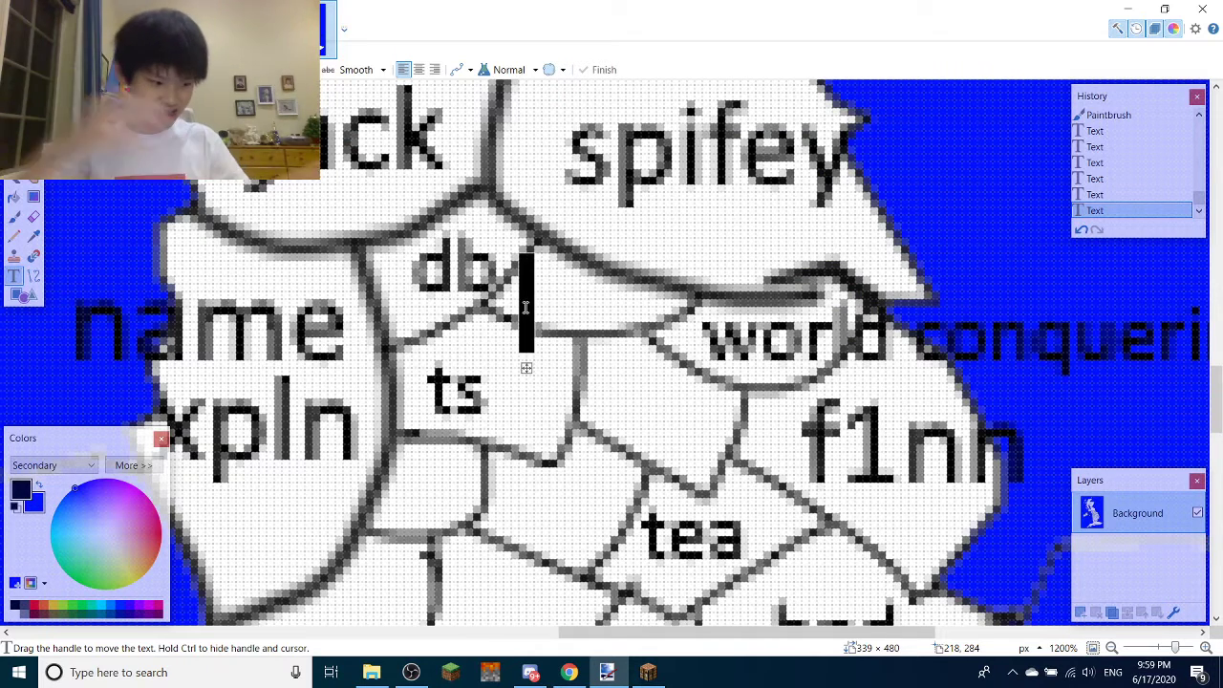
text(adecx)
scroll(616, 287, down, 1)
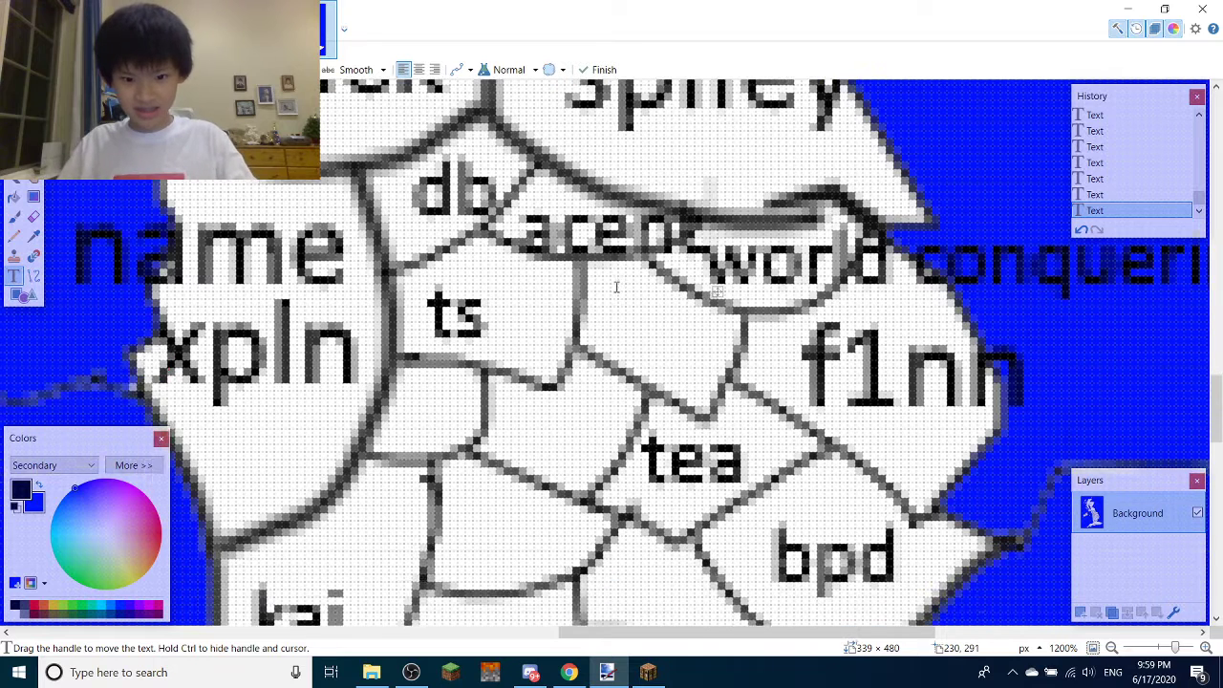
key(Left)
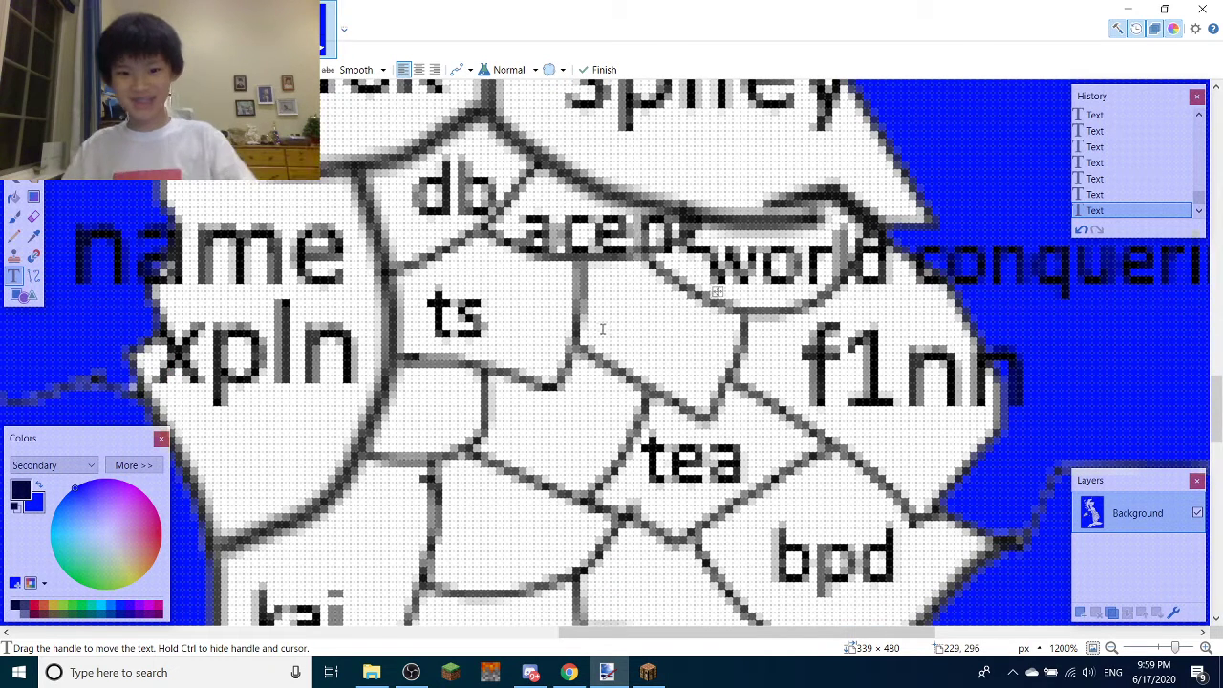
click(608, 336)
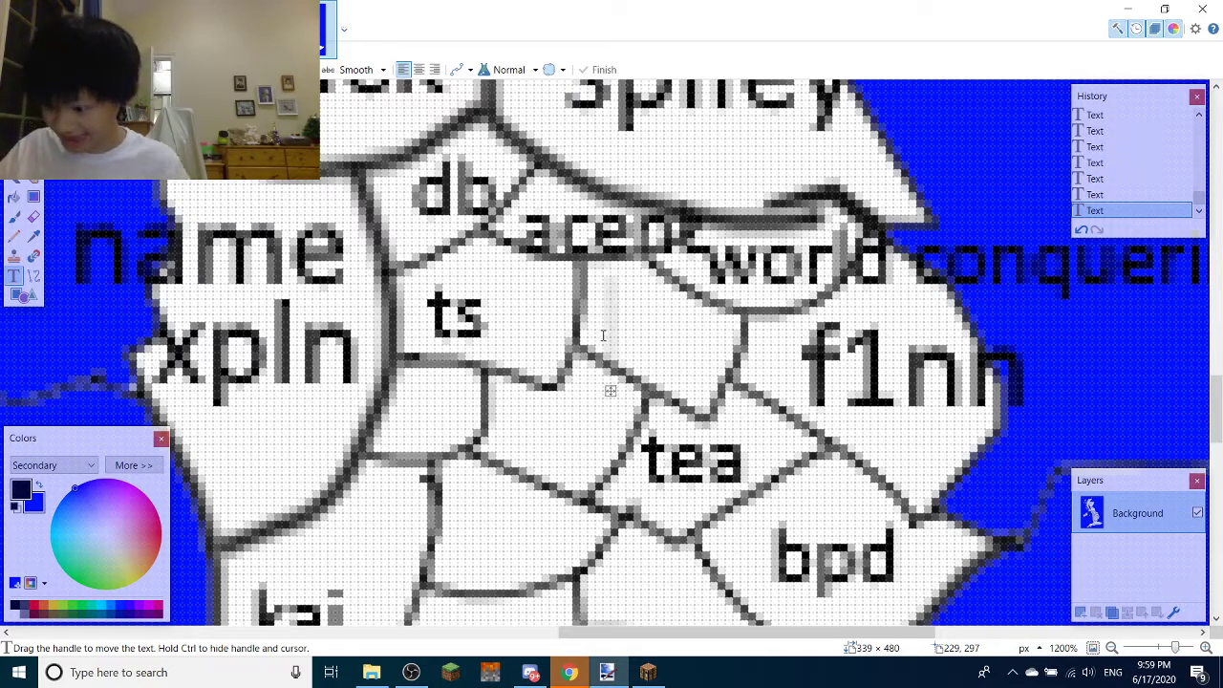
Label the region beside ts 't&c' and add a 'b' label
scroll(603, 335, down, 5)
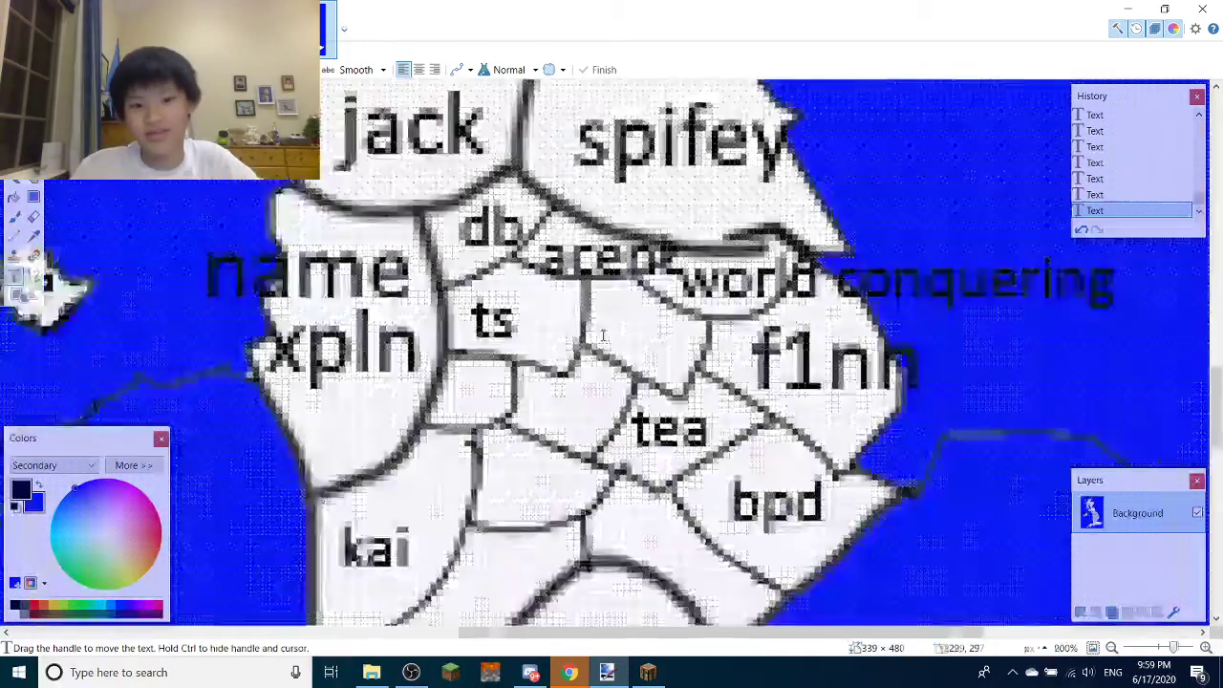
scroll(603, 335, up, 4)
scroll(602, 335, down, 4)
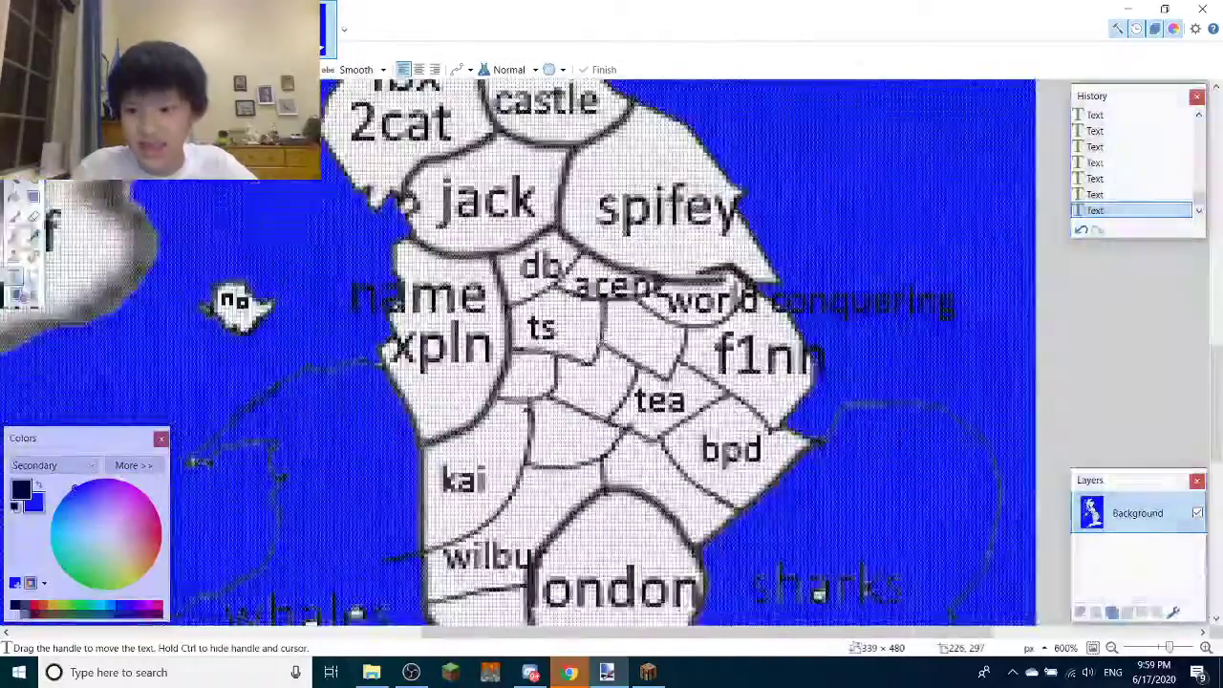
scroll(602, 335, up, 2)
scroll(603, 335, up, 6)
click(656, 341)
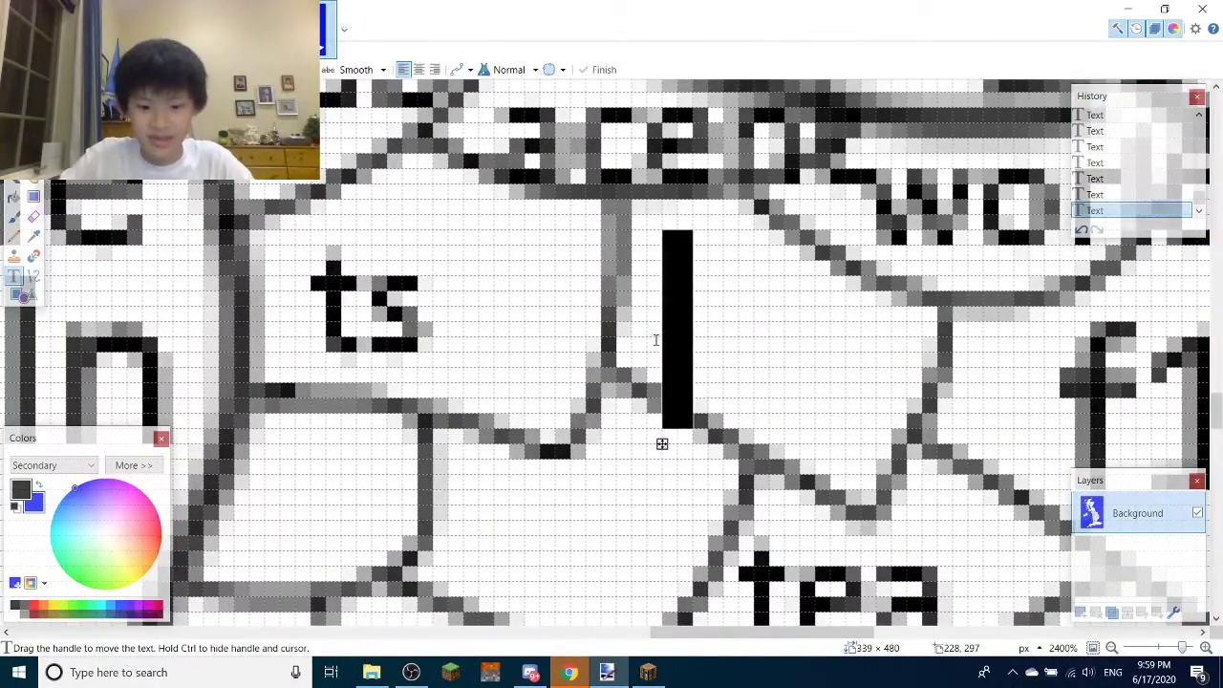
text(t)
text(&c)
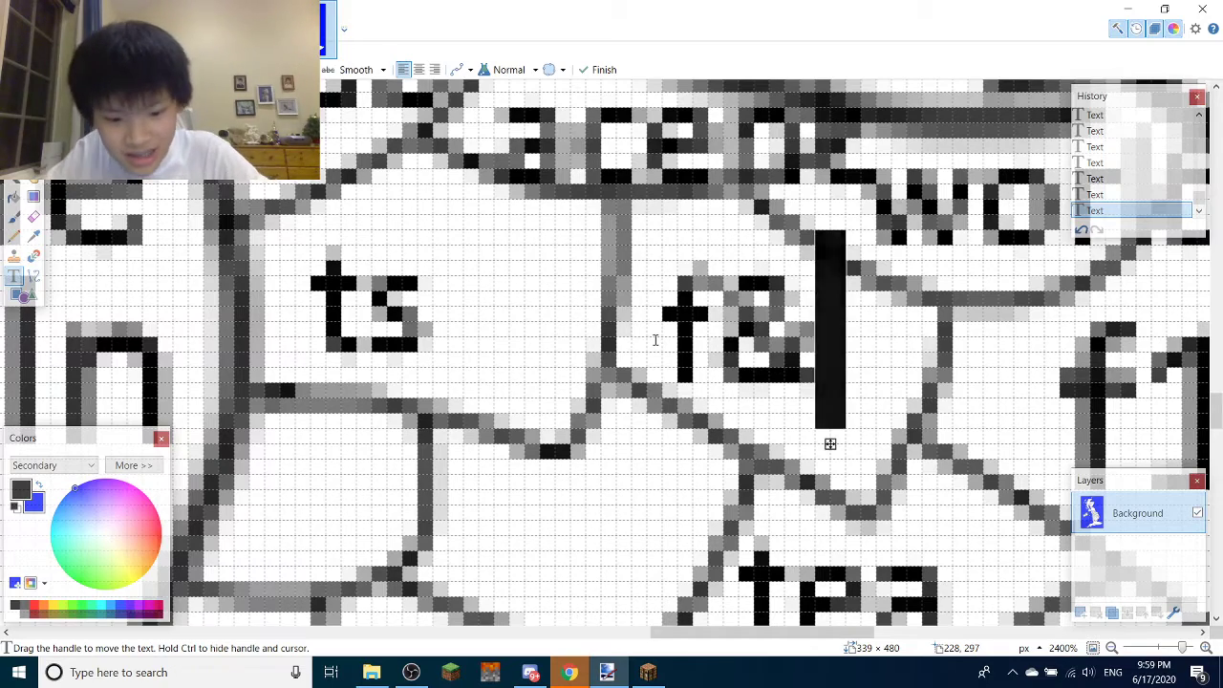
scroll(656, 341, down, 3)
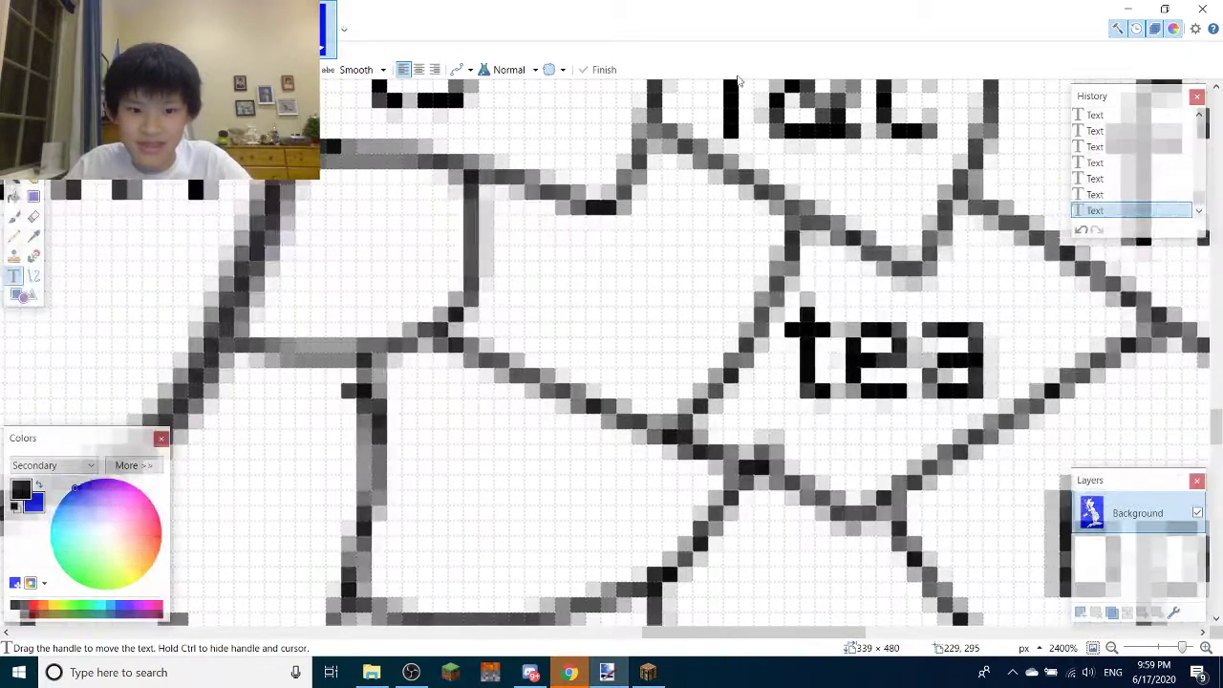
scroll(616, 233, left, 3)
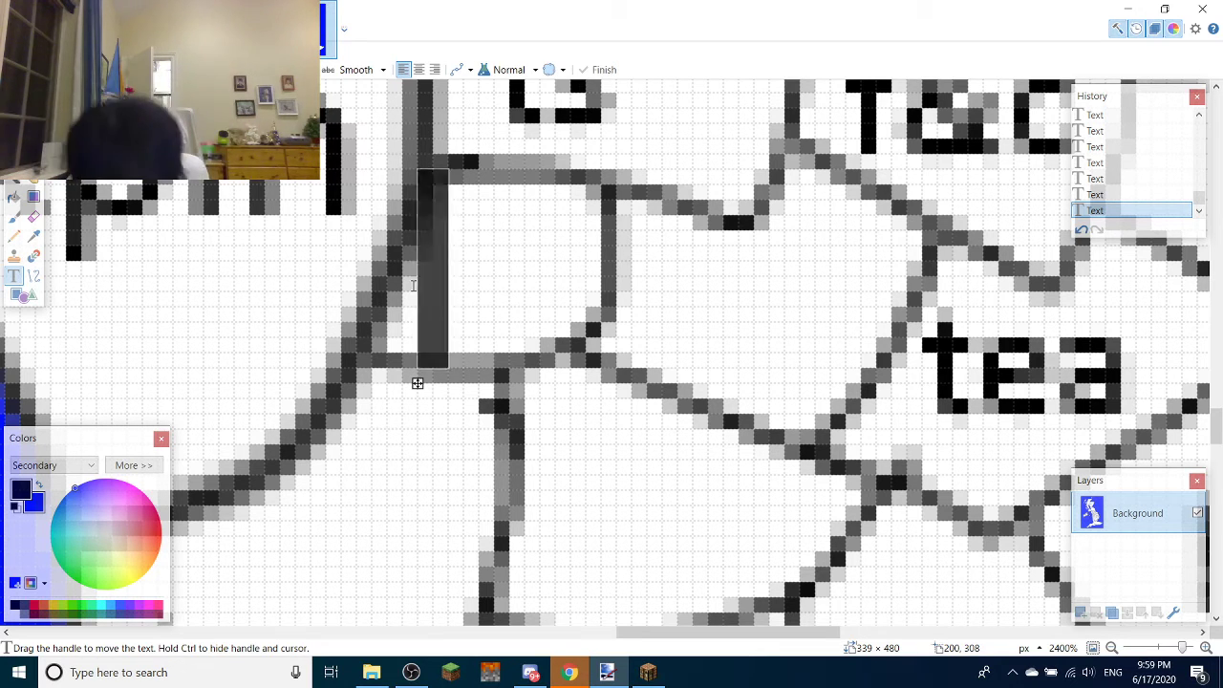
text(b)
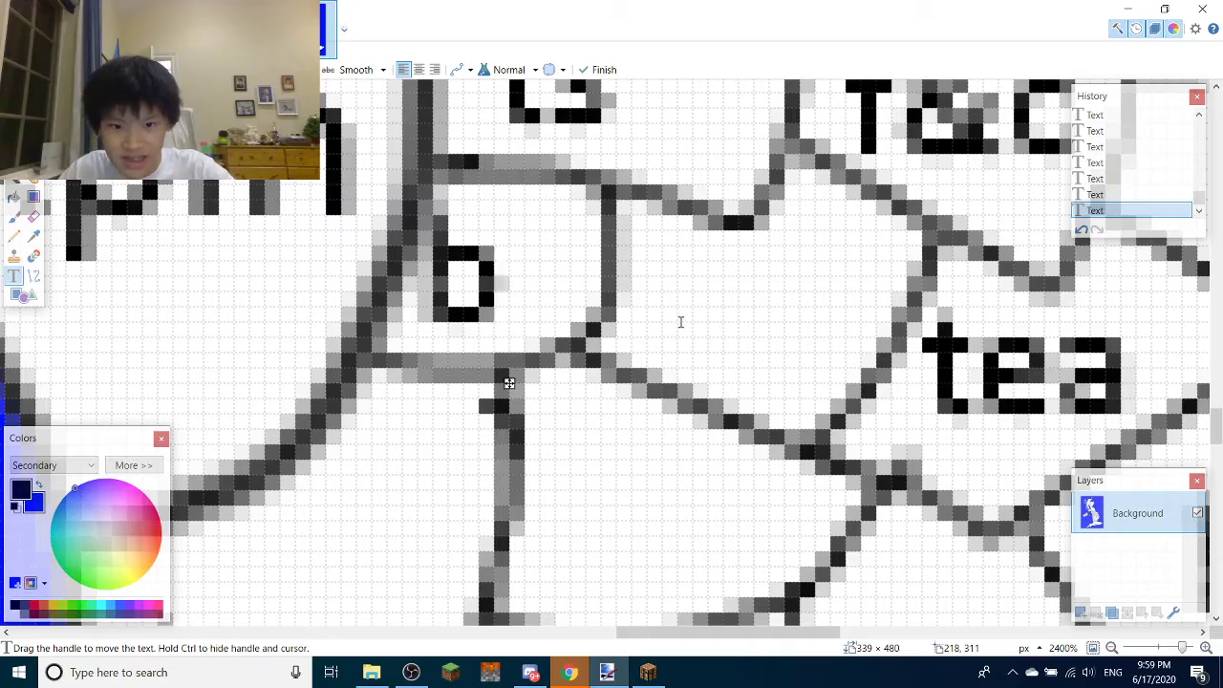
Label the region just above london with the stacked text 'en', 'gl', 'and'
scroll(674, 320, down, 5)
scroll(697, 336, down, 5)
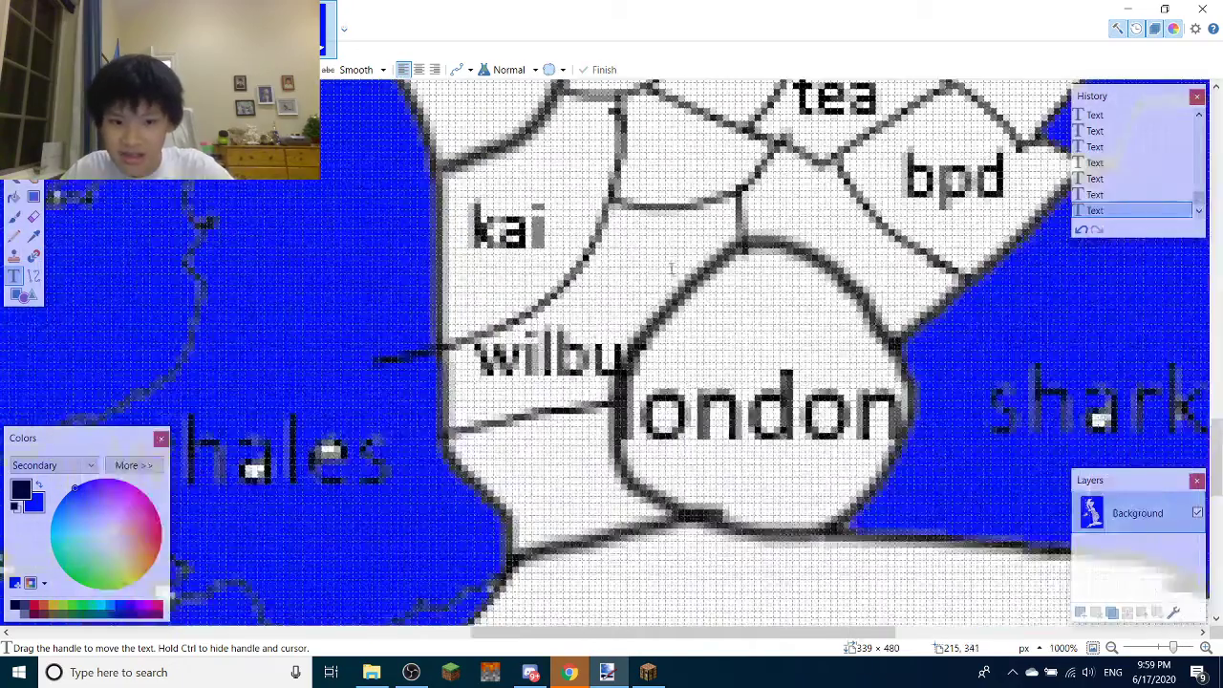
scroll(698, 335, up, 3)
scroll(698, 335, down, 3)
scroll(537, 318, up, 3)
scroll(537, 318, up, 3)
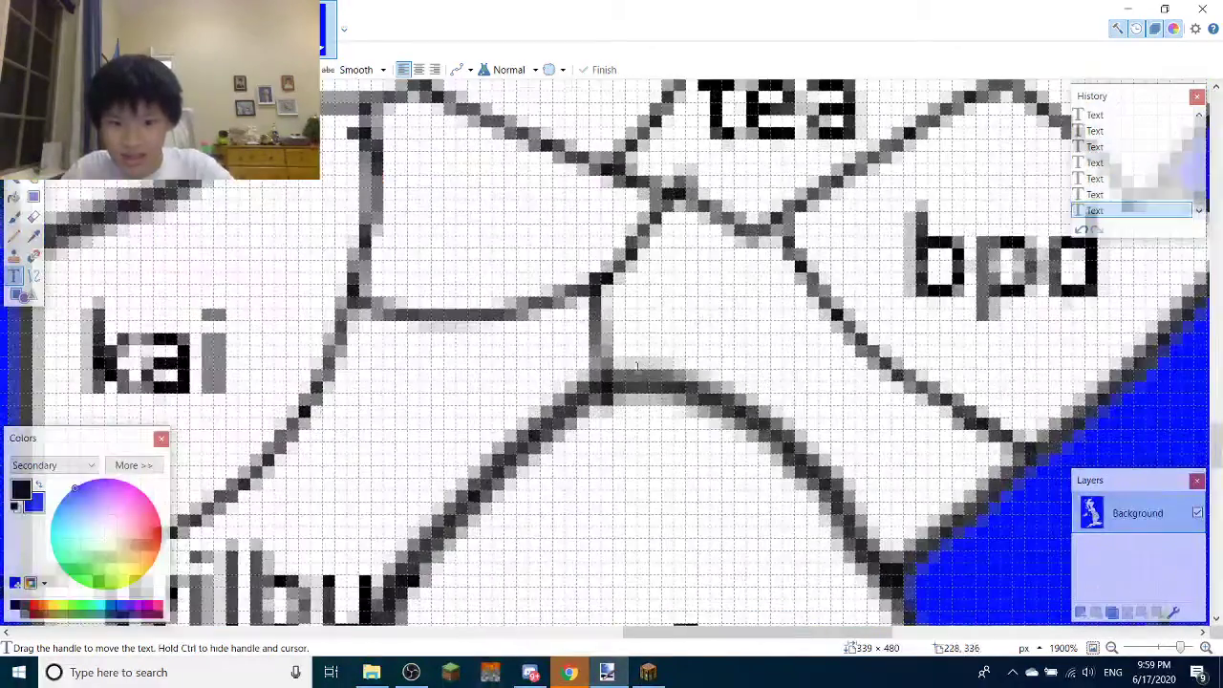
click(665, 313)
text(engla)
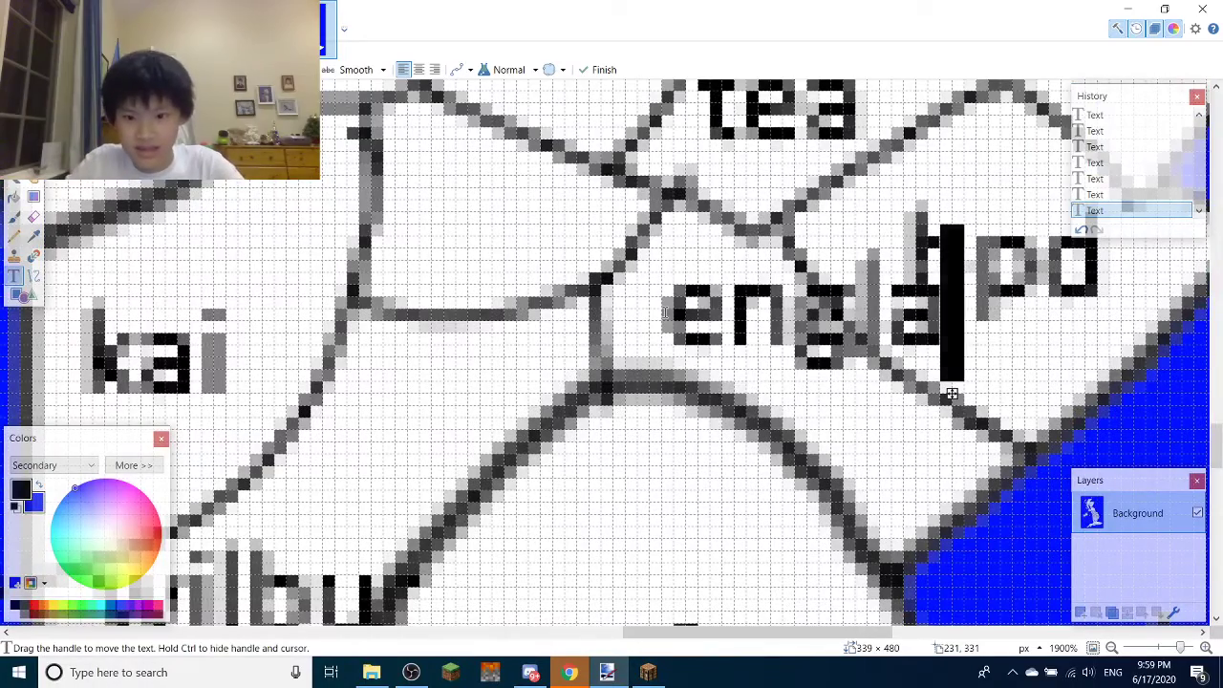
key(BackSpace)
key(BackSpace)
key(BackSpace)
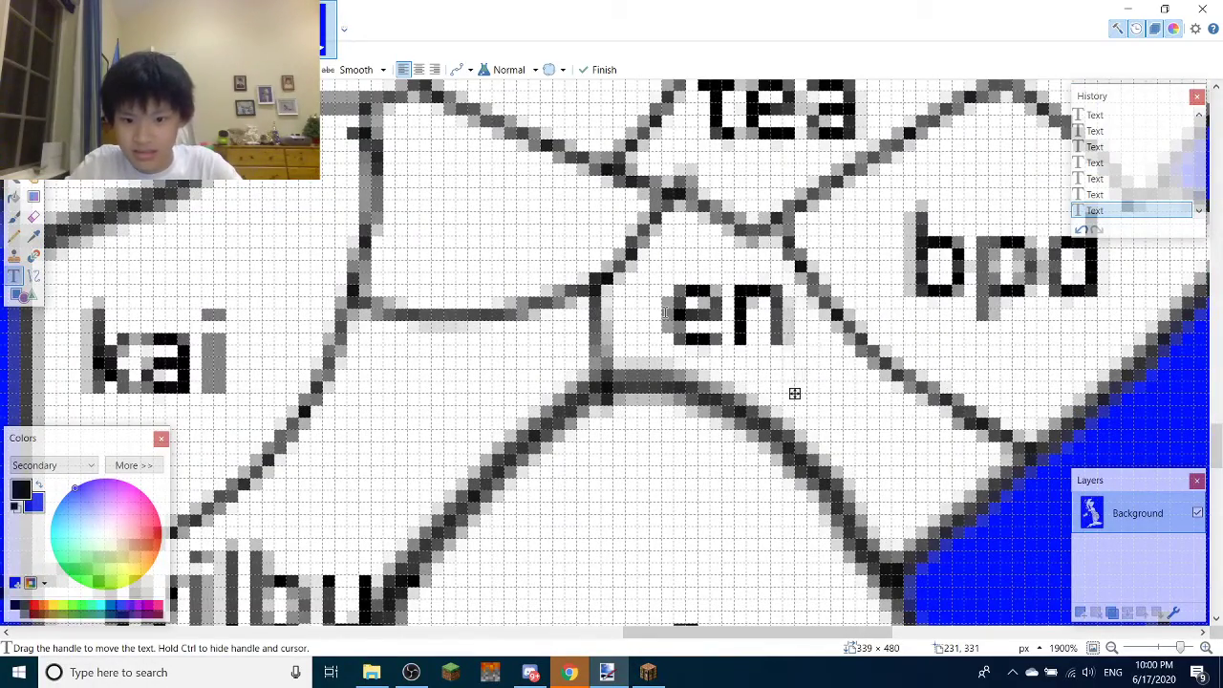
scroll(665, 313, down, 2)
scroll(732, 364, up, 2)
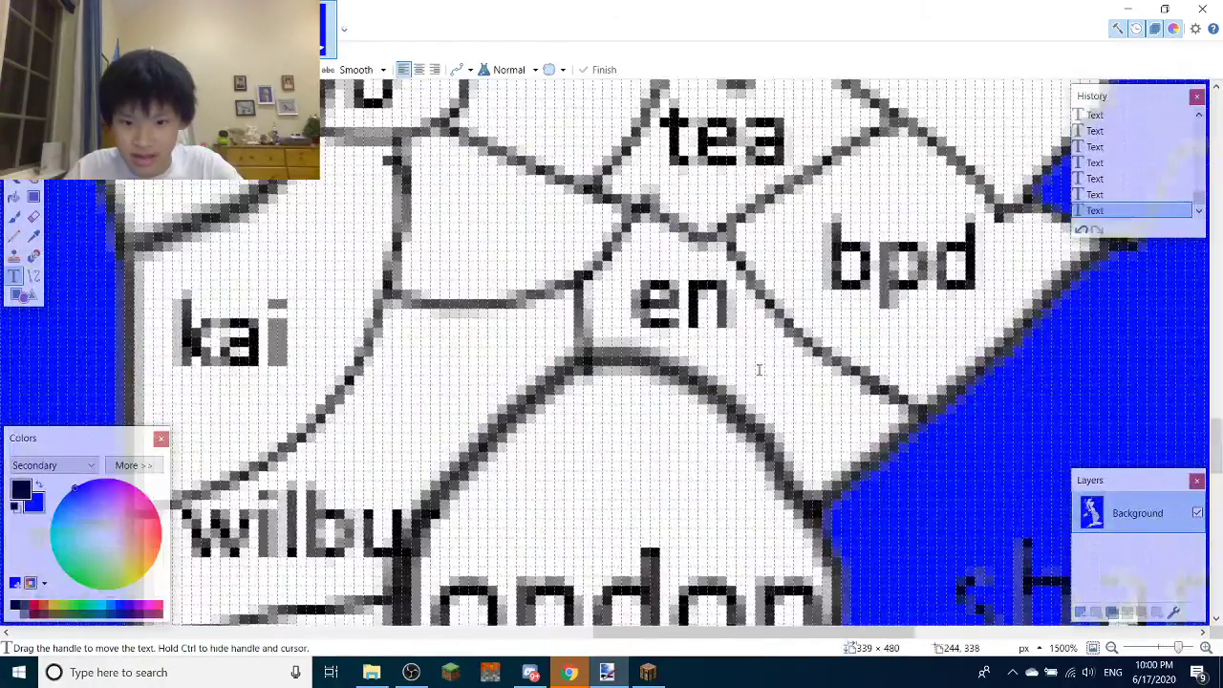
text(gl)
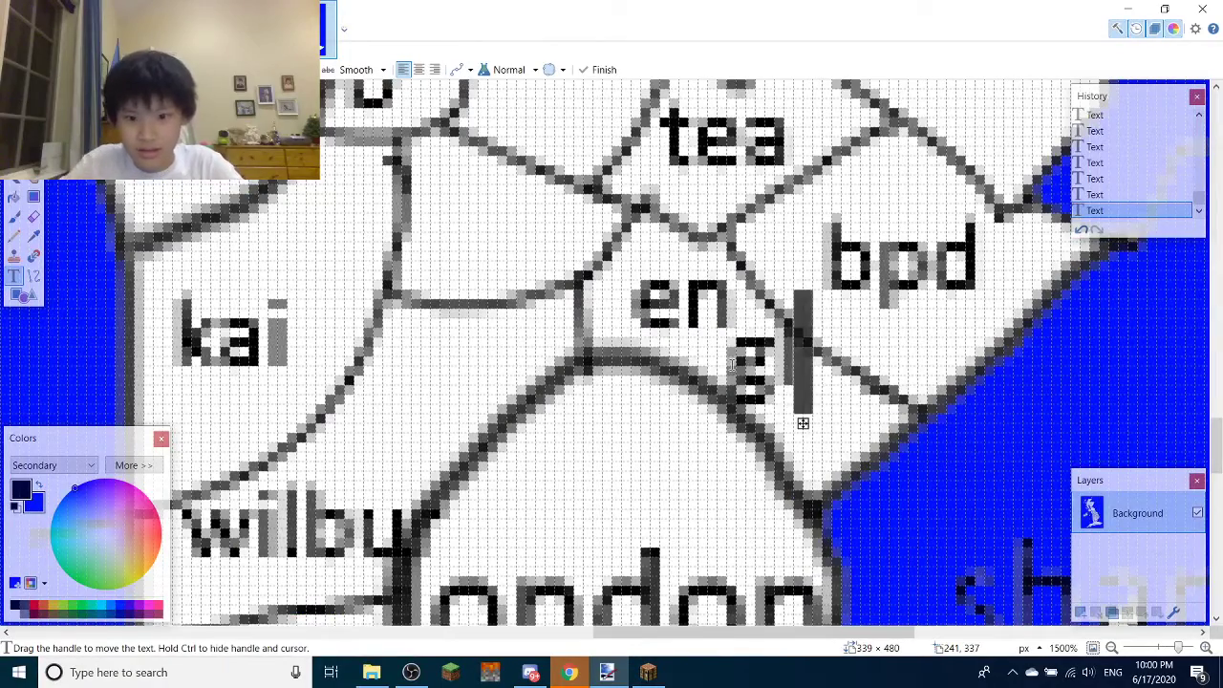
key(Return)
text(and)
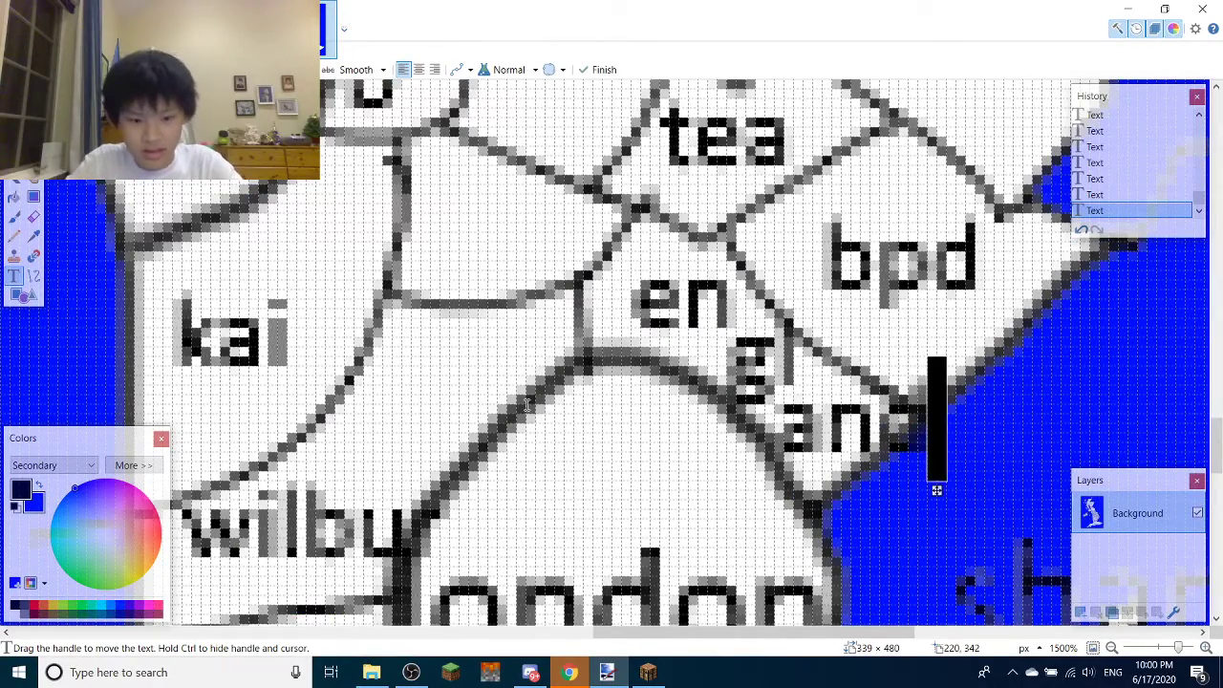
scroll(456, 261, down, 2)
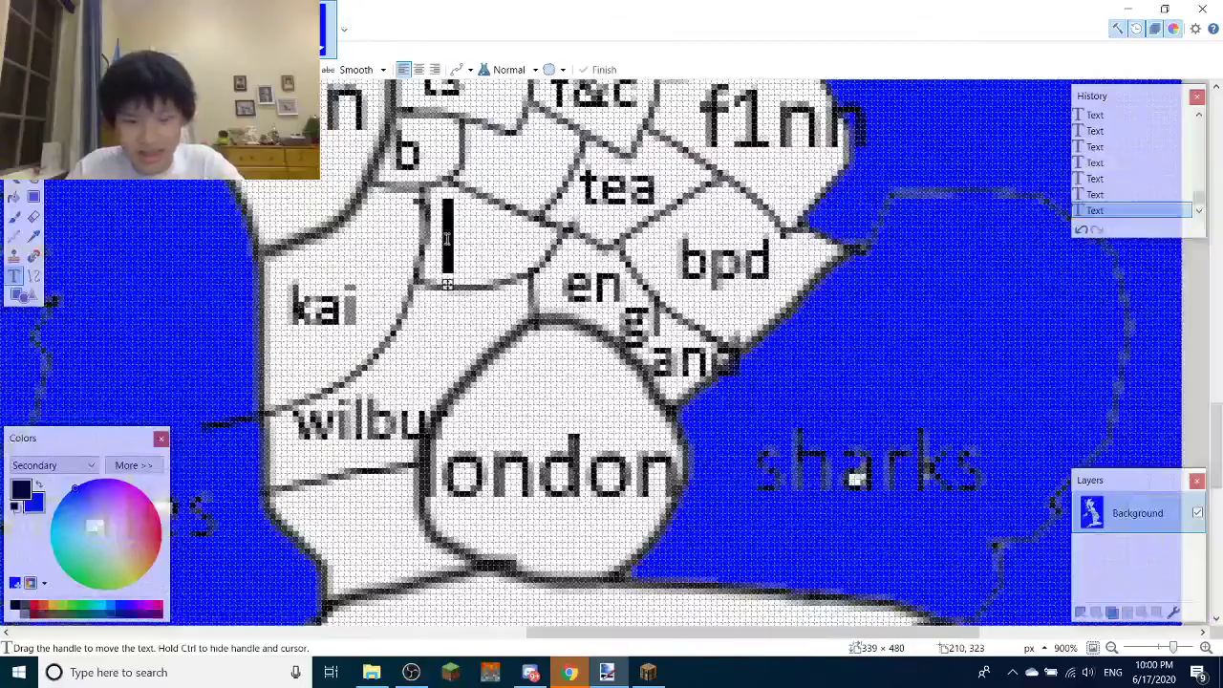
scroll(446, 239, down, 3)
scroll(449, 239, up, 1)
scroll(454, 241, down, 1)
scroll(468, 243, up, 4)
scroll(468, 243, up, 3)
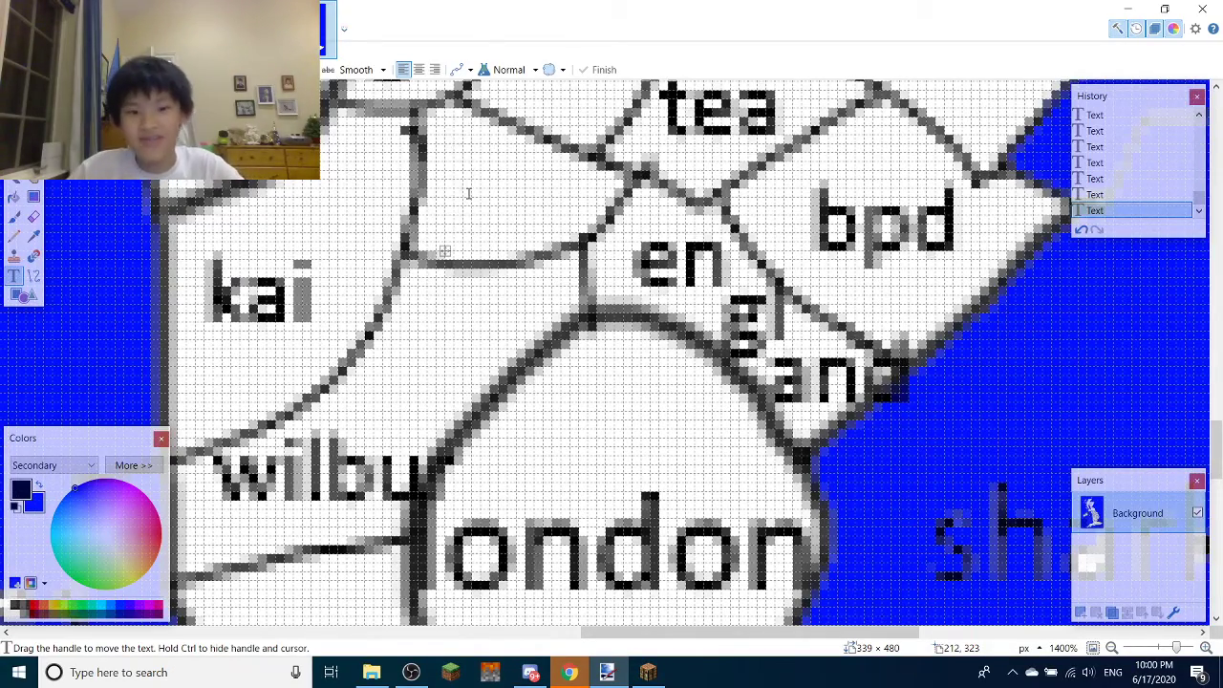
Type the 'celts' label and nudge it slightly left
scroll(468, 193, down, 9)
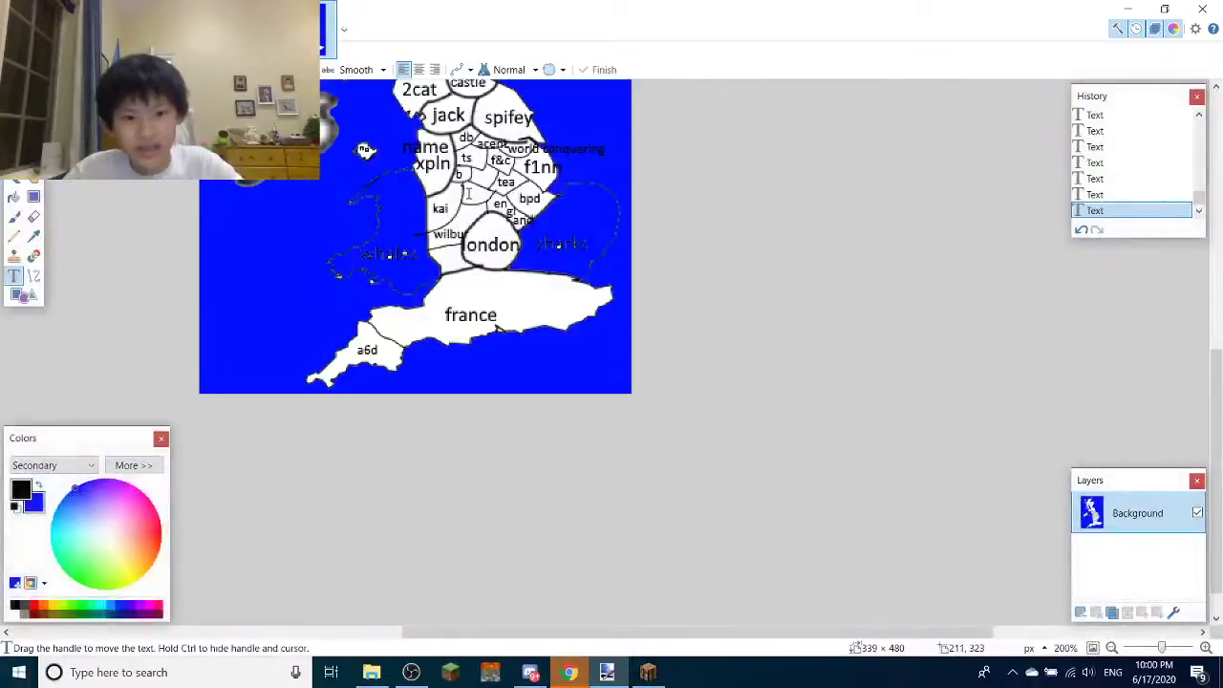
scroll(468, 194, up, 2)
scroll(468, 193, up, 4)
scroll(468, 194, down, 4)
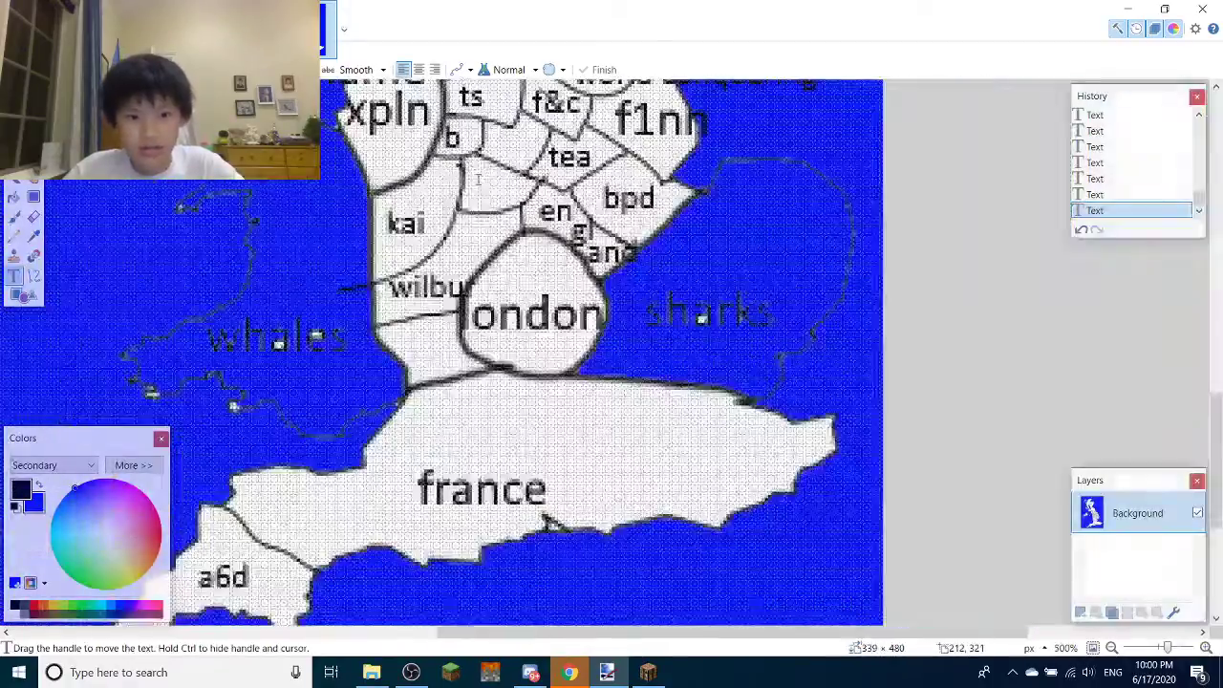
scroll(454, 306, up, 3)
drag(441, 403, 468, 327)
scroll(468, 326, up, 4)
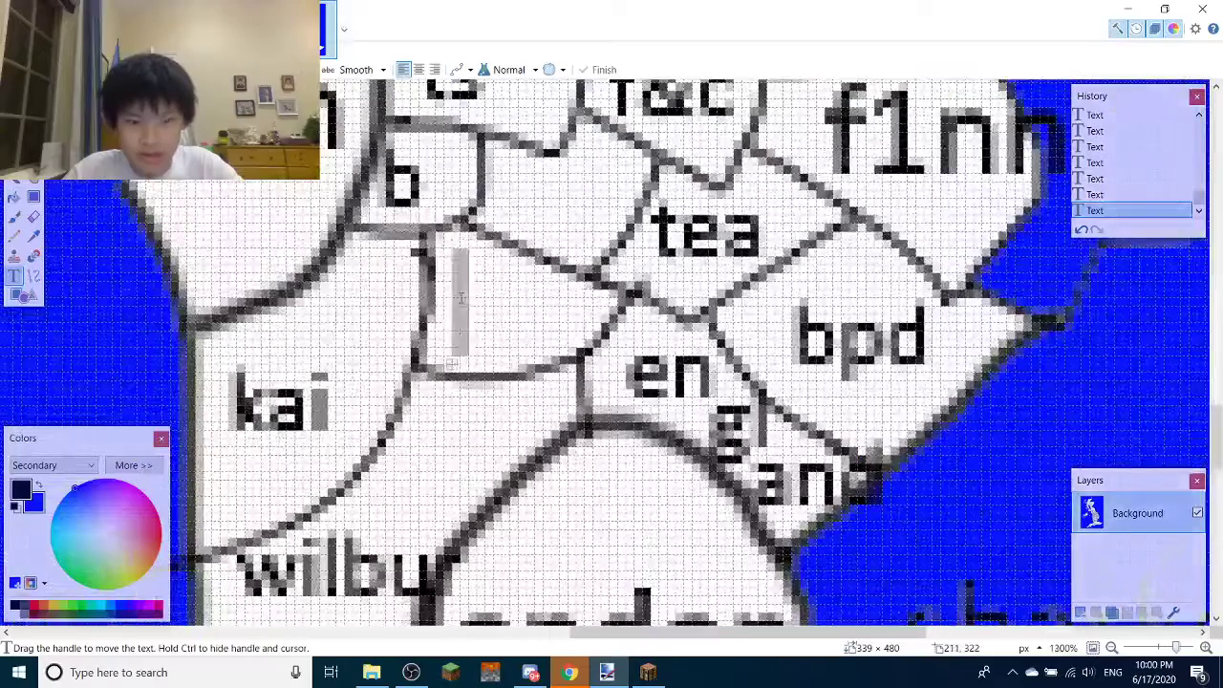
text(celt)
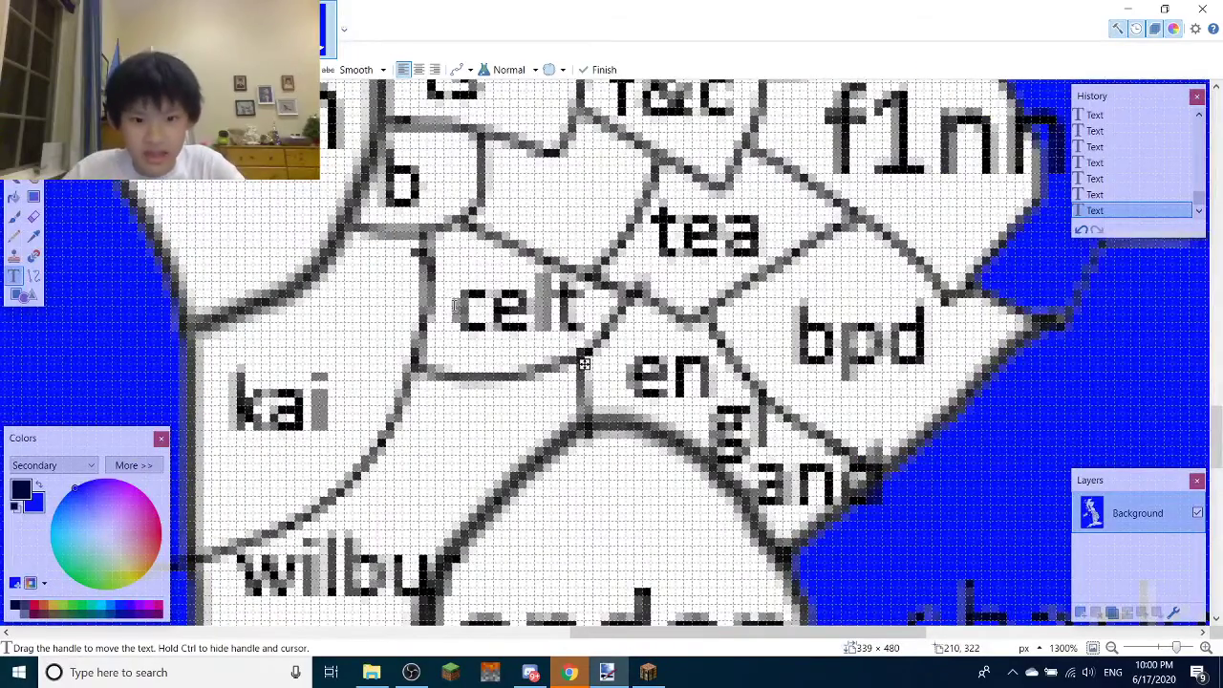
text(s)
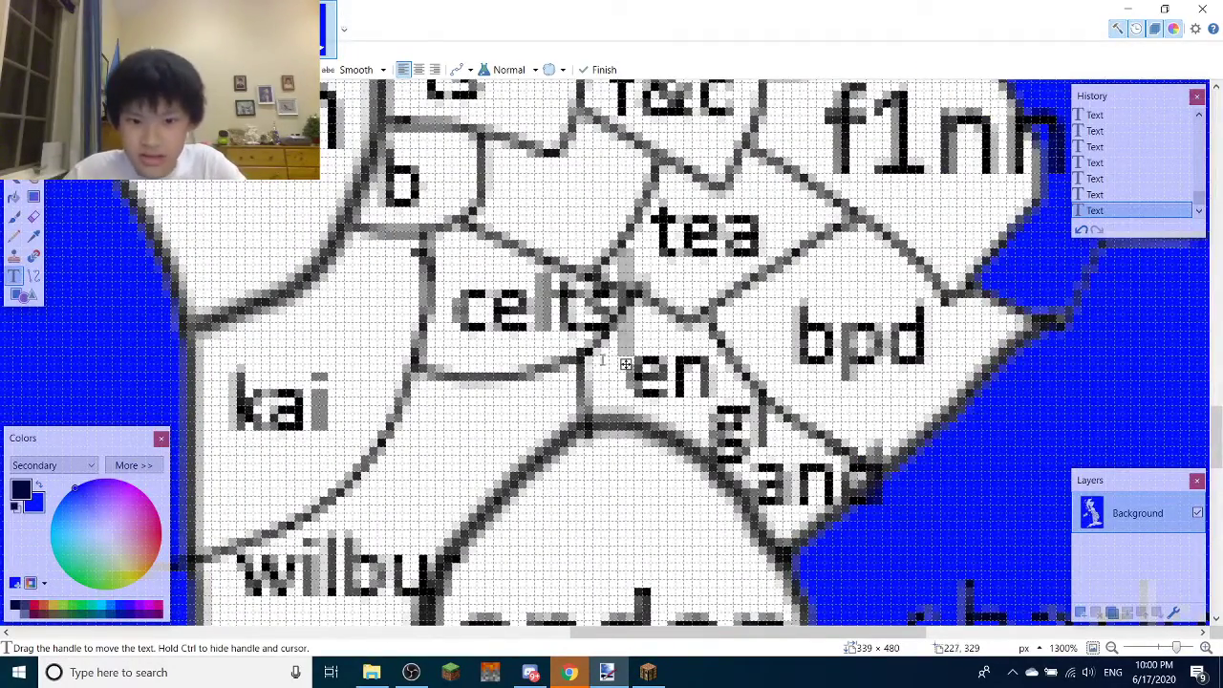
drag(623, 361, 610, 361)
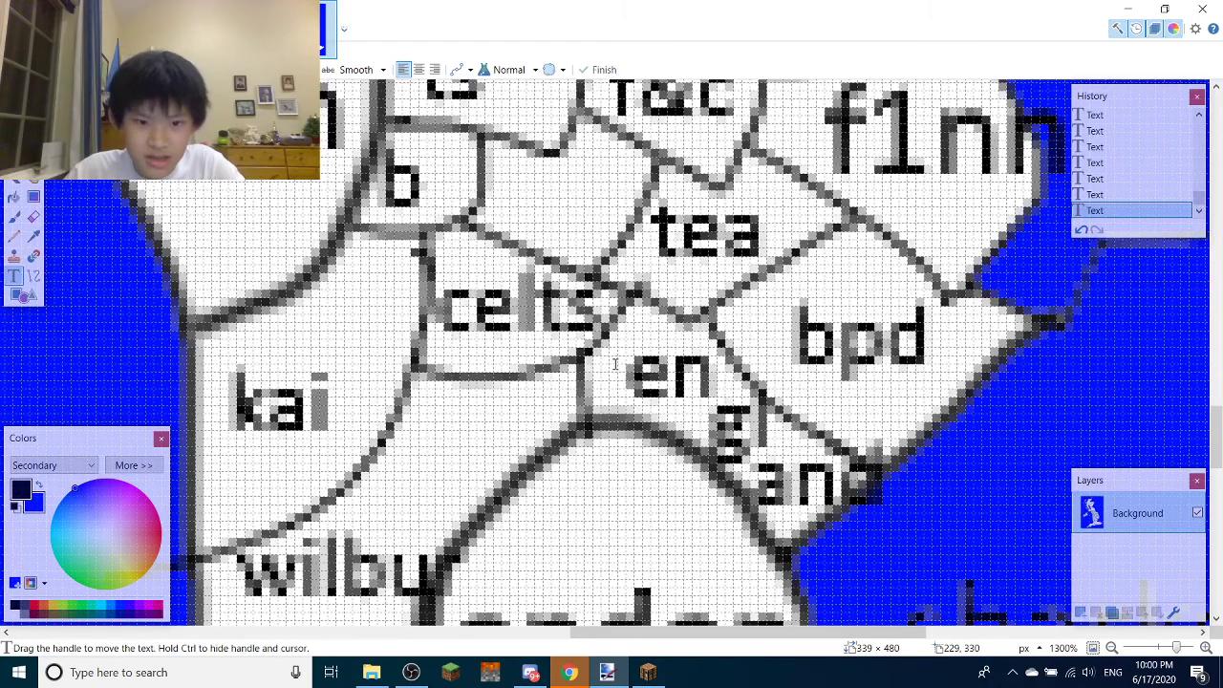
Lasso-select the celts label and resize it to fit its region
key(s)
click(421, 251)
click(420, 252)
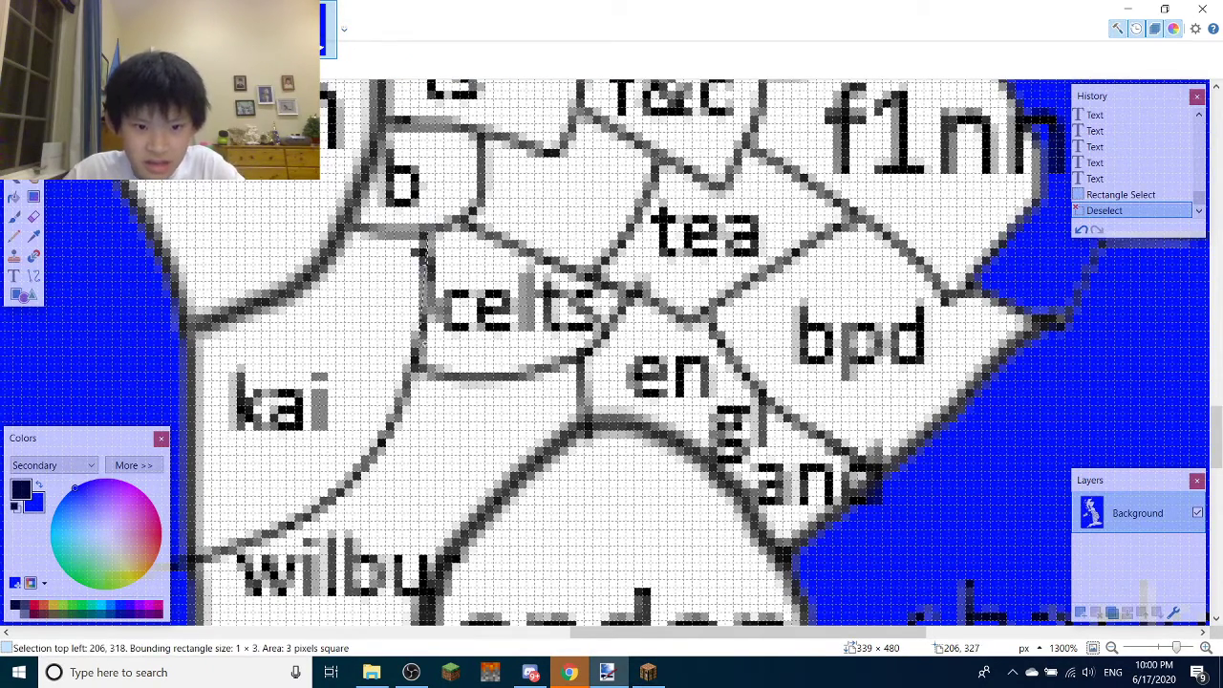
mouse_move(423, 337)
mouse_down()
mouse_move(427, 365)
mouse_move(530, 358)
mouse_move(577, 329)
mouse_move(459, 235)
mouse_up()
scroll(478, 239, down, 5)
key(m)
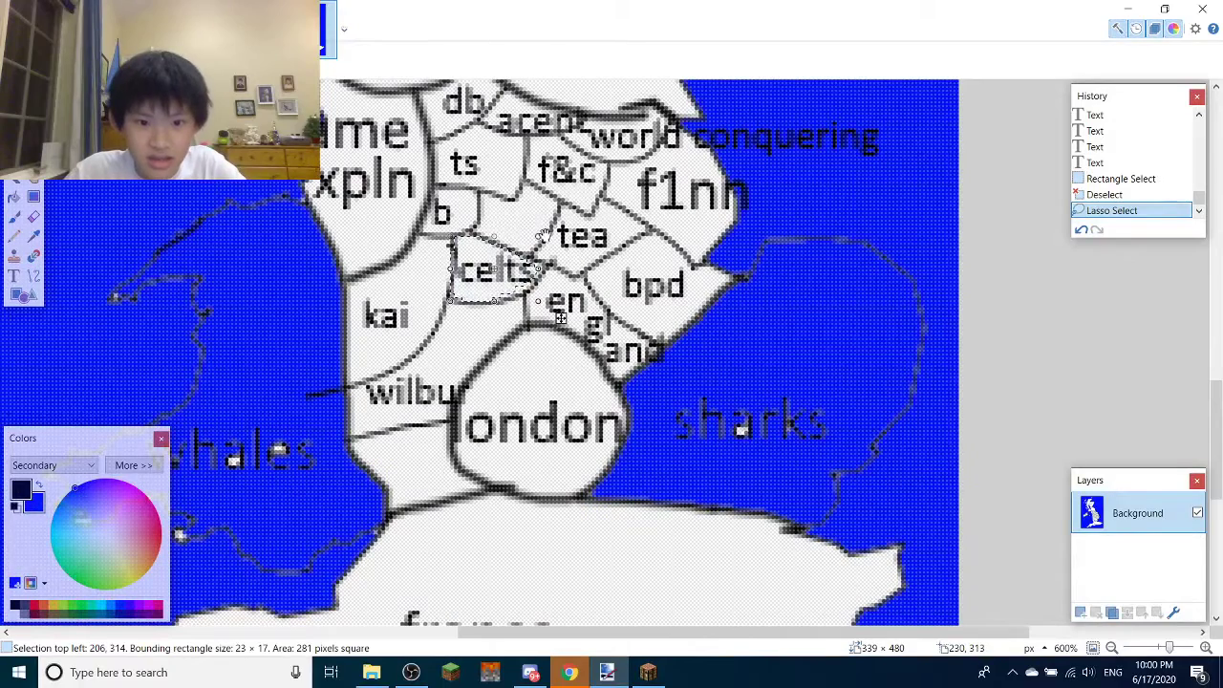
mouse_move(540, 235)
mouse_down()
mouse_move(715, 142)
mouse_move(527, 216)
mouse_move(541, 236)
mouse_up()
key(ctrl+d)
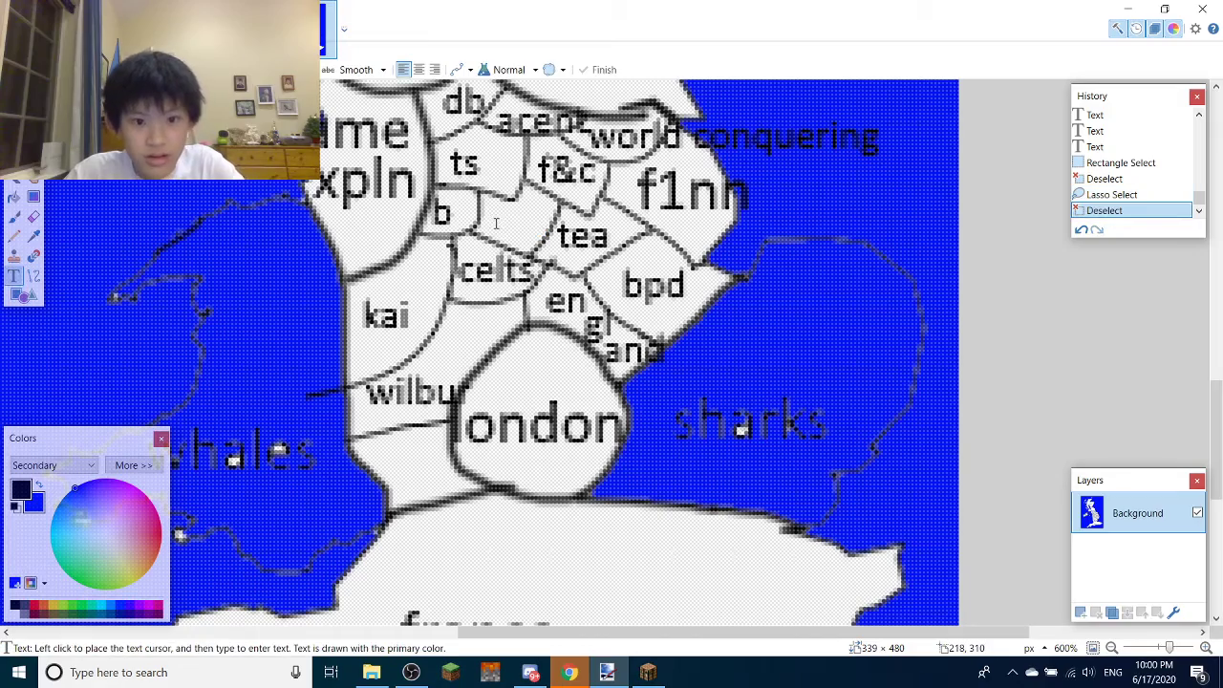
Label the region beside b 'anlgn' and the region left of london 'saxson'
key(t)
scroll(513, 226, up, 3)
click(480, 220)
text(anlgn)
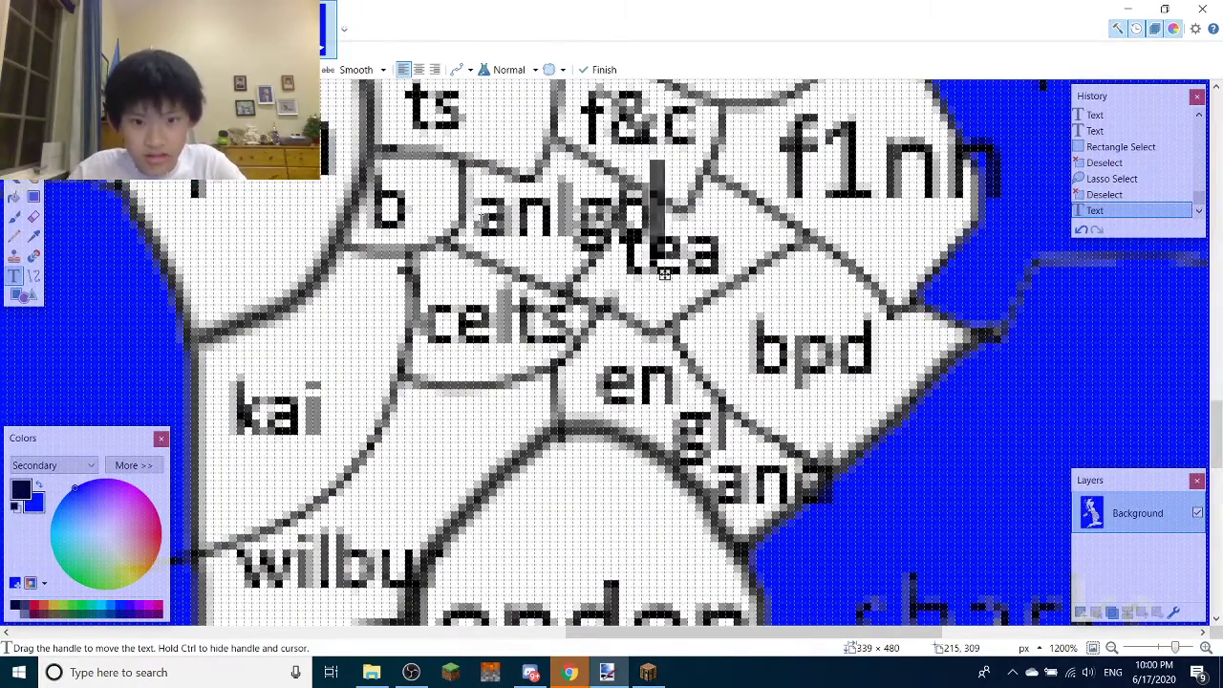
scroll(664, 274, down, 5)
scroll(444, 399, up, 3)
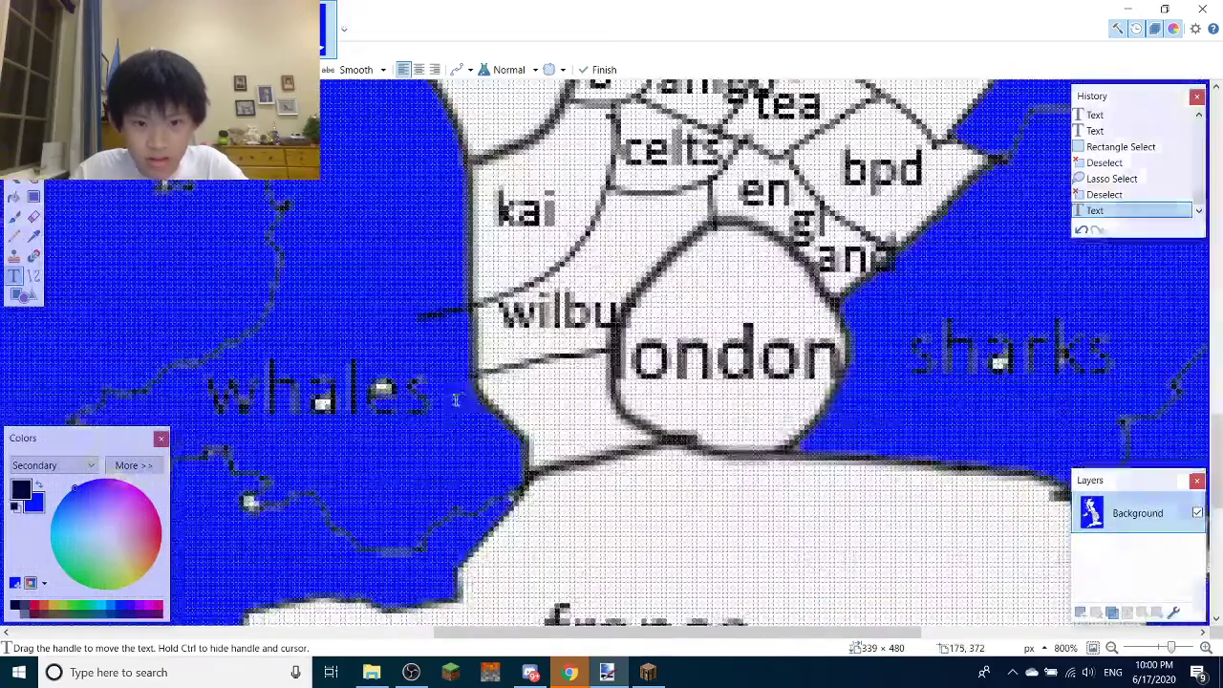
click(498, 377)
text(sa)
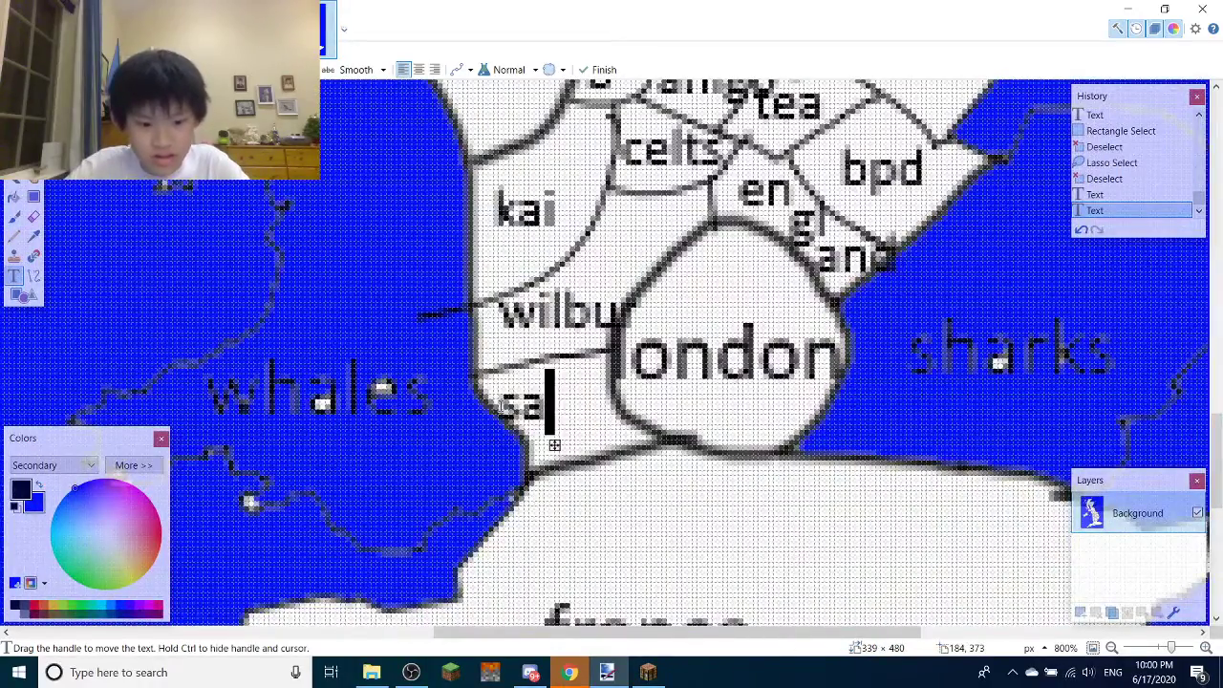
text(xson)
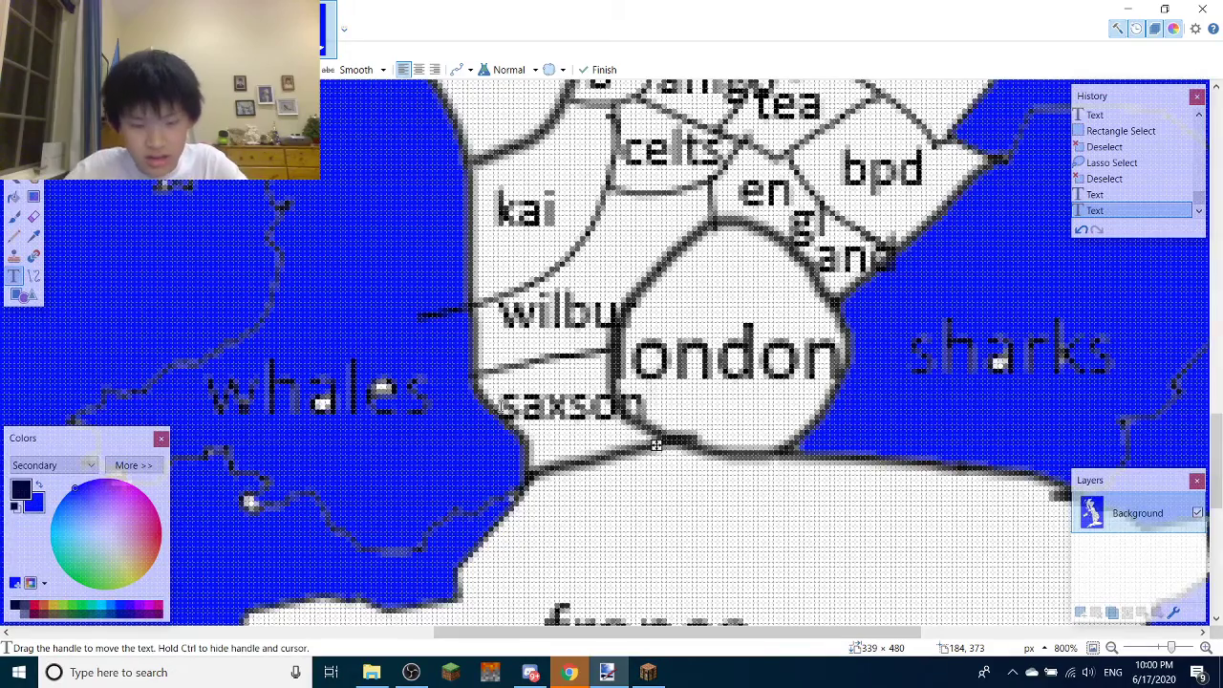
scroll(655, 444, down, 5)
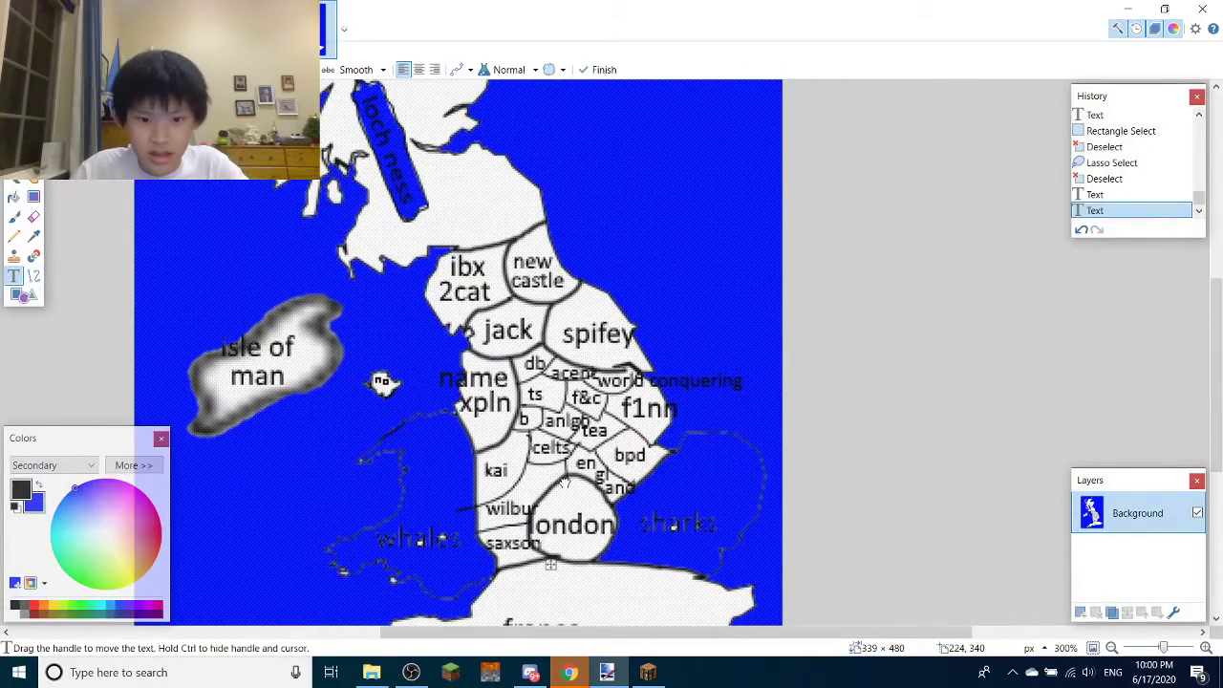
Paint a new border line above new castle to form a small region
scroll(552, 445, down, 2)
scroll(516, 327, up, 4)
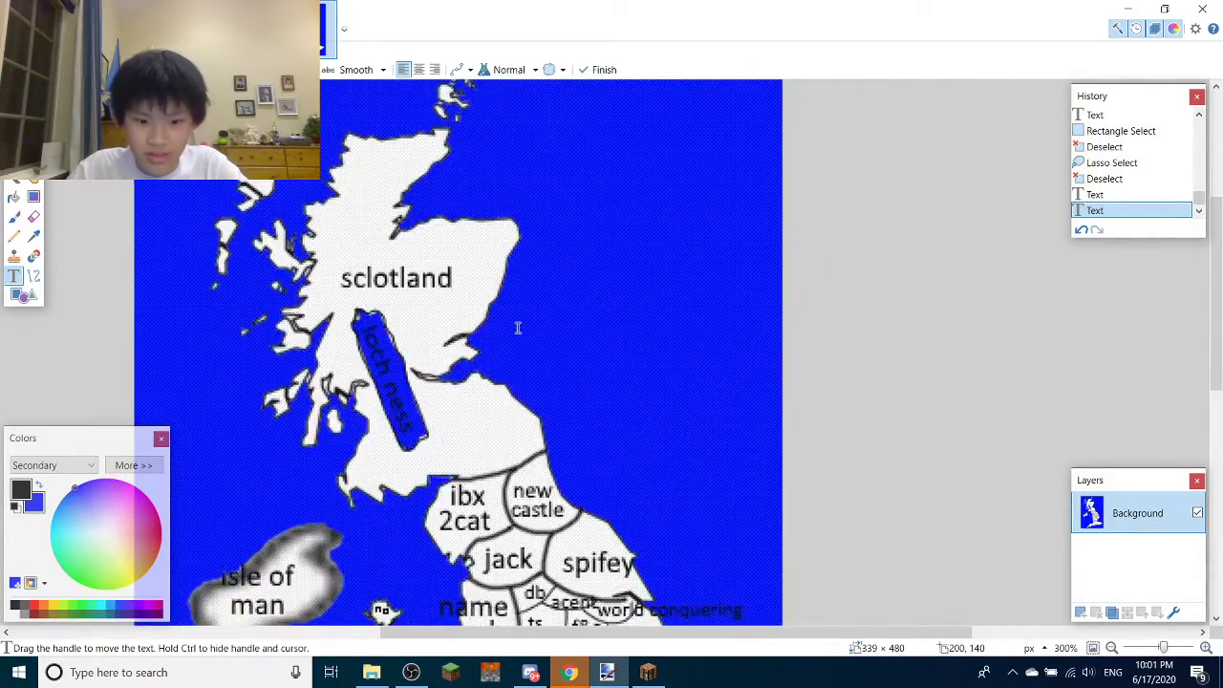
scroll(512, 325, down, 4)
drag(686, 277, 538, 438)
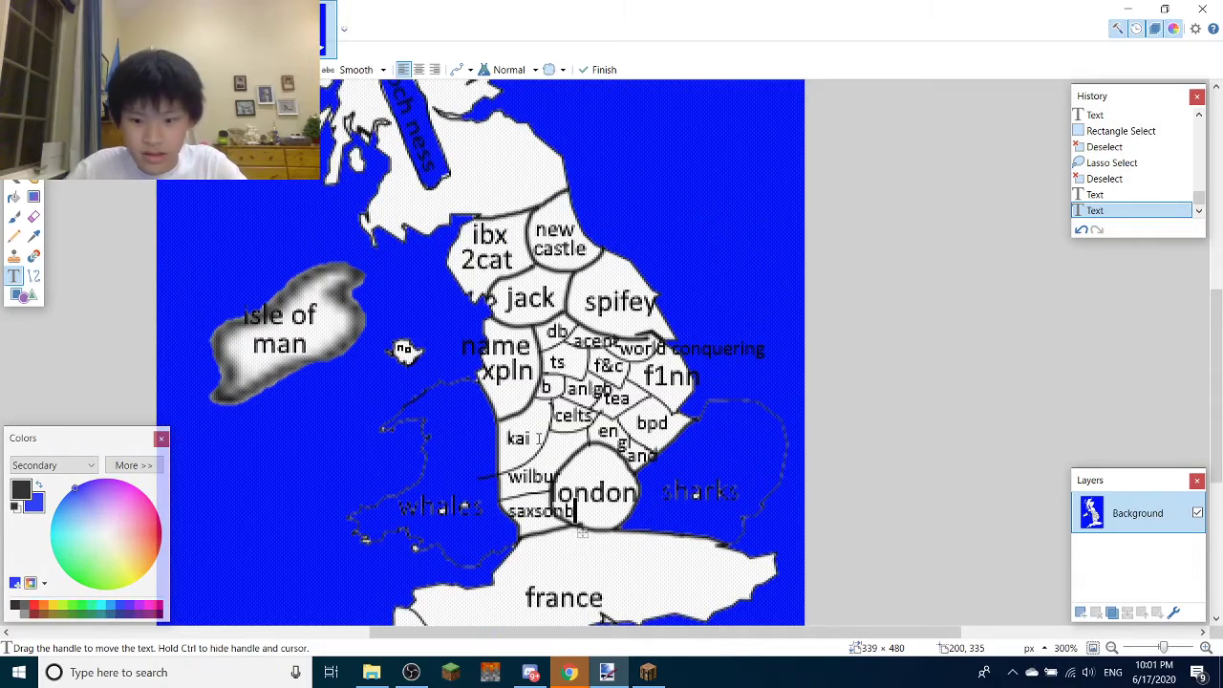
key(b)
scroll(572, 234, up, 5)
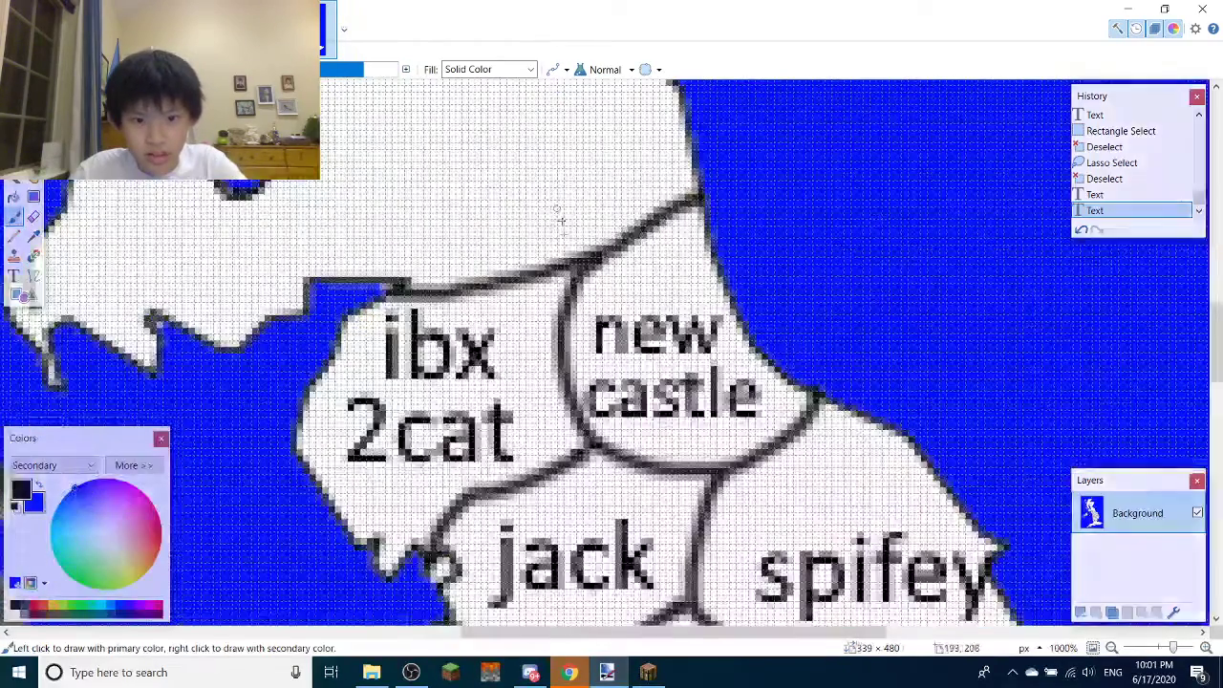
mouse_move(565, 244)
mouse_down()
mouse_move(598, 143)
mouse_move(687, 91)
mouse_up()
scroll(687, 105, up, 3)
Label the new region above new castle 'jutes'
key(t)
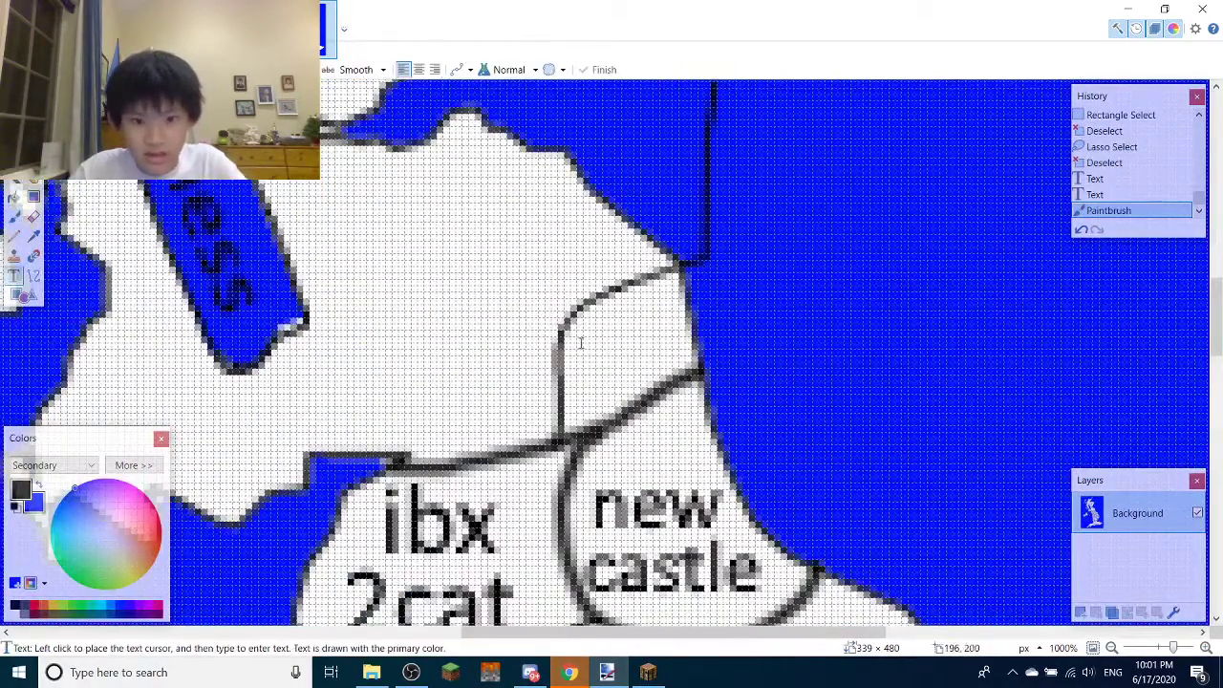
click(579, 341)
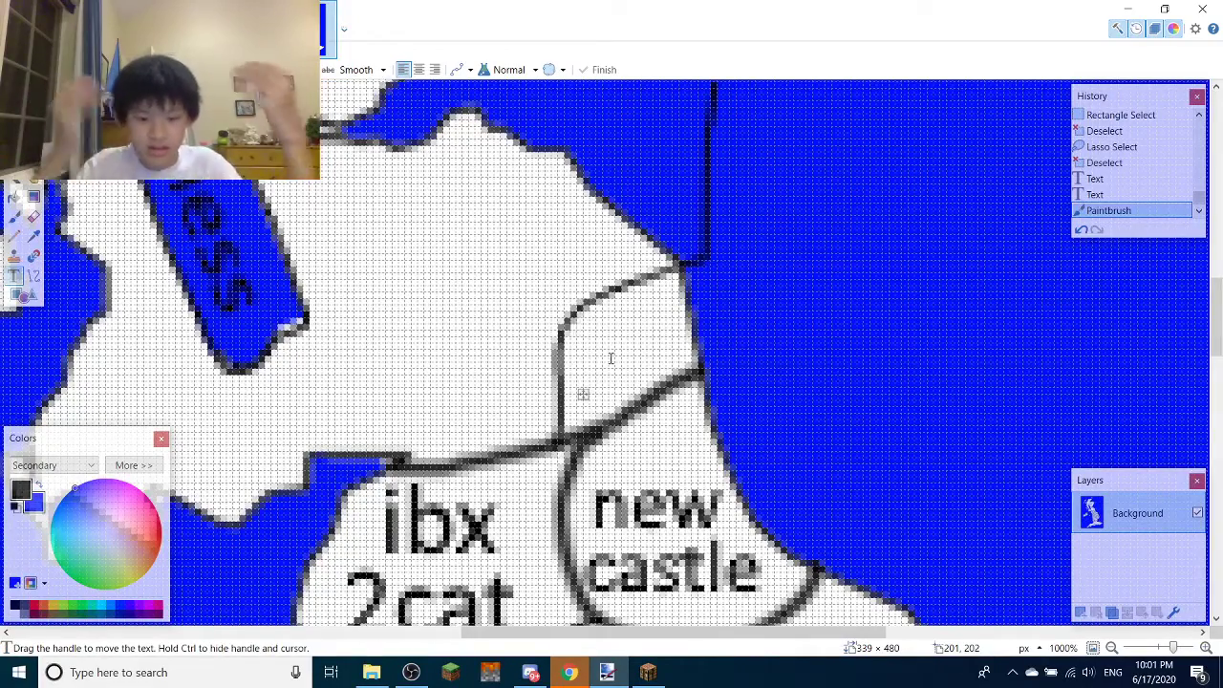
text(jutes)
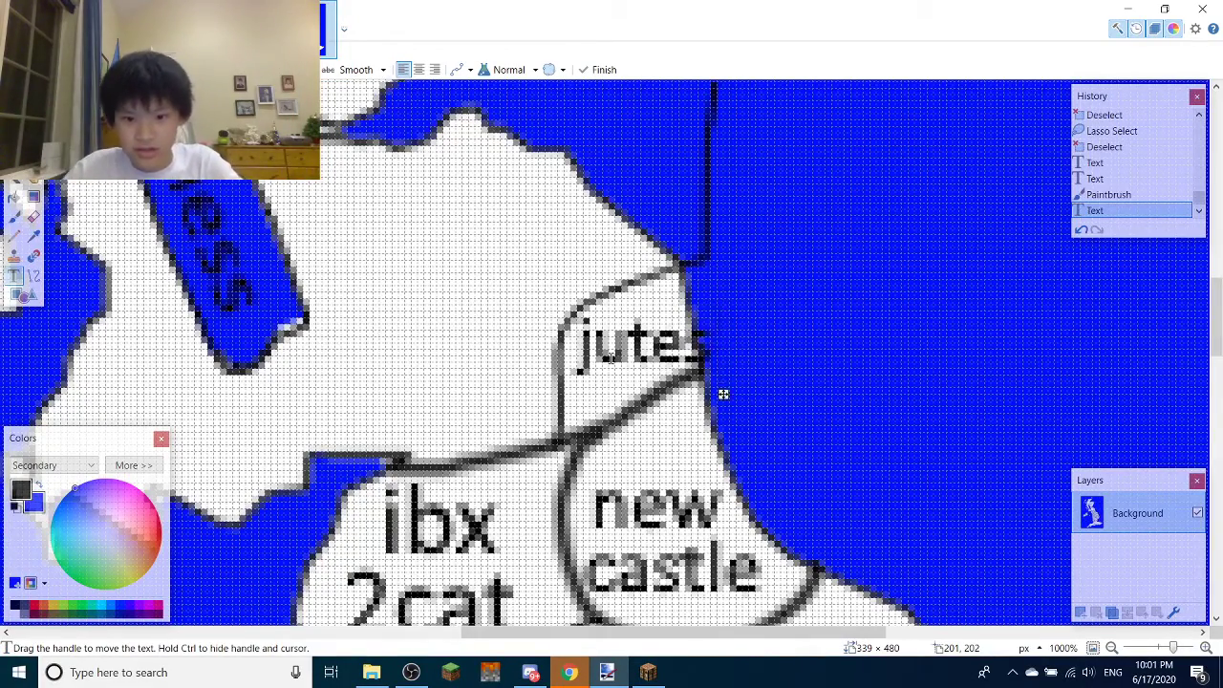
scroll(610, 358, down, 6)
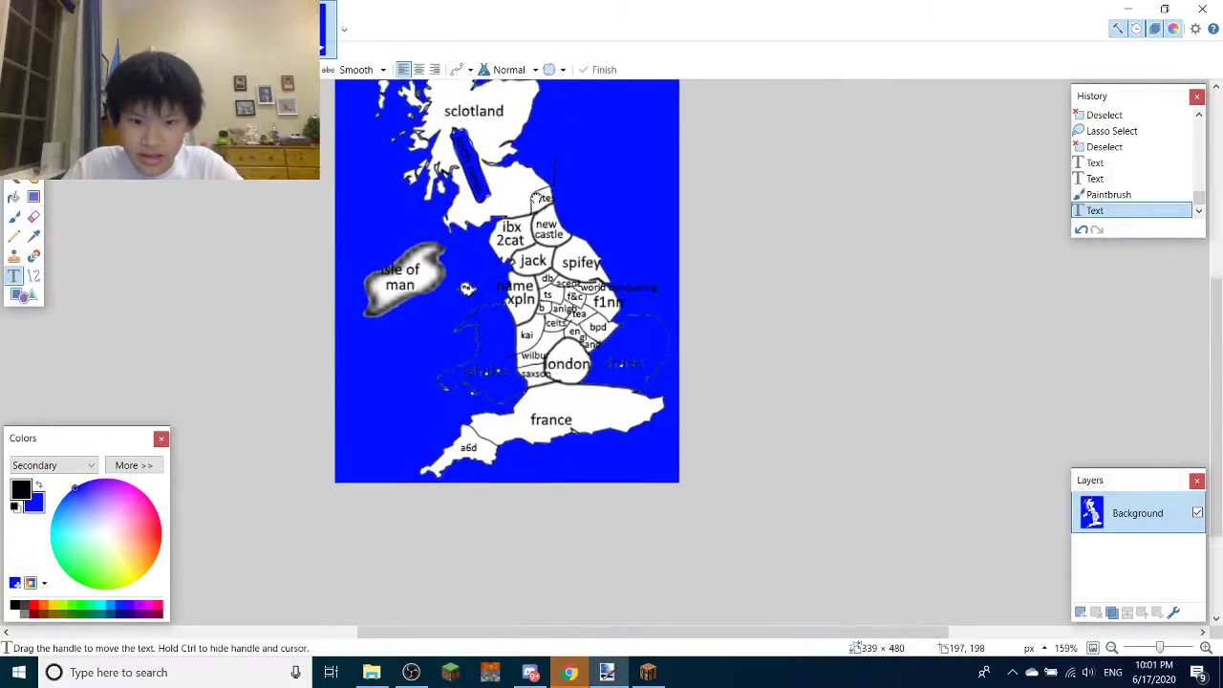
Zoom out to review the fully labelled UK map, then bring OBS Studio to the front
scroll(624, 388, down, 2)
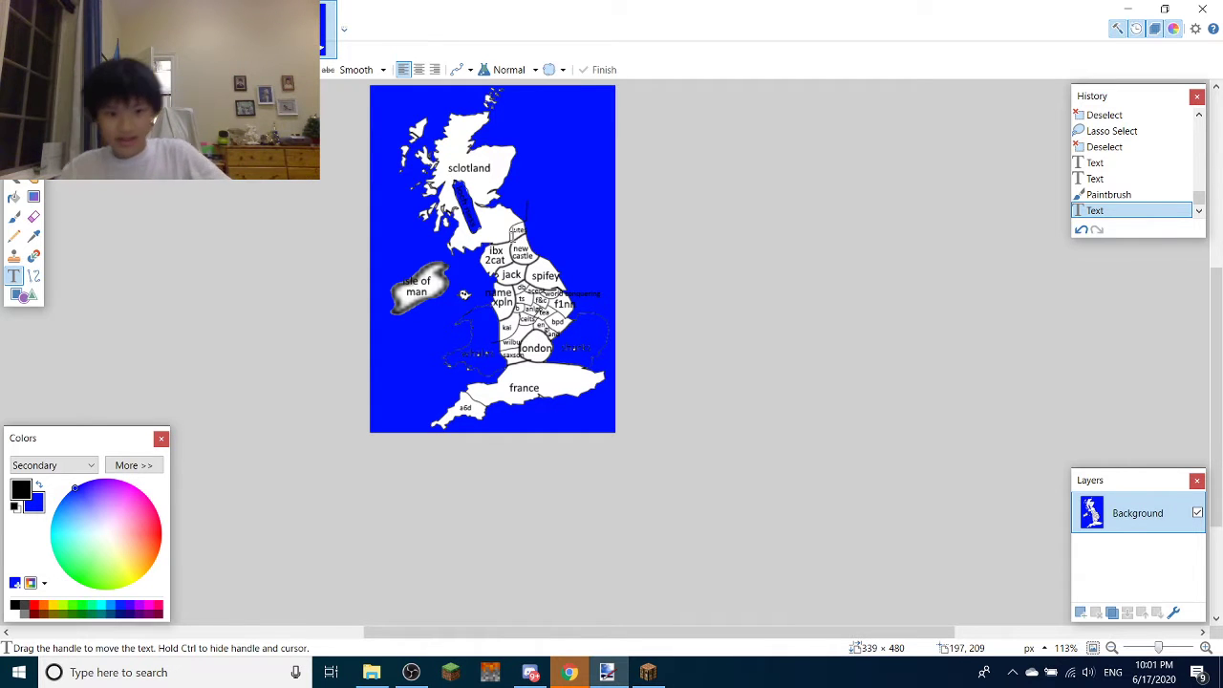
scroll(464, 294, up, 3)
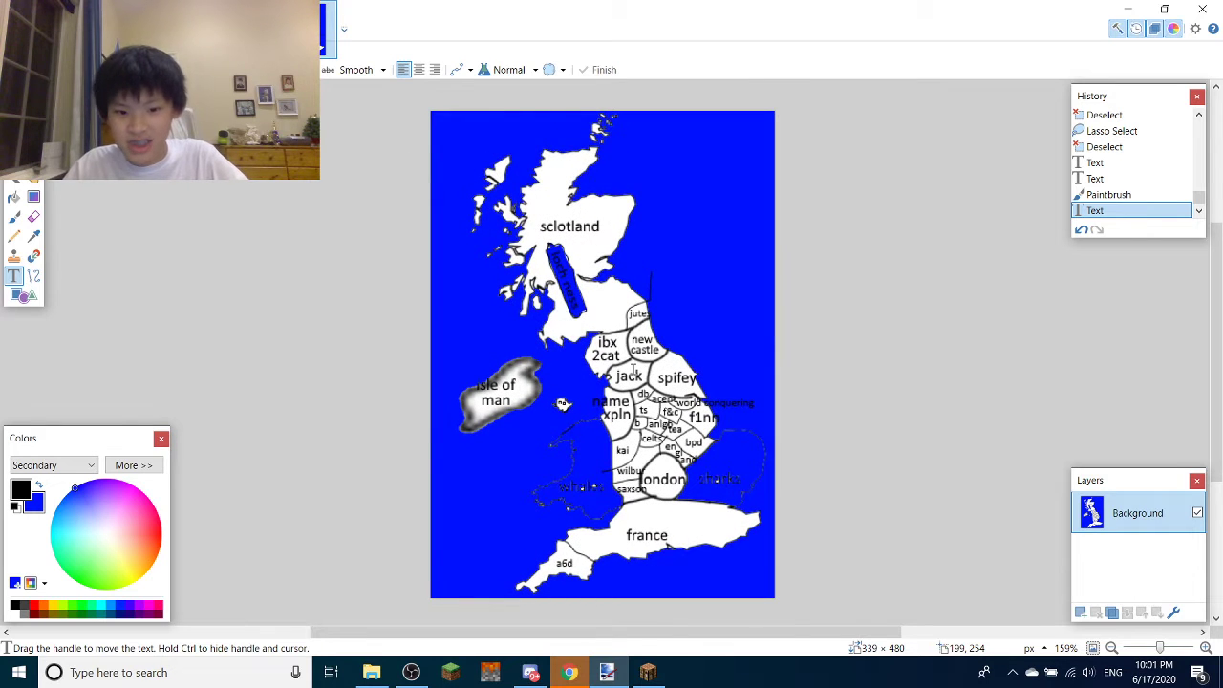
scroll(598, 351, up, 1)
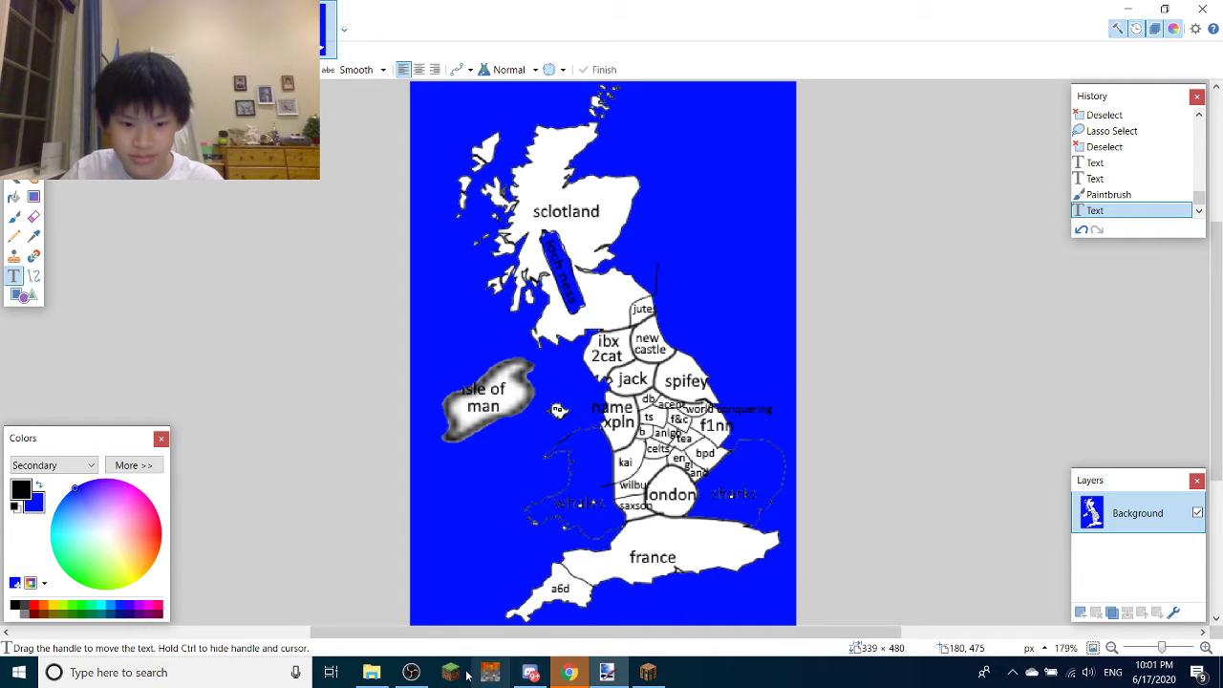
click(410, 672)
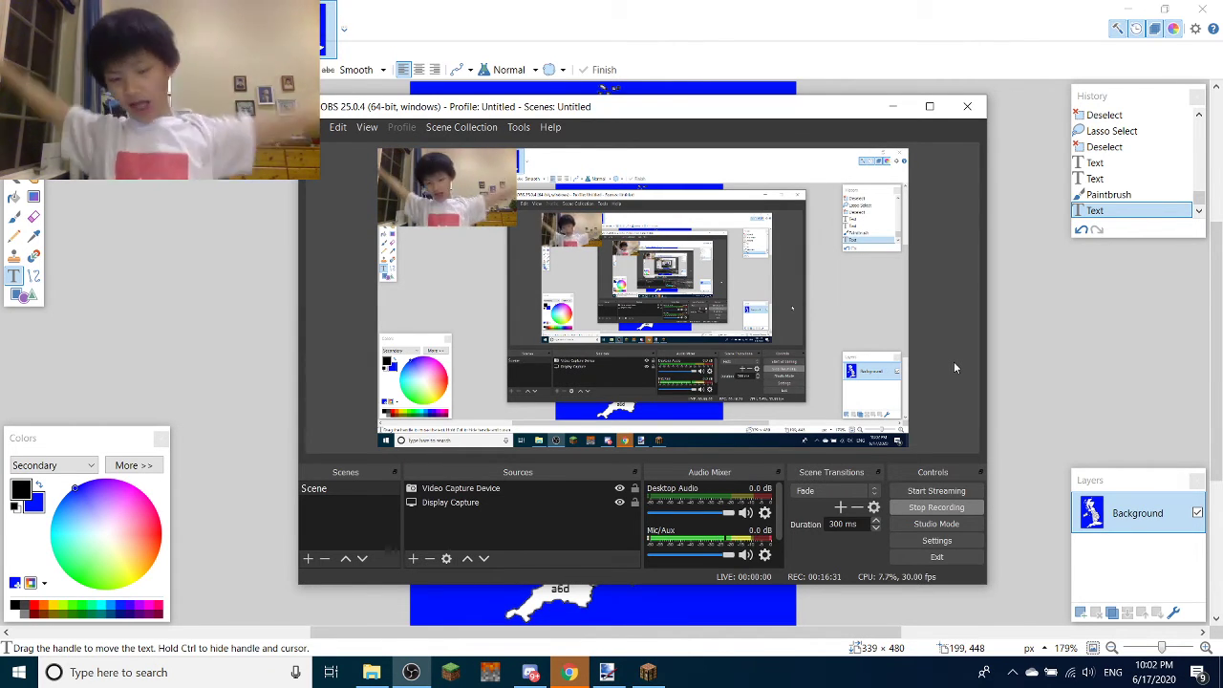
click(997, 353)
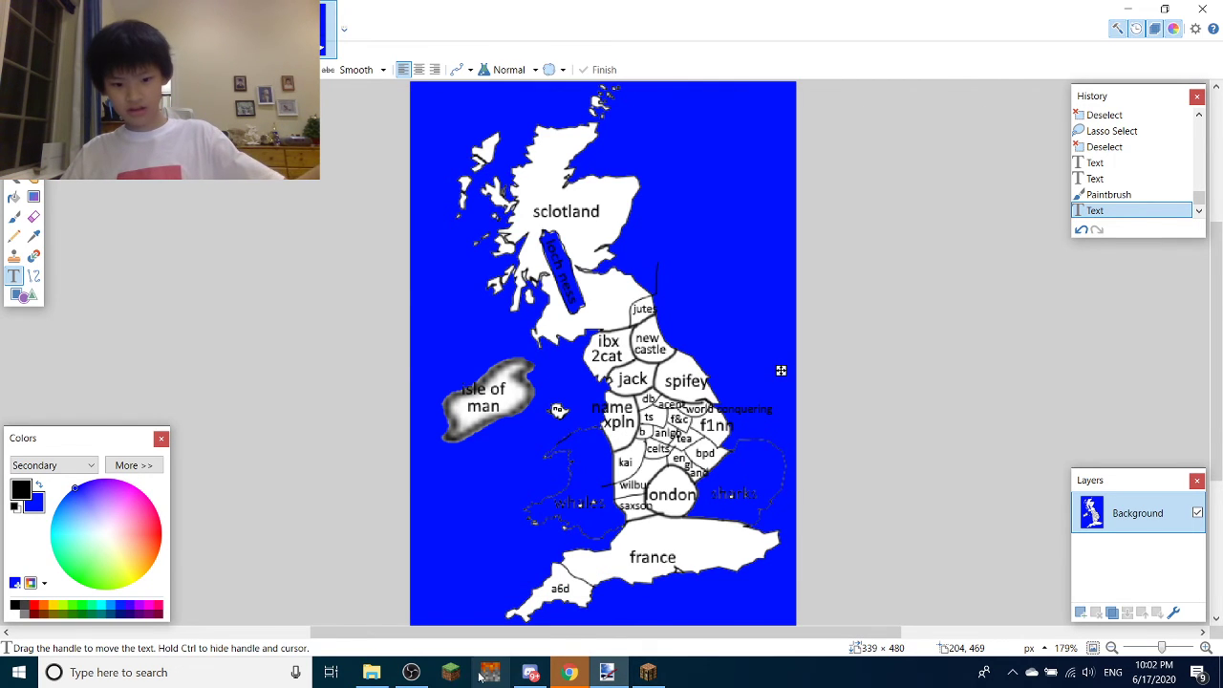
click(410, 672)
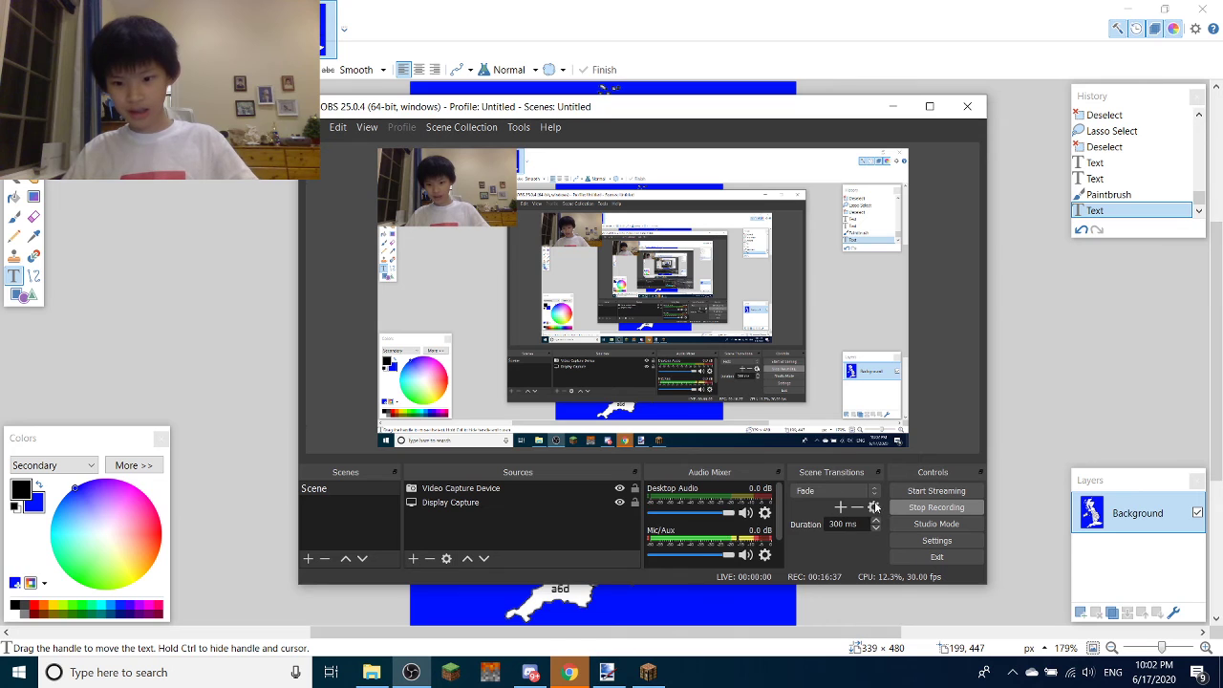